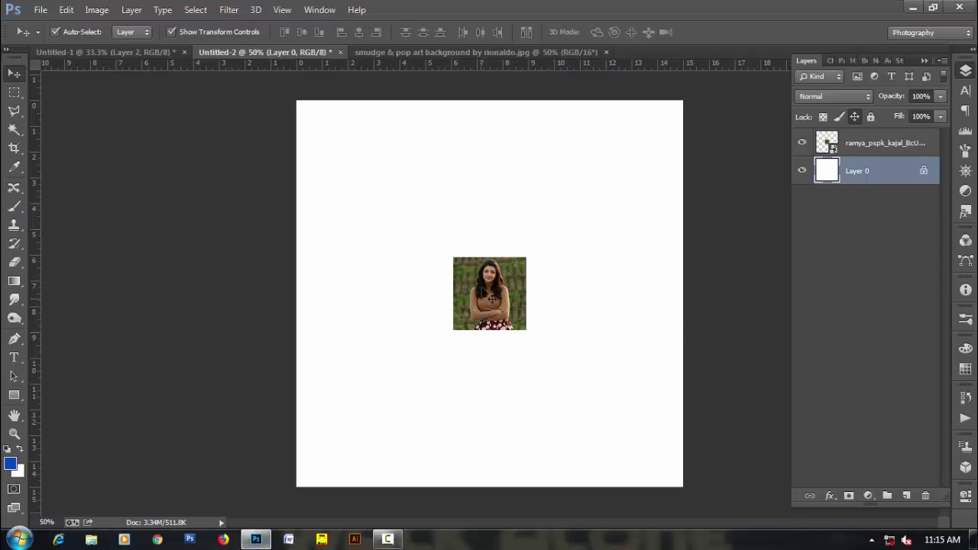
# Step: Scale the portrait photo up until it nearly fills the white canvas
pyautogui.click(489, 295)
pyautogui.scroll(-2, 498, 304)
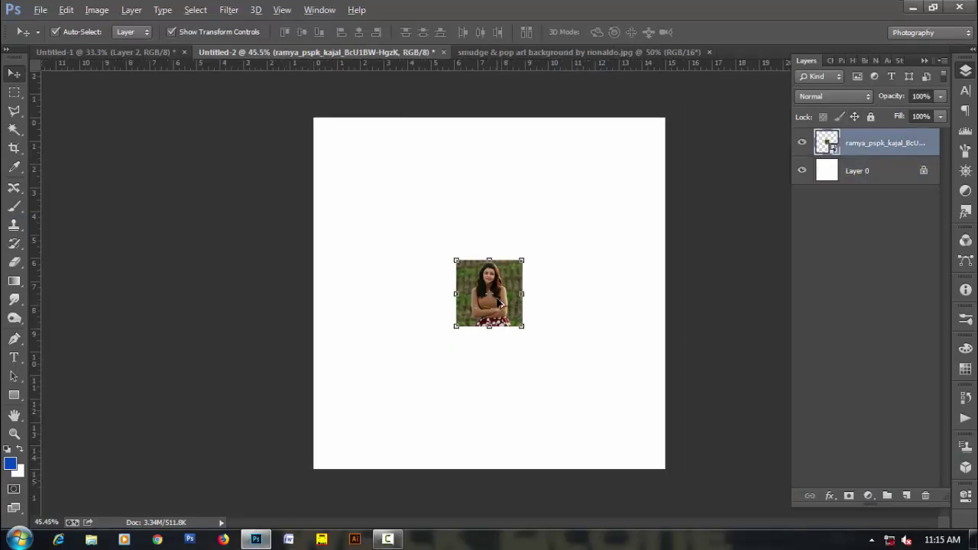
pyautogui.moveTo(518, 324); pyautogui.dragTo(643, 417)
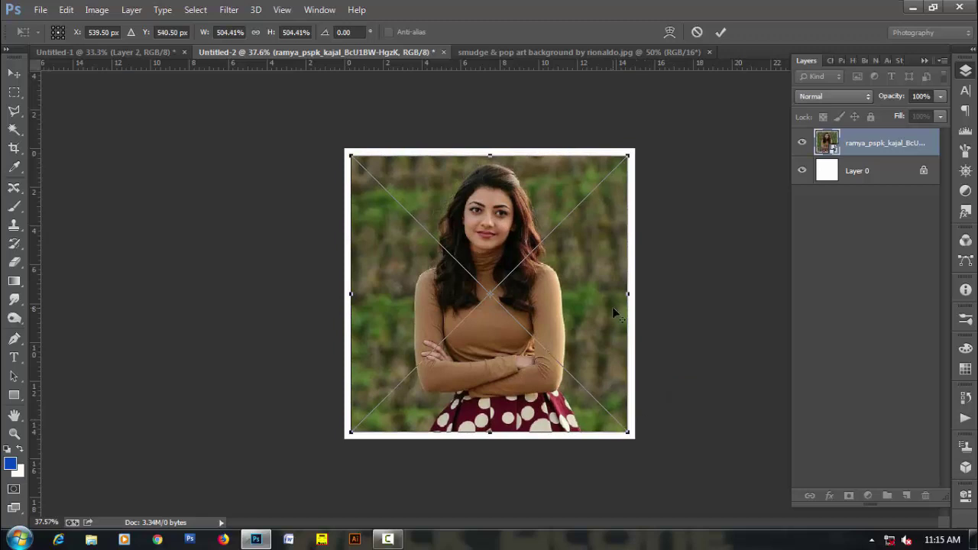
pyautogui.click(721, 32)
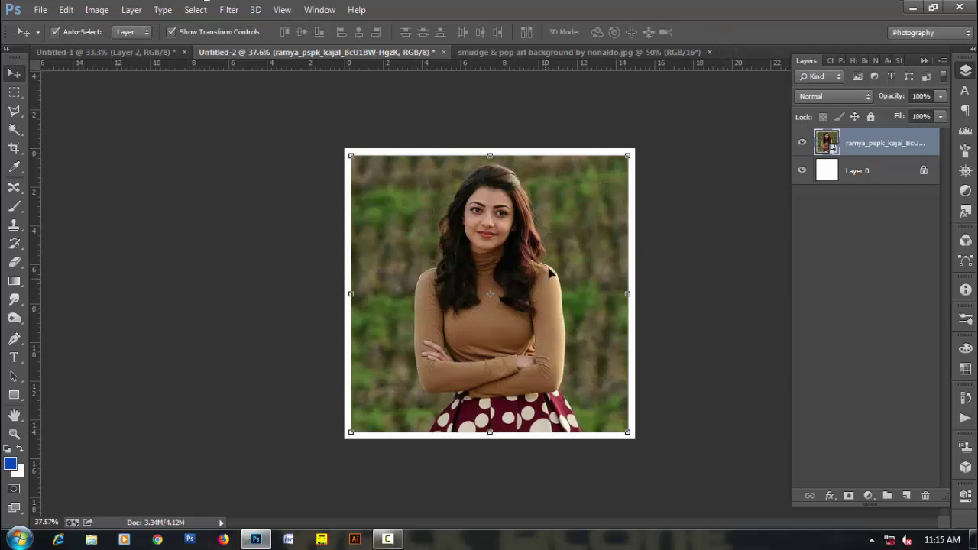
# Step: Rasterize the portrait layer and duplicate it
pyautogui.hotkey('ctrl', '+')
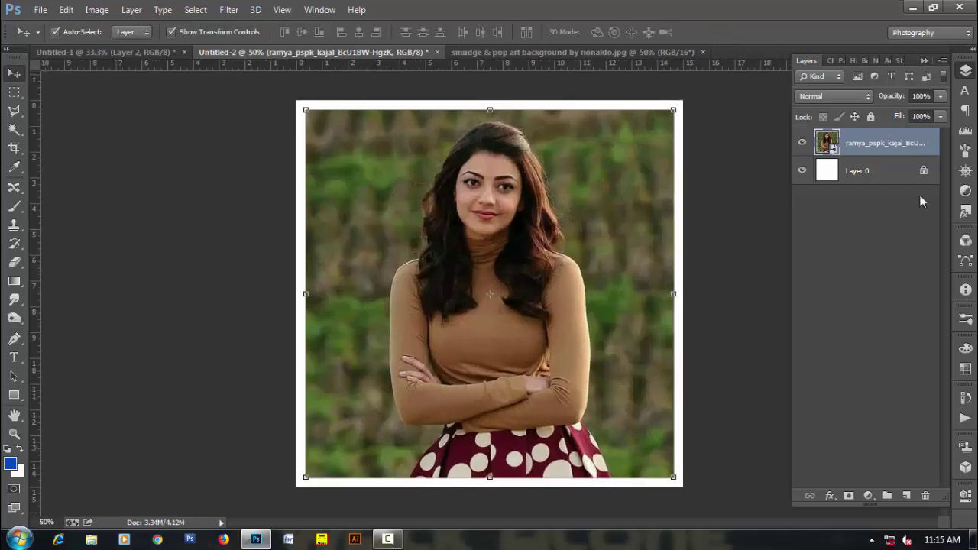
pyautogui.rightClick(888, 150)
pyautogui.click(699, 230)
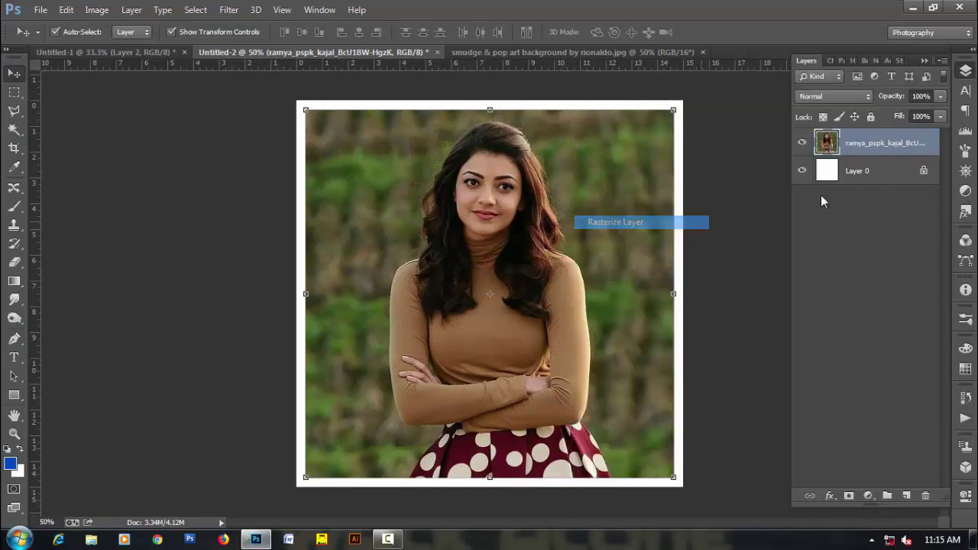
pyautogui.moveTo(873, 144); pyautogui.dragTo(907, 495)
# Step: Set the top portrait copy to Screen blending and add a white layer mask
pyautogui.click(833, 96)
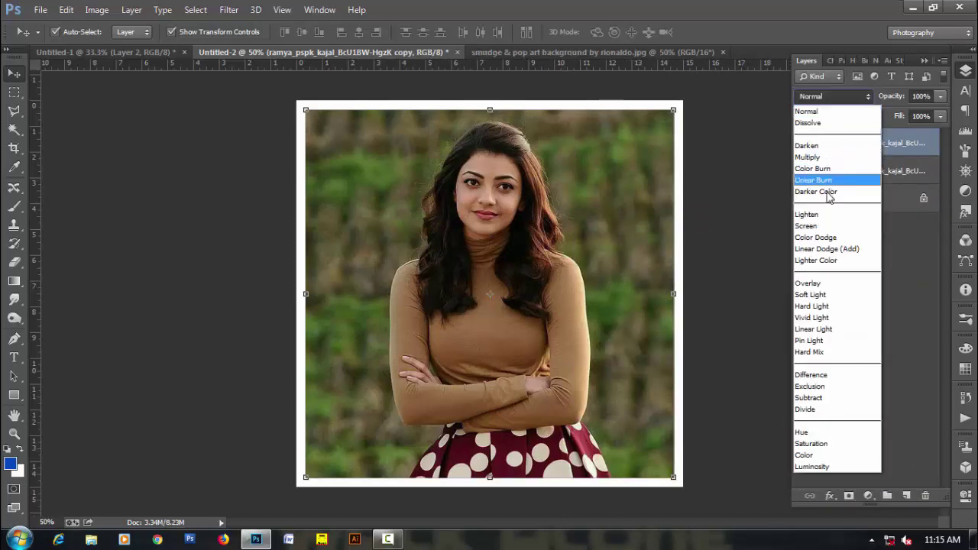
pyautogui.click(831, 226)
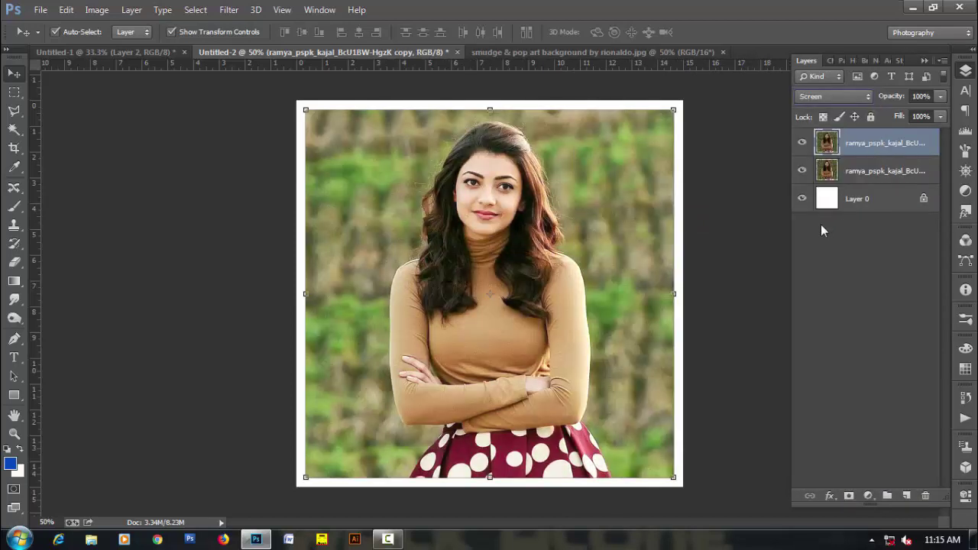
pyautogui.click(848, 495)
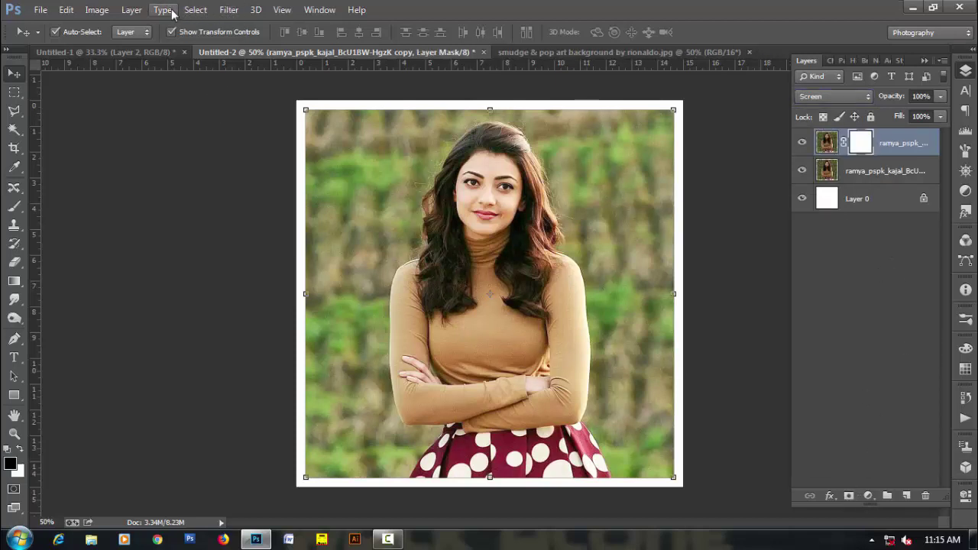
# Step: Apply the merged image to the mask, then compare and select the original layer
pyautogui.click(196, 10)
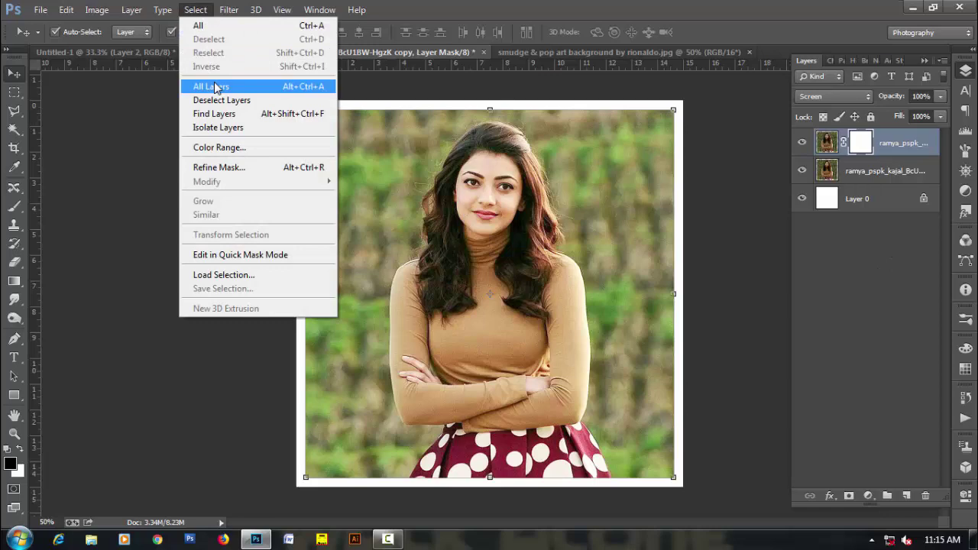
pyautogui.moveTo(96, 9)
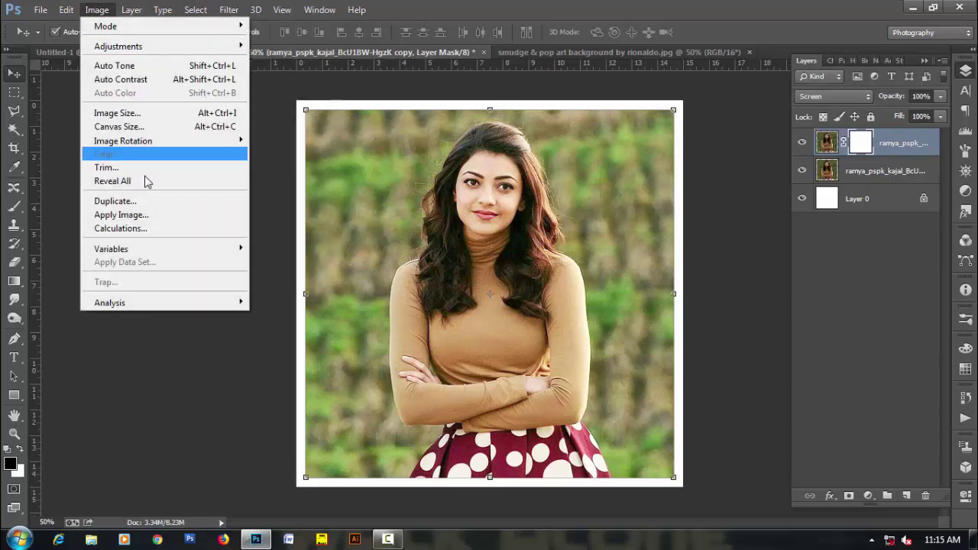
pyautogui.click(156, 218)
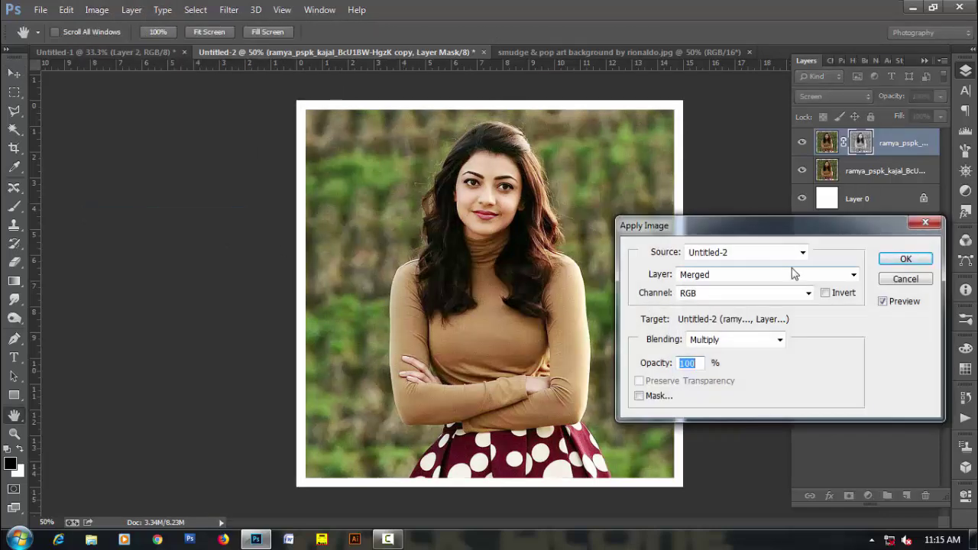
pyautogui.click(906, 260)
pyautogui.press('v')
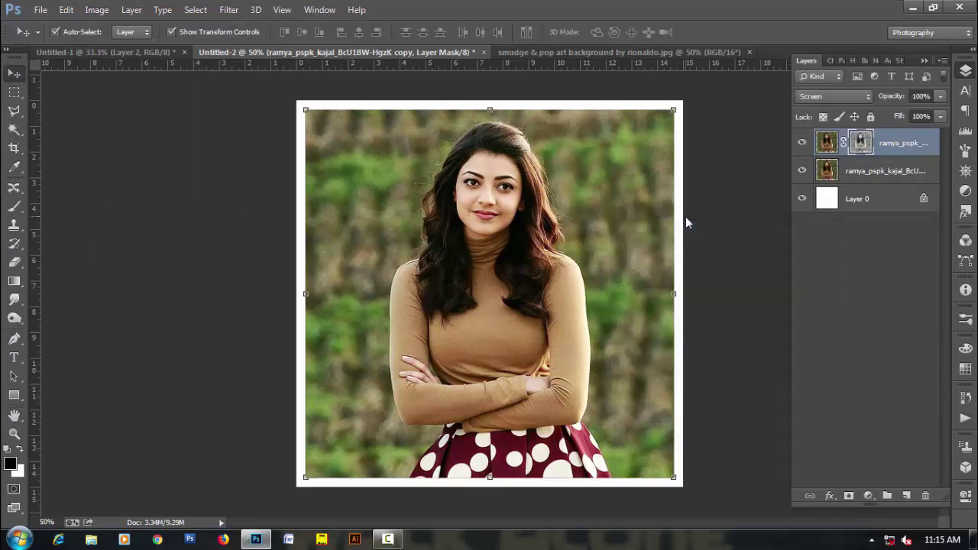
pyautogui.click(802, 144)
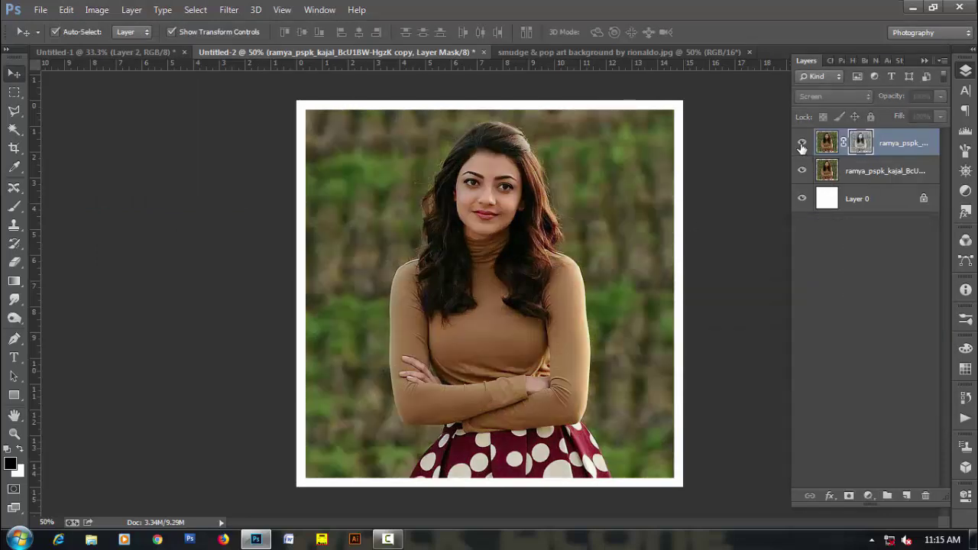
pyautogui.click(867, 178)
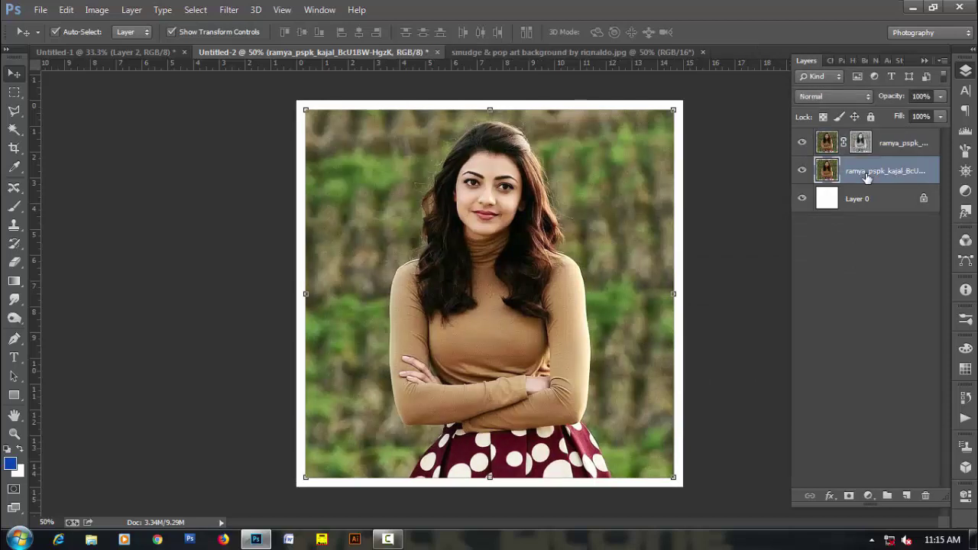
# Step: Duplicate the original portrait to the top of the stack with Multiply blending
pyautogui.hotkey('ctrl', 'j')
pyautogui.hotkey('ctrl', ']')
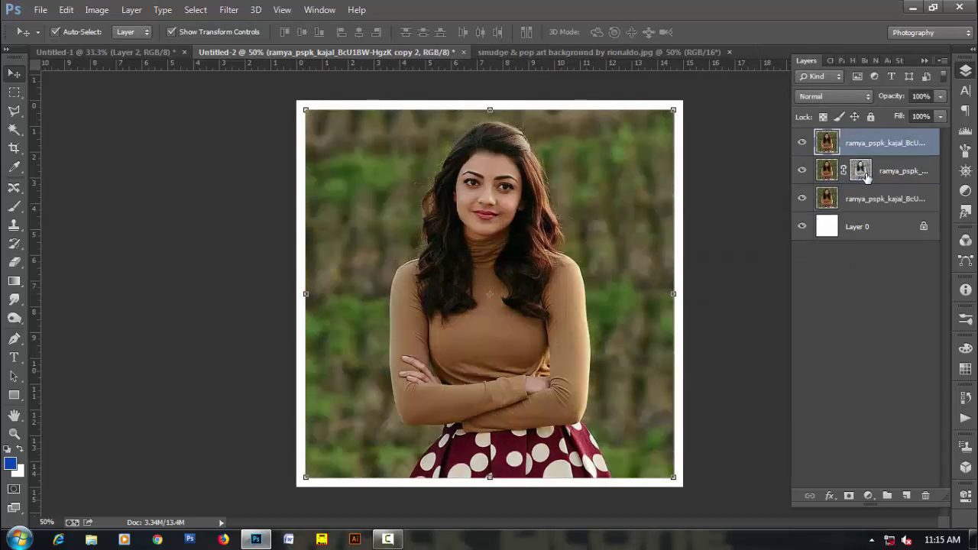
pyautogui.click(833, 99)
pyautogui.click(837, 159)
# Step: Apply the inverted merged image to the Multiply layer with Apply Image
pyautogui.click(229, 10)
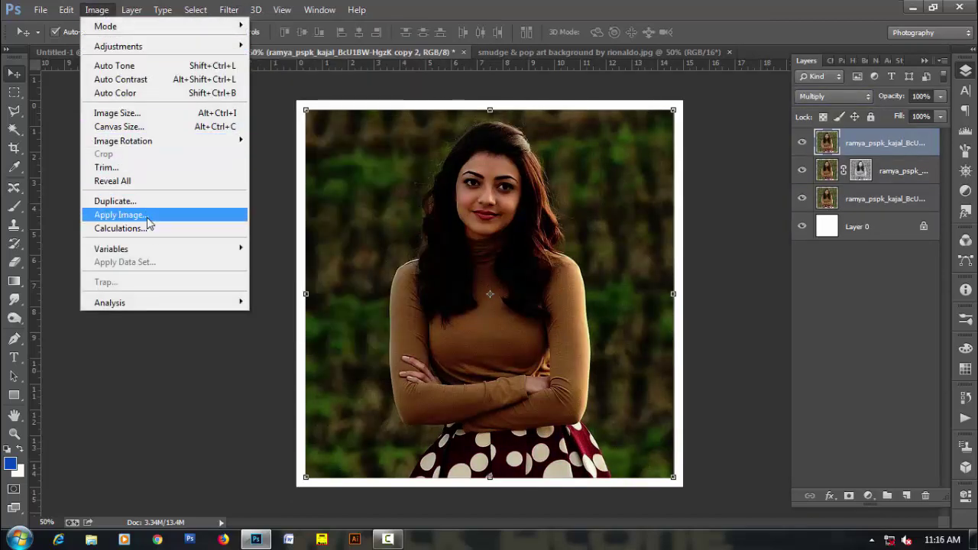
pyautogui.click(122, 215)
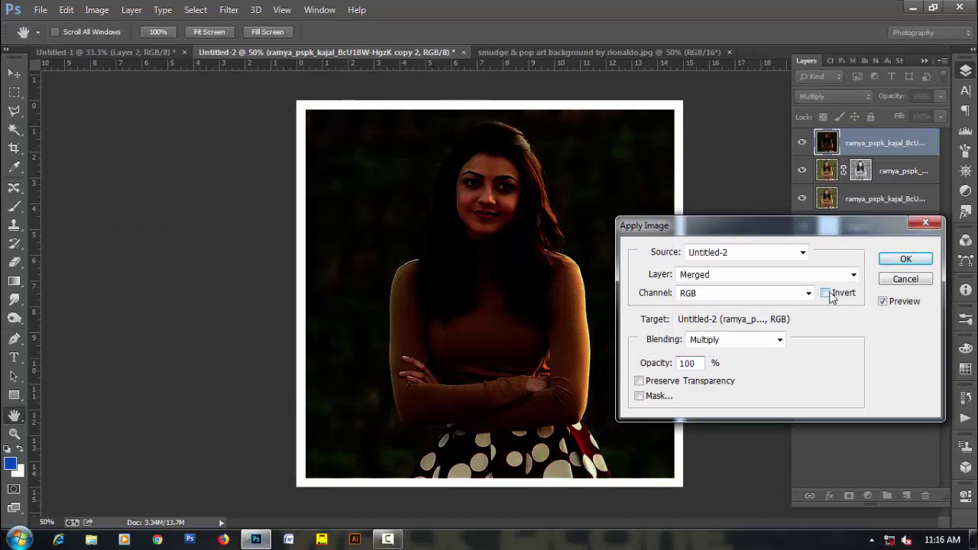
pyautogui.click(826, 293)
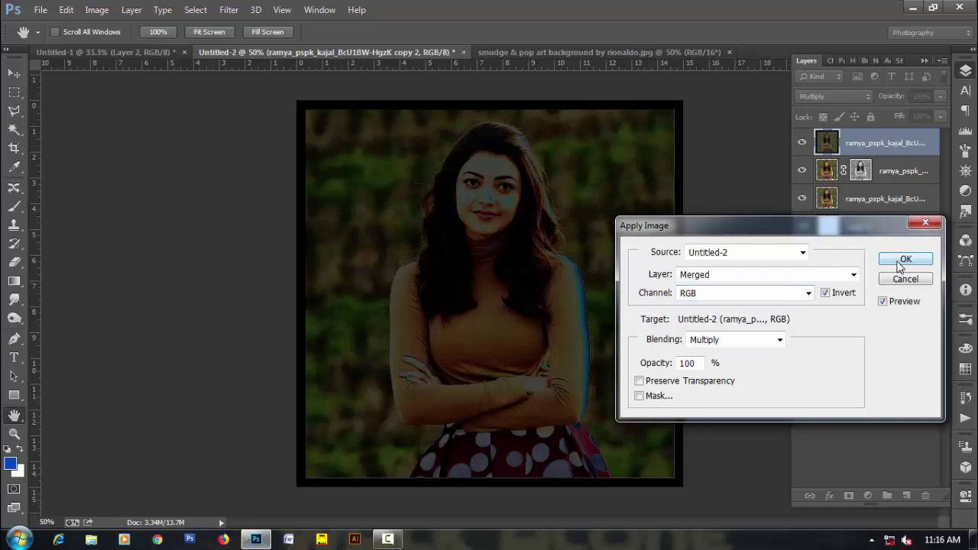
pyautogui.click(802, 253)
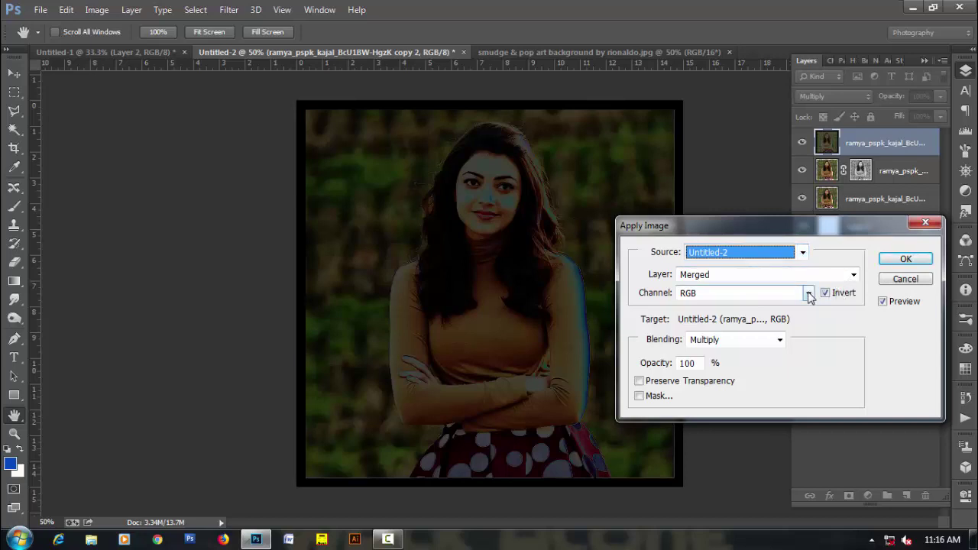
pyautogui.click(905, 260)
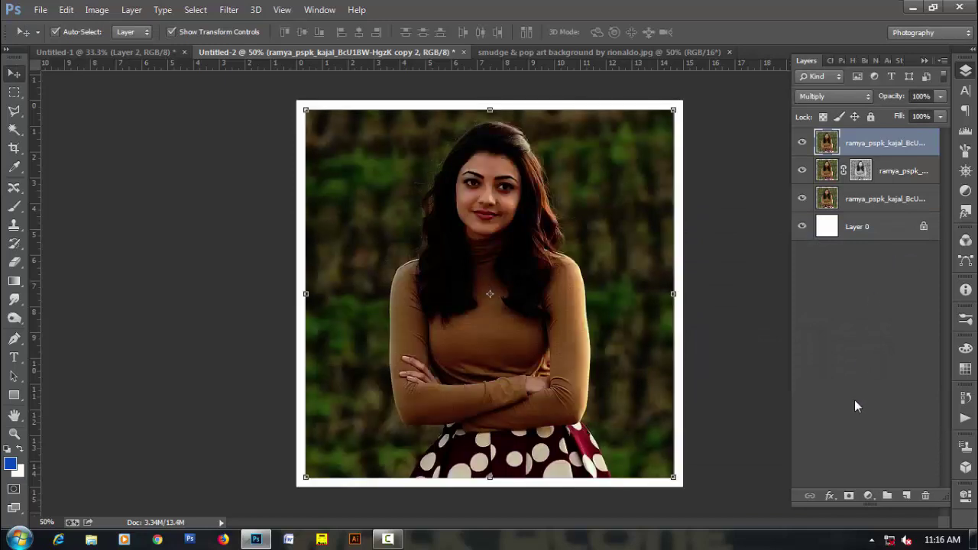
# Step: Add a mask to the Multiply layer, fill it via Apply Image, and select both masked layers
pyautogui.click(848, 495)
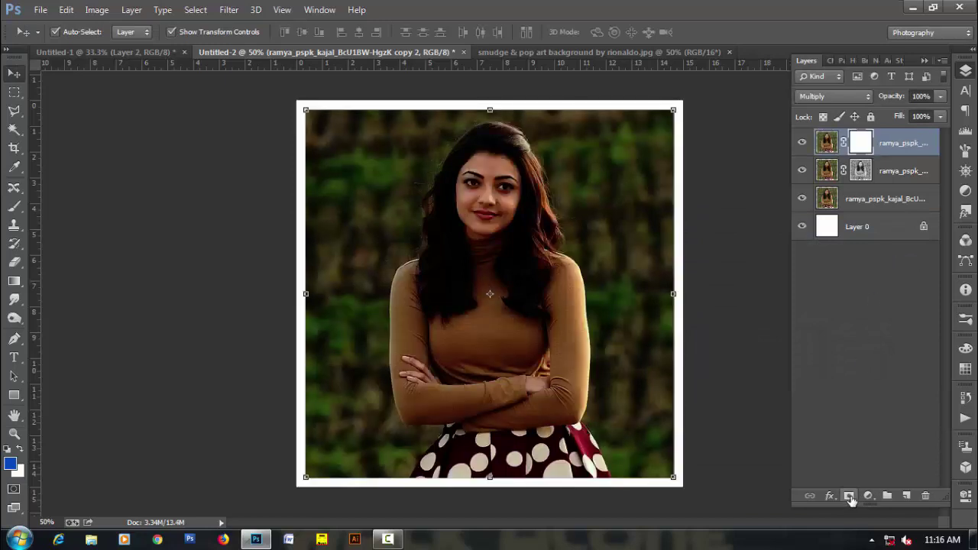
pyautogui.click(96, 9)
pyautogui.click(123, 215)
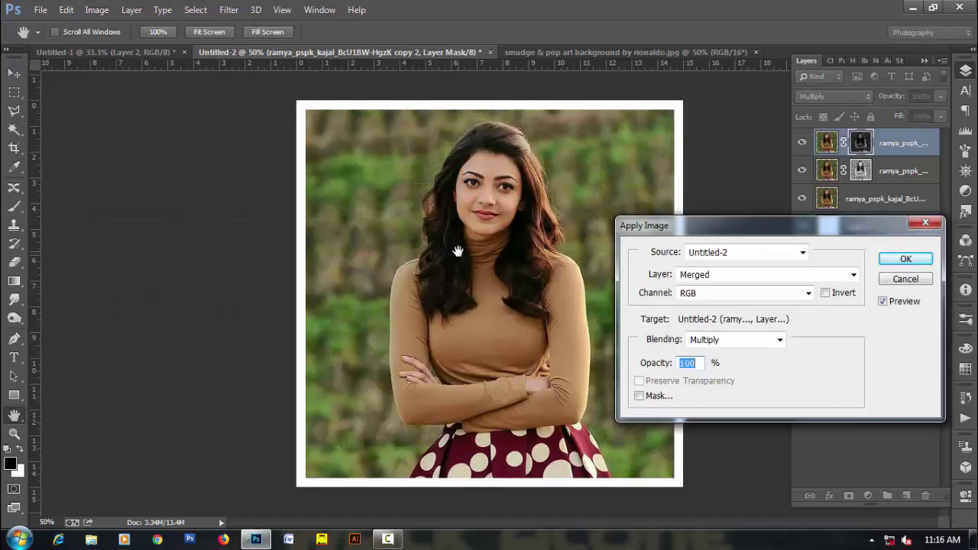
pyautogui.click(905, 259)
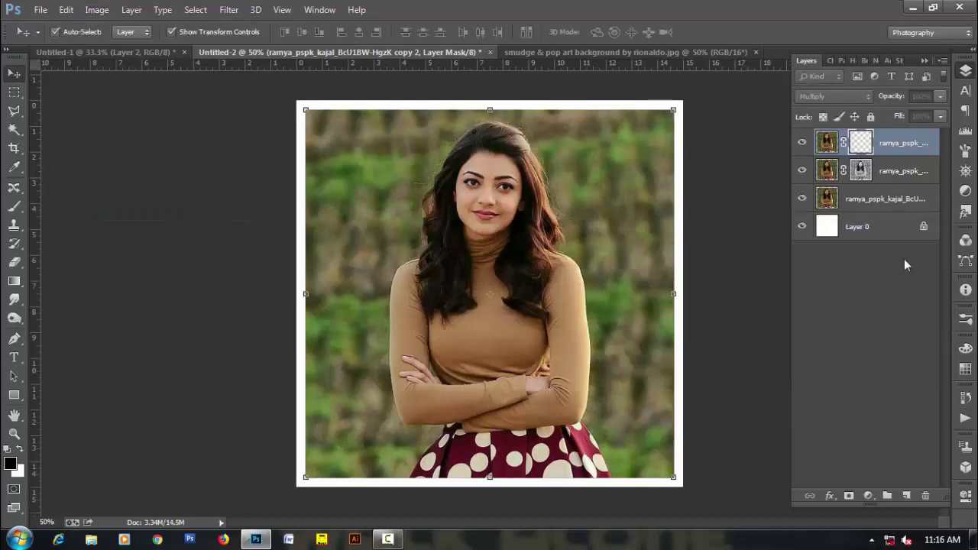
pyautogui.keyDown('ctrl'); pyautogui.click(906, 176); pyautogui.keyUp('ctrl')
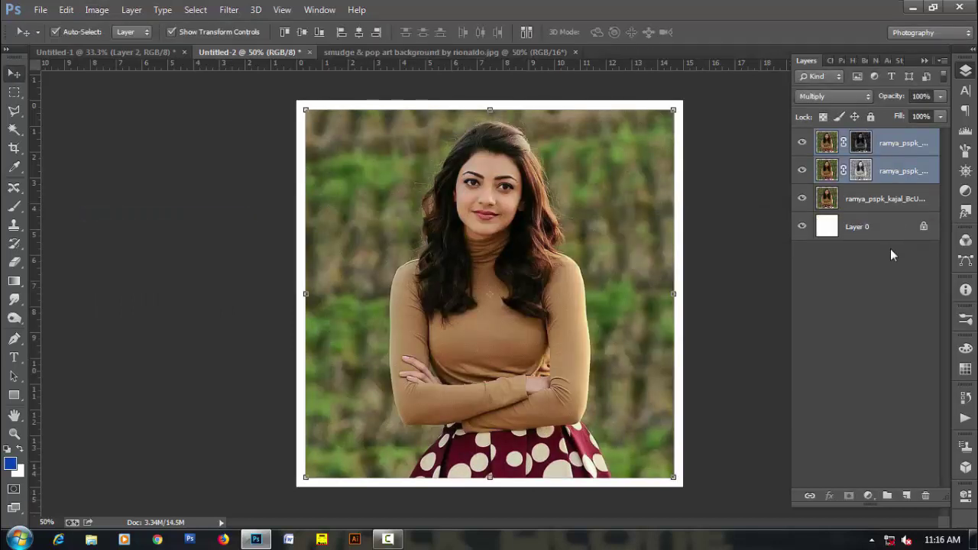
# Step: Group the two masked layers and try Apply Image on the group mask, then cancel
pyautogui.hotkey('ctrl', 'g')
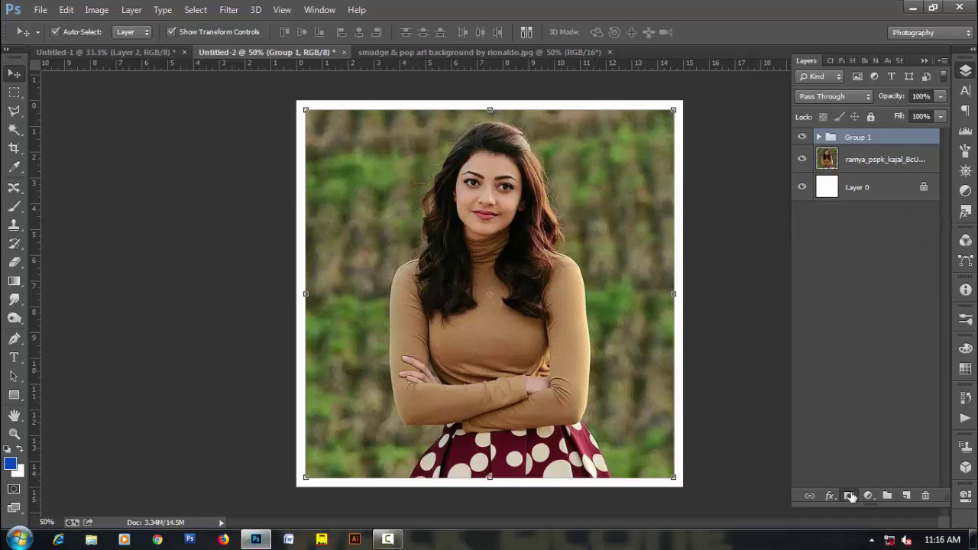
pyautogui.click(849, 495)
pyautogui.click(96, 10)
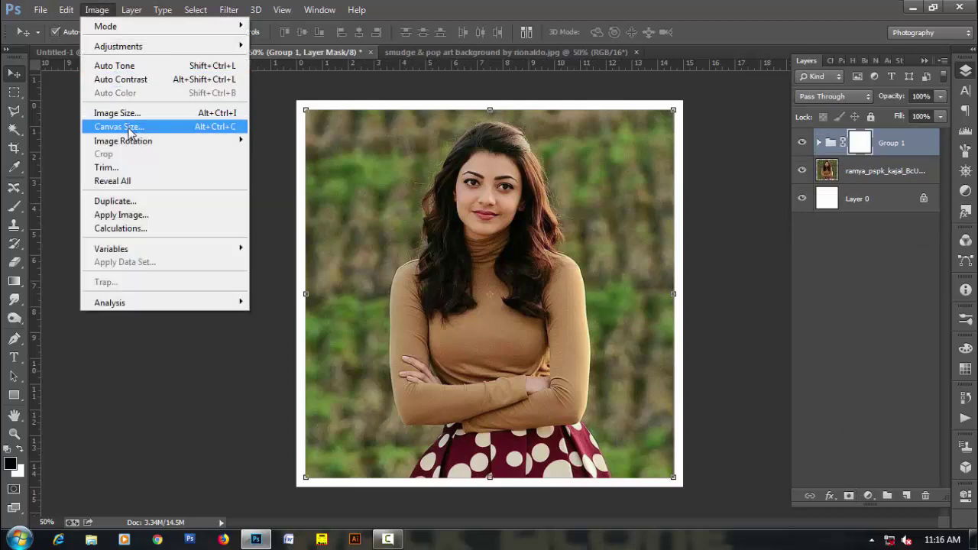
pyautogui.click(152, 217)
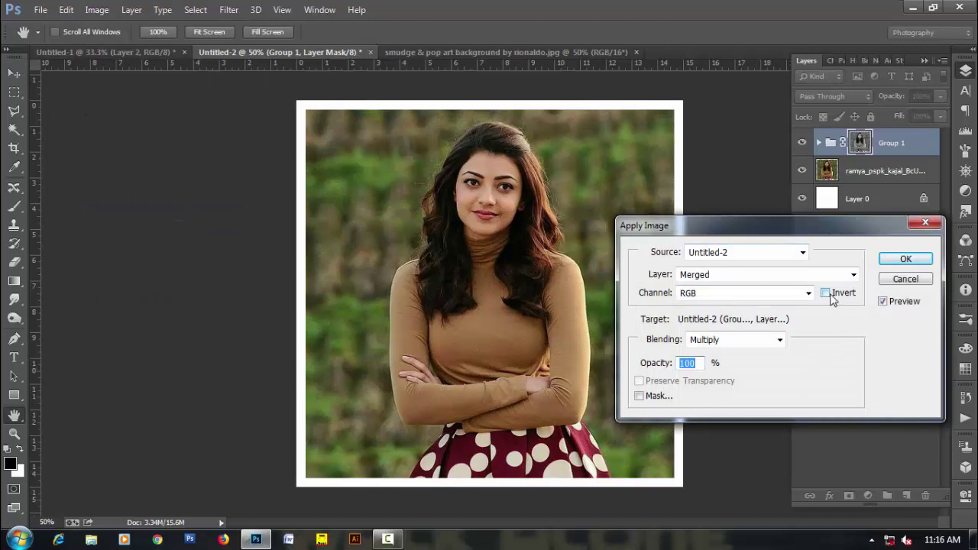
pyautogui.click(914, 279)
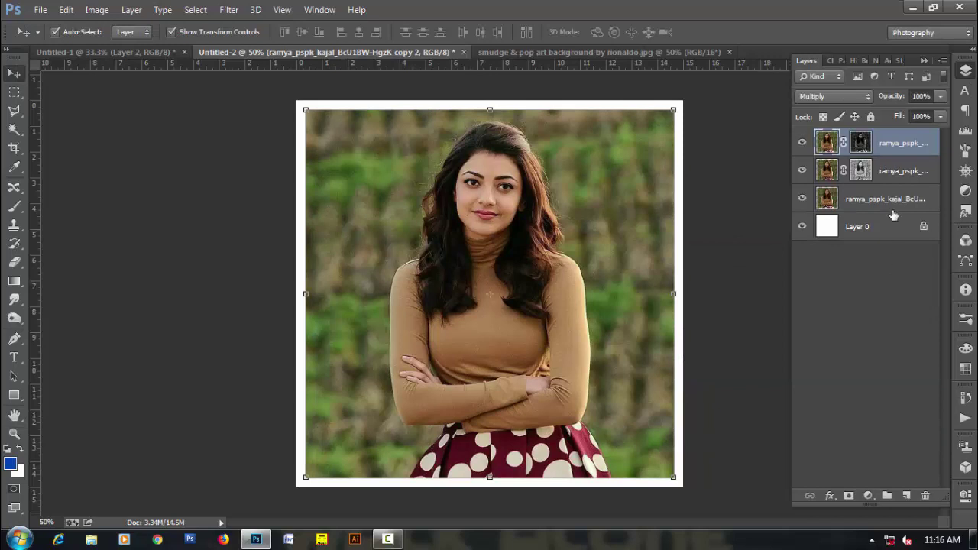
# Step: Delete the group and make a fresh top copy of the portrait set to Multiply
pyautogui.press('Delete')
pyautogui.click(861, 175)
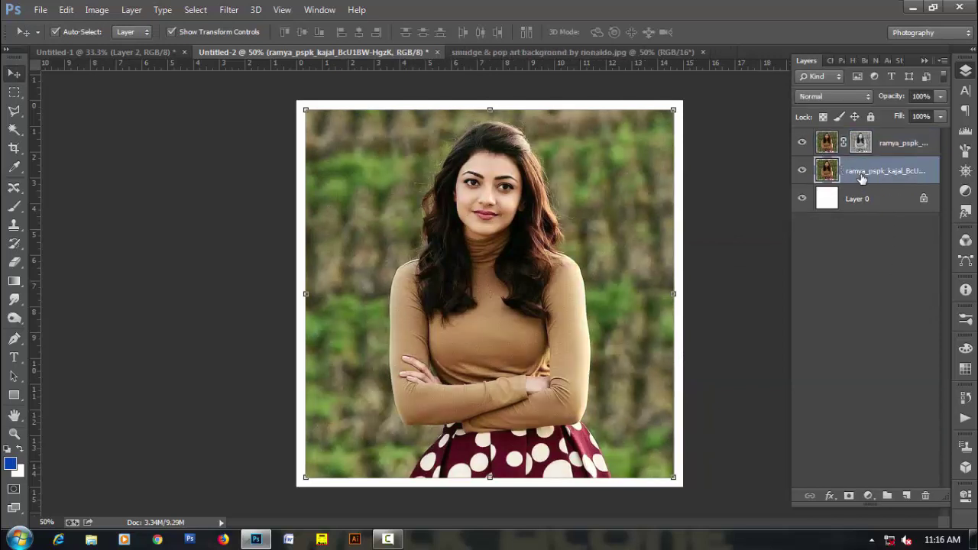
pyautogui.hotkey('ctrl', 'j')
pyautogui.hotkey('ctrl', ']')
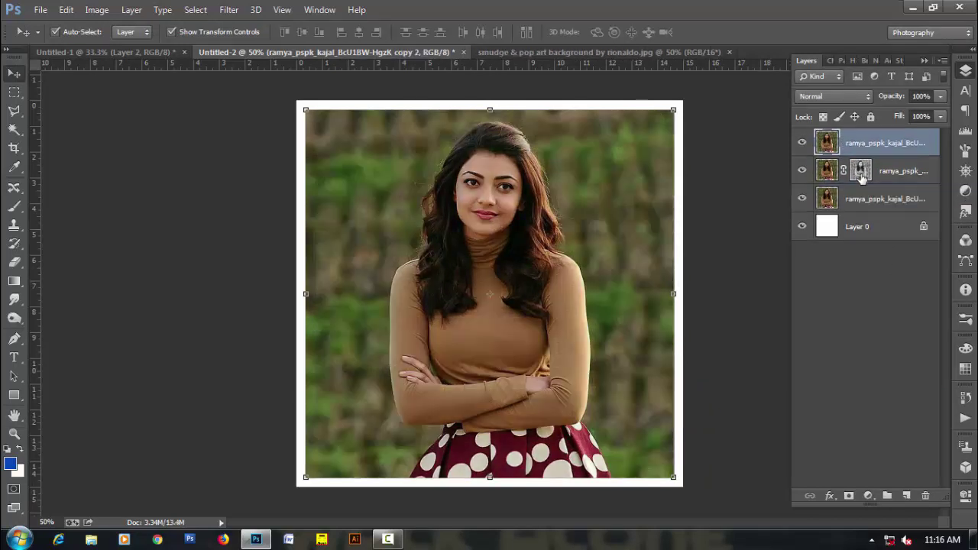
pyautogui.click(833, 97)
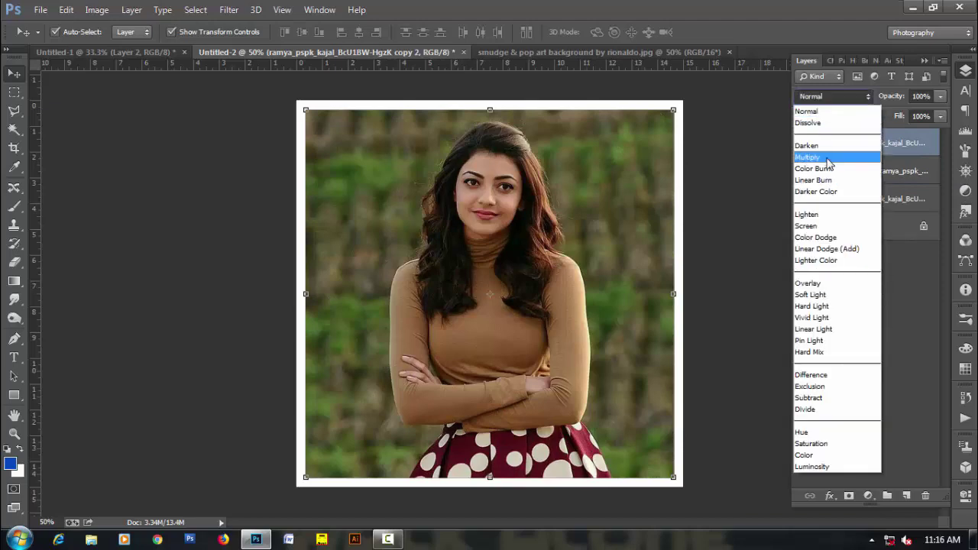
pyautogui.click(806, 159)
# Step: Preview an inverted Apply Image on the Multiply copy, then cancel it
pyautogui.click(96, 9)
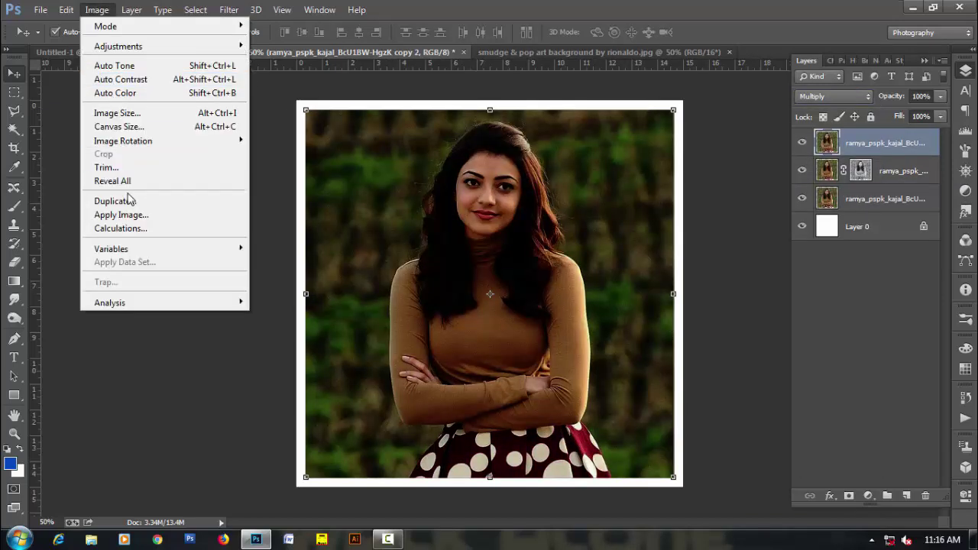
pyautogui.click(126, 214)
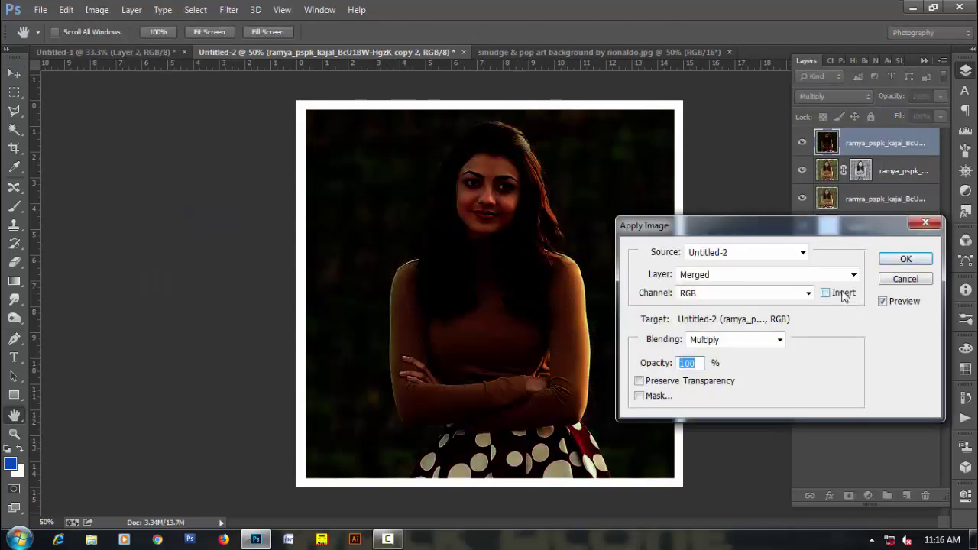
pyautogui.click(844, 296)
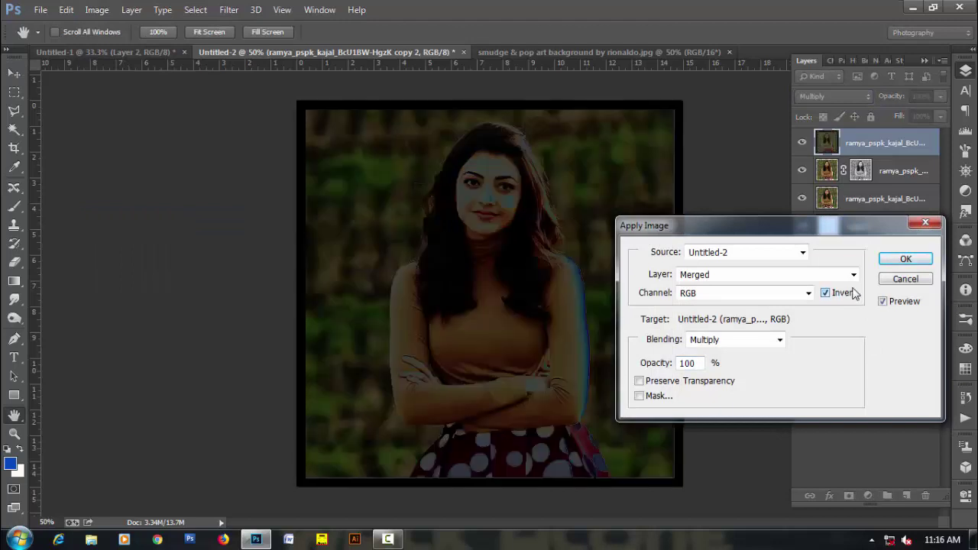
pyautogui.click(907, 279)
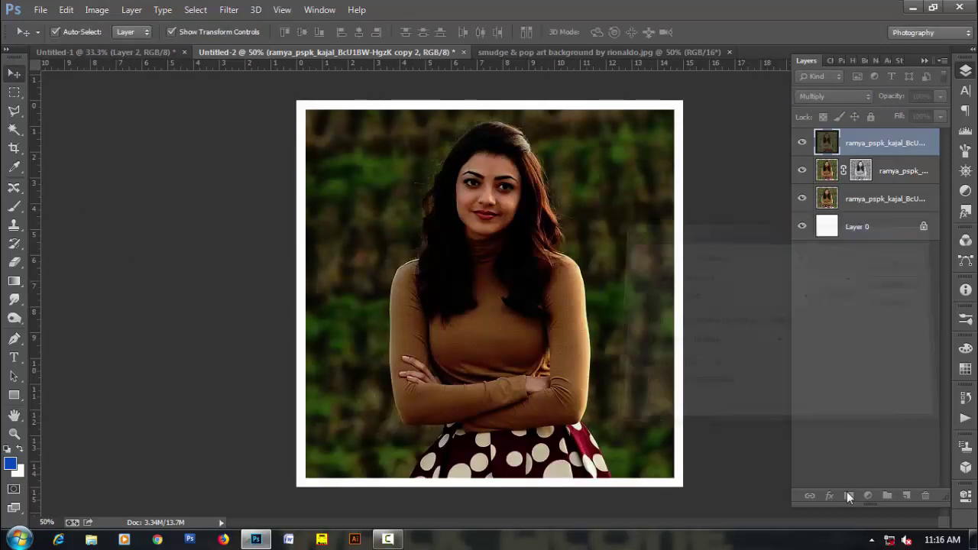
# Step: Add a white mask to the Multiply copy and fill it with the inverted merged image
pyautogui.click(848, 495)
pyautogui.click(97, 9)
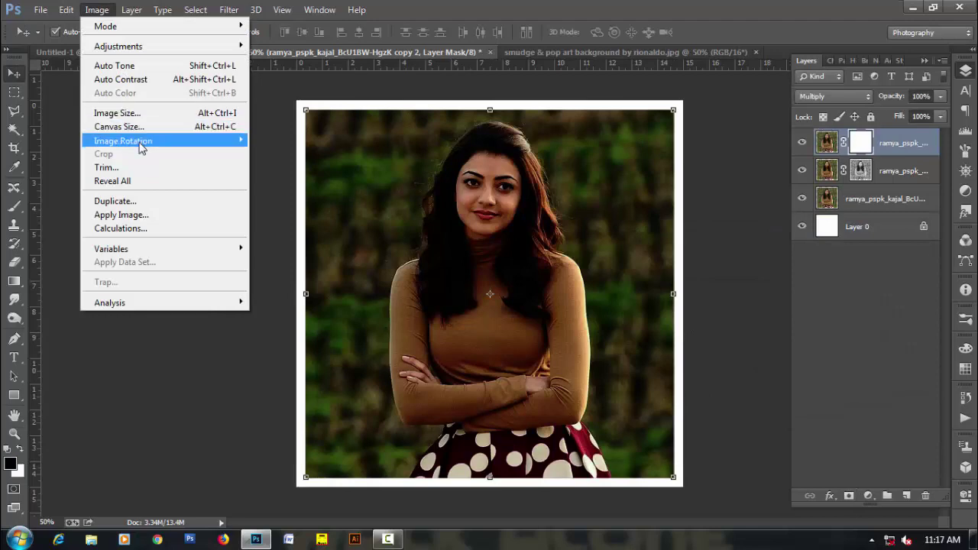
pyautogui.click(139, 216)
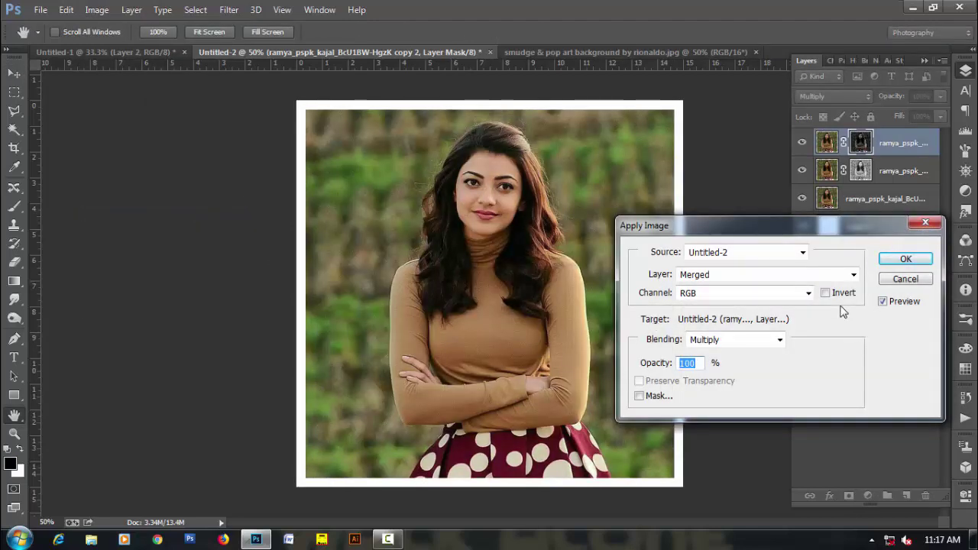
pyautogui.click(835, 295)
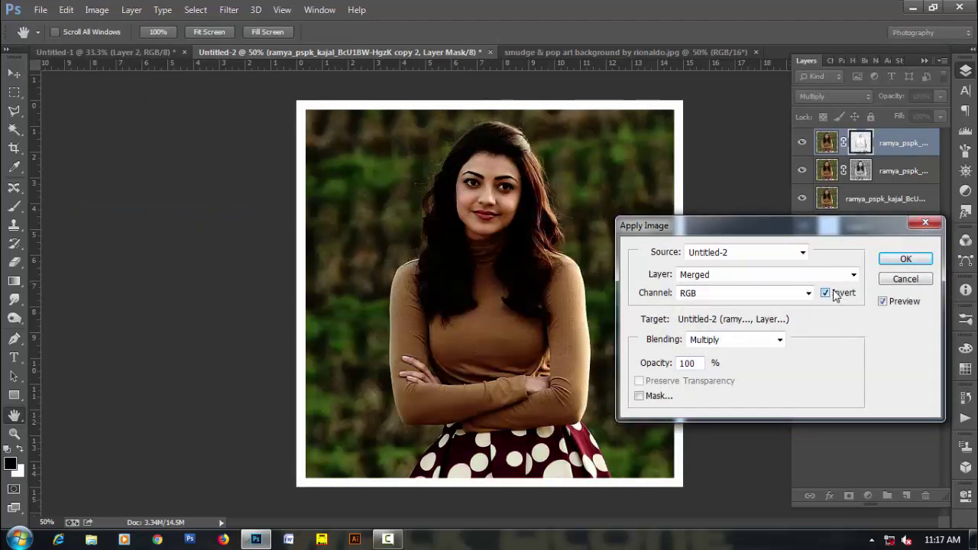
pyautogui.click(905, 259)
pyautogui.press('v')
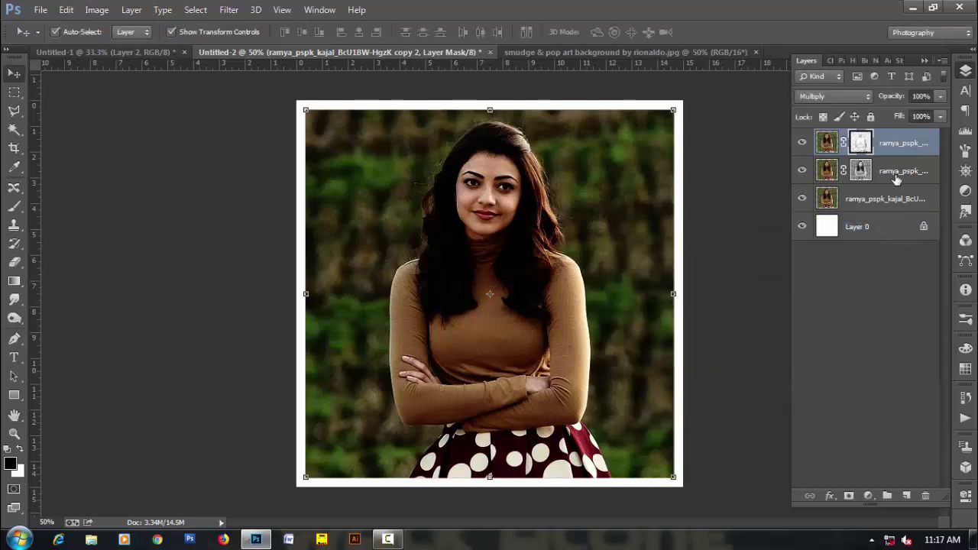
# Step: Group both masked layers into Group 1 and fill its mask with the non-inverted merged image
pyautogui.keyDown('shift'); pyautogui.click(897, 174); pyautogui.keyUp('shift')
pyautogui.hotkey('ctrl', 'g')
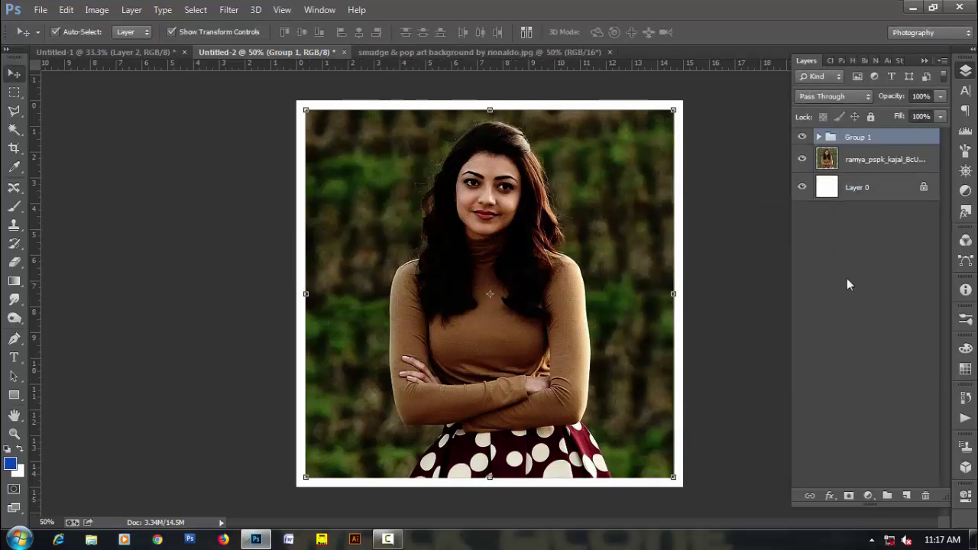
pyautogui.click(848, 495)
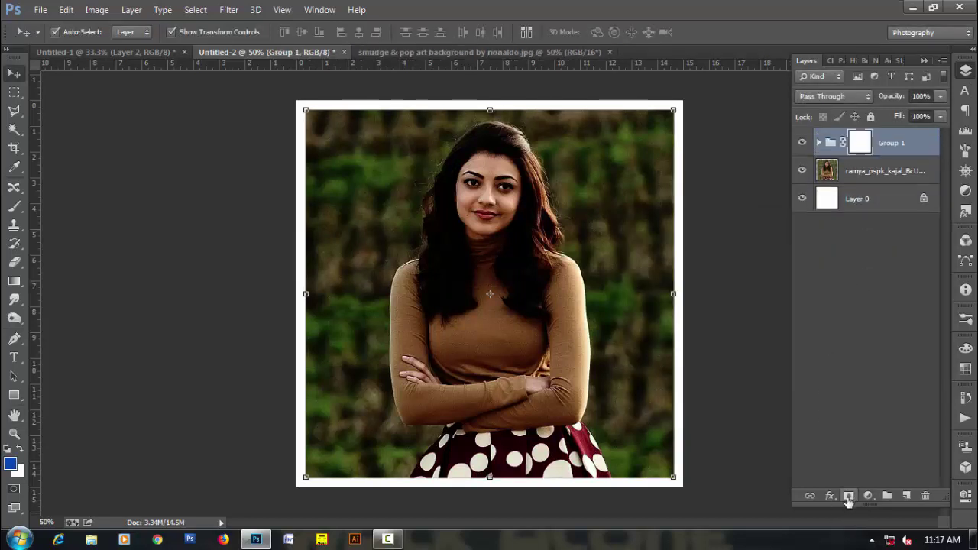
pyautogui.click(96, 9)
pyautogui.click(121, 214)
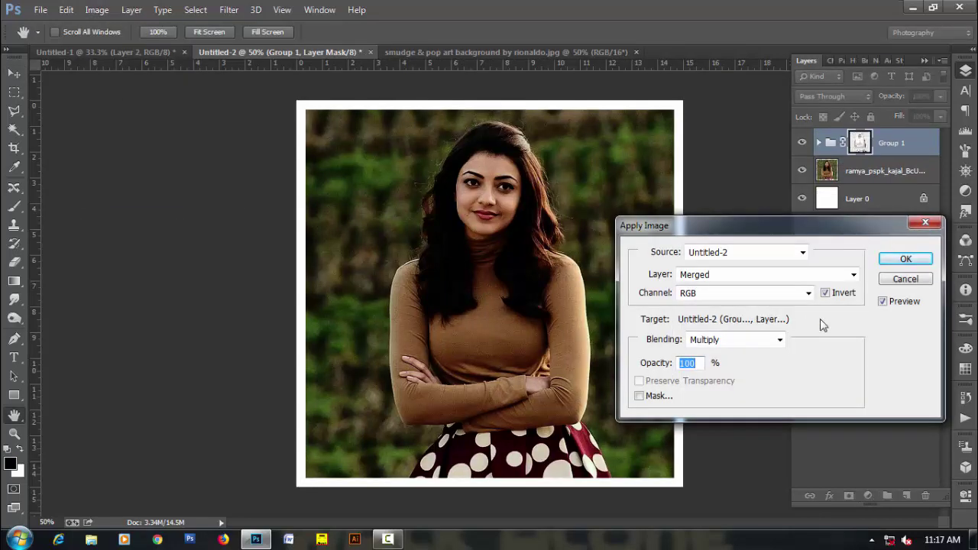
pyautogui.click(826, 294)
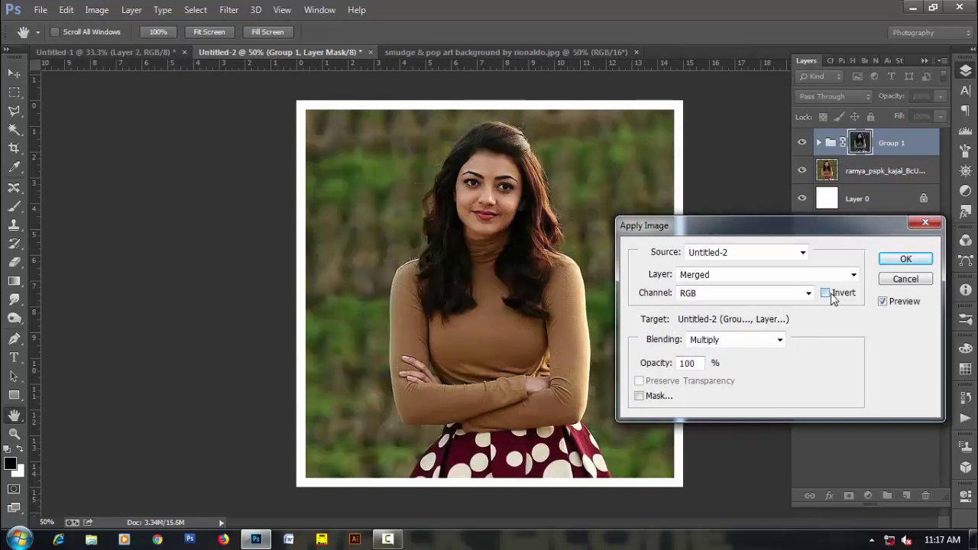
pyautogui.click(905, 258)
pyautogui.press('v')
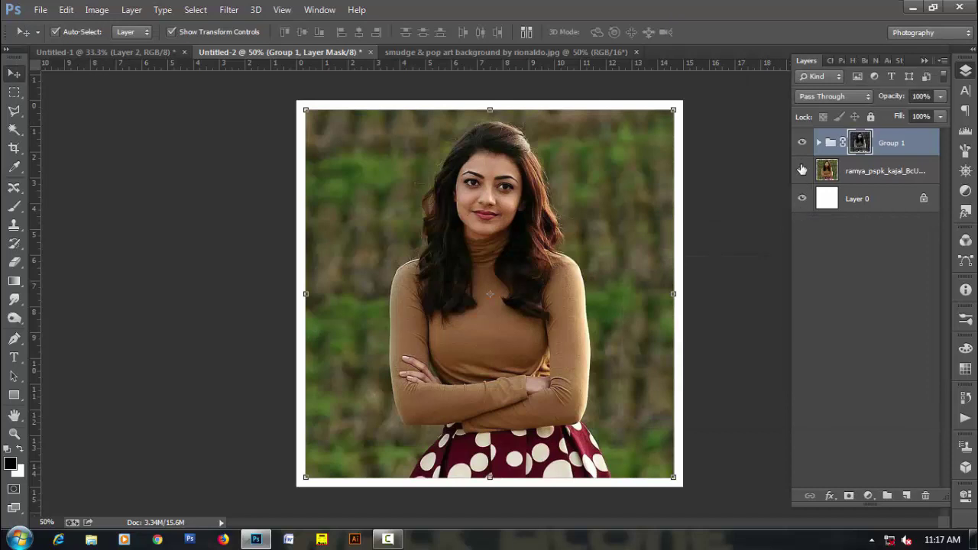
# Step: Toggle Group 1's visibility to compare, then duplicate the original photo layer
pyautogui.click(803, 143)
pyautogui.click(802, 143)
pyautogui.click(802, 145)
pyautogui.click(899, 174)
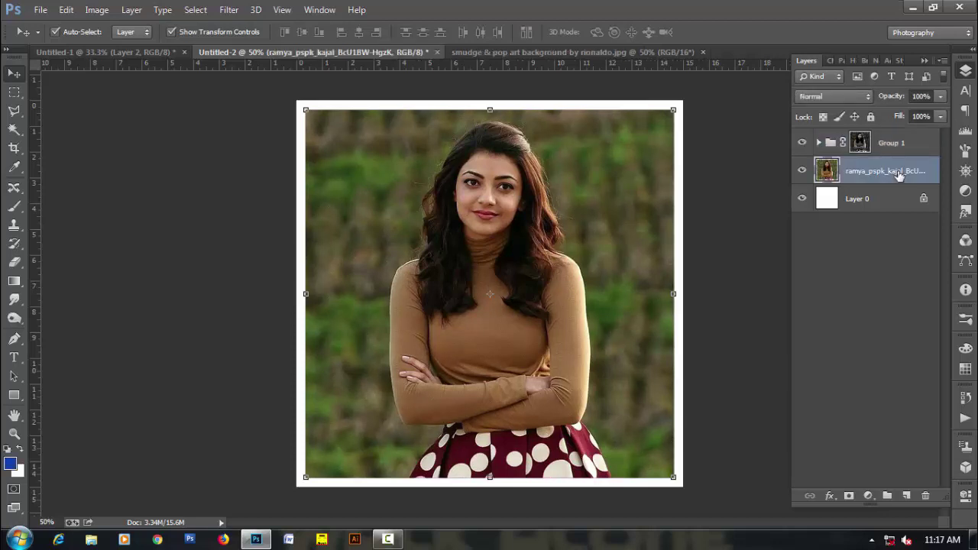
pyautogui.hotkey('ctrl', 'j')
# Step: Hide the original photo layer and merge Group 1 with the photo copy
pyautogui.click(802, 198)
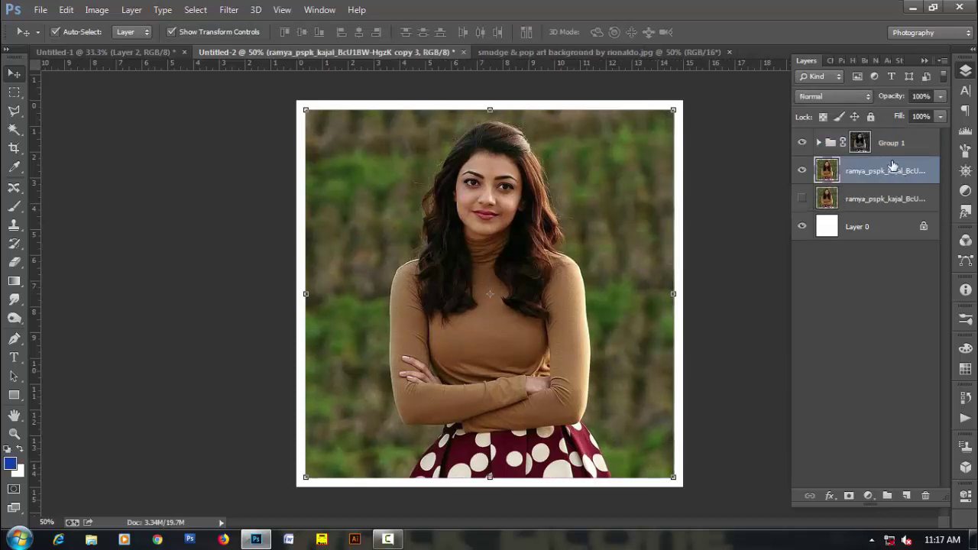
pyautogui.keyDown('shift'); pyautogui.click(894, 144); pyautogui.keyUp('shift')
pyautogui.hotkey('ctrl', 'e')
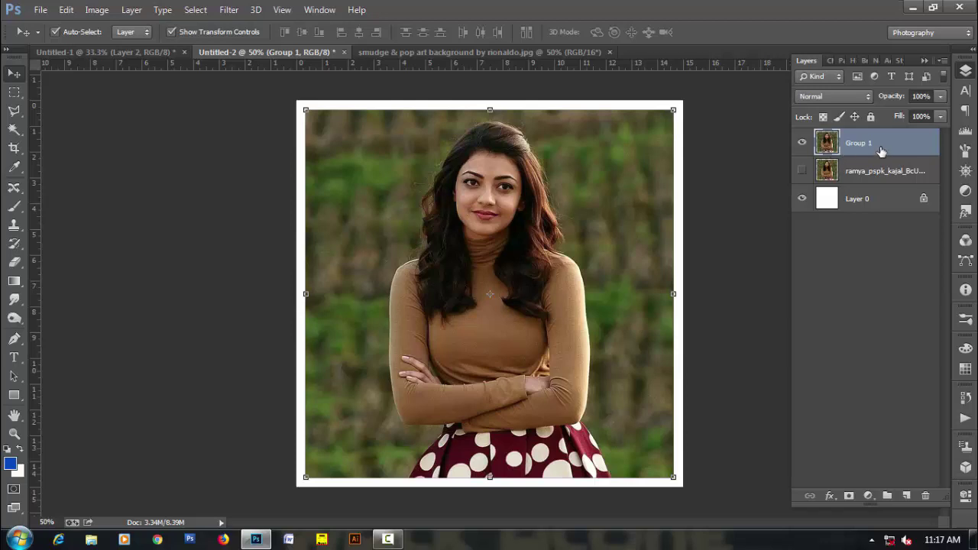
# Step: Duplicate the merged layer, set it to Linear Light, and apply a 1-pixel High Pass
pyautogui.moveTo(880, 149); pyautogui.dragTo(906, 495)
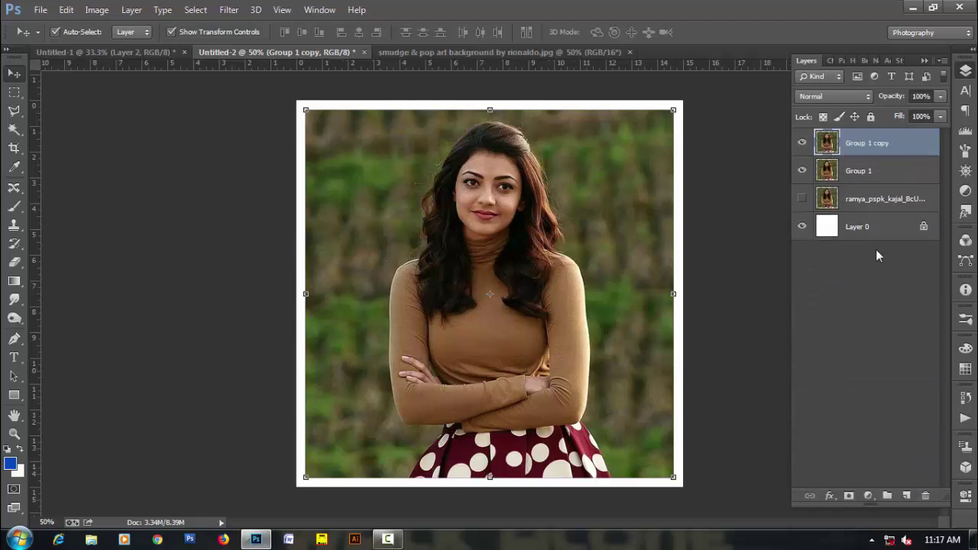
pyautogui.click(831, 98)
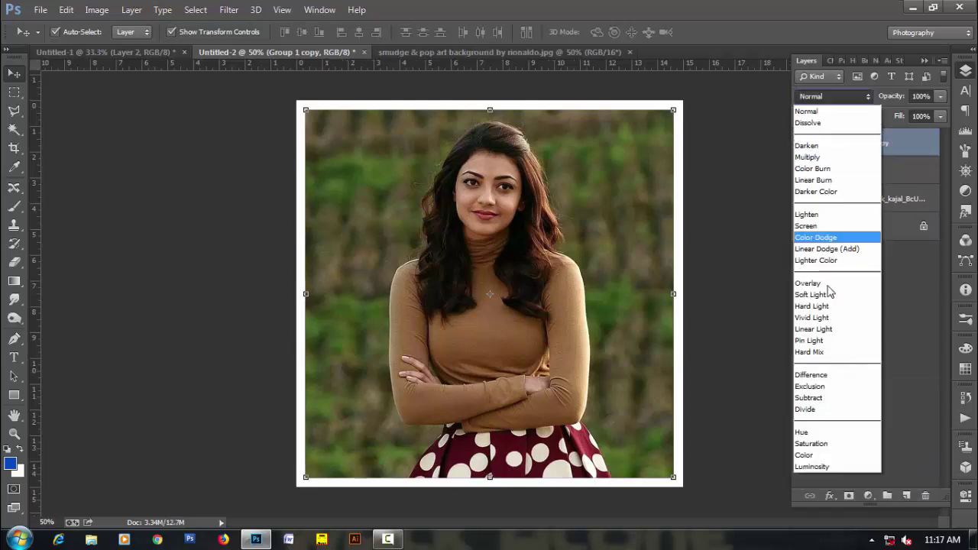
pyautogui.click(835, 330)
pyautogui.click(229, 9)
pyautogui.moveTo(315, 277)
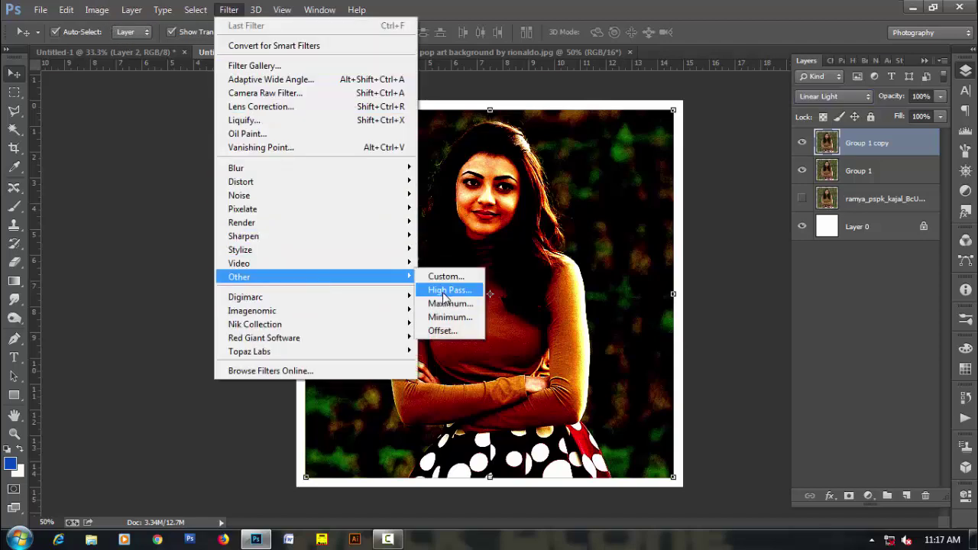
pyautogui.click(440, 292)
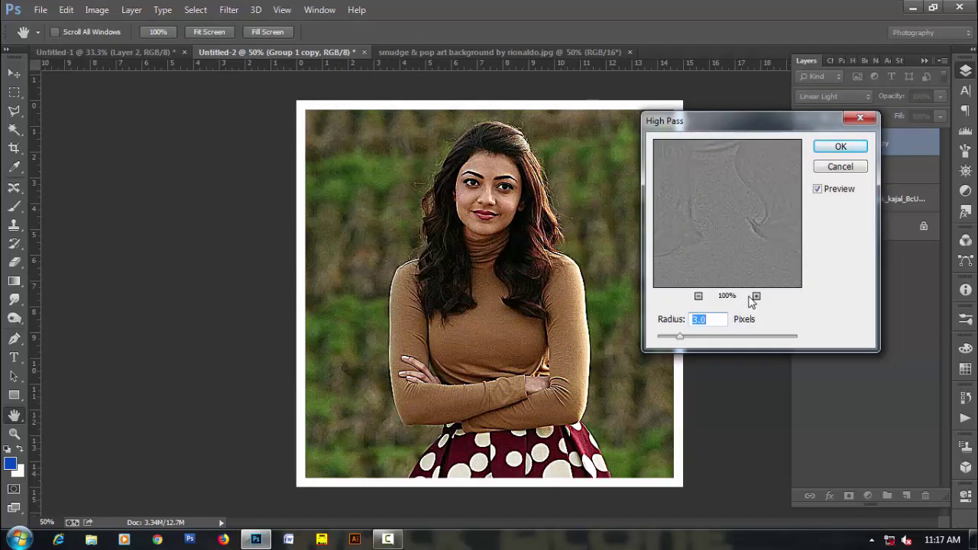
pyautogui.write('2')
pyautogui.write('1')
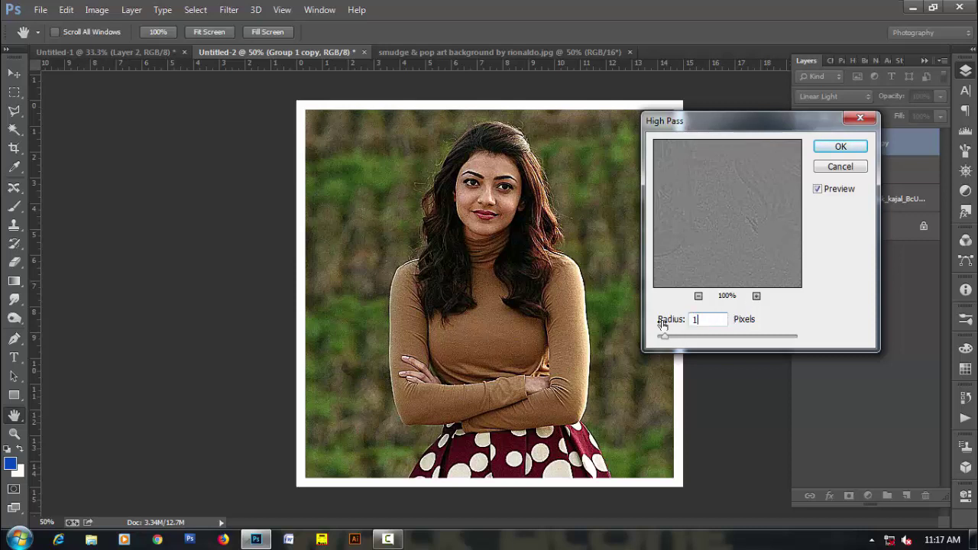
pyautogui.click(834, 151)
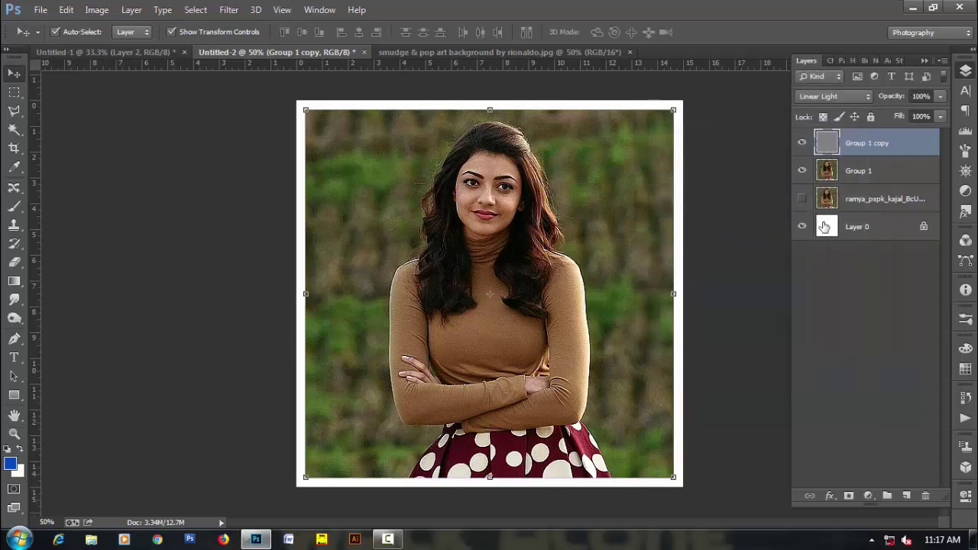
# Step: Merge the high-pass copy into Group 1 and apply Auto Tone and Auto Contrast
pyautogui.keyDown('ctrl'); pyautogui.click(864, 172); pyautogui.keyUp('ctrl')
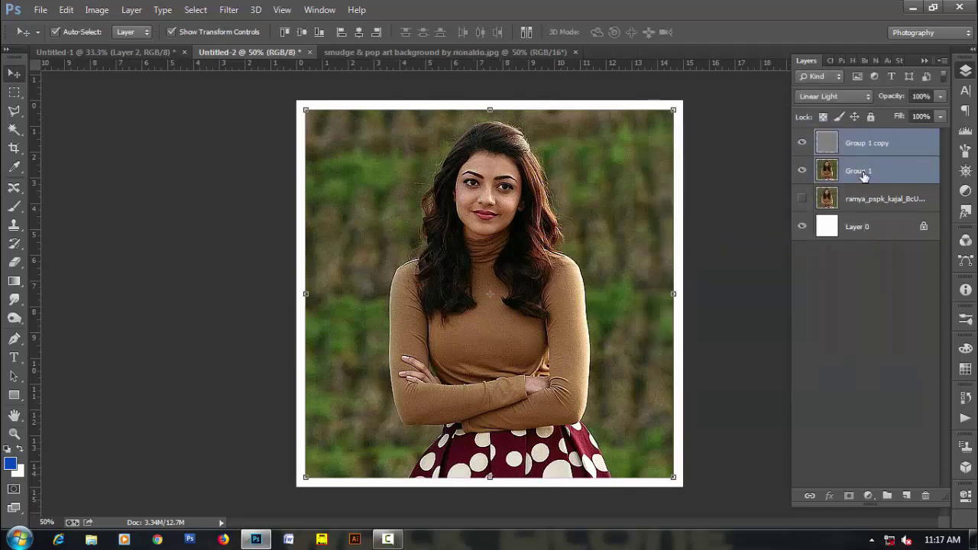
pyautogui.hotkey('ctrl', 'e')
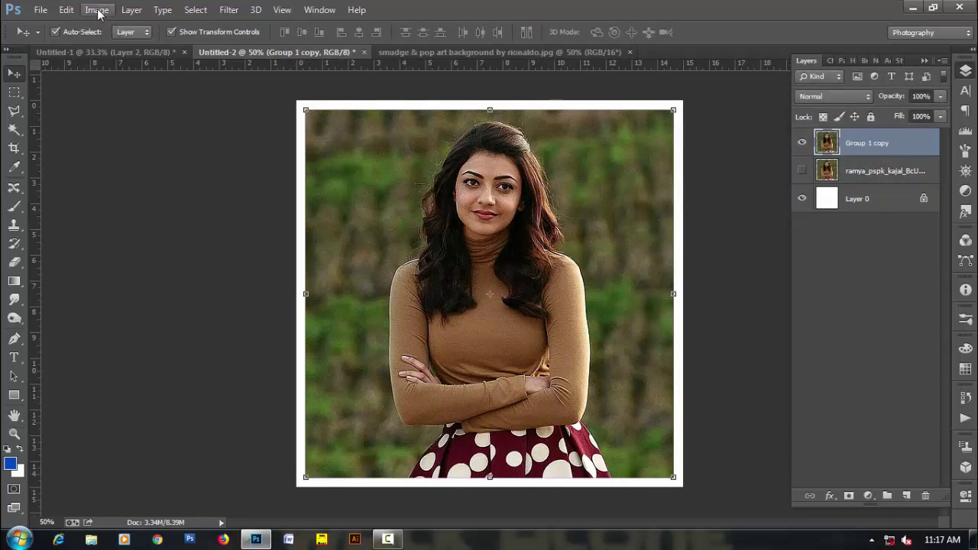
pyautogui.click(97, 9)
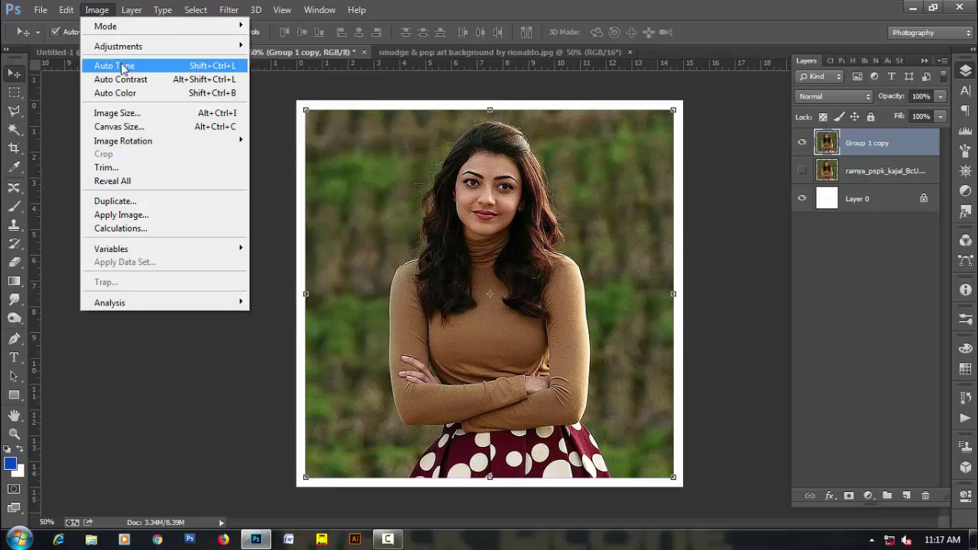
pyautogui.click(120, 65)
pyautogui.click(97, 11)
pyautogui.click(114, 80)
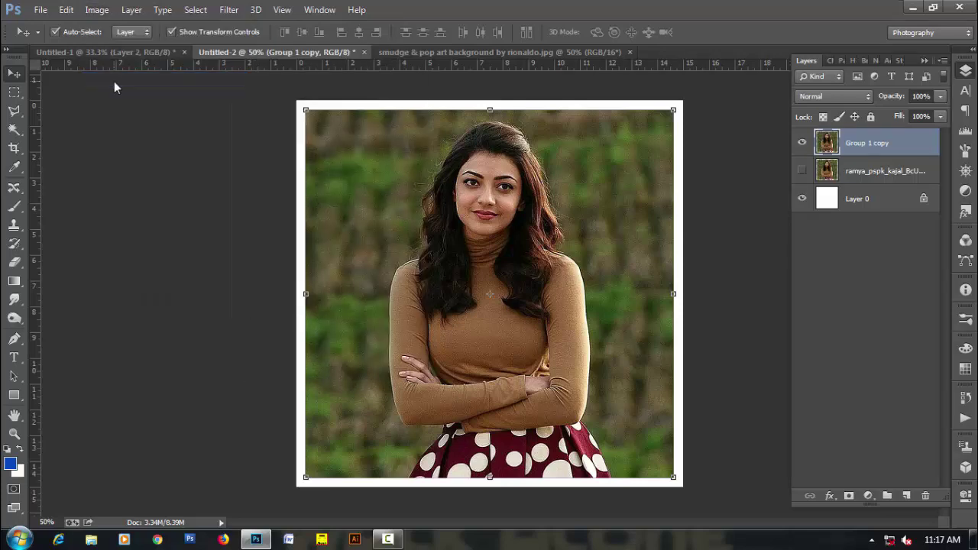
# Step: Apply Shadows/Highlights with 35% shadows and 3% highlights
pyautogui.click(97, 10)
pyautogui.moveTo(118, 45)
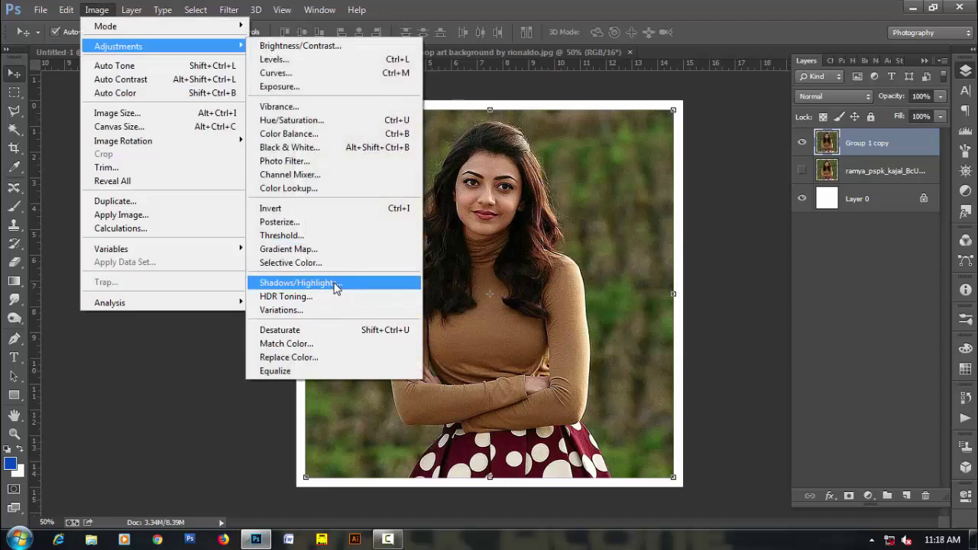
pyautogui.click(334, 283)
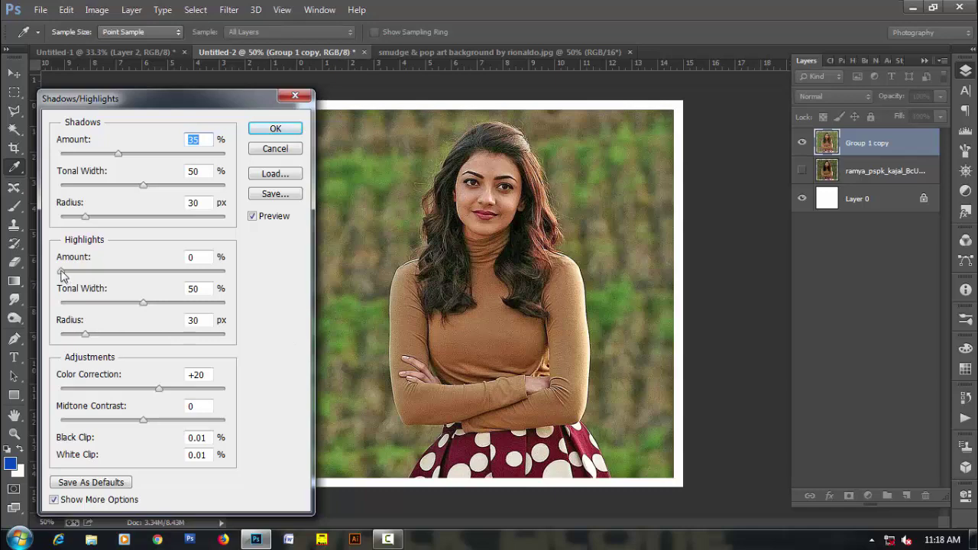
pyautogui.moveTo(61, 271); pyautogui.dragTo(66, 272)
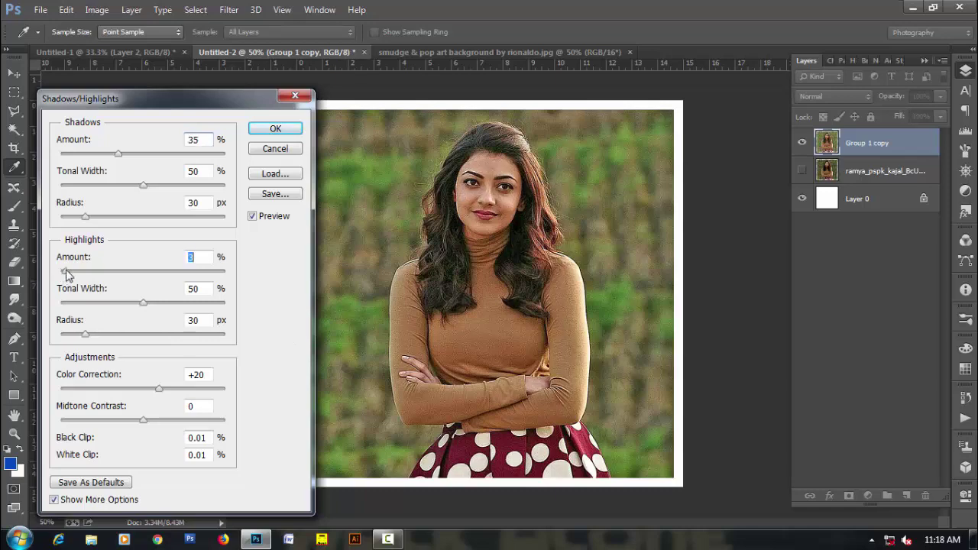
pyautogui.click(259, 130)
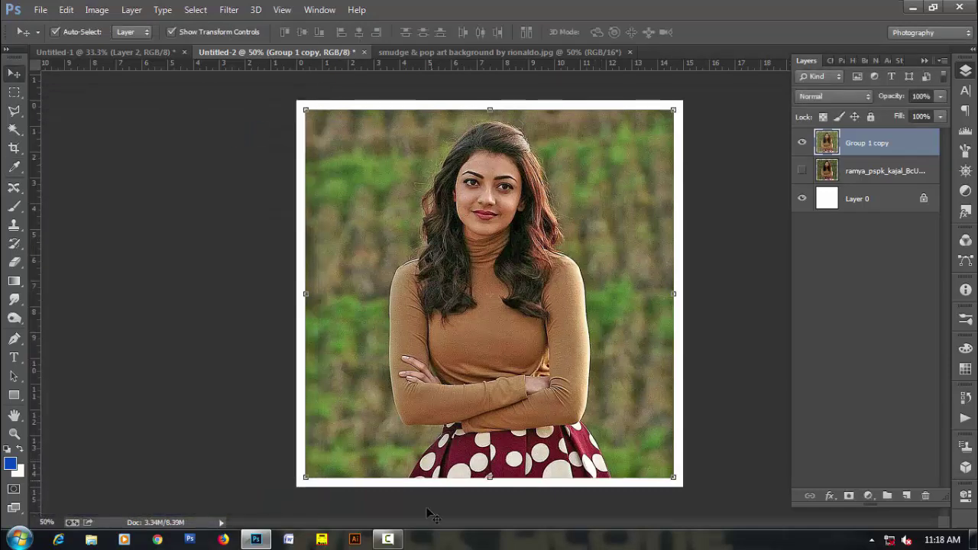
# Step: Zoom out, then zoom in twice so the portrait fills most of the window
pyautogui.hotkey('ctrl', '-')
pyautogui.hotkey('ctrl', '-')
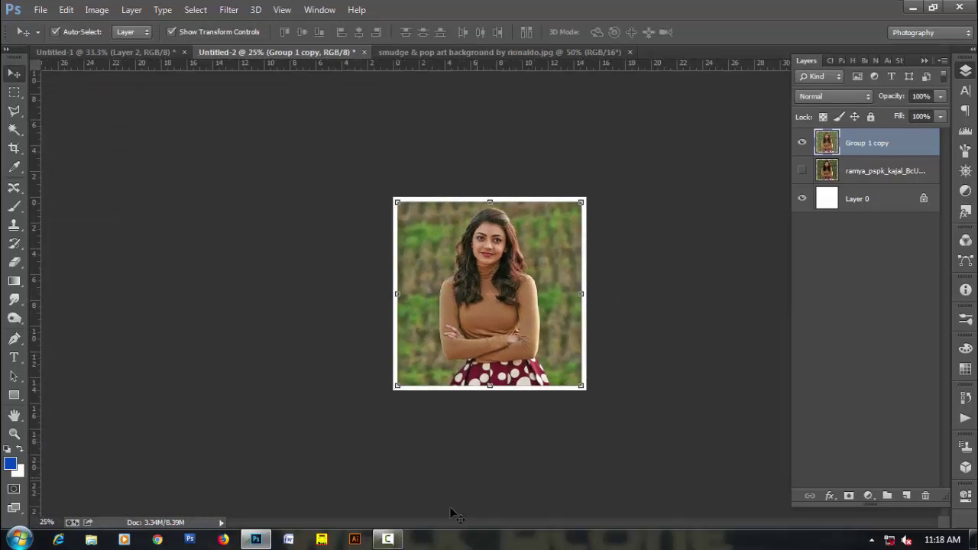
pyautogui.click(388, 540)
pyautogui.click(388, 540)
pyautogui.keyDown('ctrl'); pyautogui.click(498, 328); pyautogui.keyUp('ctrl')
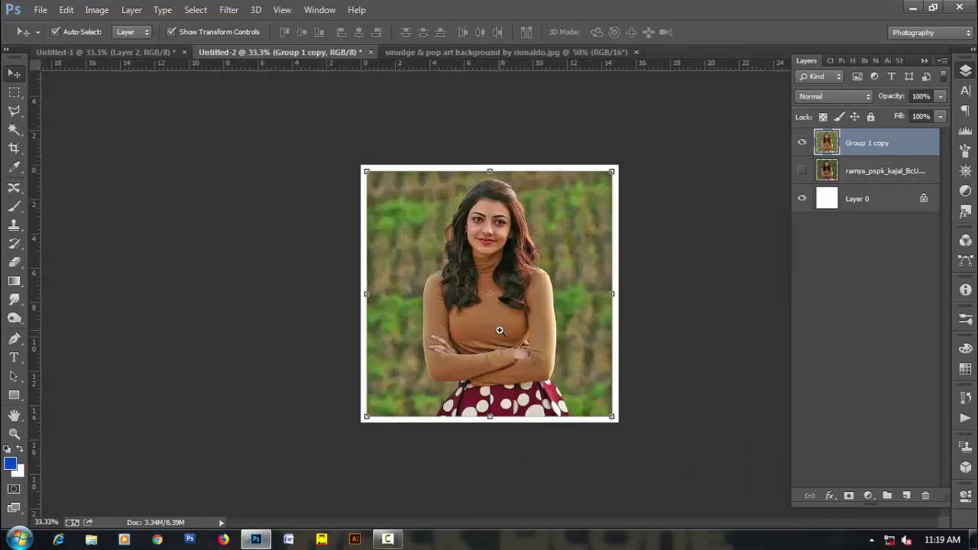
pyautogui.keyDown('ctrl'); pyautogui.click(527, 291); pyautogui.keyUp('ctrl')
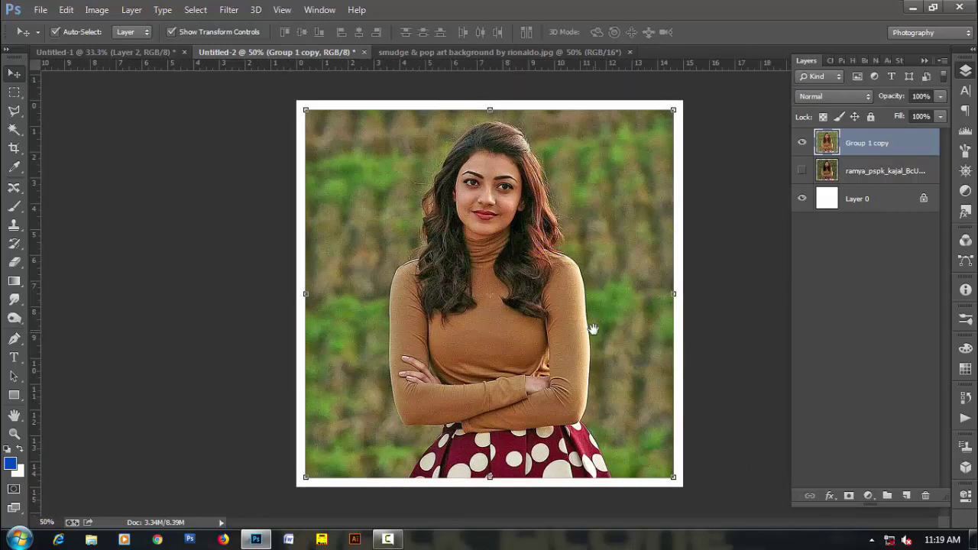
# Step: Add a Hue/Saturation adjustment layer above Group 1 copy and shift its hue
pyautogui.click(868, 495)
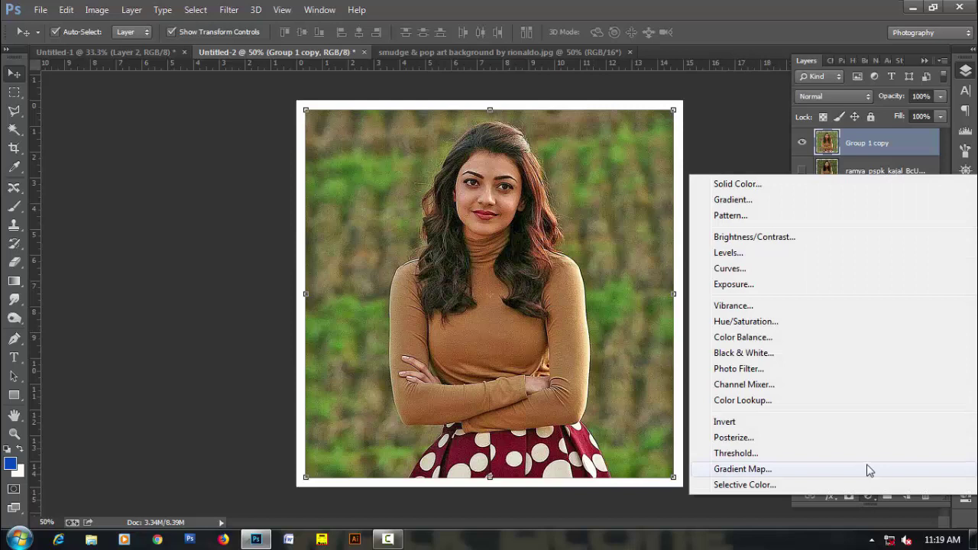
pyautogui.click(808, 320)
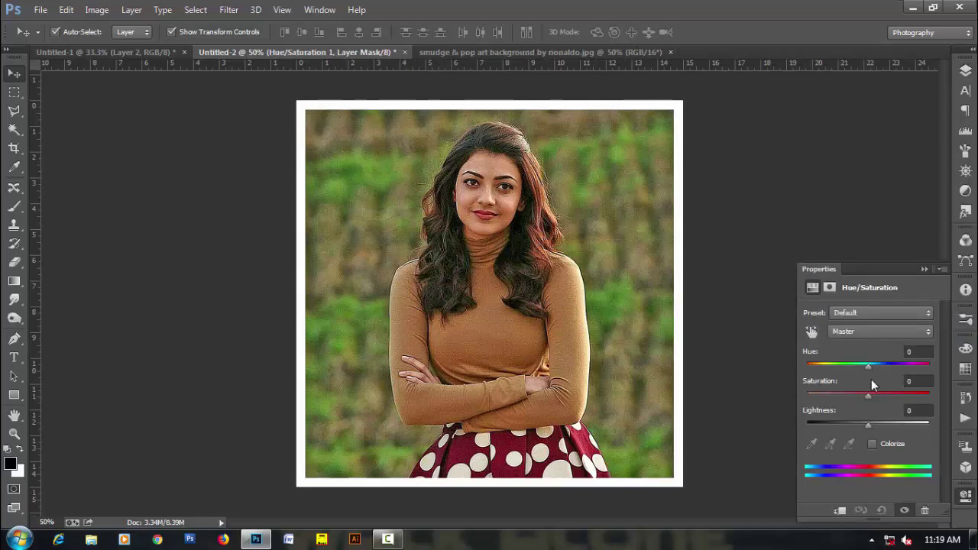
pyautogui.moveTo(868, 365); pyautogui.dragTo(874, 366)
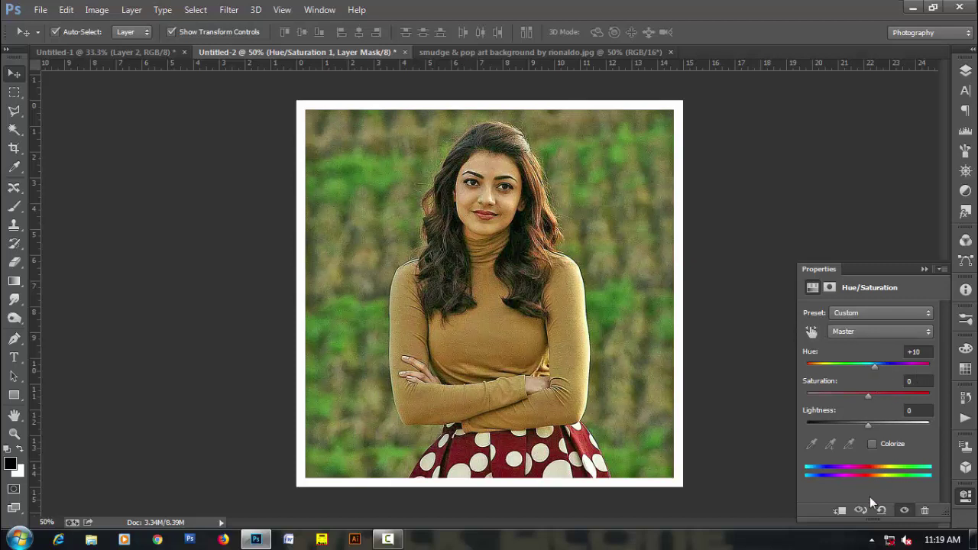
pyautogui.click(964, 69)
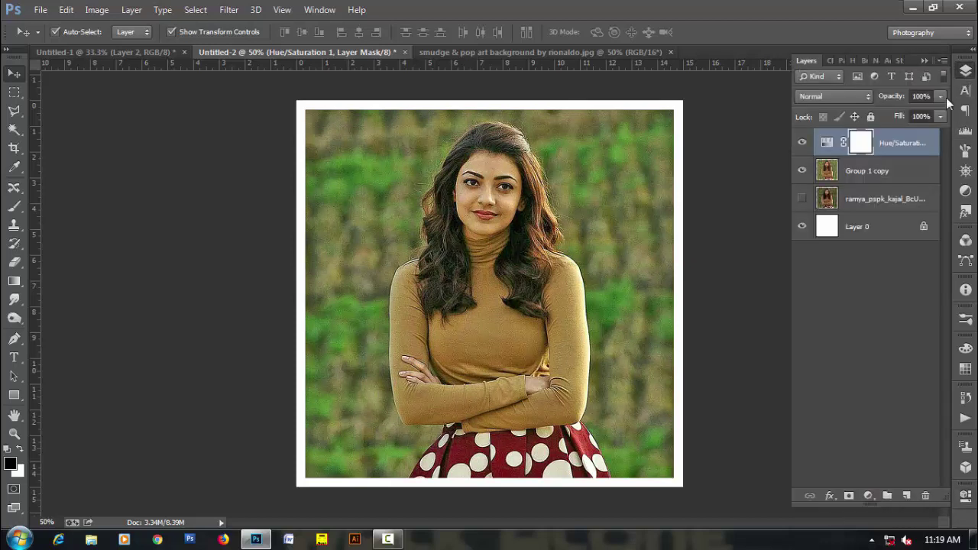
pyautogui.click(801, 144)
# Step: Refine the Hue/Saturation to Hue -8, Saturation +21, and target its layer mask
pyautogui.doubleClick(827, 145)
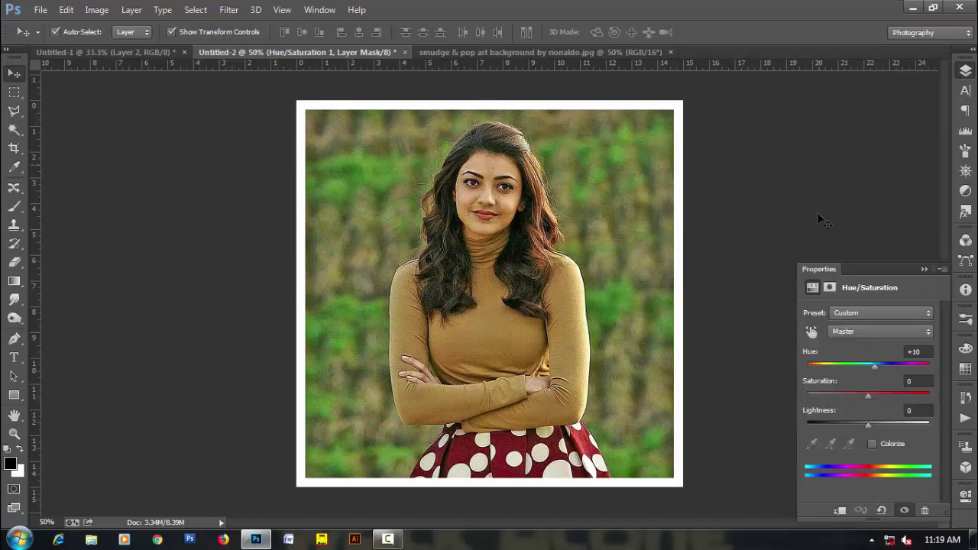
pyautogui.moveTo(876, 365)
pyautogui.mouseDown()
pyautogui.moveTo(931, 370)
pyautogui.moveTo(805, 382)
pyautogui.moveTo(842, 371)
pyautogui.moveTo(863, 376)
pyautogui.moveTo(879, 397)
pyautogui.mouseUp()
pyautogui.doubleClick(889, 270)
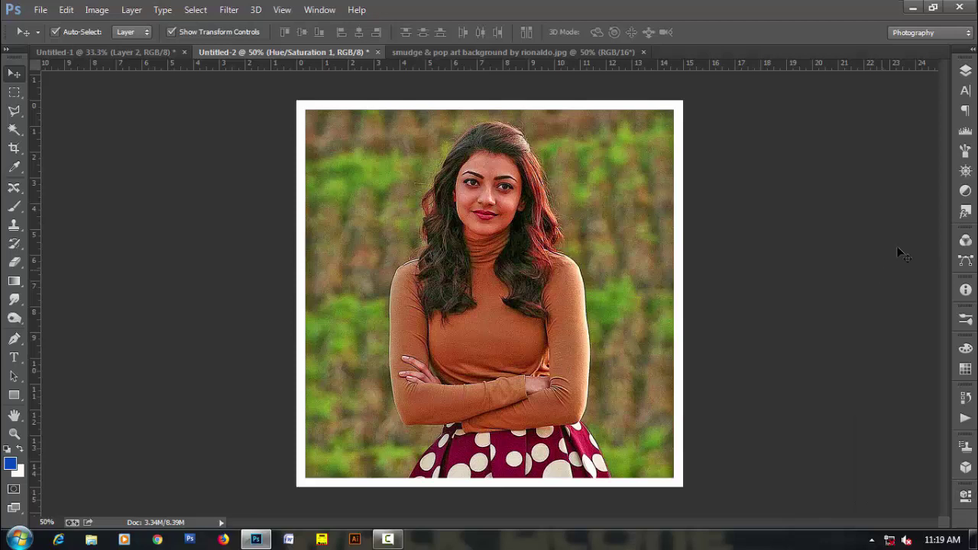
pyautogui.click(965, 70)
pyautogui.click(862, 152)
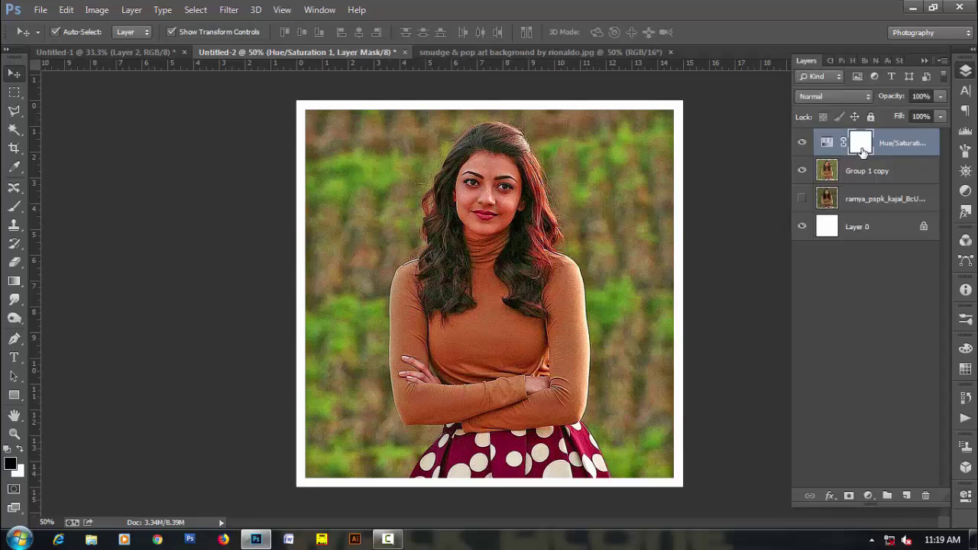
# Step: Invert the adjustment mask to black and set a smaller brush with 0% hardness
pyautogui.hotkey('ctrl', 'i')
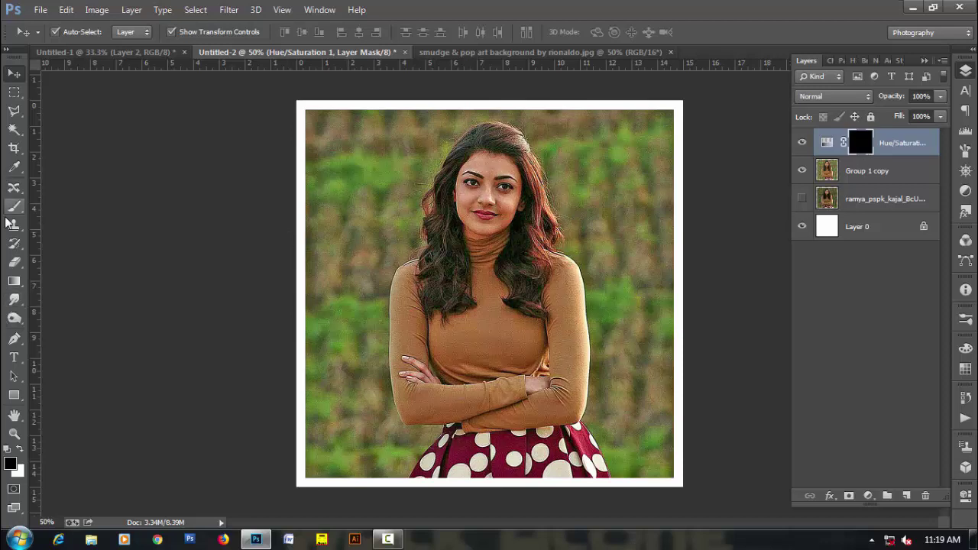
pyautogui.click(14, 208)
pyautogui.rightClick(407, 252)
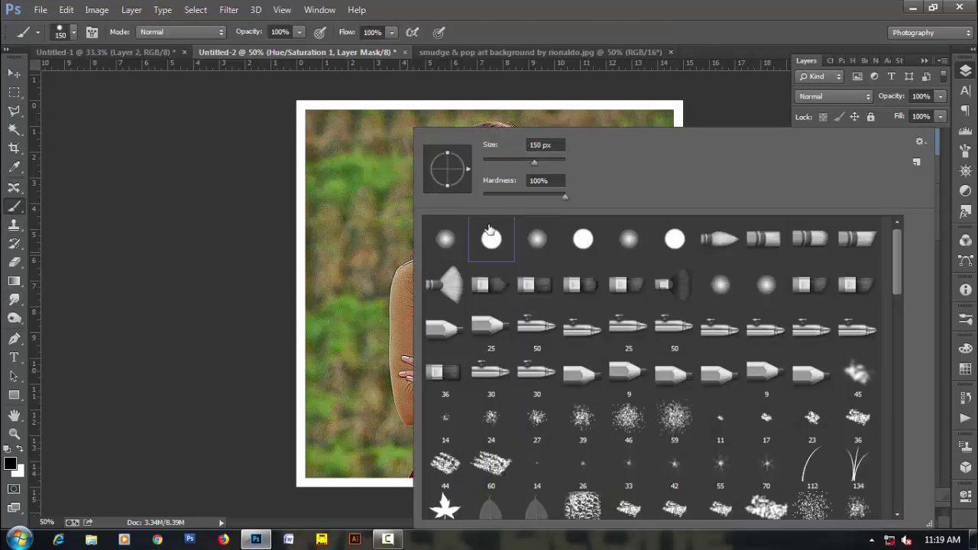
pyautogui.moveTo(488, 196); pyautogui.dragTo(440, 201)
pyautogui.moveTo(534, 161); pyautogui.dragTo(501, 162)
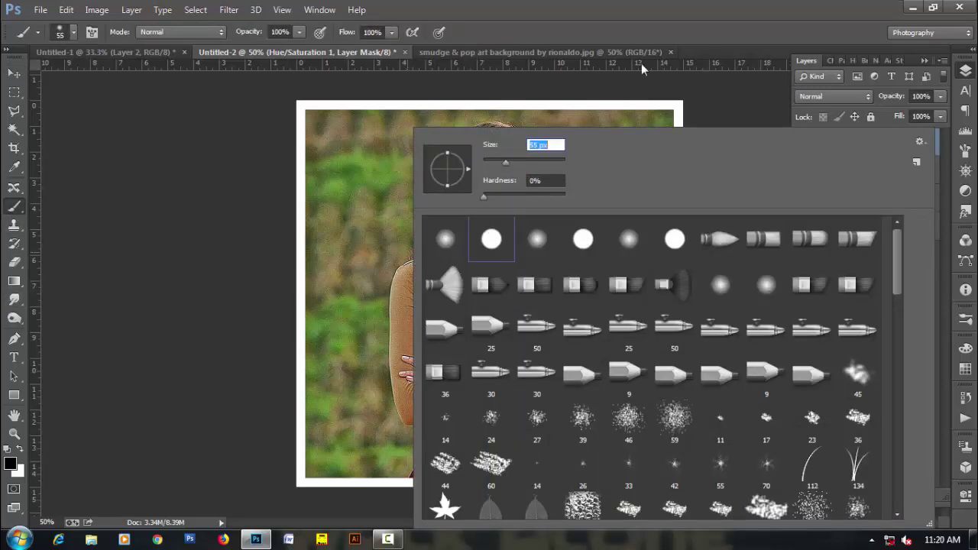
pyautogui.press('Return')
# Step: Paint white on the mask over the turtleneck collar and just below it
pyautogui.hotkey('ctrl', '+')
pyautogui.hotkey('ctrl', '+')
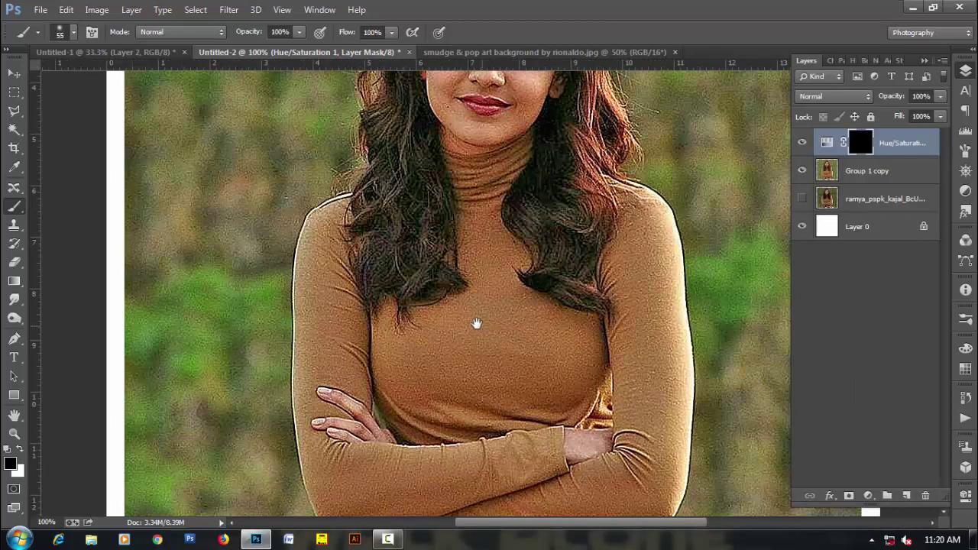
pyautogui.press('x')
pyautogui.press('[')
pyautogui.moveTo(448, 157)
pyautogui.mouseDown()
pyautogui.moveTo(516, 161)
pyautogui.moveTo(461, 171)
pyautogui.moveTo(495, 175)
pyautogui.mouseUp()
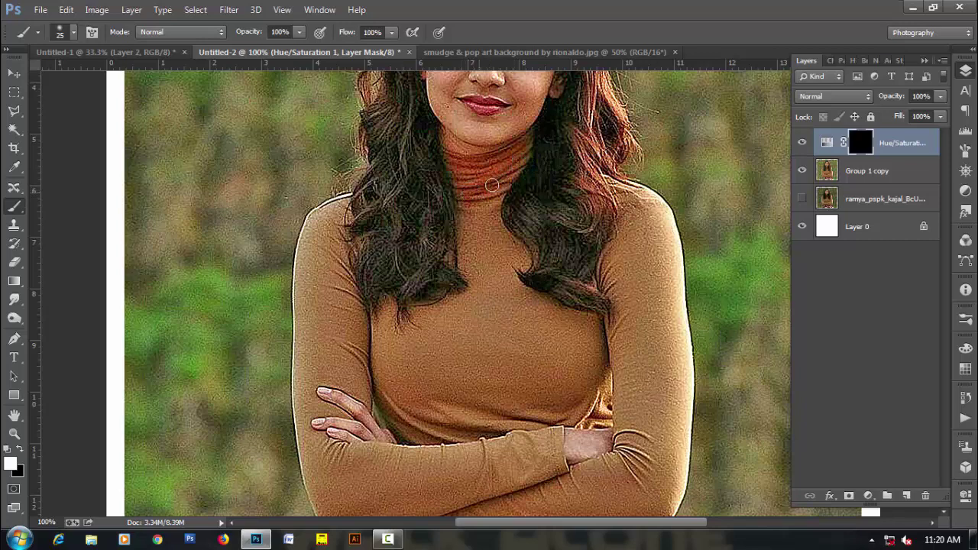
pyautogui.moveTo(478, 191)
pyautogui.mouseDown()
pyautogui.moveTo(468, 218)
pyautogui.moveTo(496, 238)
pyautogui.mouseUp()
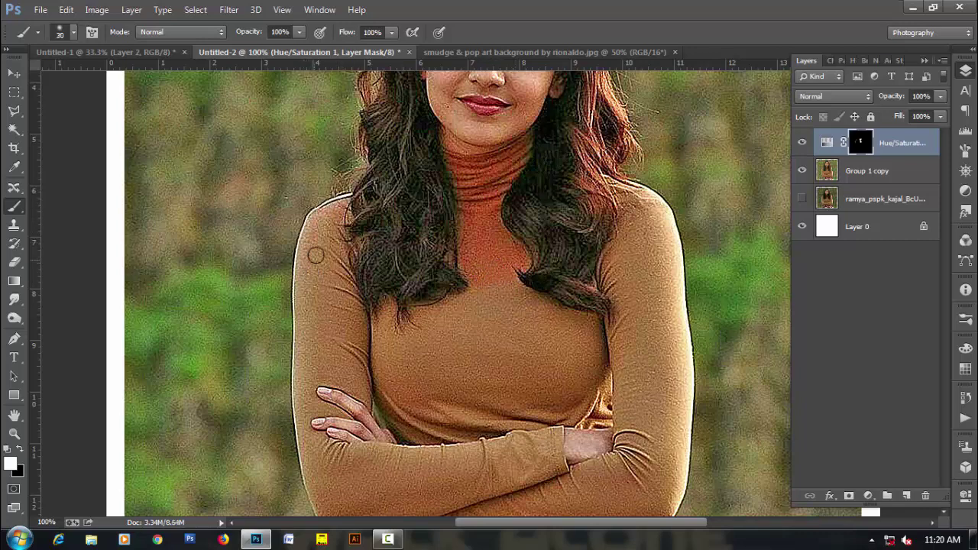
# Step: Paint the warm tint back over the left sleeve with a larger brush
pyautogui.press(']')
pyautogui.press(']')
pyautogui.moveTo(305, 314)
pyautogui.mouseDown()
pyautogui.moveTo(370, 394)
pyautogui.moveTo(336, 271)
pyautogui.moveTo(386, 412)
pyautogui.moveTo(426, 432)
pyautogui.mouseUp()
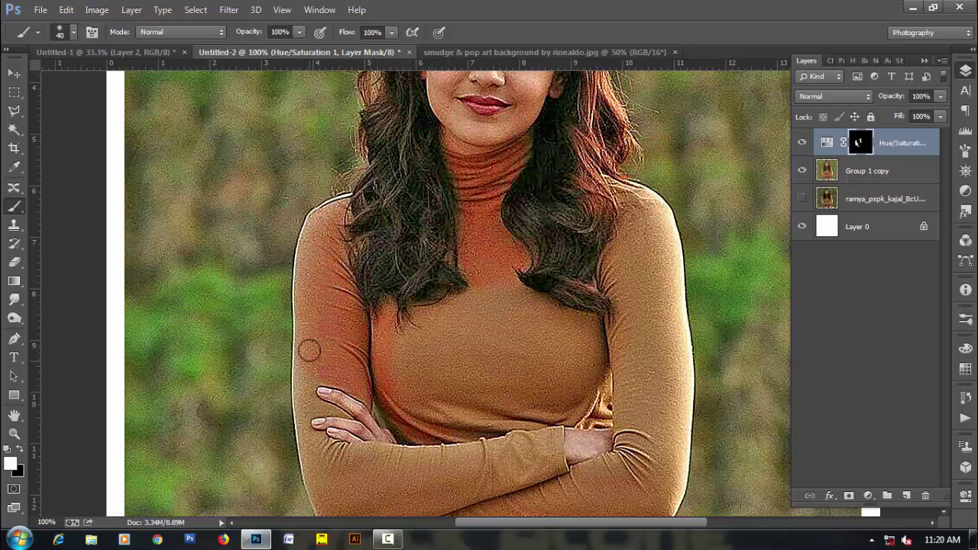
pyautogui.moveTo(426, 432)
pyautogui.mouseDown()
pyautogui.moveTo(303, 396)
pyautogui.moveTo(344, 446)
pyautogui.mouseUp()
pyautogui.scroll(-3, 344, 445)
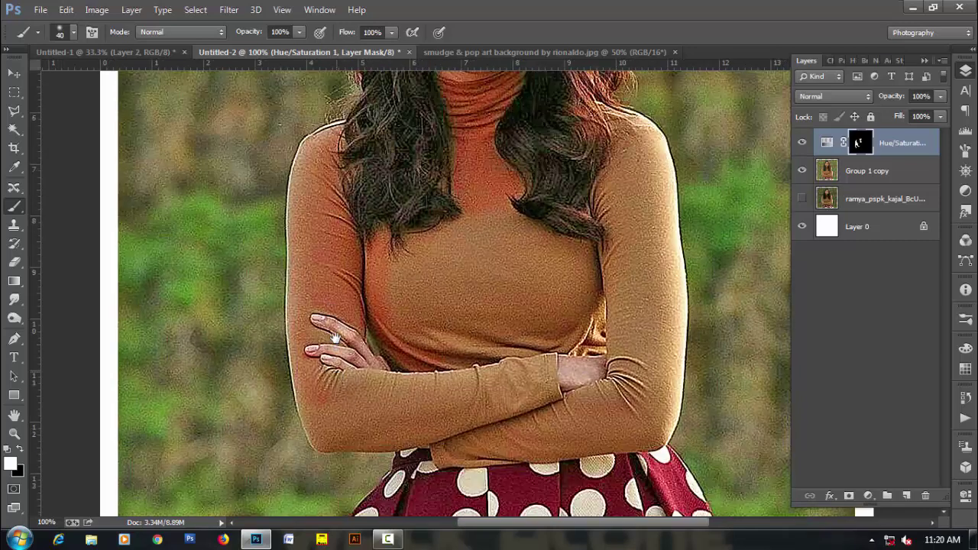
pyautogui.scroll(-2, 344, 445)
# Step: Paint white on the mask across the chest and right sleeve with a larger brush
pyautogui.moveTo(321, 343)
pyautogui.mouseDown()
pyautogui.moveTo(319, 391)
pyautogui.moveTo(343, 395)
pyautogui.moveTo(428, 384)
pyautogui.moveTo(336, 370)
pyautogui.moveTo(345, 344)
pyautogui.moveTo(535, 327)
pyautogui.moveTo(544, 348)
pyautogui.moveTo(359, 365)
pyautogui.moveTo(530, 362)
pyautogui.moveTo(443, 397)
pyautogui.moveTo(509, 409)
pyautogui.moveTo(531, 391)
pyautogui.moveTo(509, 389)
pyautogui.moveTo(598, 357)
pyautogui.moveTo(634, 361)
pyautogui.moveTo(637, 392)
pyautogui.moveTo(655, 374)
pyautogui.moveTo(637, 382)
pyautogui.moveTo(615, 340)
pyautogui.moveTo(559, 369)
pyautogui.moveTo(532, 219)
pyautogui.moveTo(507, 181)
pyautogui.moveTo(595, 223)
pyautogui.moveTo(595, 283)
pyautogui.moveTo(608, 229)
pyautogui.moveTo(602, 161)
pyautogui.moveTo(638, 96)
pyautogui.moveTo(654, 123)
pyautogui.moveTo(667, 252)
pyautogui.moveTo(657, 376)
pyautogui.moveTo(653, 274)
pyautogui.mouseUp()
pyautogui.press(']')
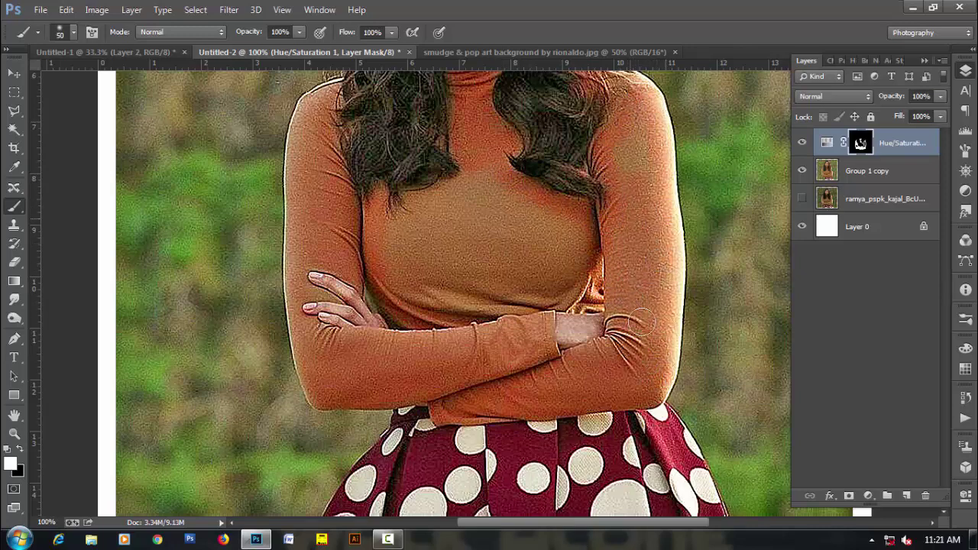
pyautogui.moveTo(456, 191)
pyautogui.mouseDown()
pyautogui.moveTo(386, 251)
pyautogui.moveTo(482, 292)
pyautogui.moveTo(572, 286)
pyautogui.moveTo(459, 208)
pyautogui.moveTo(535, 236)
pyautogui.moveTo(463, 232)
pyautogui.moveTo(530, 258)
pyautogui.moveTo(603, 259)
pyautogui.moveTo(489, 284)
pyautogui.moveTo(534, 339)
pyautogui.moveTo(535, 317)
pyautogui.moveTo(450, 343)
pyautogui.mouseUp()
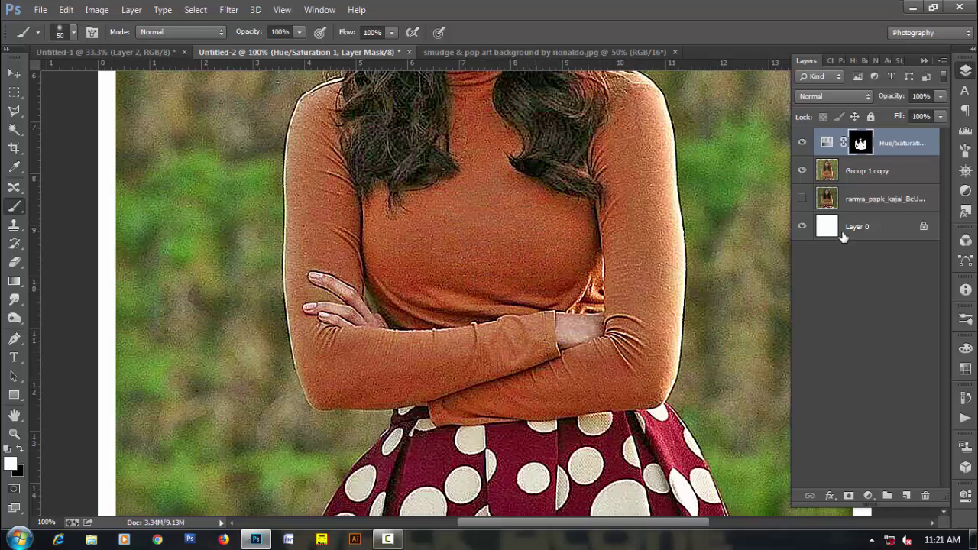
# Step: View the mask alone, fill the grey sweater gaps, and clean hand edges in black
pyautogui.keyDown('alt'); pyautogui.click(866, 151); pyautogui.keyUp('alt')
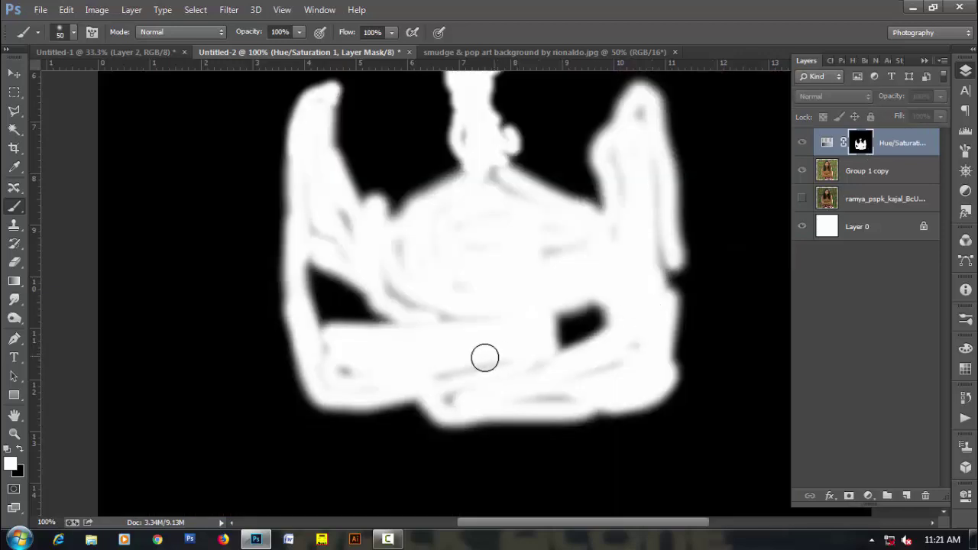
pyautogui.moveTo(450, 396)
pyautogui.mouseDown()
pyautogui.moveTo(557, 392)
pyautogui.moveTo(550, 375)
pyautogui.moveTo(424, 310)
pyautogui.moveTo(400, 252)
pyautogui.moveTo(336, 212)
pyautogui.moveTo(352, 253)
pyautogui.moveTo(332, 347)
pyautogui.moveTo(348, 371)
pyautogui.moveTo(524, 258)
pyautogui.moveTo(616, 231)
pyautogui.moveTo(633, 125)
pyautogui.moveTo(631, 140)
pyautogui.moveTo(558, 192)
pyautogui.moveTo(469, 129)
pyautogui.moveTo(487, 163)
pyautogui.moveTo(624, 279)
pyautogui.moveTo(634, 341)
pyautogui.mouseUp()
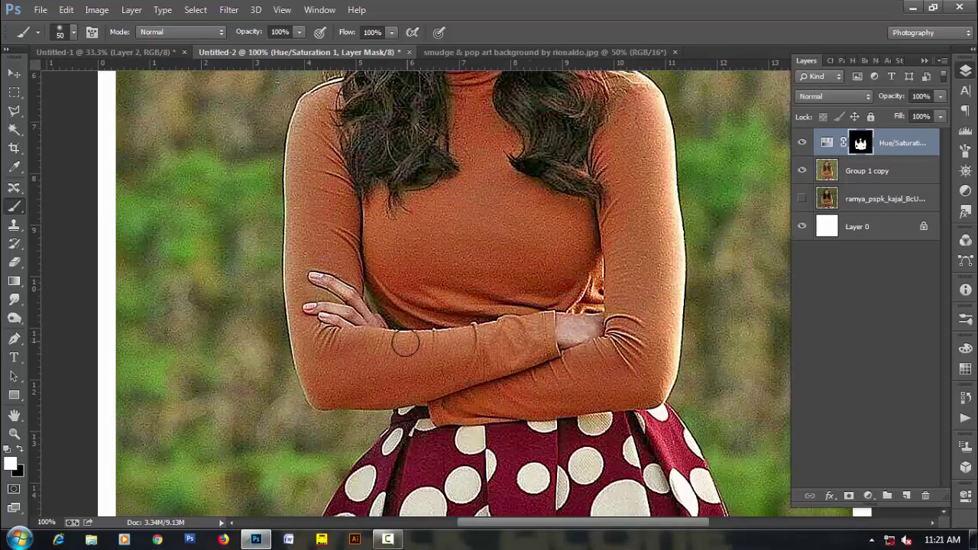
pyautogui.press('[')
pyautogui.press('[')
pyautogui.press('[')
pyautogui.press('x')
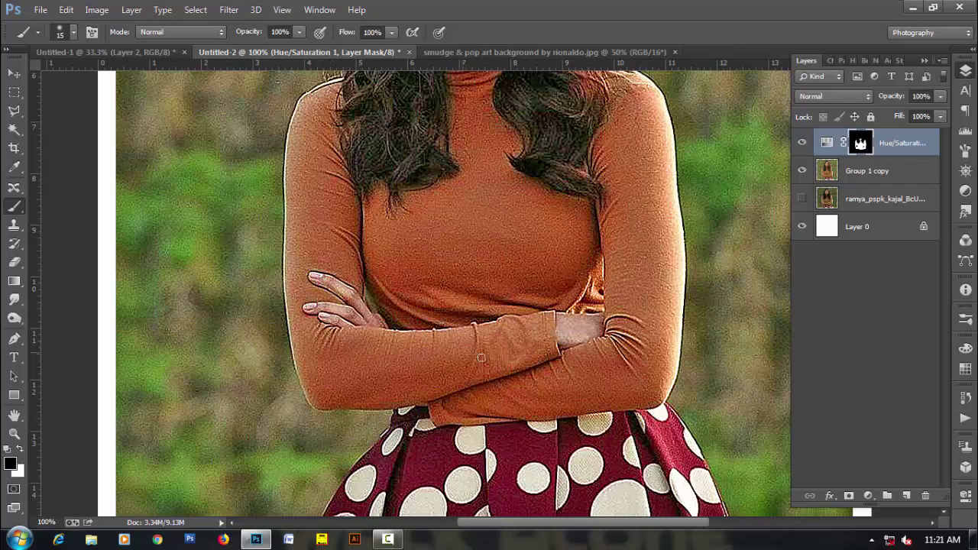
pyautogui.hotkey('ctrl', '-')
pyautogui.hotkey('ctrl', '-')
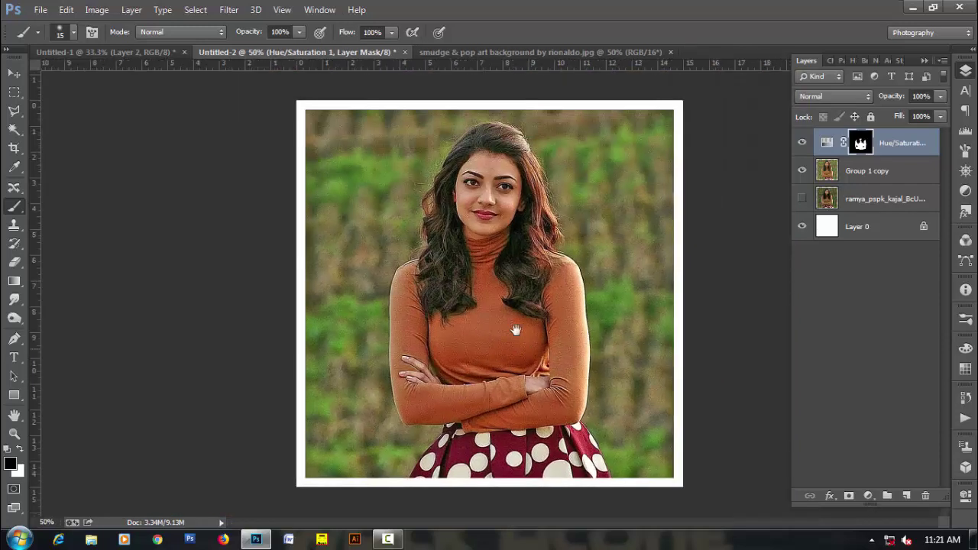
# Step: Try Colorize tints on the sweater, then settle on Colorize off with Hue +1, Saturation +20
pyautogui.click(802, 143)
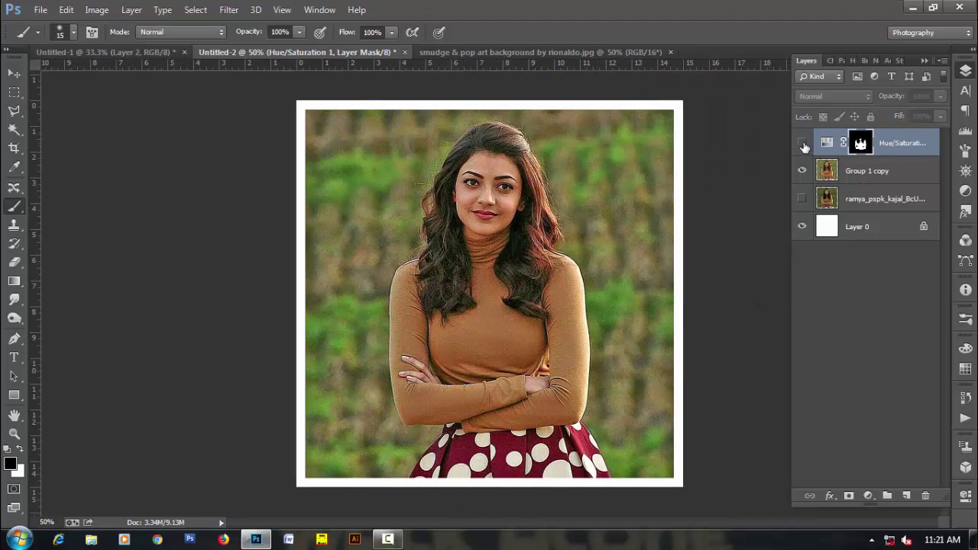
pyautogui.click(802, 143)
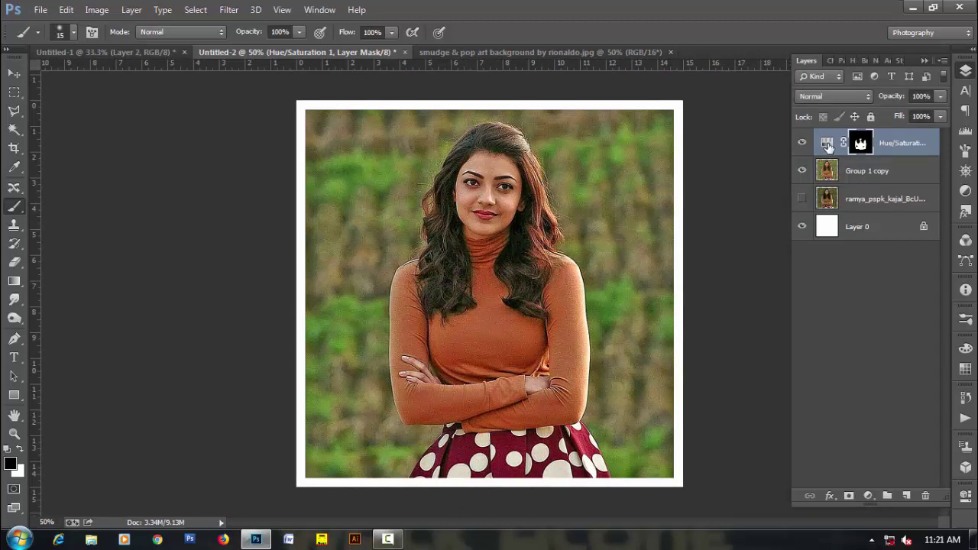
pyautogui.doubleClick(827, 146)
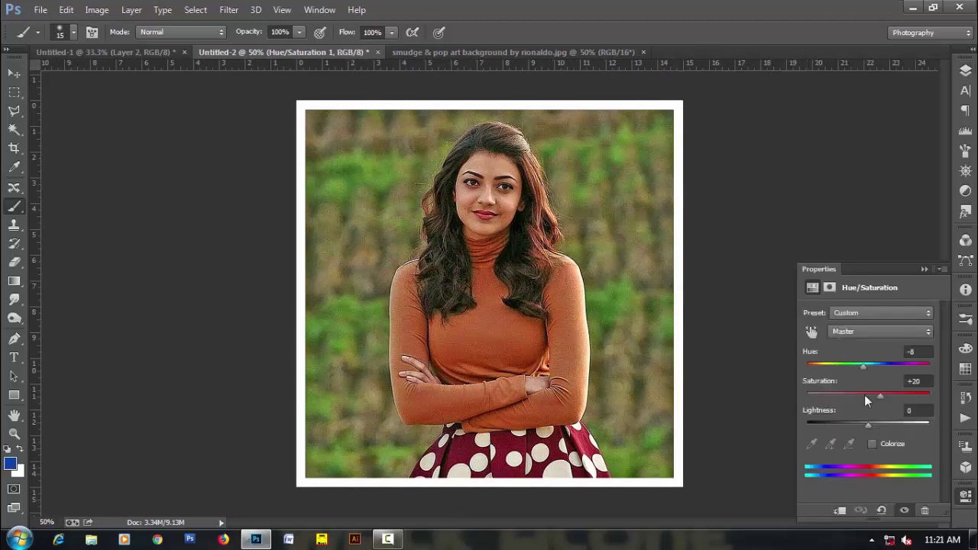
pyautogui.click(872, 444)
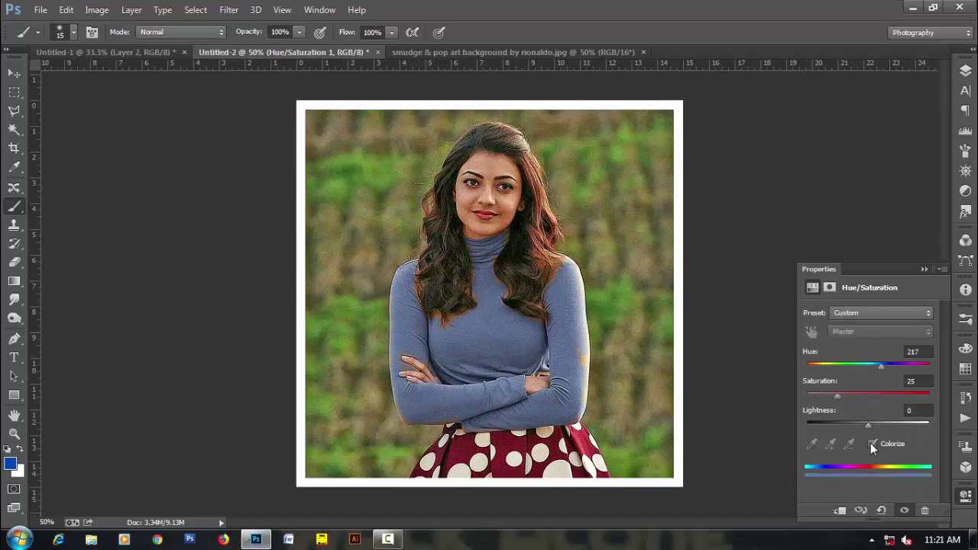
pyautogui.moveTo(883, 366)
pyautogui.mouseDown()
pyautogui.moveTo(811, 372)
pyautogui.moveTo(904, 368)
pyautogui.mouseUp()
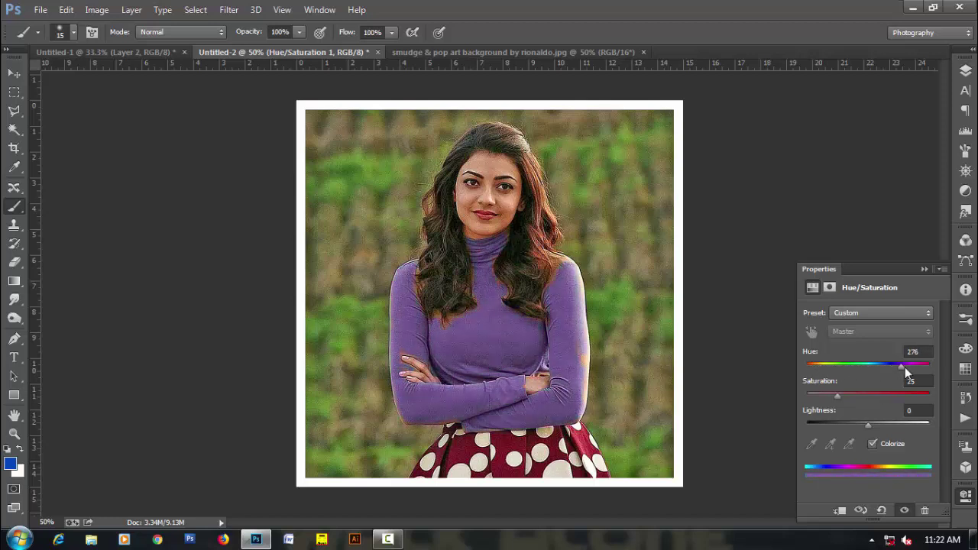
pyautogui.click(882, 444)
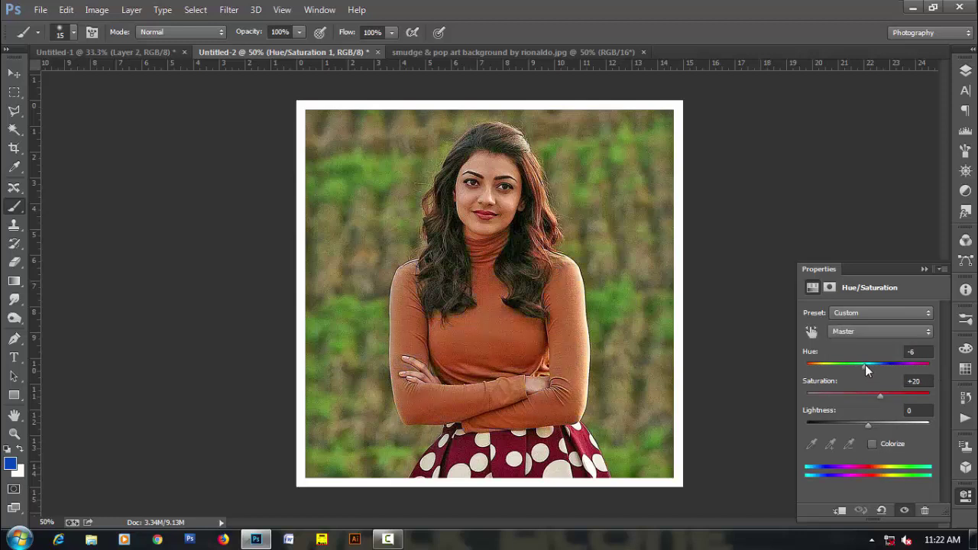
pyautogui.moveTo(867, 365); pyautogui.dragTo(869, 364)
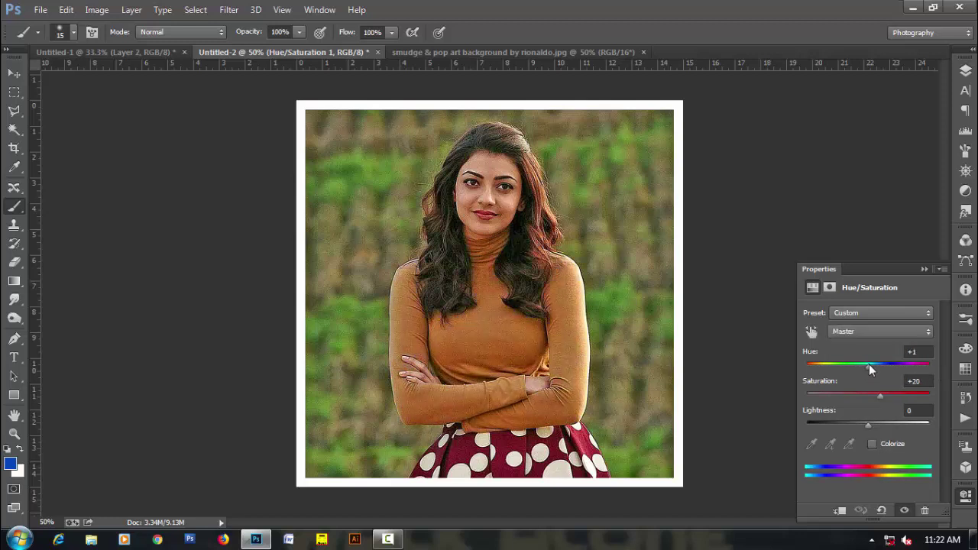
# Step: Merge the sweater adjustment and Group 1 copy into one layer, Hue/Saturation 1
pyautogui.click(923, 270)
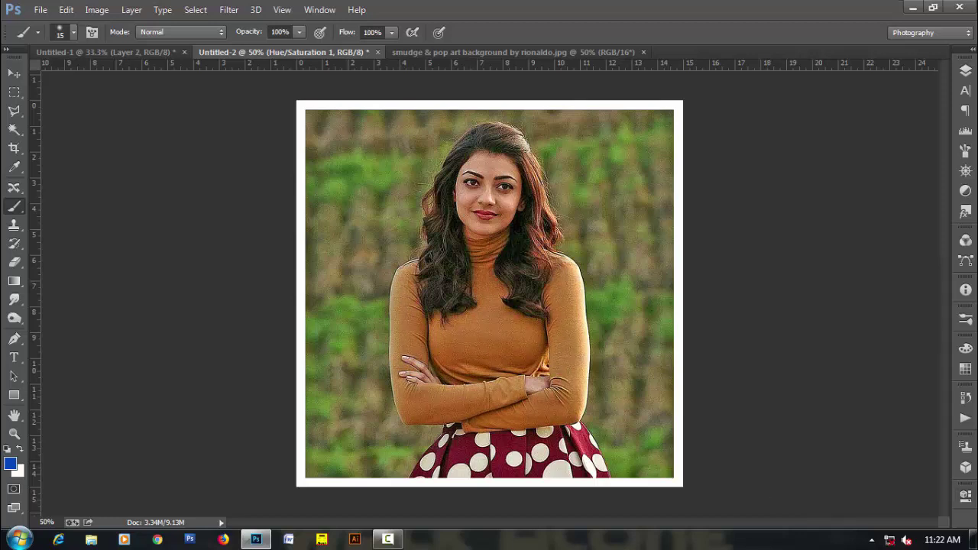
pyautogui.click(965, 70)
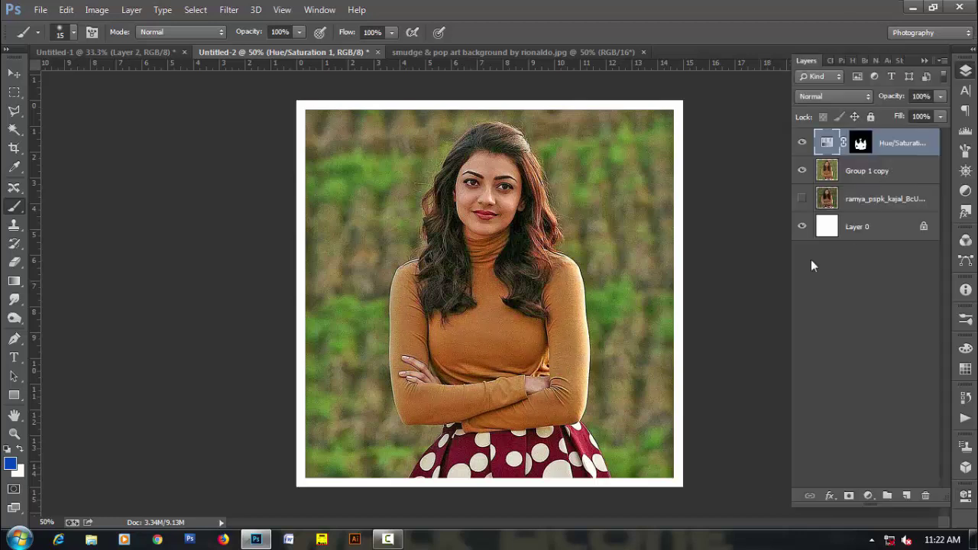
pyautogui.hotkey('shift', 'alt', '[')
pyautogui.hotkey('ctrl', 'e')
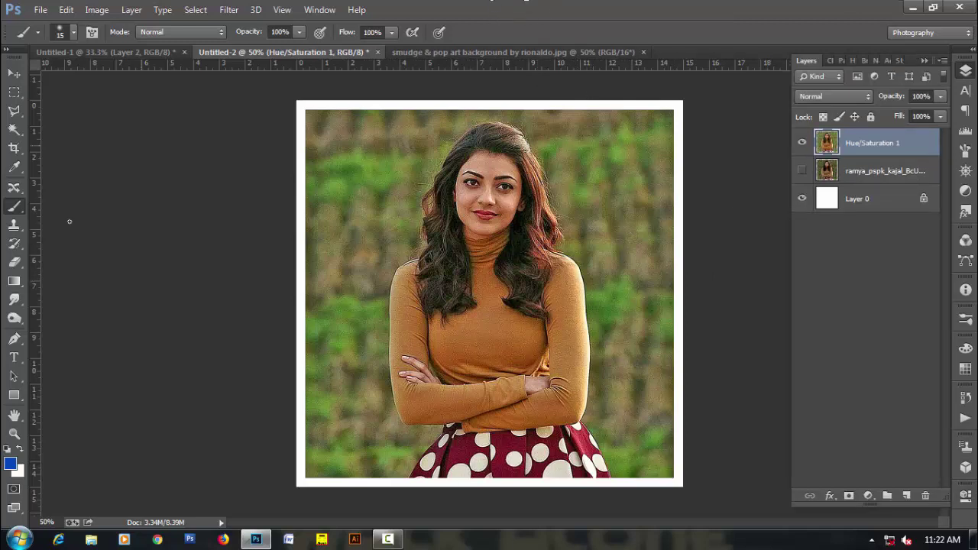
pyautogui.click(13, 338)
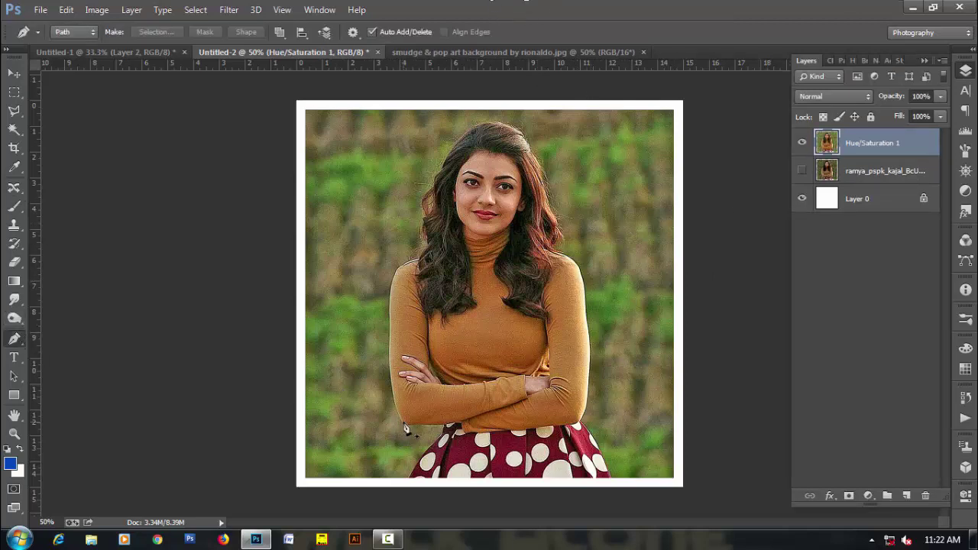
# Step: Start the Pen path around the woman at the skirt's lower edge
pyautogui.scroll(2, 432, 451)
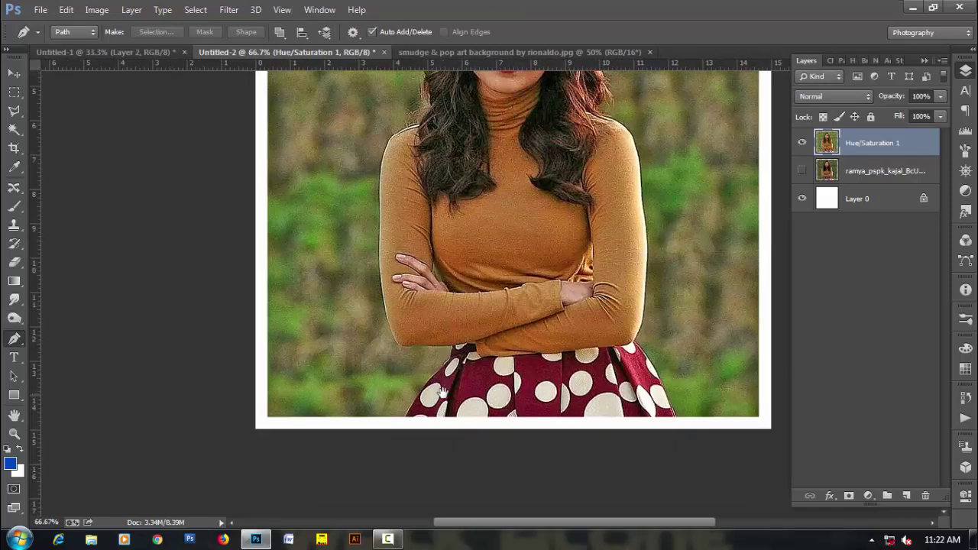
pyautogui.scroll(1, 433, 399)
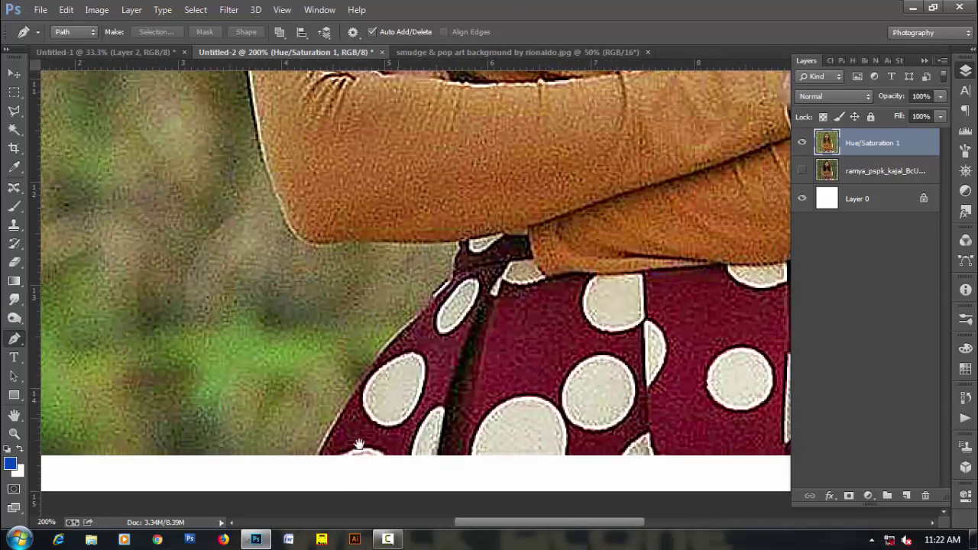
pyautogui.click(319, 456)
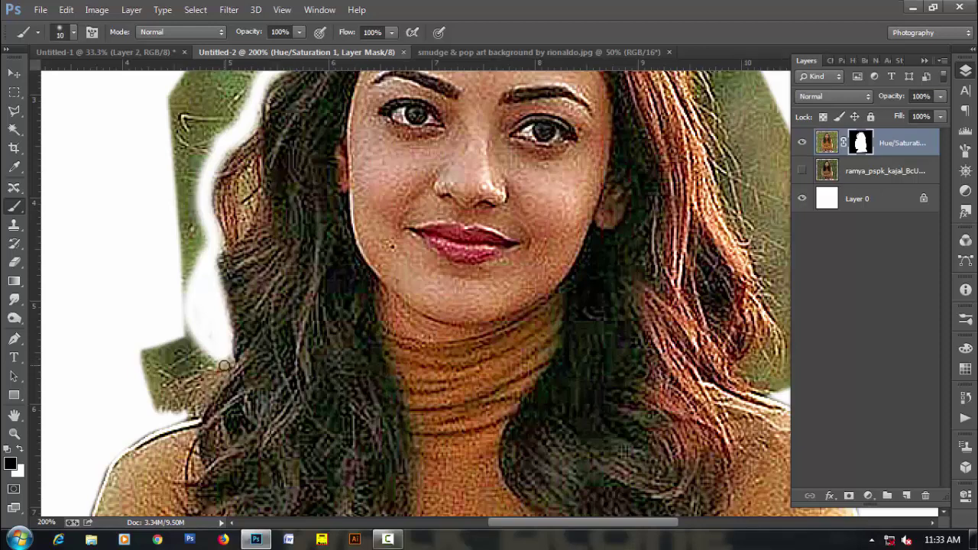
# Step: Paint black on the mask to hide the green fringe left of her hair
pyautogui.press('[')
pyautogui.moveTo(223, 356)
pyautogui.mouseDown()
pyautogui.moveTo(200, 406)
pyautogui.moveTo(180, 411)
pyautogui.moveTo(218, 322)
pyautogui.mouseUp()
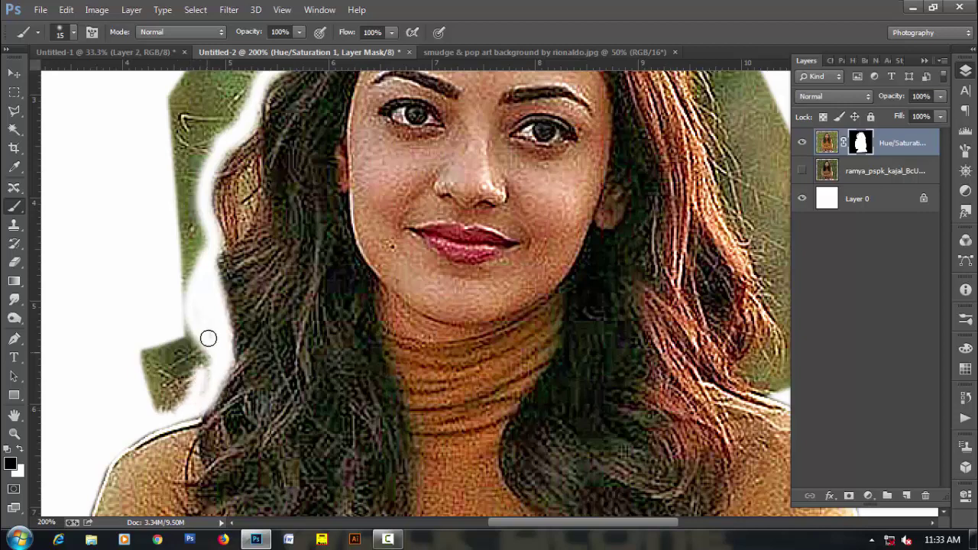
pyautogui.moveTo(196, 362)
pyautogui.mouseDown()
pyautogui.moveTo(175, 397)
pyautogui.moveTo(150, 384)
pyautogui.moveTo(175, 356)
pyautogui.moveTo(181, 229)
pyautogui.moveTo(196, 231)
pyautogui.moveTo(182, 84)
pyautogui.moveTo(175, 300)
pyautogui.moveTo(196, 341)
pyautogui.moveTo(174, 309)
pyautogui.moveTo(217, 205)
pyautogui.moveTo(168, 328)
pyautogui.moveTo(188, 256)
pyautogui.moveTo(207, 323)
pyautogui.moveTo(267, 201)
pyautogui.moveTo(245, 242)
pyautogui.moveTo(235, 211)
pyautogui.moveTo(209, 216)
pyautogui.moveTo(226, 172)
pyautogui.mouseUp()
pyautogui.press(']')
# Step: Paint out the green fringe along the top and upper right of the hair
pyautogui.moveTo(312, 223); pyautogui.dragTo(284, 317)
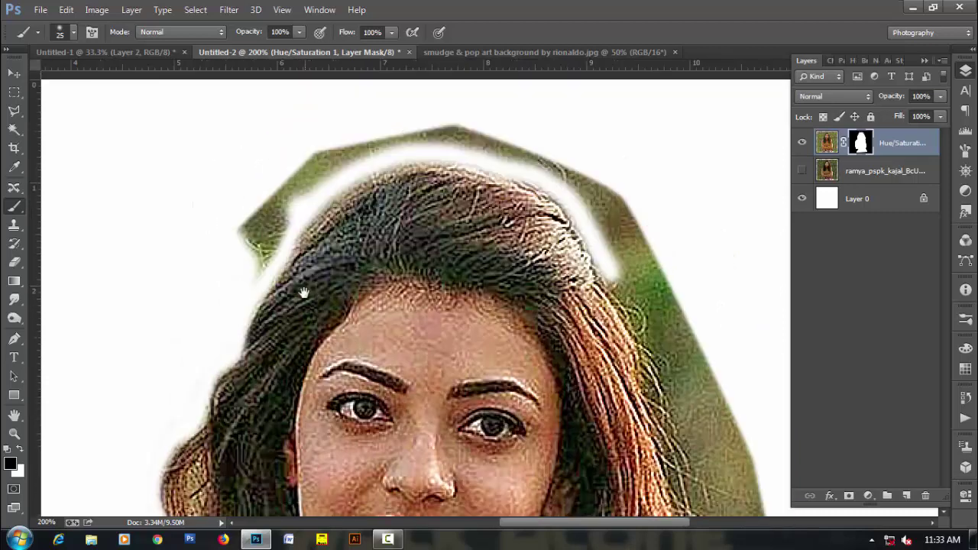
pyautogui.moveTo(253, 268)
pyautogui.mouseDown()
pyautogui.moveTo(307, 168)
pyautogui.moveTo(273, 191)
pyautogui.moveTo(308, 190)
pyautogui.moveTo(377, 156)
pyautogui.moveTo(498, 148)
pyautogui.moveTo(458, 135)
pyautogui.moveTo(328, 150)
pyautogui.mouseUp()
pyautogui.moveTo(530, 326); pyautogui.dragTo(322, 281)
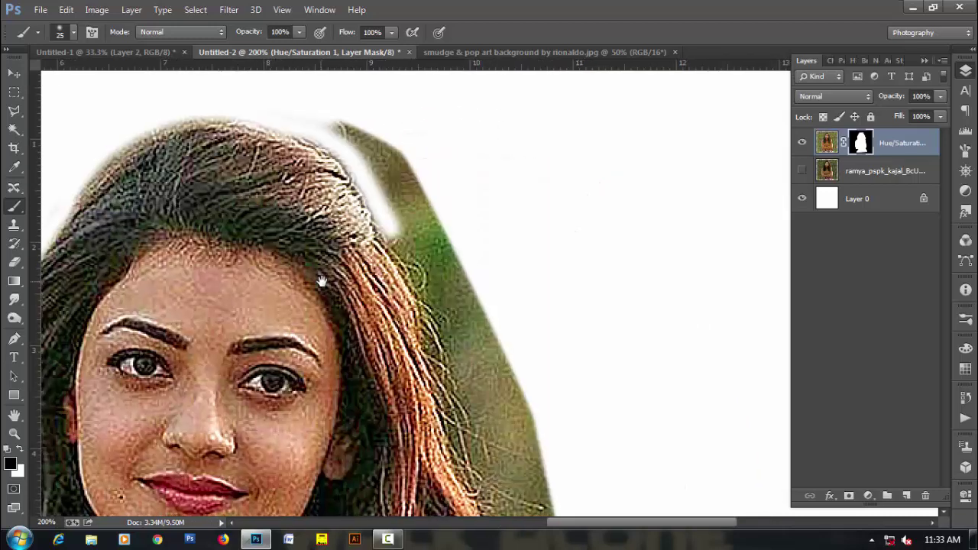
pyautogui.moveTo(336, 113)
pyautogui.mouseDown()
pyautogui.moveTo(375, 163)
pyautogui.moveTo(392, 166)
pyautogui.moveTo(436, 207)
pyautogui.moveTo(393, 200)
pyautogui.moveTo(406, 218)
pyautogui.mouseUp()
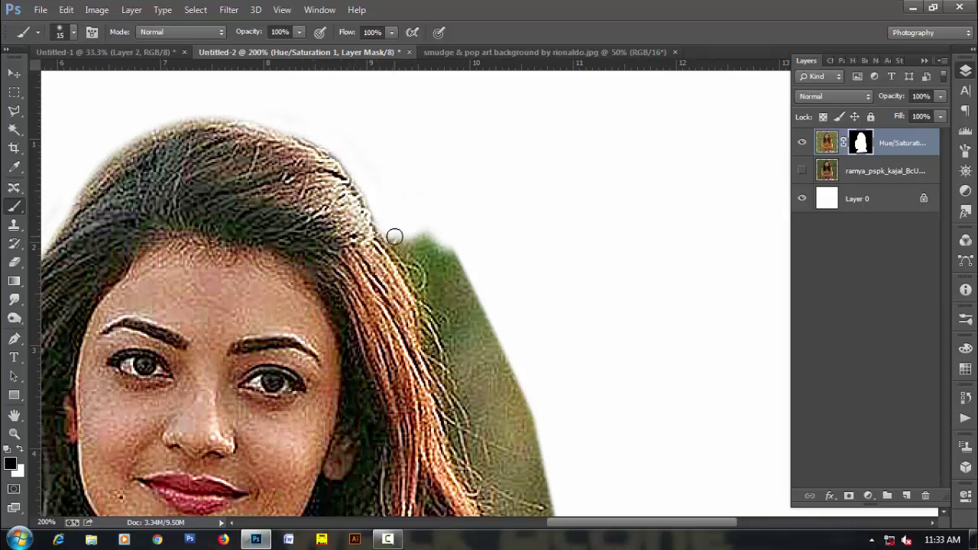
pyautogui.moveTo(392, 236)
pyautogui.mouseDown()
pyautogui.moveTo(419, 287)
pyautogui.moveTo(430, 345)
pyautogui.mouseUp()
pyautogui.moveTo(413, 241)
pyautogui.mouseDown()
pyautogui.moveTo(458, 356)
pyautogui.moveTo(429, 231)
pyautogui.moveTo(465, 273)
pyautogui.moveTo(483, 365)
pyautogui.mouseUp()
# Step: Mask away the last green strips along the hair's right edge
pyautogui.scroll(-5, 376, 310)
pyautogui.hscroll(3, 375, 311)
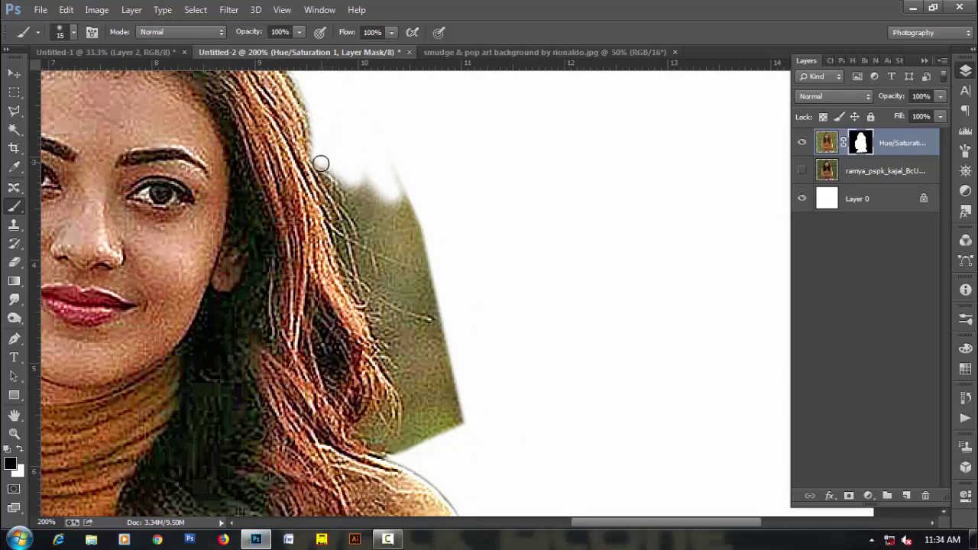
pyautogui.moveTo(320, 164)
pyautogui.mouseDown()
pyautogui.moveTo(384, 343)
pyautogui.moveTo(405, 348)
pyautogui.moveTo(388, 350)
pyautogui.moveTo(417, 432)
pyautogui.moveTo(343, 173)
pyautogui.moveTo(391, 282)
pyautogui.moveTo(421, 420)
pyautogui.moveTo(369, 181)
pyautogui.moveTo(398, 449)
pyautogui.mouseUp()
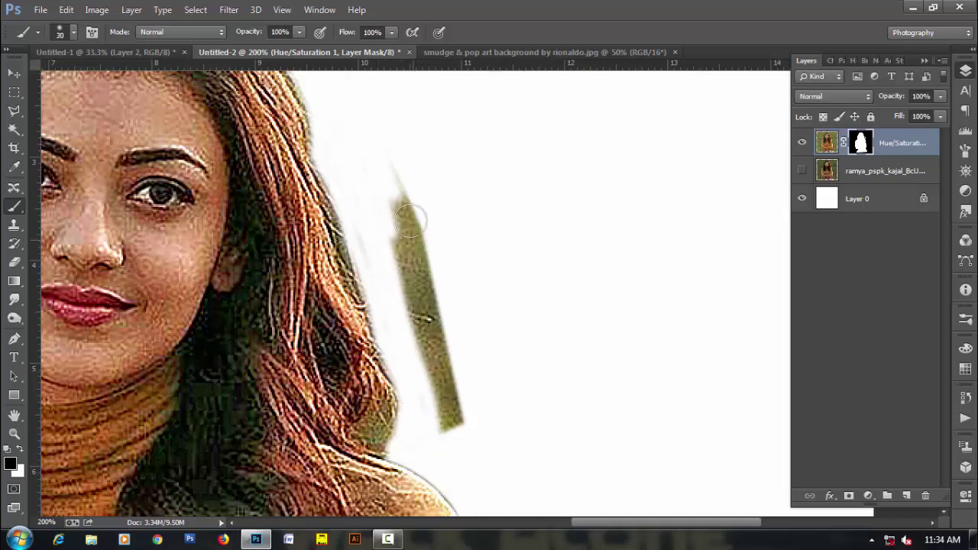
pyautogui.moveTo(410, 220)
pyautogui.mouseDown()
pyautogui.moveTo(399, 229)
pyautogui.moveTo(438, 417)
pyautogui.moveTo(410, 191)
pyautogui.moveTo(441, 391)
pyautogui.moveTo(397, 177)
pyautogui.mouseUp()
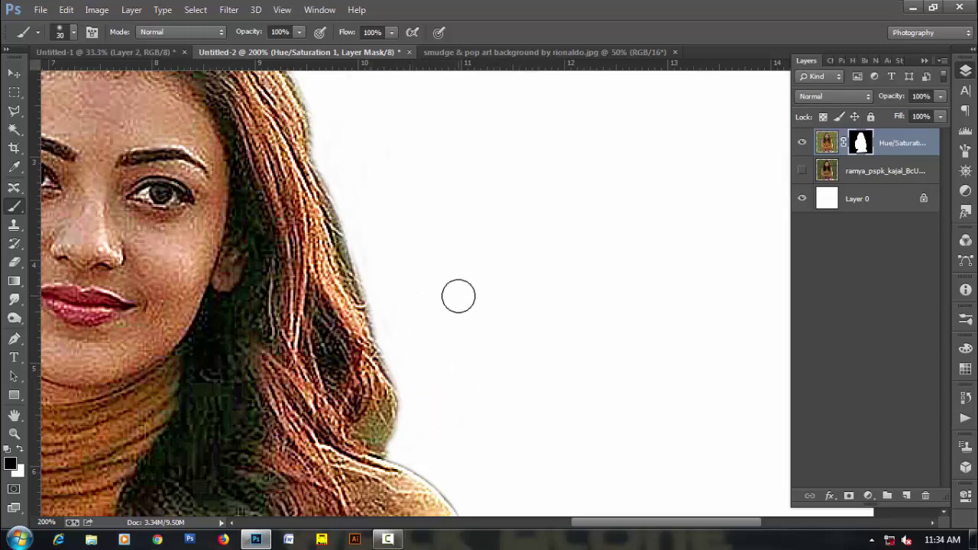
# Step: Zoom out and bring the smoky background image into the portrait document
pyautogui.press('h')
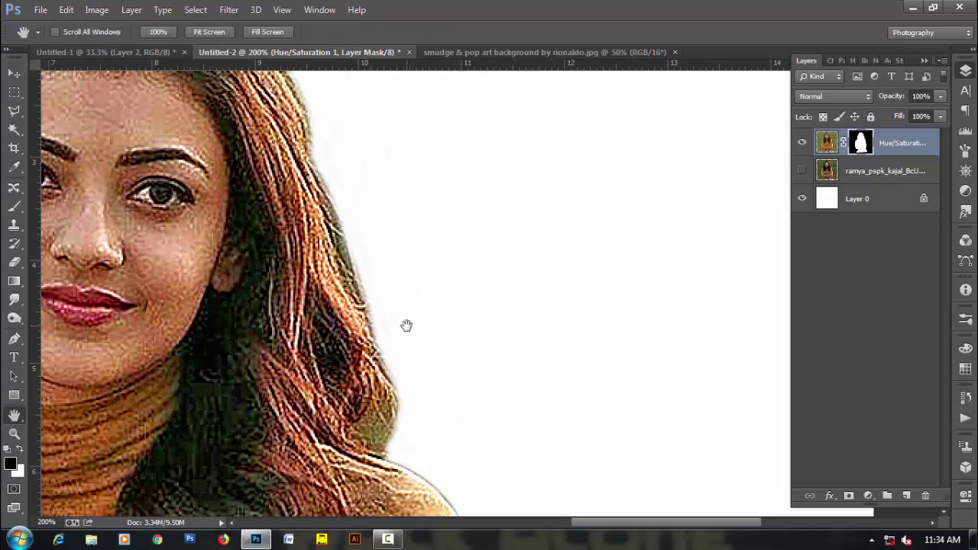
pyautogui.hotkey('ctrl', '-')
pyautogui.hotkey('ctrl', '-')
pyautogui.moveTo(379, 275); pyautogui.dragTo(434, 322)
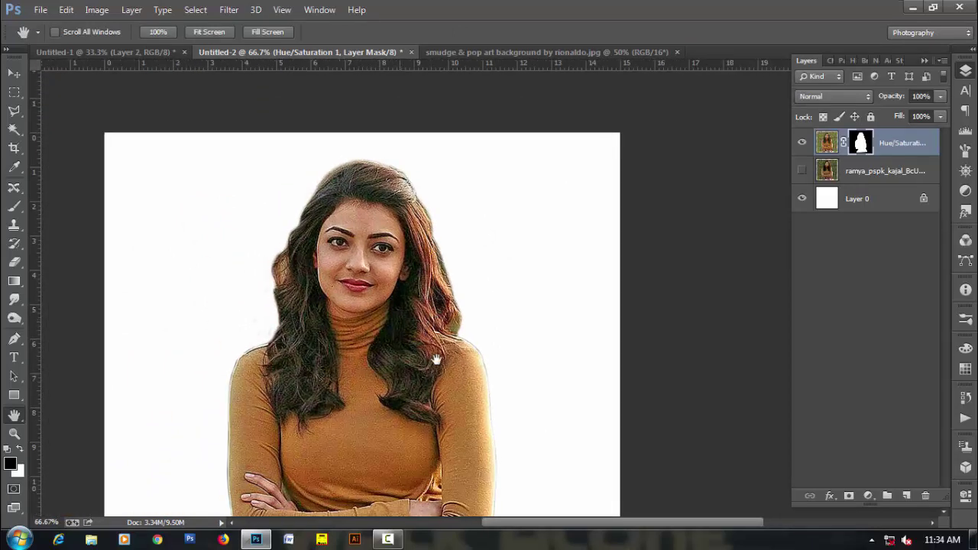
pyautogui.hotkey('ctrl', '-')
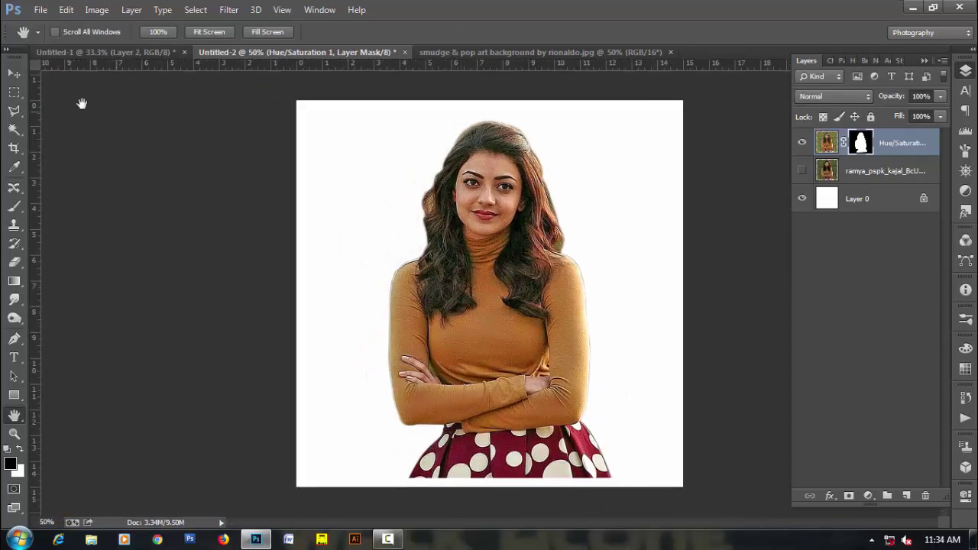
pyautogui.click(14, 74)
pyautogui.click(439, 53)
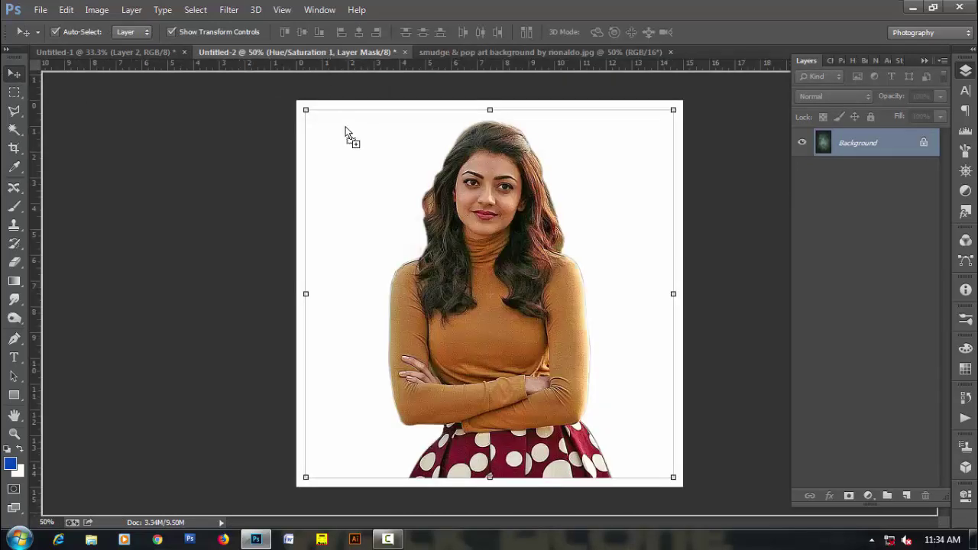
pyautogui.moveTo(325, 57)
pyautogui.mouseDown()
pyautogui.moveTo(344, 161)
pyautogui.moveTo(335, 142)
pyautogui.mouseUp()
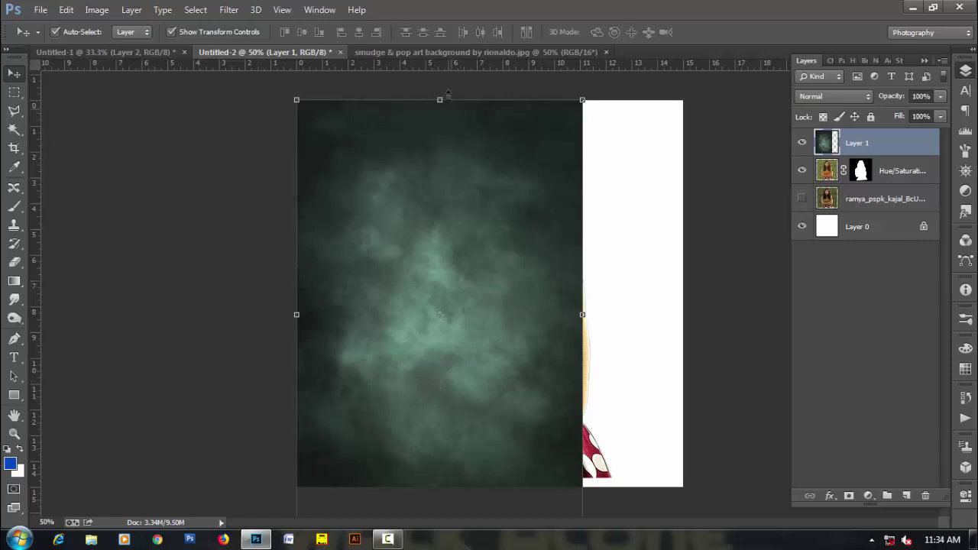
# Step: Stretch the smoky layer to fill the canvas and send it behind the woman
pyautogui.moveTo(441, 100); pyautogui.dragTo(440, 201)
pyautogui.moveTo(405, 271)
pyautogui.mouseDown()
pyautogui.moveTo(393, 173)
pyautogui.moveTo(405, 163)
pyautogui.mouseUp()
pyautogui.moveTo(582, 428); pyautogui.dragTo(682, 486)
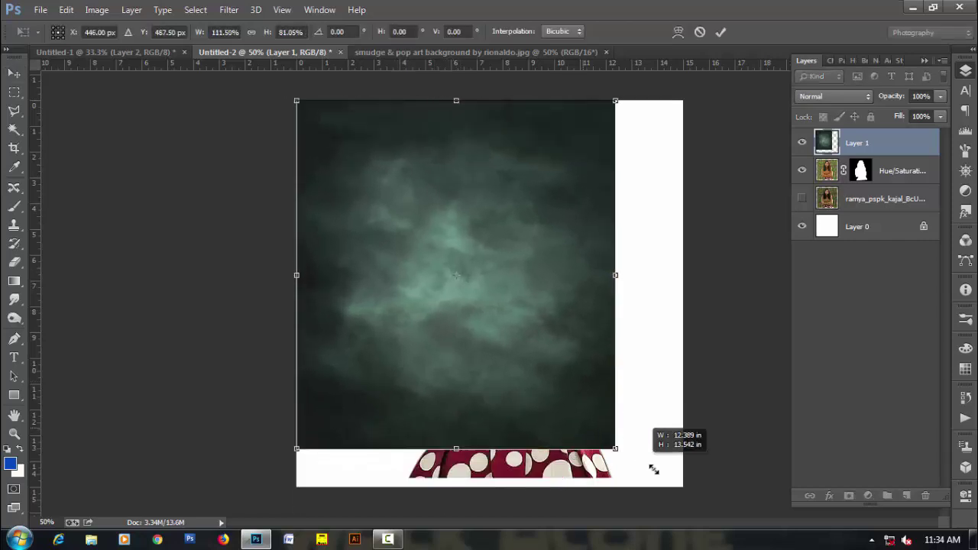
pyautogui.press('Return')
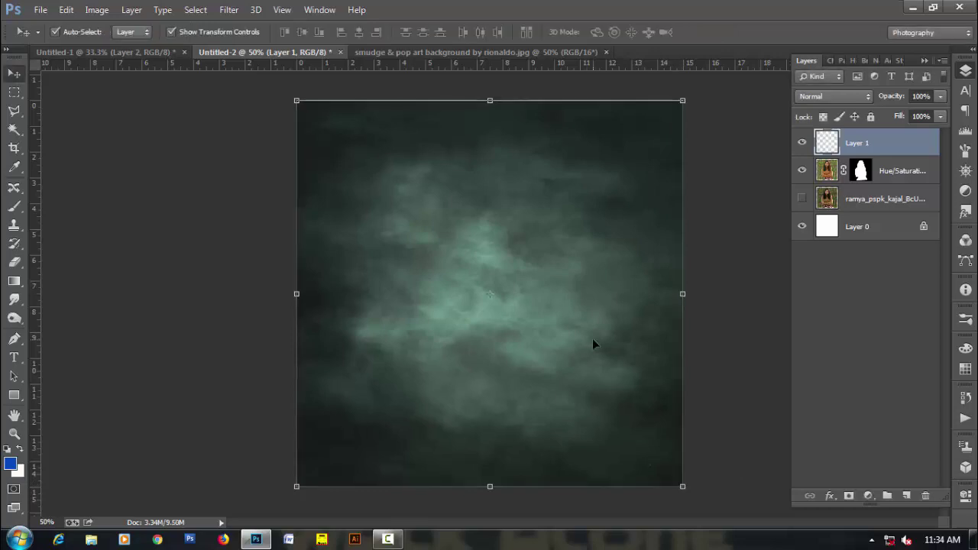
pyautogui.hotkey('ctrl', '[')
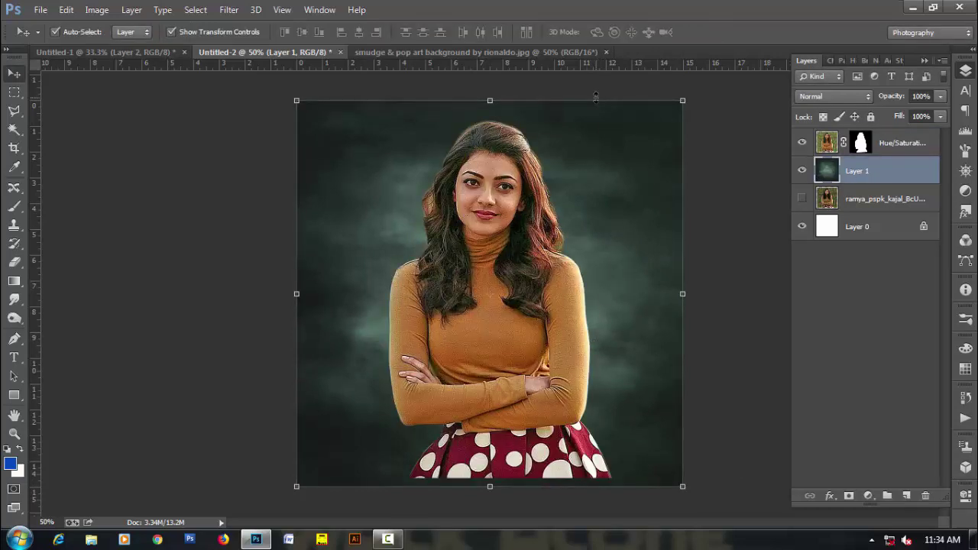
# Step: Rotate the smoky background 180°
pyautogui.hotkey('ctrl', 't')
pyautogui.rightClick(589, 191)
pyautogui.click(647, 355)
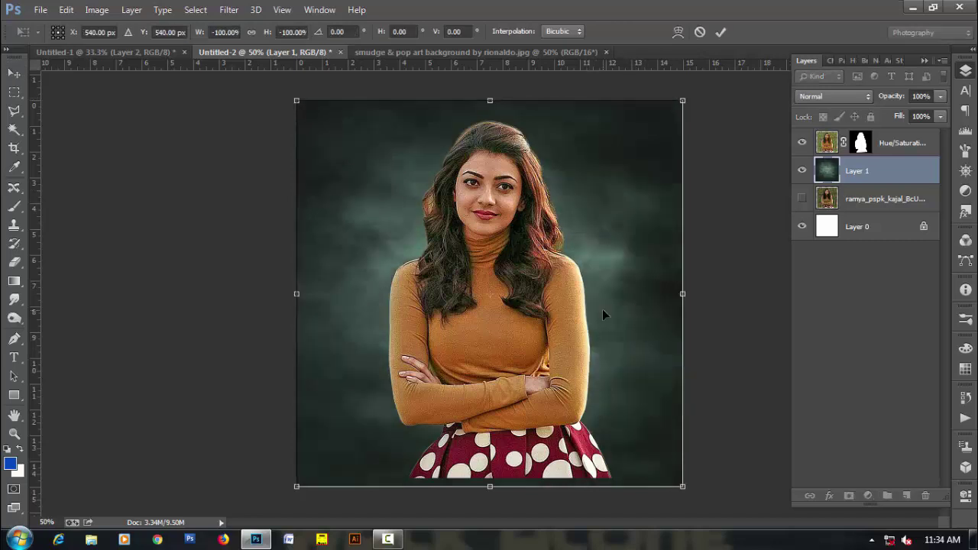
pyautogui.press('Return')
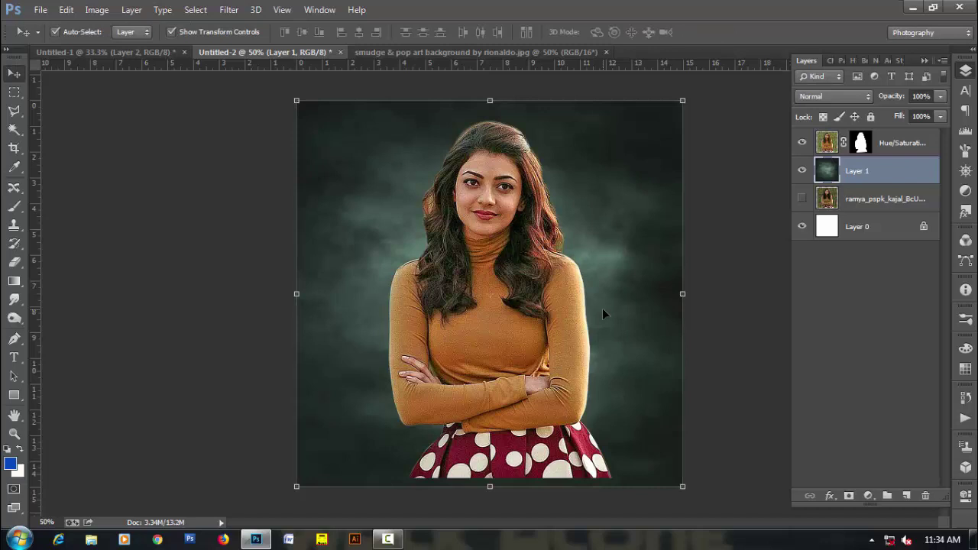
pyautogui.click(891, 148)
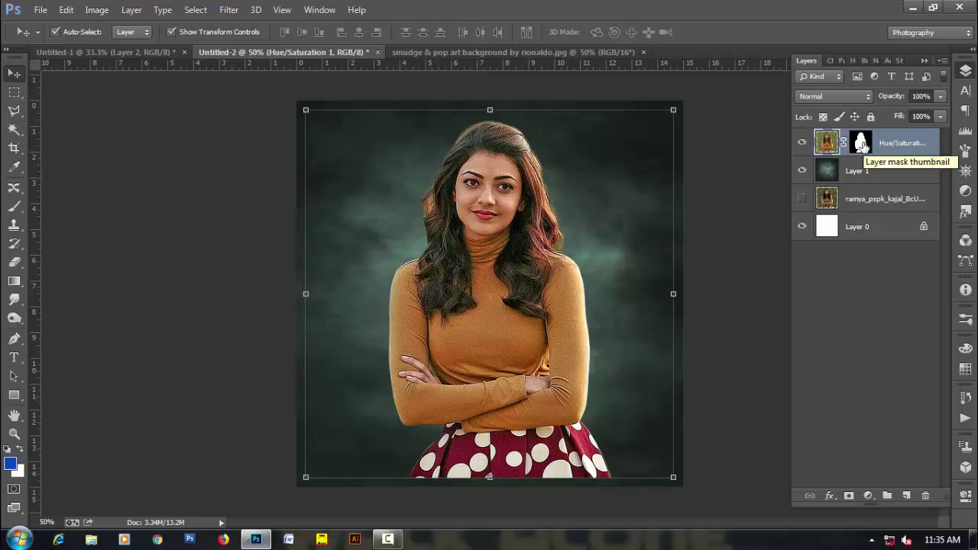
# Step: Apply the woman's mask, then duplicate the smoky texture to the top with a layer mask
pyautogui.rightClick(861, 145)
pyautogui.click(857, 192)
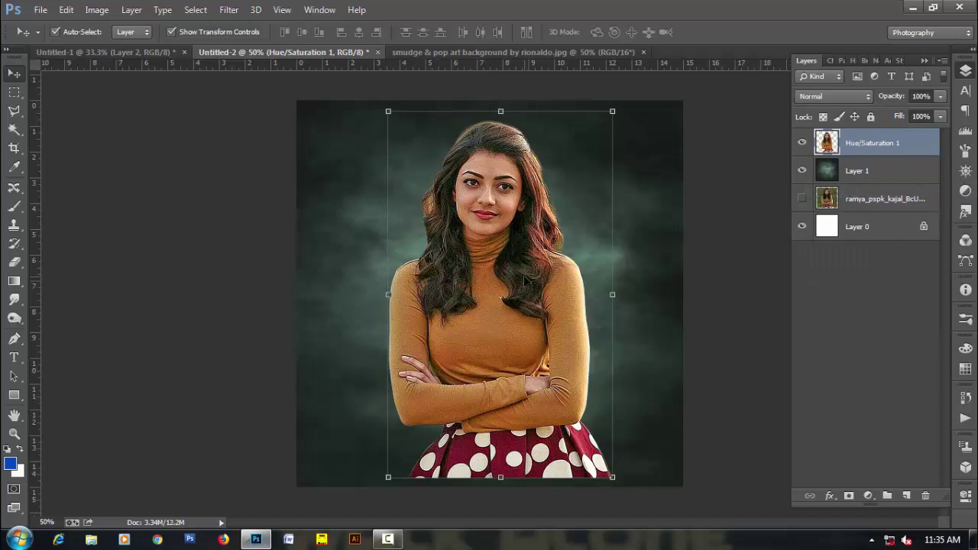
pyautogui.click(873, 178)
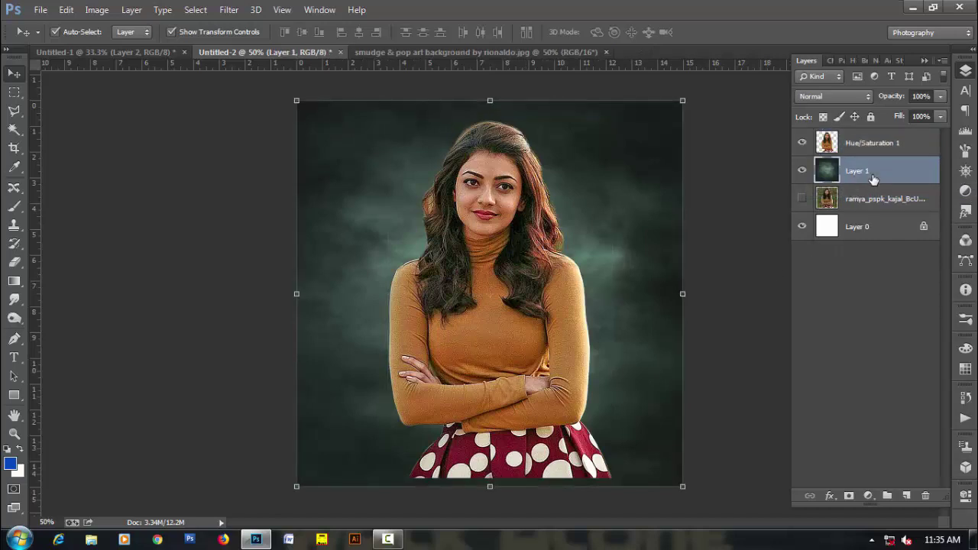
pyautogui.hotkey('ctrl', 'j')
pyautogui.hotkey('ctrl', ']')
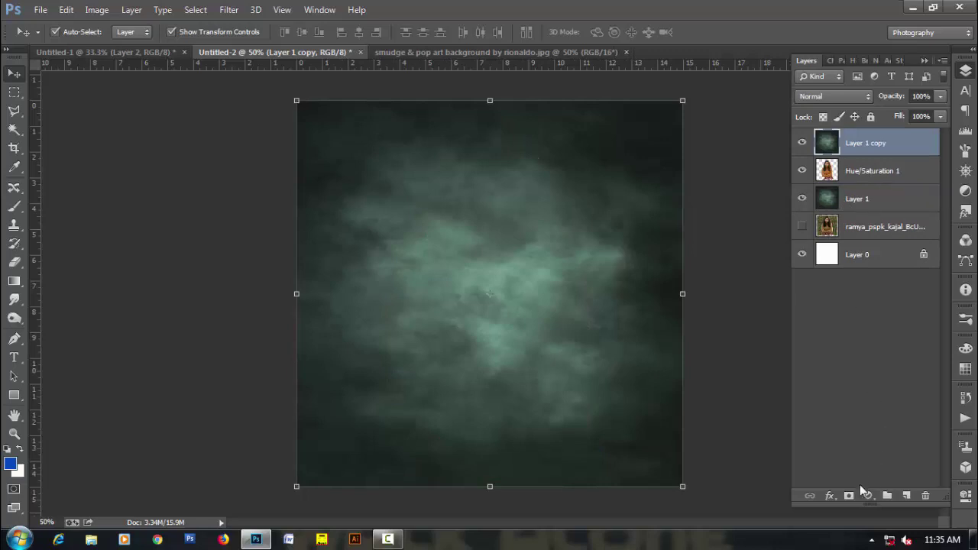
pyautogui.click(850, 497)
# Step: Paint black on the overlay mask over the woman, then switch to 50% opacity, 300 px
pyautogui.click(14, 207)
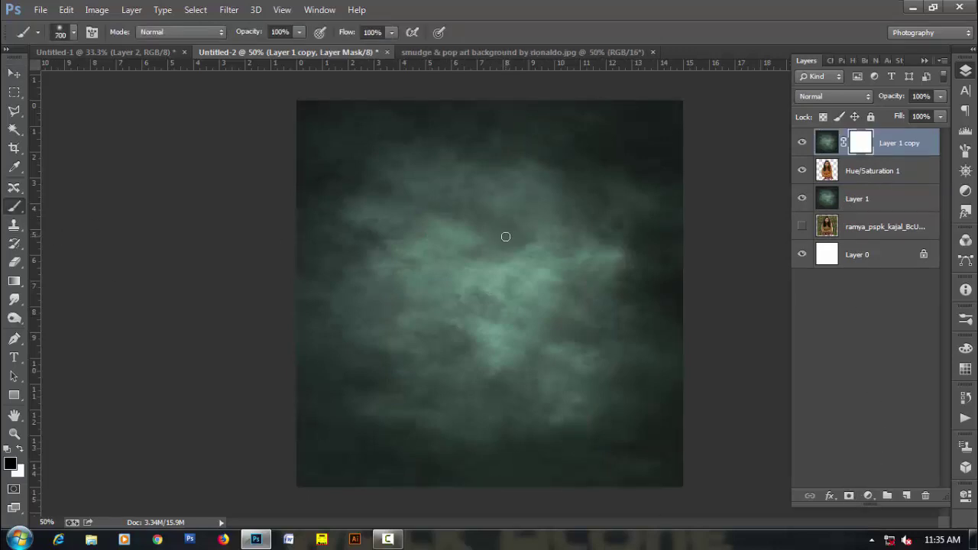
pyautogui.press(']')
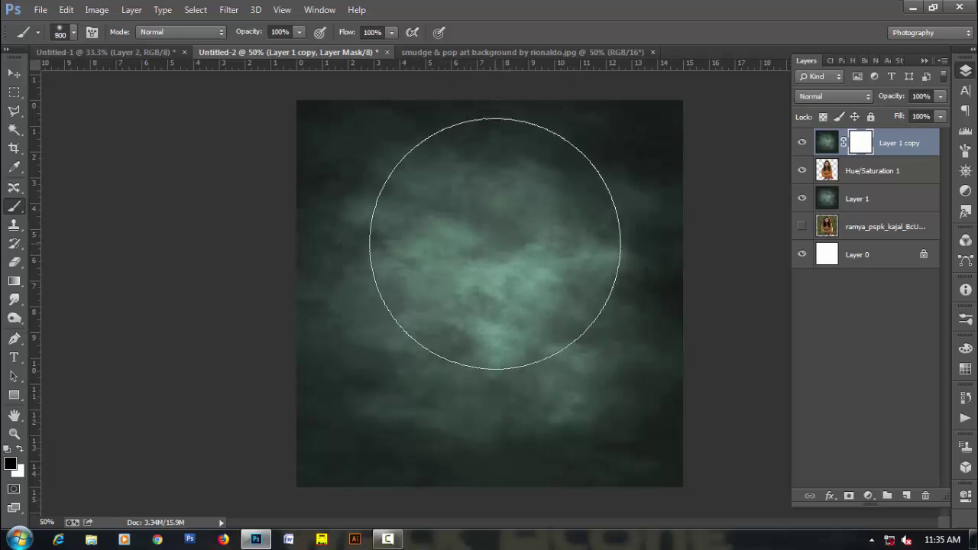
pyautogui.press('[')
pyautogui.click(495, 231)
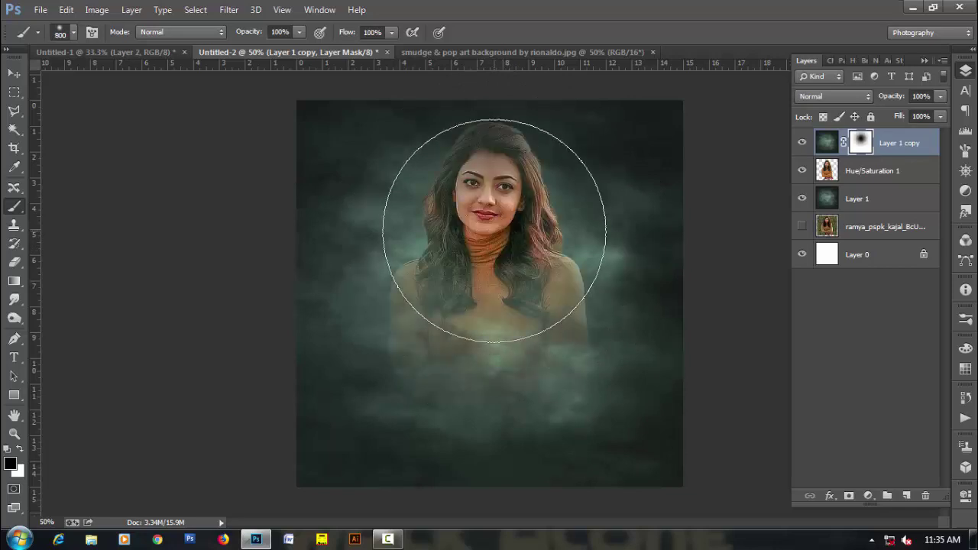
pyautogui.moveTo(489, 230)
pyautogui.mouseDown()
pyautogui.moveTo(480, 295)
pyautogui.moveTo(480, 234)
pyautogui.moveTo(500, 328)
pyautogui.mouseUp()
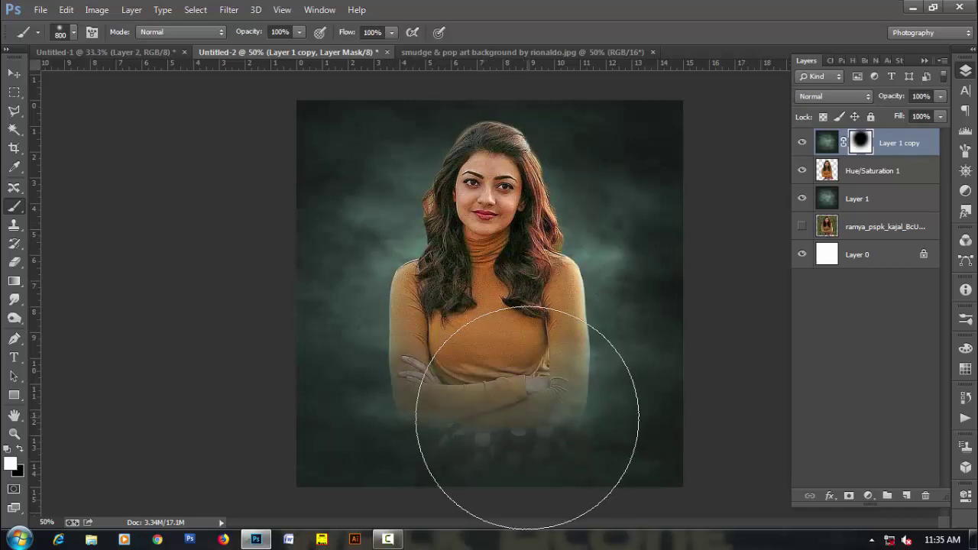
pyautogui.press('5')
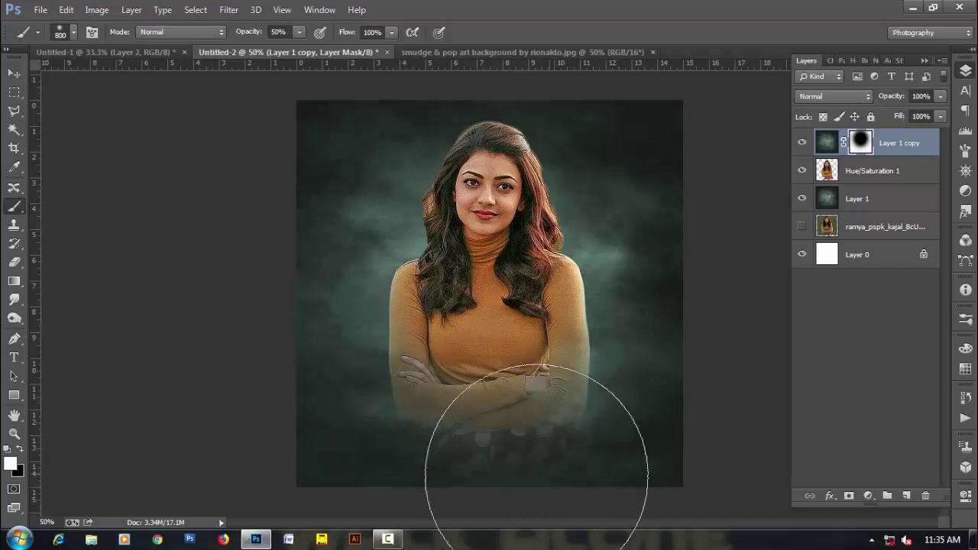
pyautogui.press('[')
pyautogui.press('[')
pyautogui.press('[')
pyautogui.press('[')
pyautogui.press('[')
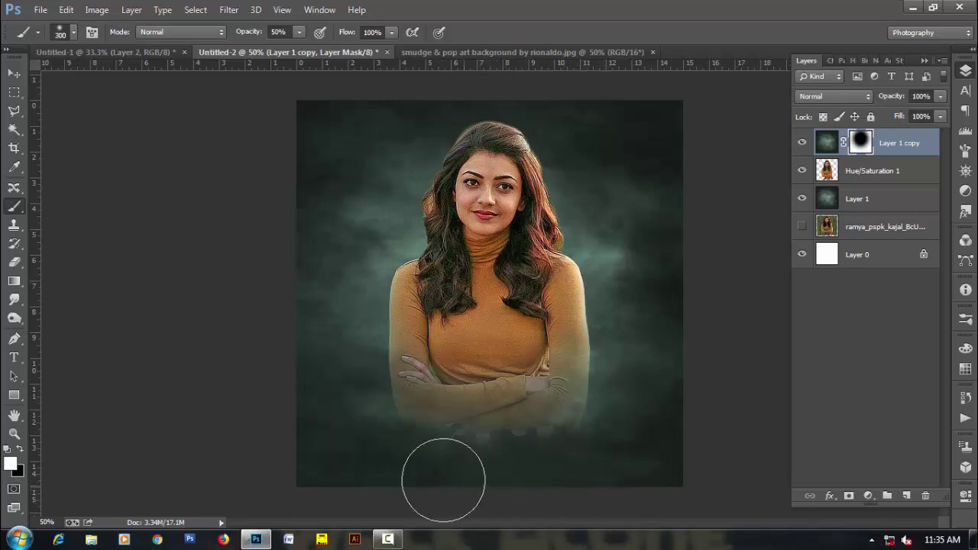
# Step: Narrow the smoky background Layer 1 to 84.44% width
pyautogui.click(15, 75)
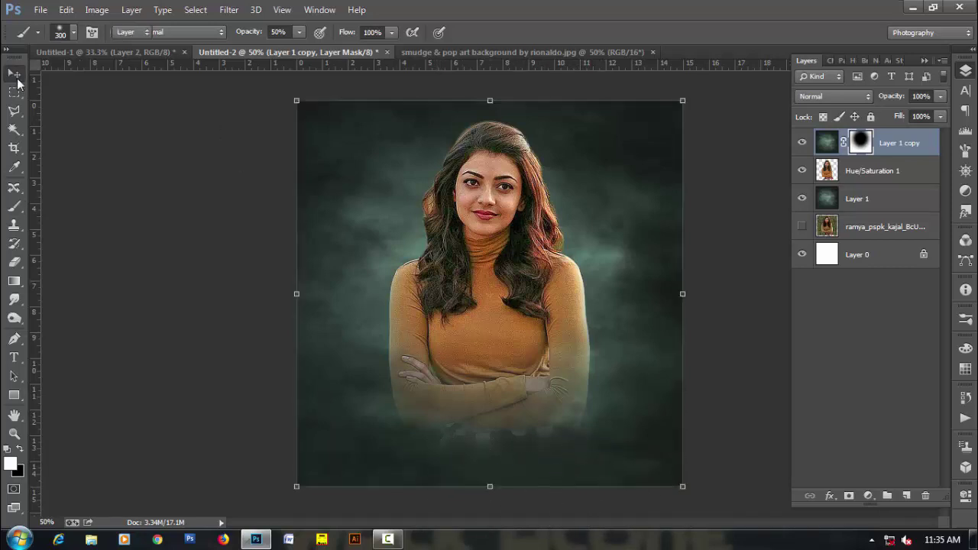
pyautogui.click(684, 292)
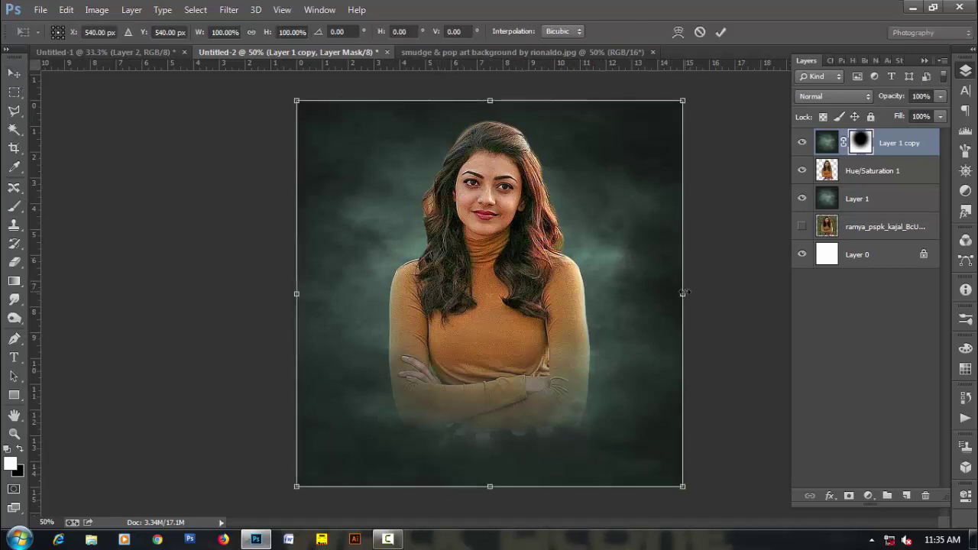
pyautogui.moveTo(684, 293); pyautogui.dragTo(647, 292)
pyautogui.press('Return')
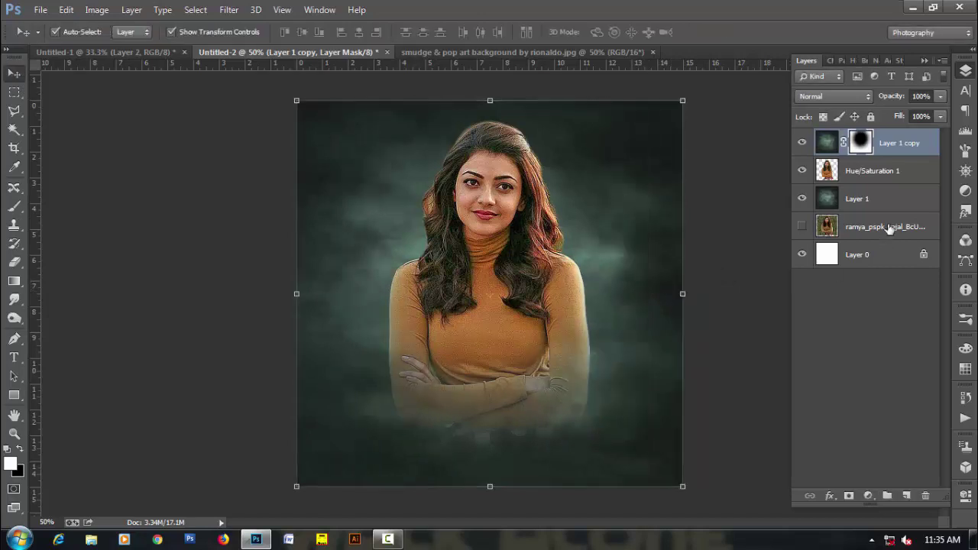
pyautogui.click(879, 202)
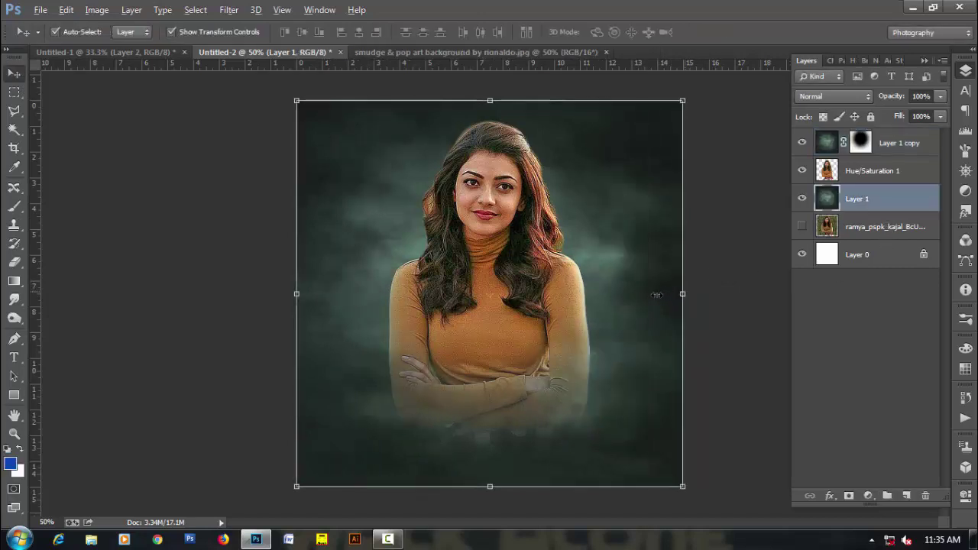
pyautogui.moveTo(683, 293); pyautogui.dragTo(652, 292)
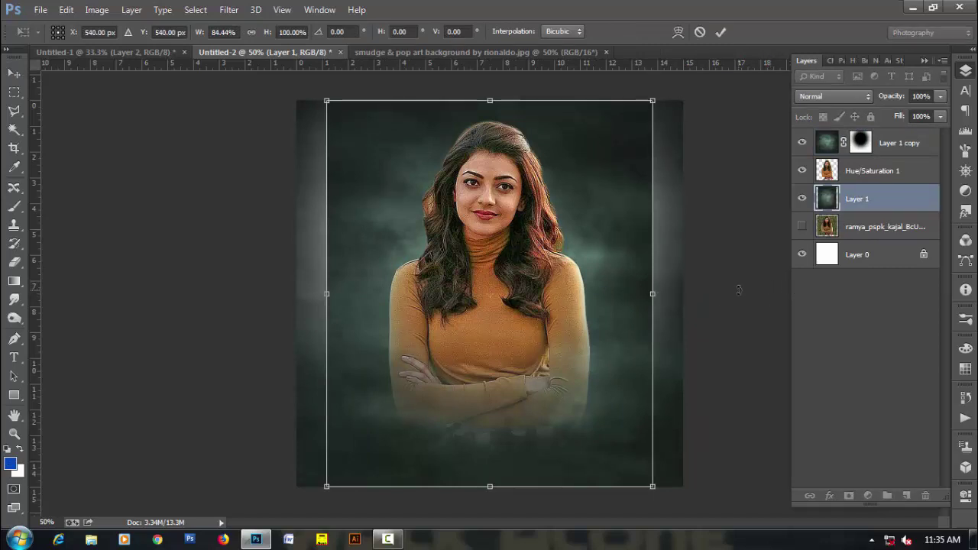
pyautogui.click(719, 32)
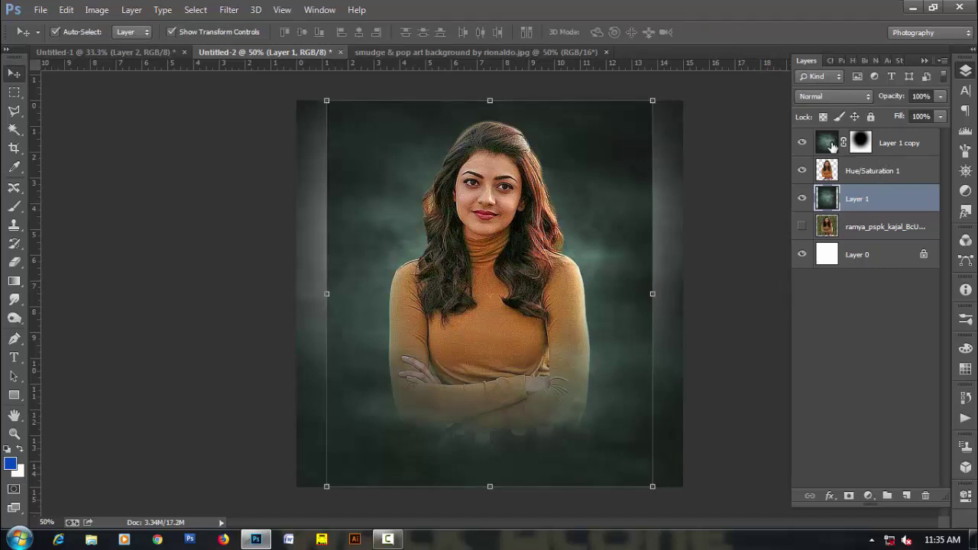
pyautogui.click(801, 142)
# Step: Enlarge the Hue/Saturation 1 portrait to about 104.45% and move it lower
pyautogui.click(871, 171)
pyautogui.hotkey('ctrl', 't')
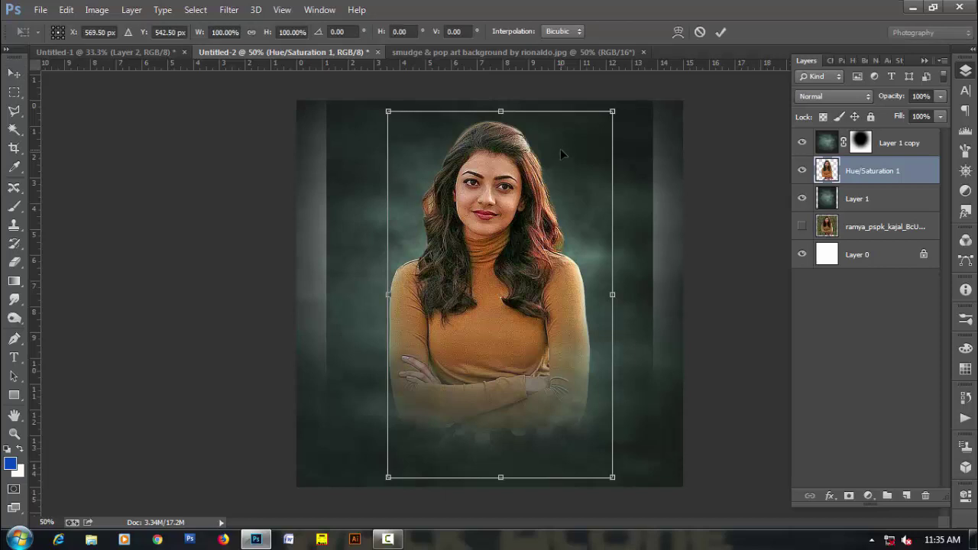
pyautogui.moveTo(560, 150); pyautogui.dragTo(561, 162)
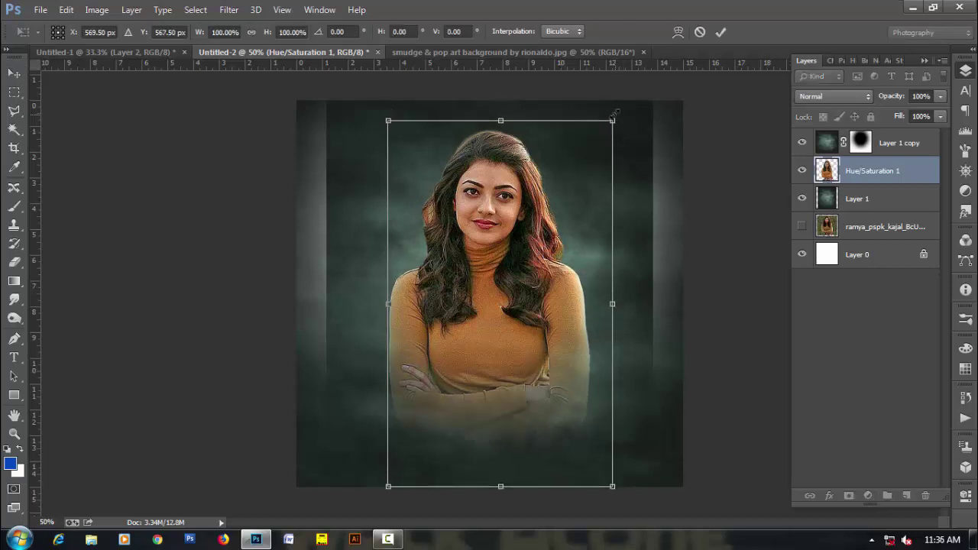
pyautogui.moveTo(613, 116); pyautogui.dragTo(623, 112)
pyautogui.moveTo(537, 163); pyautogui.dragTo(537, 169)
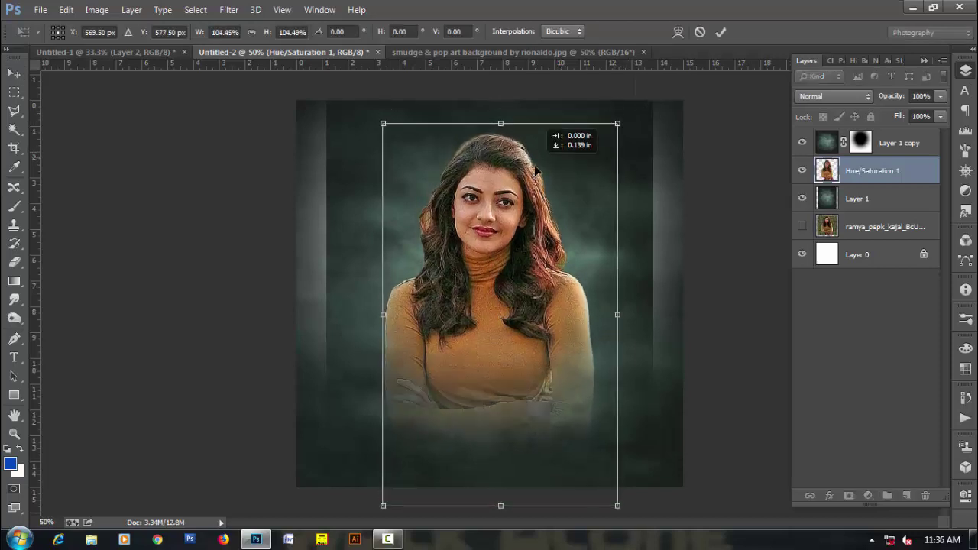
pyautogui.press('Return')
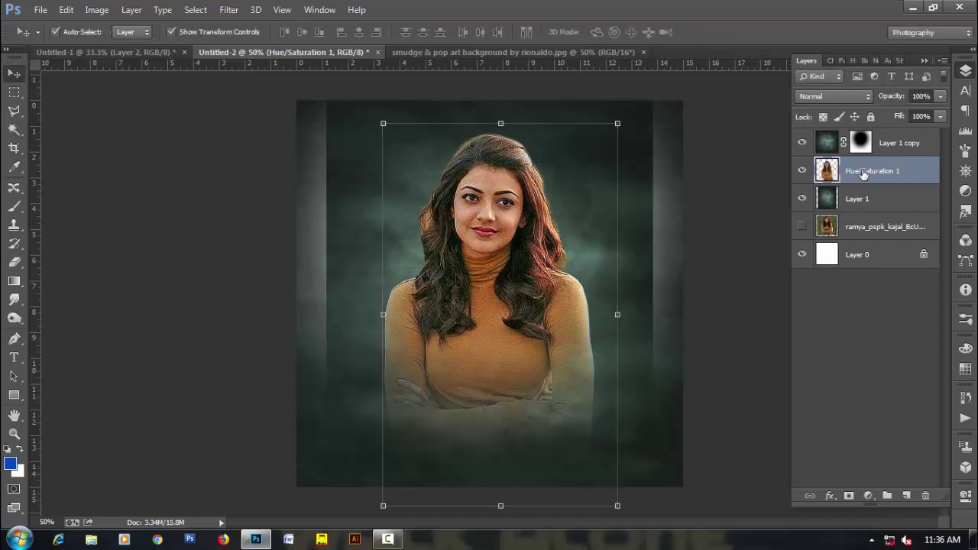
# Step: Narrow the Layer 1 copy mask to match the background width
pyautogui.click(860, 143)
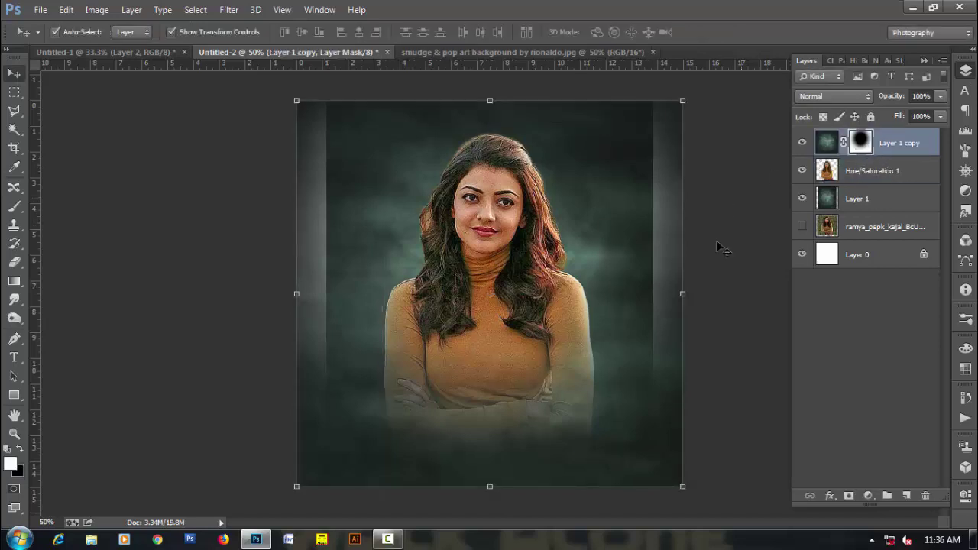
pyautogui.moveTo(682, 292); pyautogui.dragTo(657, 295)
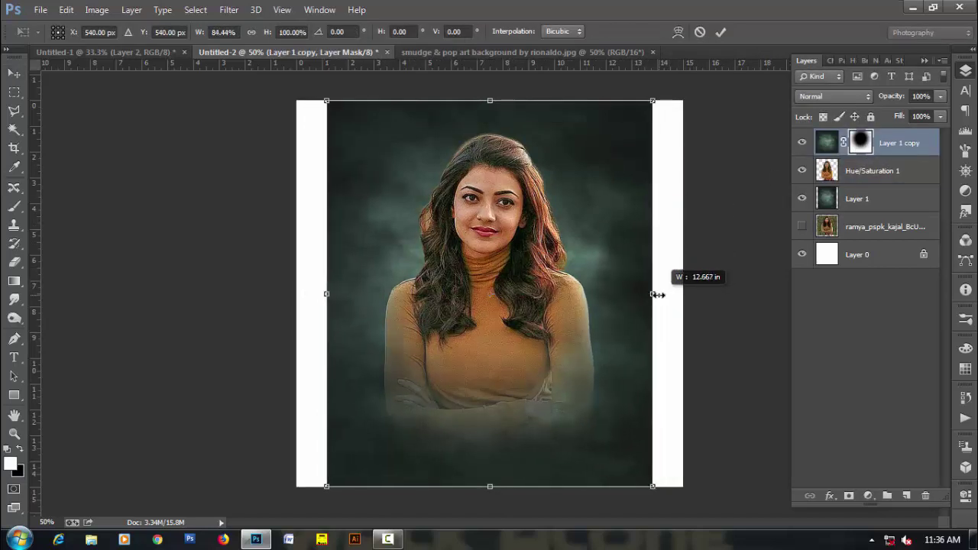
pyautogui.press('Return')
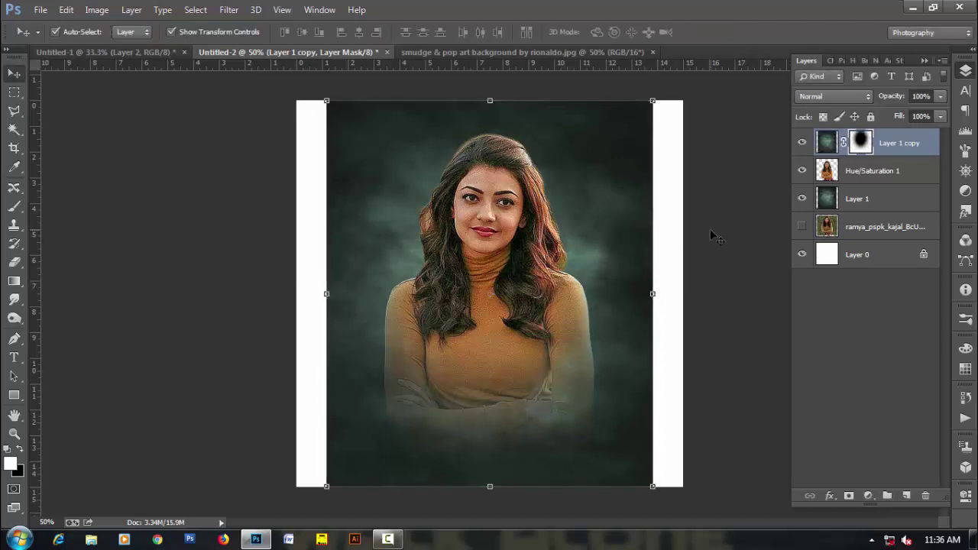
# Step: Crop the canvas left and right to the narrowed smoke texture's edges
pyautogui.press('c')
pyautogui.moveTo(682, 294); pyautogui.dragTo(651, 299)
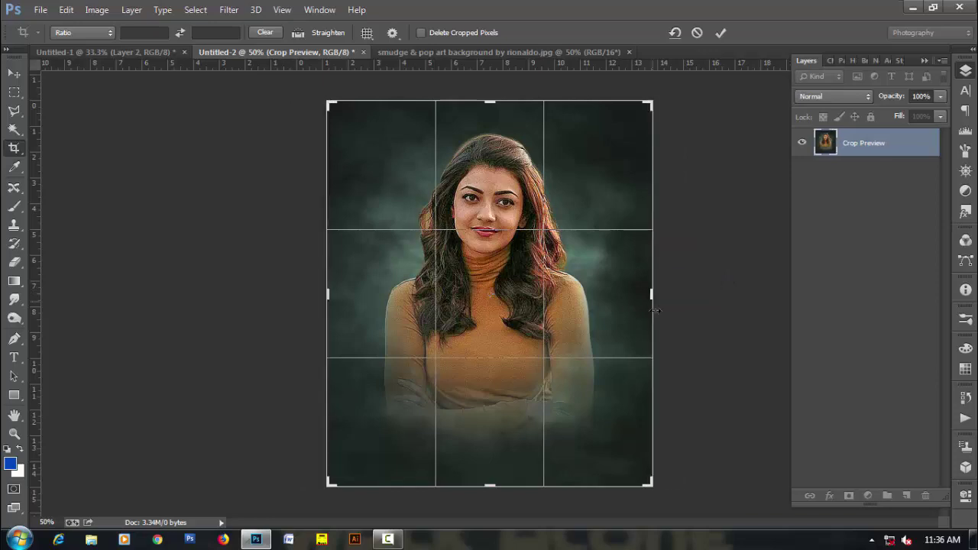
pyautogui.hotkey('ctrl', '+')
pyautogui.hotkey('ctrl', '+')
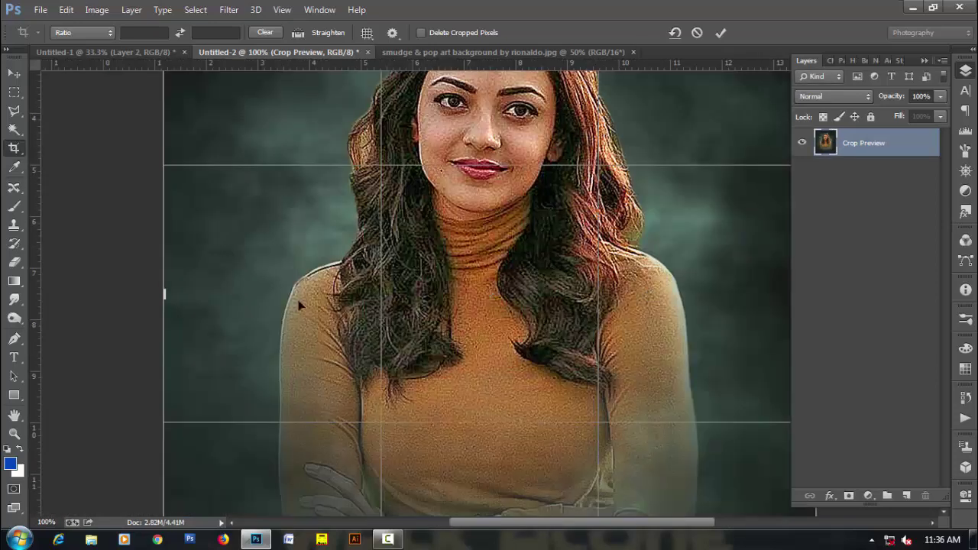
pyautogui.moveTo(163, 293); pyautogui.dragTo(170, 293)
pyautogui.hotkey('ctrl', '-')
pyautogui.hotkey('ctrl', '-')
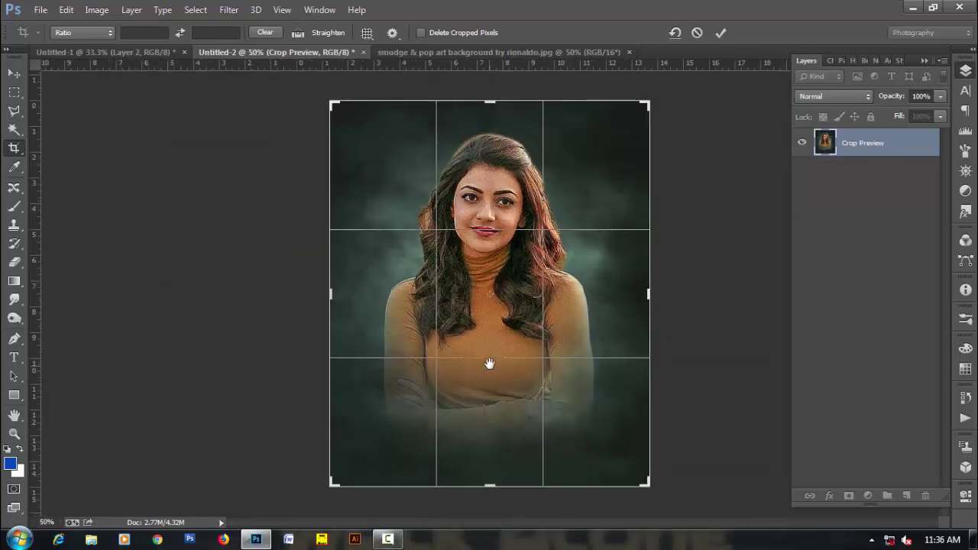
pyautogui.click(719, 32)
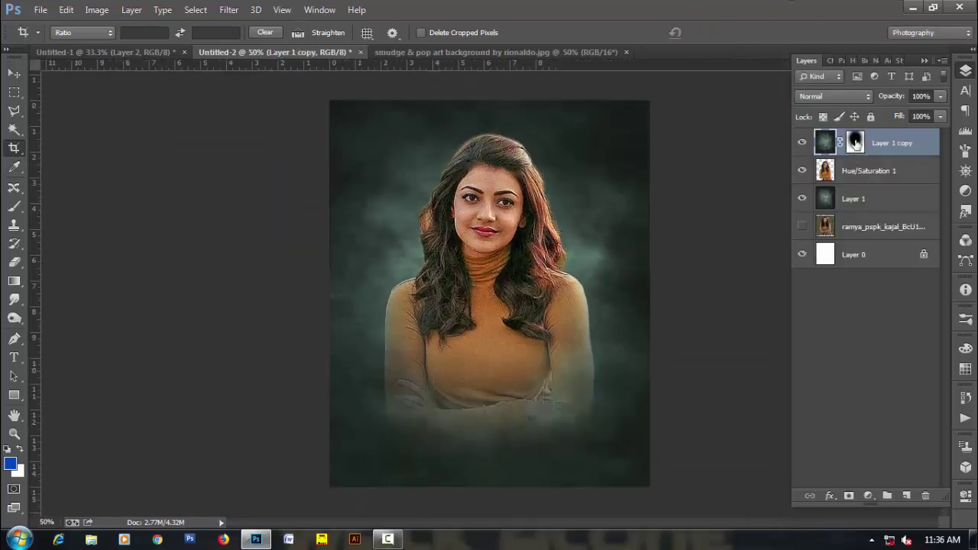
# Step: Paint black on the Layer 1 copy mask to reveal more arm, enlarging the brush to 500 px
pyautogui.click(856, 142)
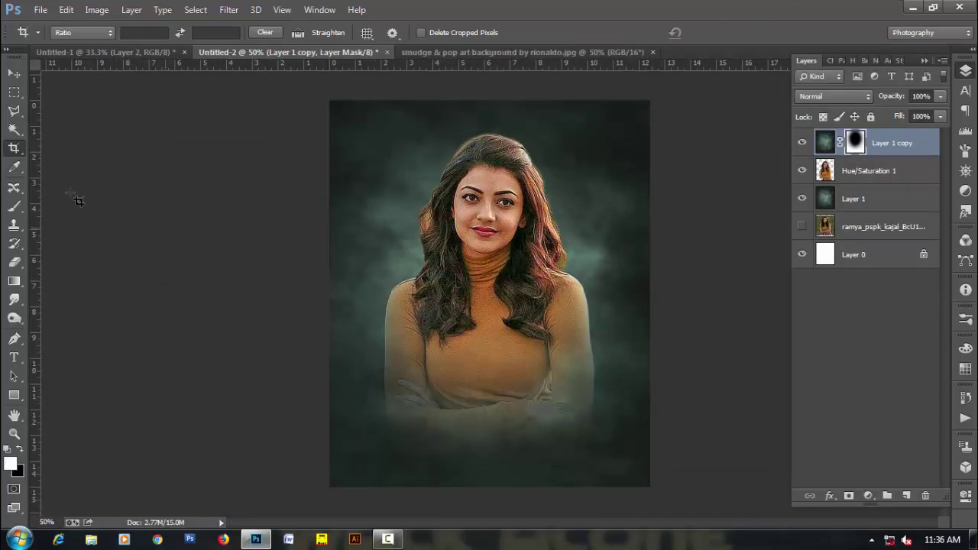
pyautogui.click(13, 207)
pyautogui.press('x')
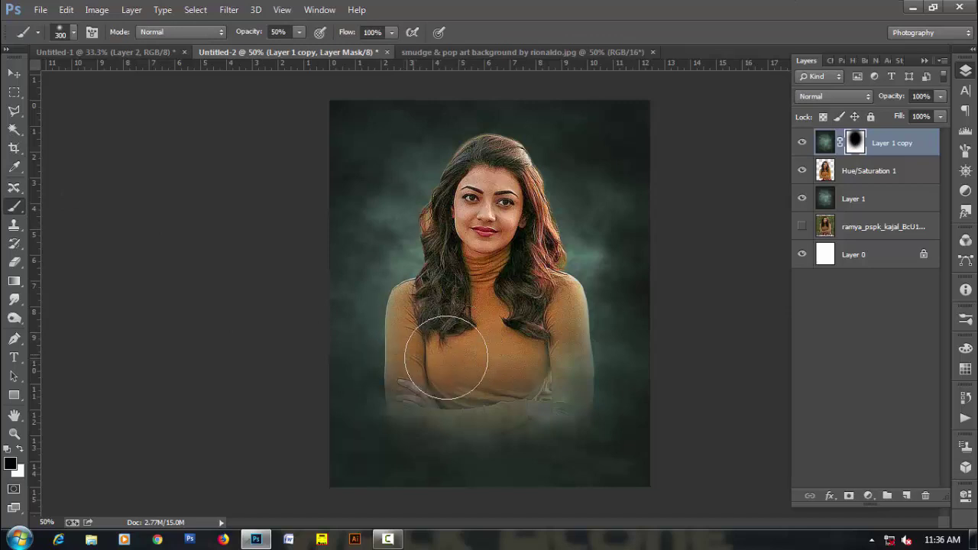
pyautogui.moveTo(447, 357)
pyautogui.mouseDown()
pyautogui.moveTo(546, 349)
pyautogui.moveTo(521, 371)
pyautogui.mouseUp()
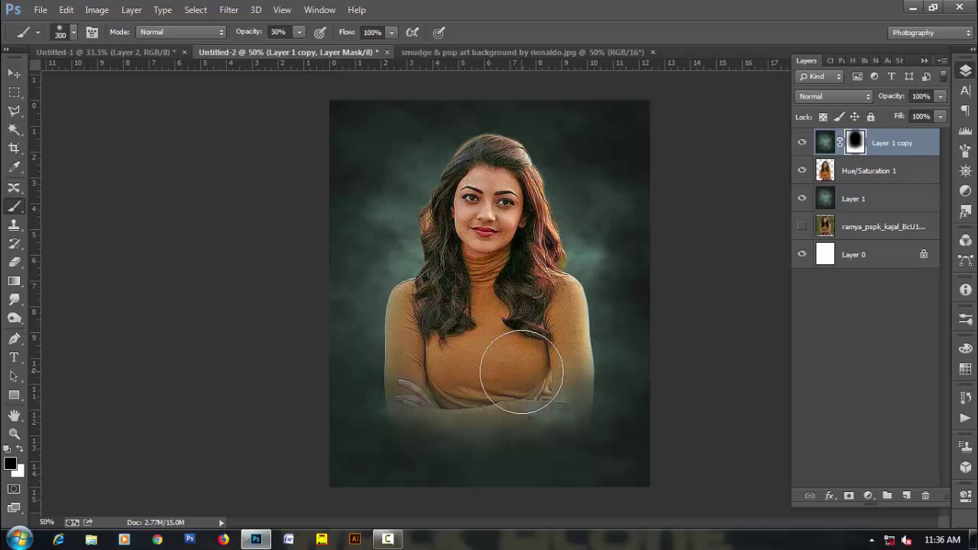
pyautogui.press(']')
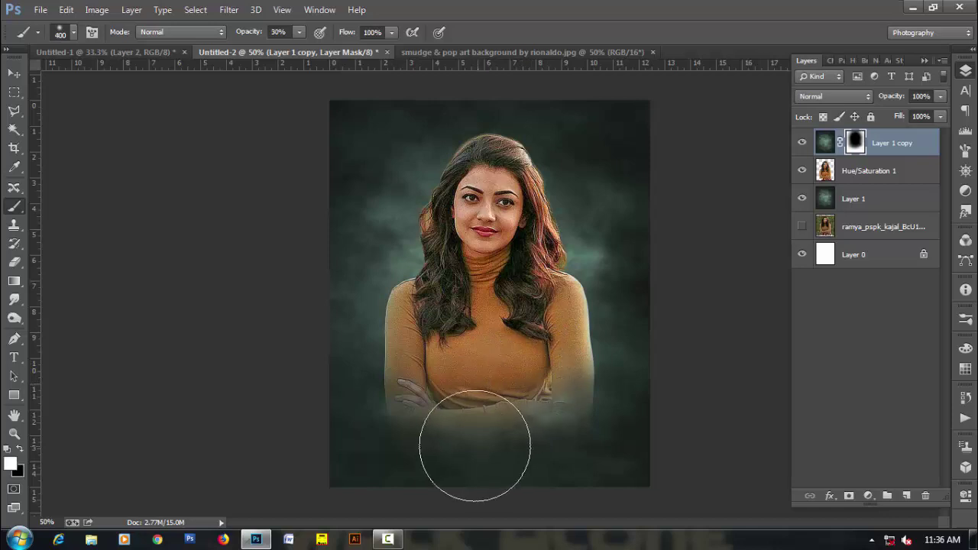
pyautogui.press(']')
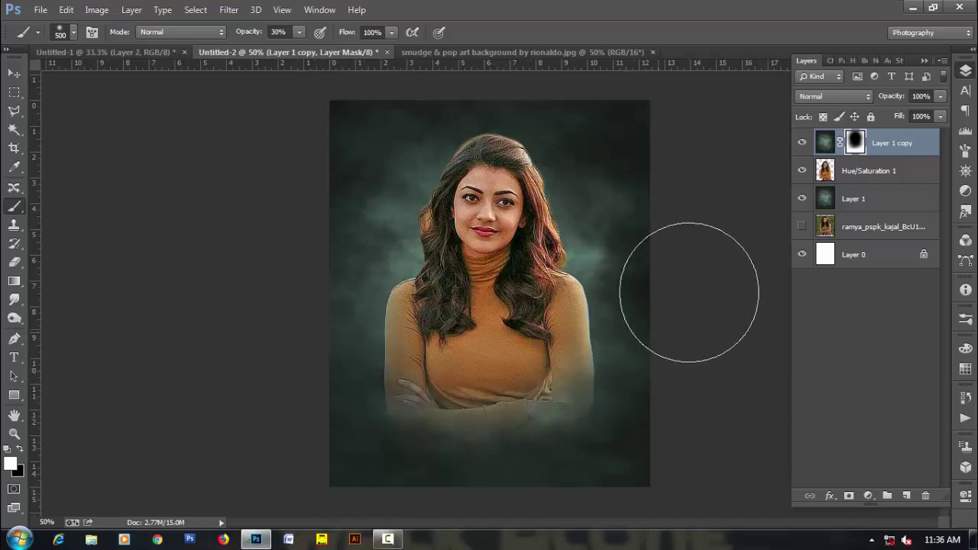
# Step: Set up the Smudge tool on Hue/Saturation 1 with the 40 px scattered brush tip
pyautogui.press('h')
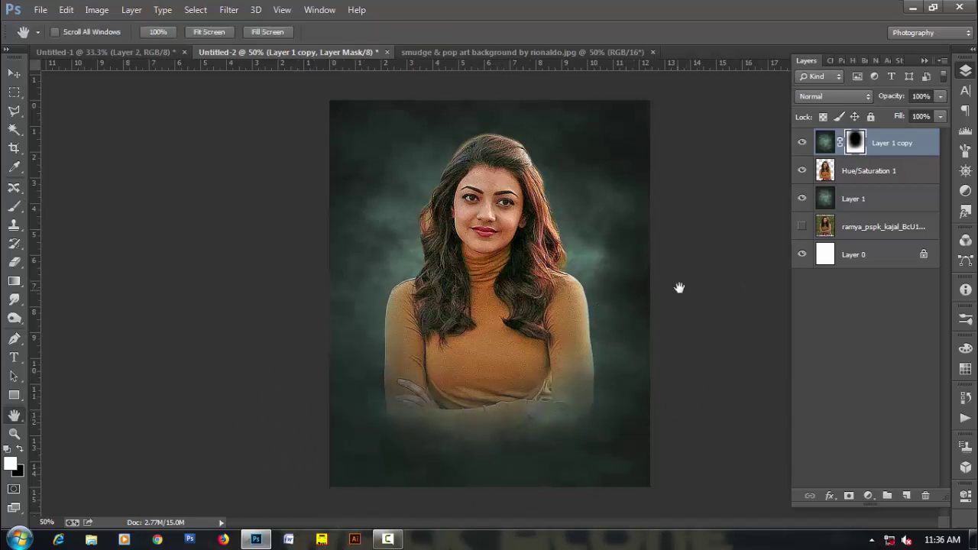
pyautogui.click(868, 171)
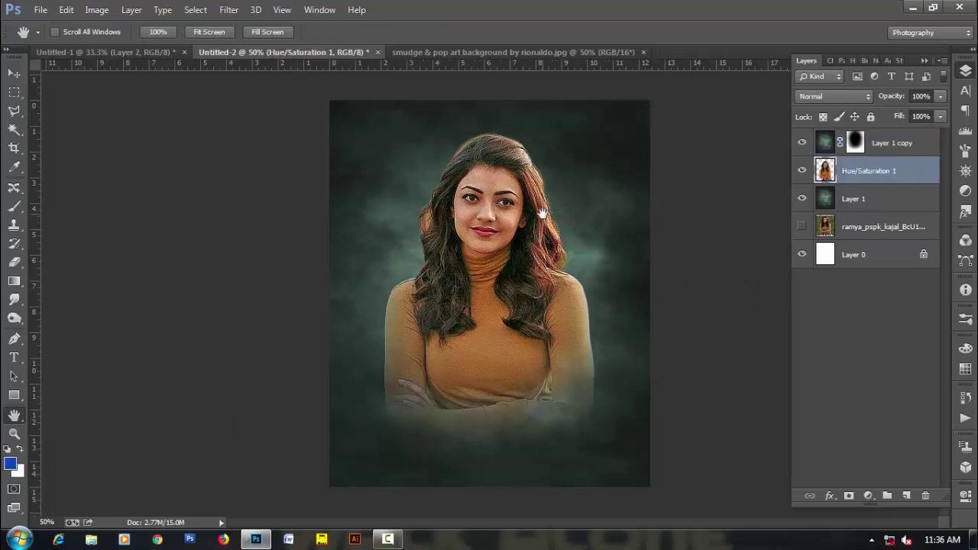
pyautogui.click(15, 301)
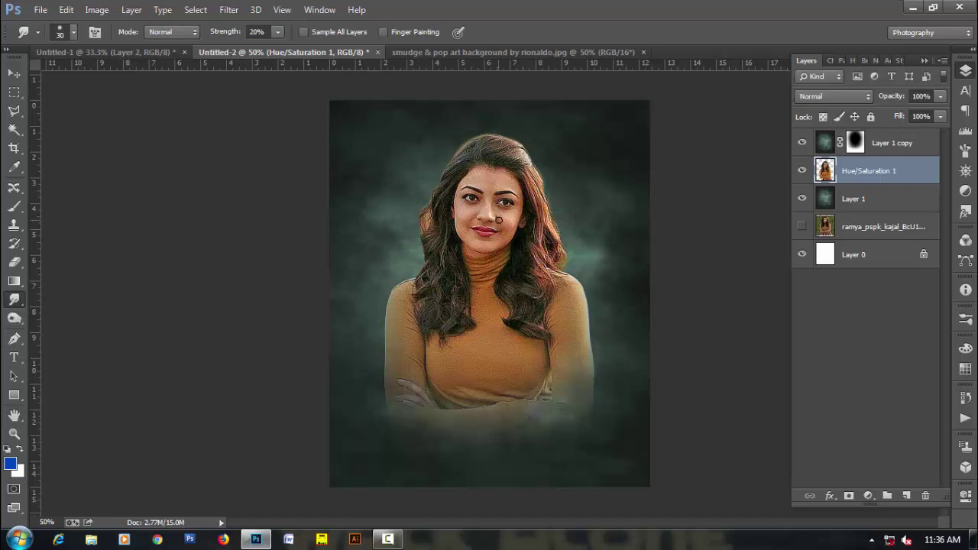
pyautogui.rightClick(497, 220)
pyautogui.moveTo(944, 282); pyautogui.dragTo(946, 323)
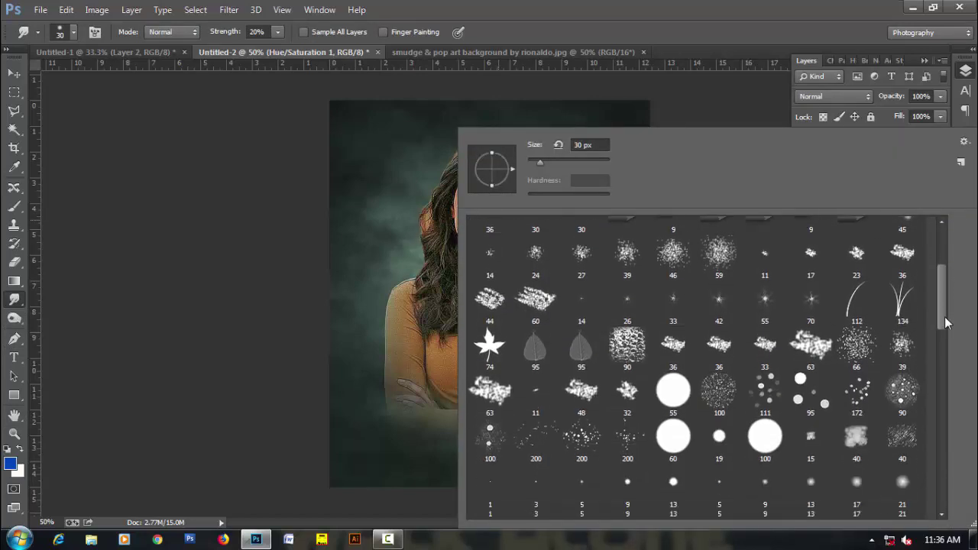
pyautogui.scroll(-2, 857, 456)
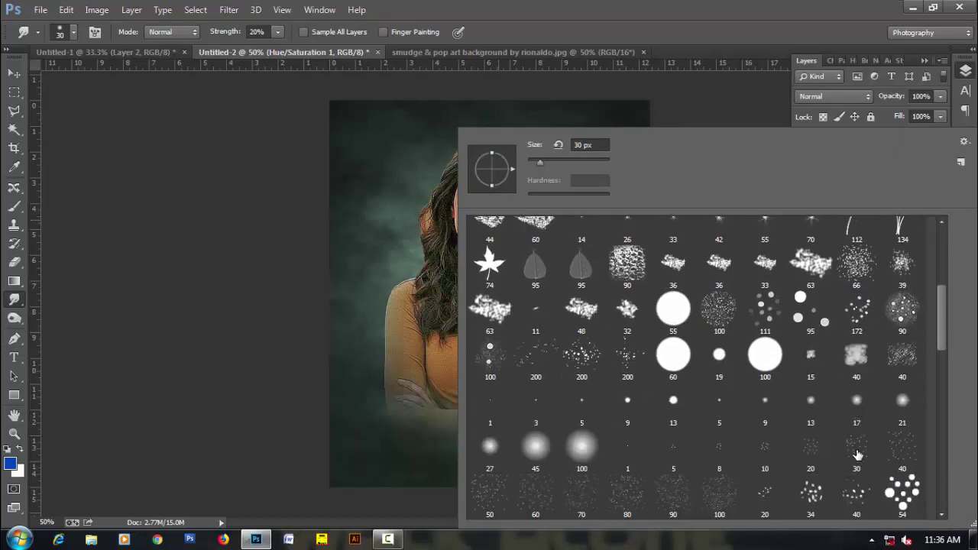
pyautogui.scroll(-1, 832, 454)
pyautogui.click(854, 449)
pyautogui.click(599, 146)
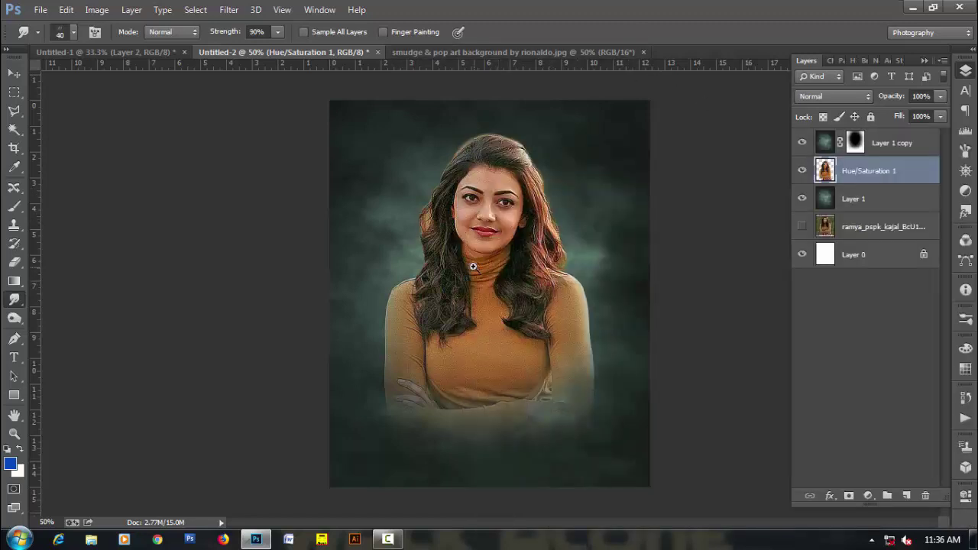
pyautogui.scroll(1, 455, 264)
# Step: Zoom in and, with a 30 px smudge brush, drag the hair edge down along the neck
pyautogui.scroll(1, 444, 281)
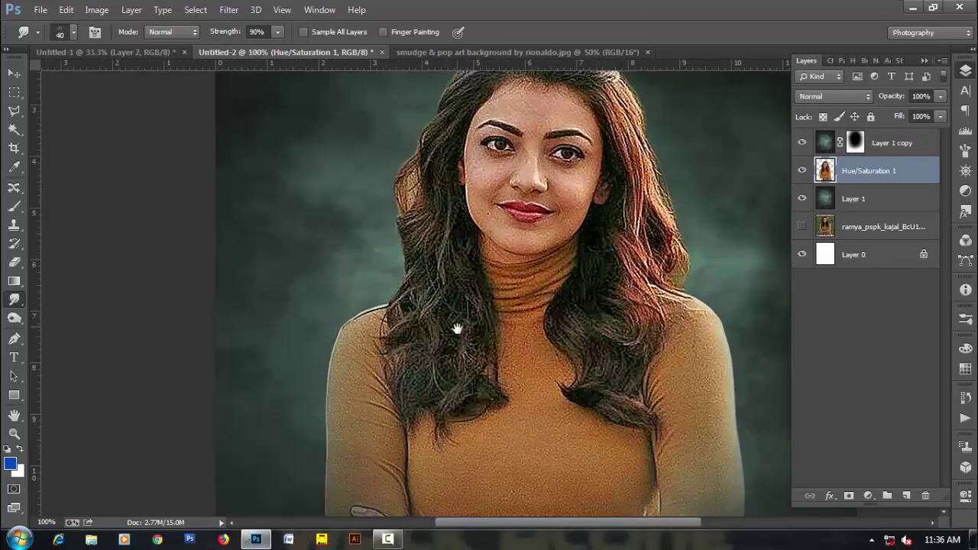
pyautogui.scroll(2, 466, 352)
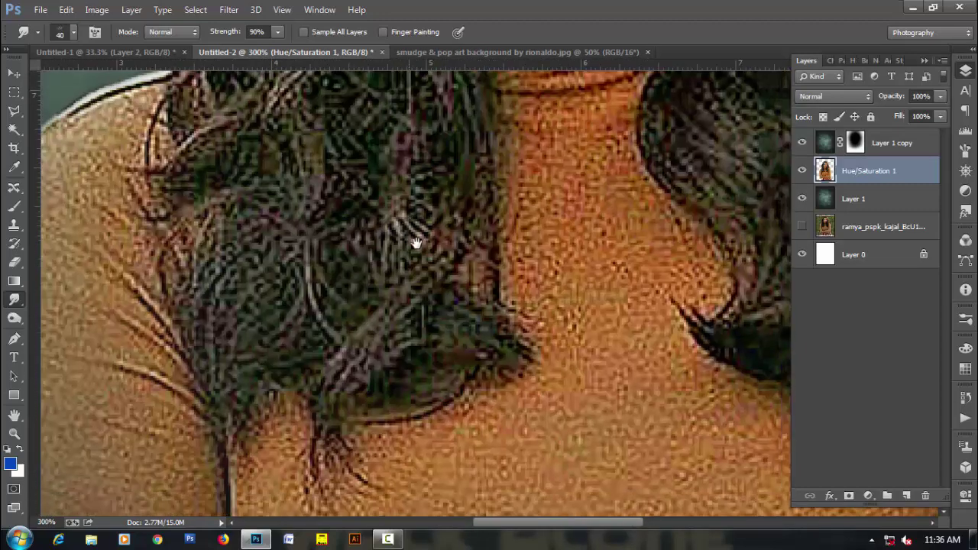
pyautogui.scroll(1, 415, 243)
pyautogui.scroll(-1, 416, 242)
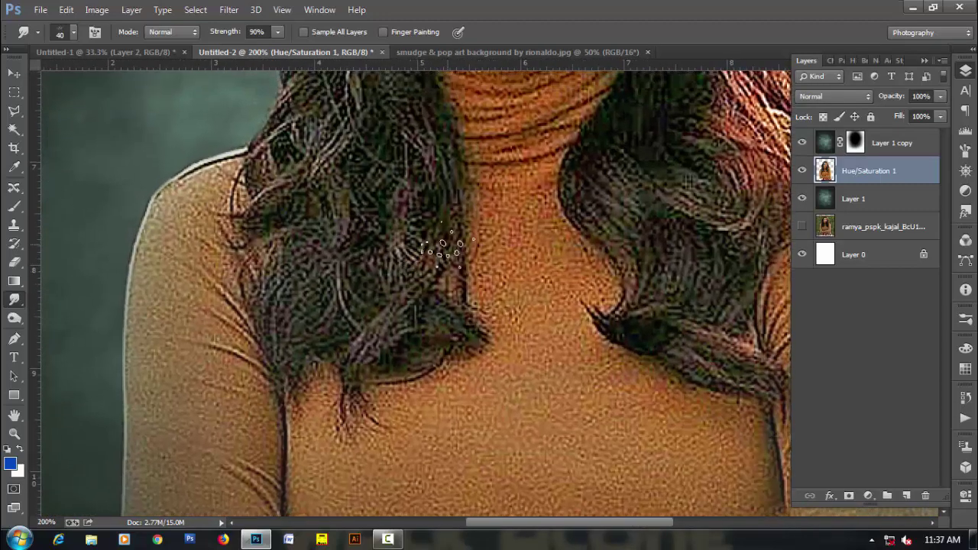
pyautogui.press('[')
pyautogui.moveTo(437, 153); pyautogui.dragTo(443, 243)
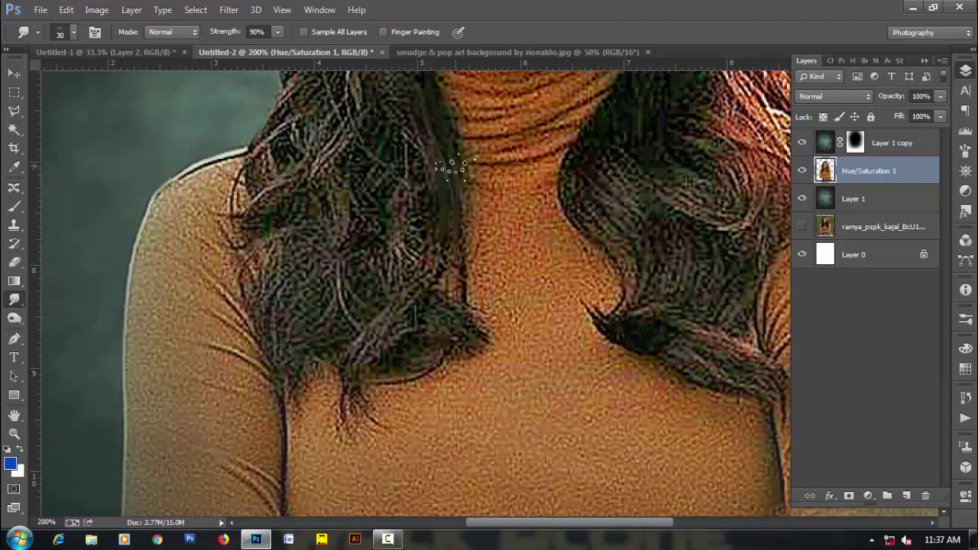
pyautogui.moveTo(463, 166); pyautogui.dragTo(451, 273)
# Step: At 25 px, pull dark hair strands toward the collarbone and streak the left-side hair downward
pyautogui.press('[')
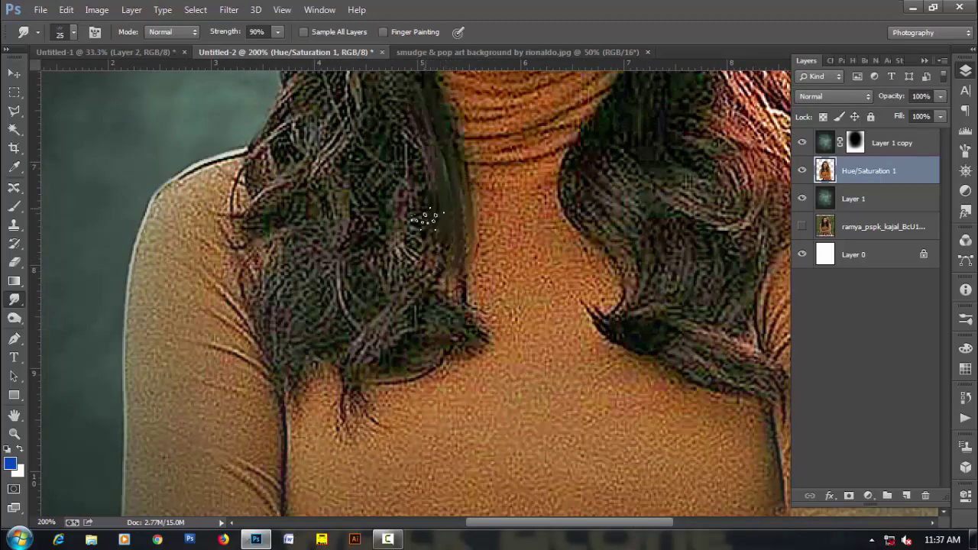
pyautogui.moveTo(425, 219); pyautogui.dragTo(388, 313)
pyautogui.moveTo(443, 256)
pyautogui.mouseDown()
pyautogui.moveTo(378, 386)
pyautogui.moveTo(373, 424)
pyautogui.mouseUp()
pyautogui.moveTo(388, 318); pyautogui.dragTo(365, 379)
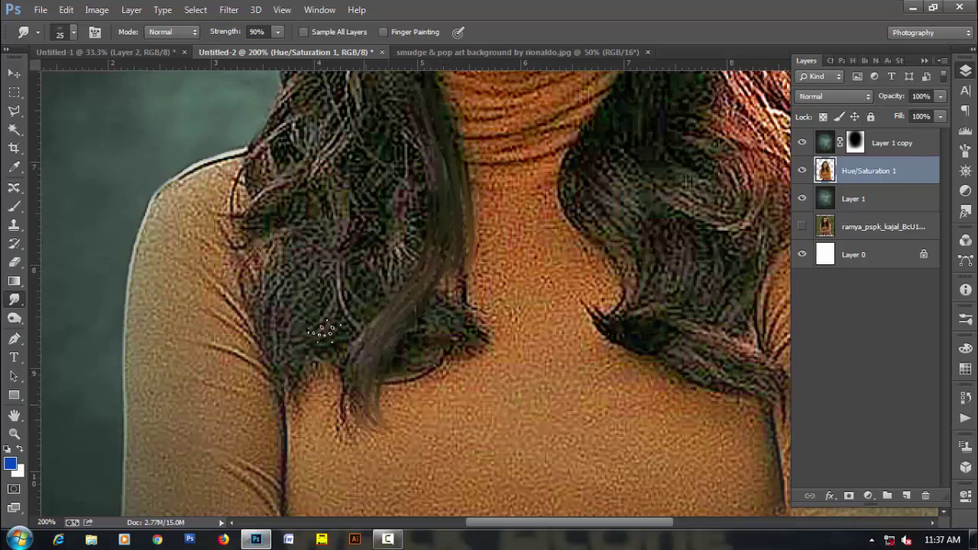
pyautogui.moveTo(311, 243)
pyautogui.mouseDown()
pyautogui.moveTo(273, 308)
pyautogui.moveTo(273, 366)
pyautogui.mouseUp()
pyautogui.moveTo(311, 279); pyautogui.dragTo(314, 352)
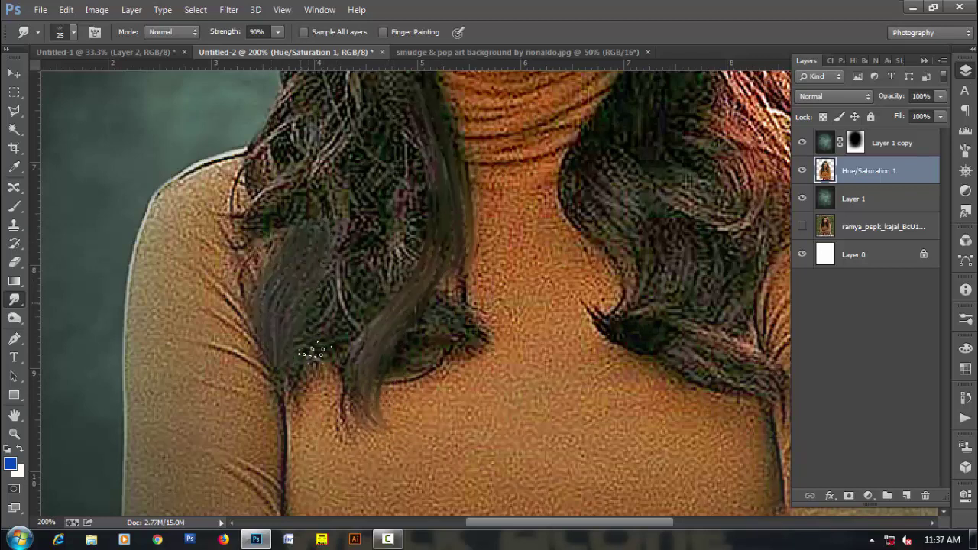
pyautogui.moveTo(336, 238); pyautogui.dragTo(298, 374)
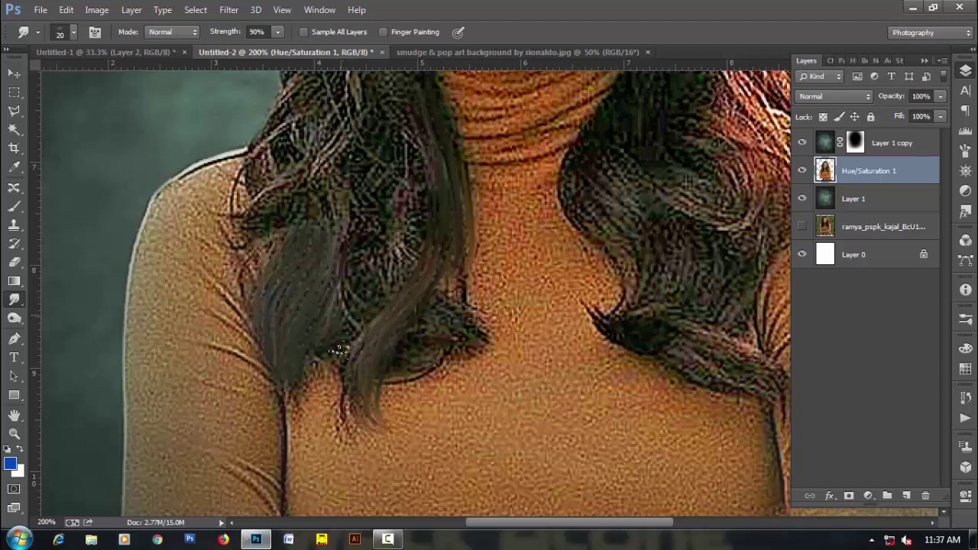
pyautogui.moveTo(342, 350); pyautogui.dragTo(346, 216)
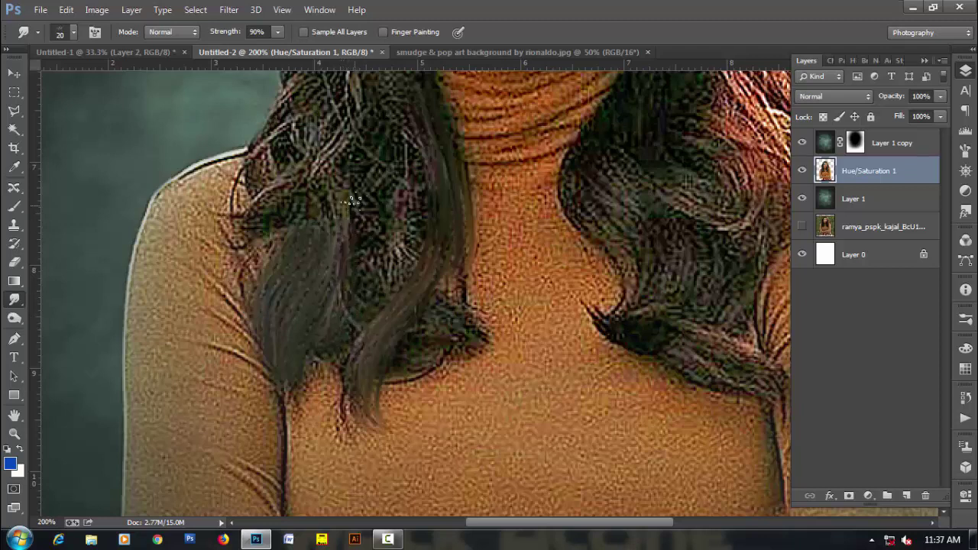
pyautogui.moveTo(353, 196); pyautogui.dragTo(376, 298)
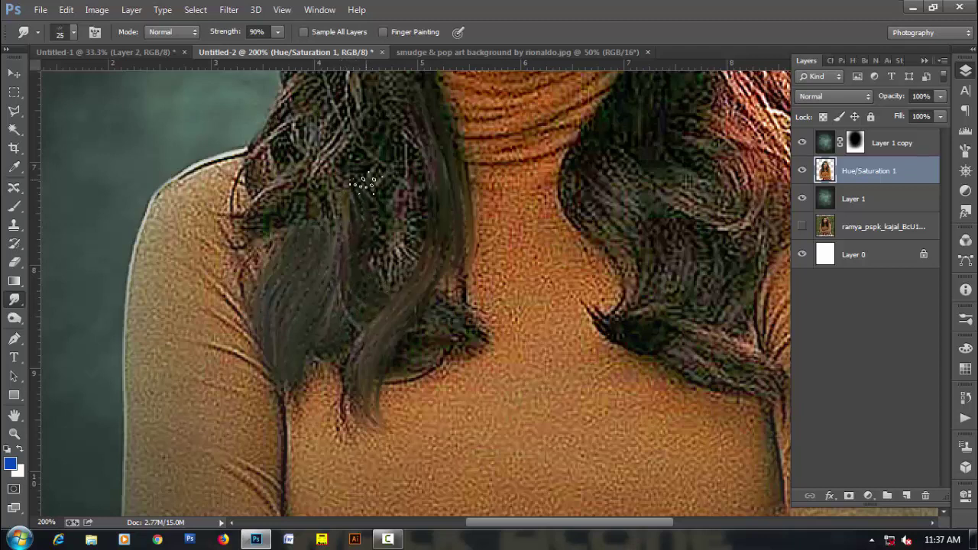
pyautogui.moveTo(373, 183); pyautogui.dragTo(382, 288)
# Step: At 20 px, streak the central and lower hair strands beside the neck
pyautogui.press('[')
pyautogui.moveTo(386, 237)
pyautogui.mouseDown()
pyautogui.moveTo(399, 183)
pyautogui.moveTo(405, 255)
pyautogui.mouseUp()
pyautogui.moveTo(396, 162); pyautogui.dragTo(411, 231)
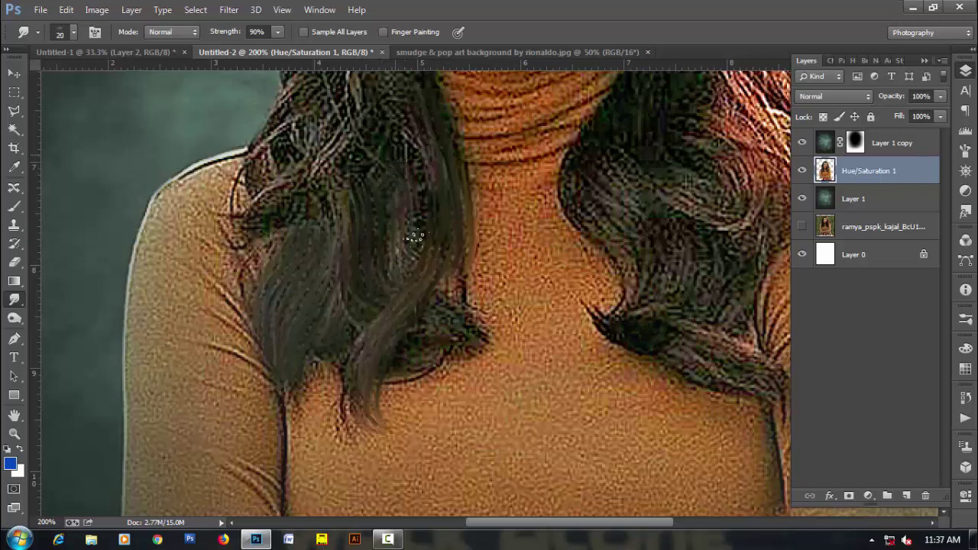
pyautogui.moveTo(396, 135)
pyautogui.mouseDown()
pyautogui.moveTo(418, 238)
pyautogui.moveTo(508, 368)
pyautogui.mouseUp()
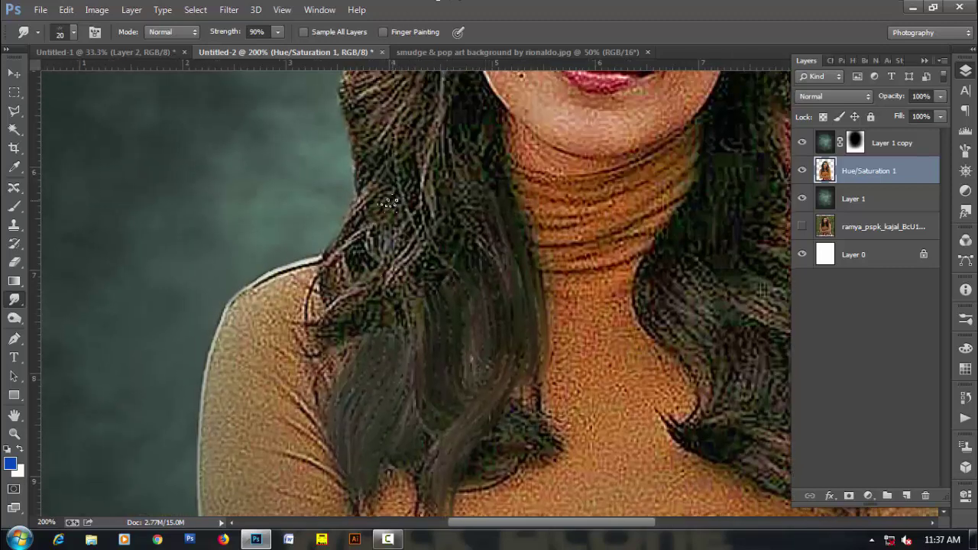
pyautogui.moveTo(419, 231)
pyautogui.mouseDown()
pyautogui.moveTo(442, 279)
pyautogui.moveTo(395, 282)
pyautogui.moveTo(348, 313)
pyautogui.moveTo(378, 314)
pyautogui.moveTo(376, 304)
pyautogui.mouseUp()
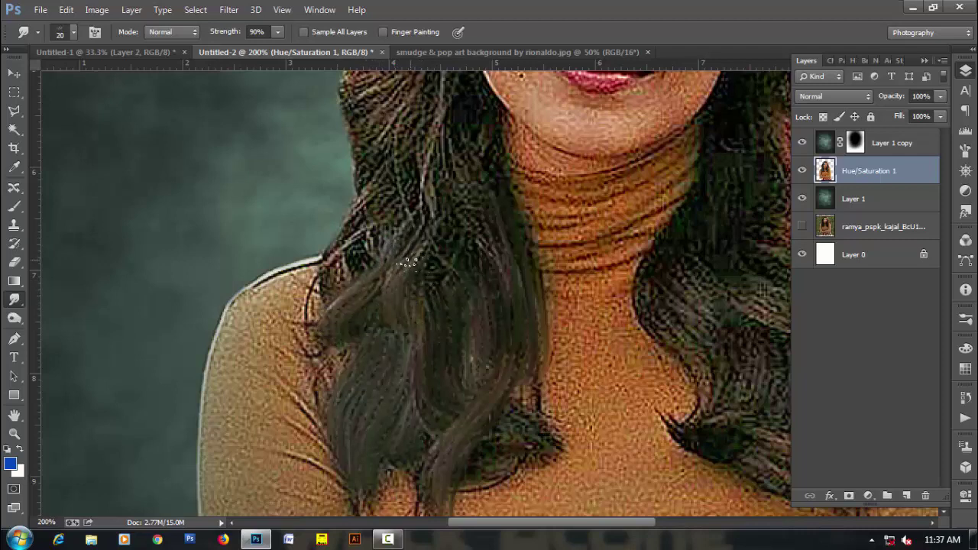
pyautogui.moveTo(407, 263)
pyautogui.mouseDown()
pyautogui.moveTo(442, 208)
pyautogui.moveTo(429, 285)
pyautogui.mouseUp()
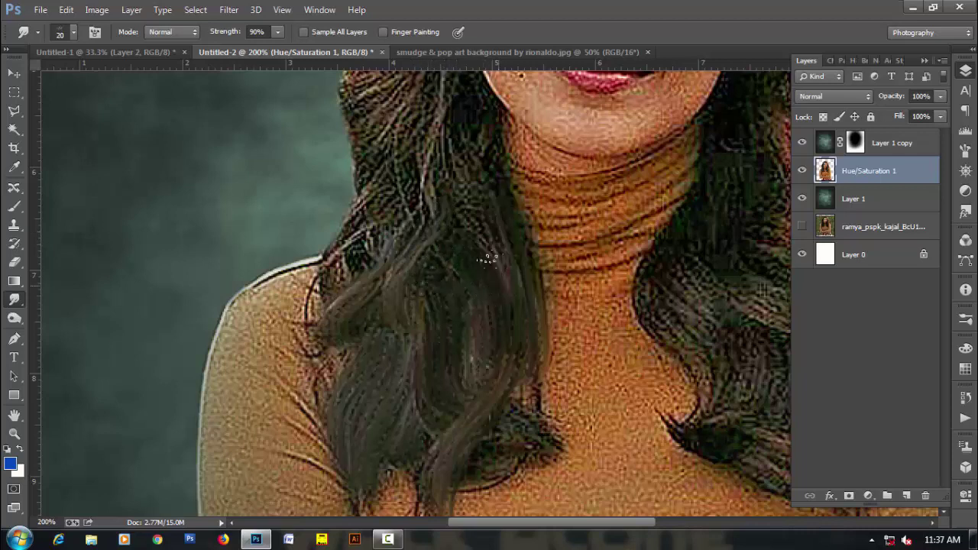
pyautogui.moveTo(457, 193); pyautogui.dragTo(497, 262)
pyautogui.moveTo(462, 171); pyautogui.dragTo(506, 247)
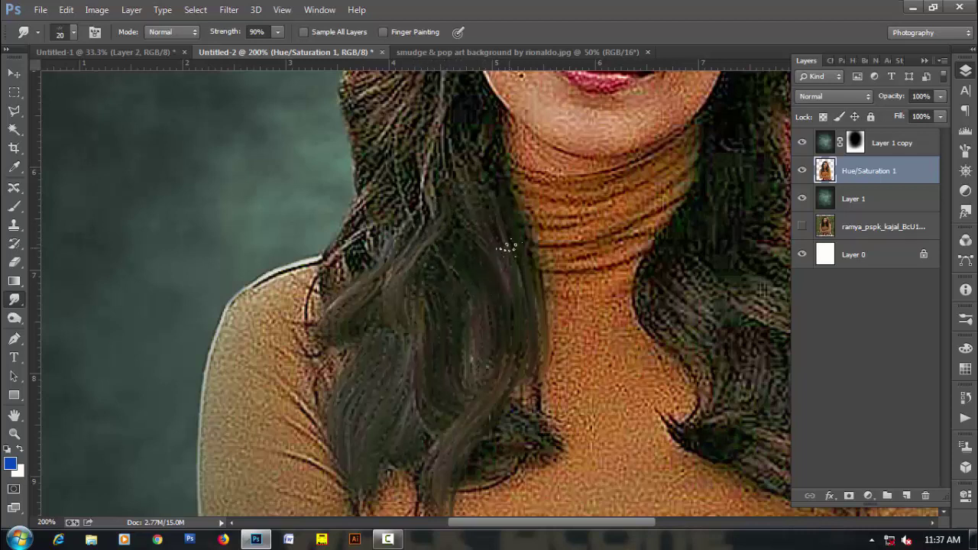
pyautogui.moveTo(478, 302); pyautogui.dragTo(479, 309)
pyautogui.scroll(3, 479, 310)
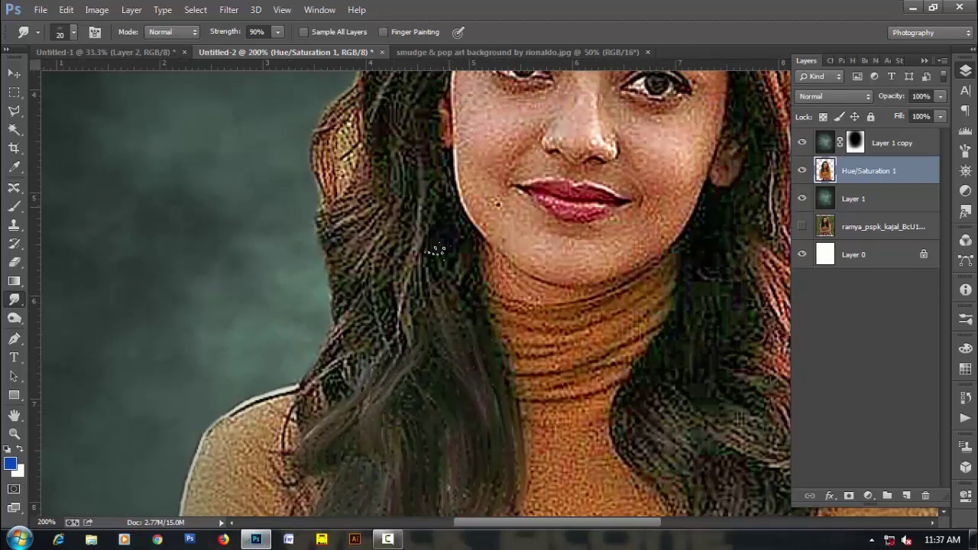
pyautogui.moveTo(452, 248); pyautogui.dragTo(469, 273)
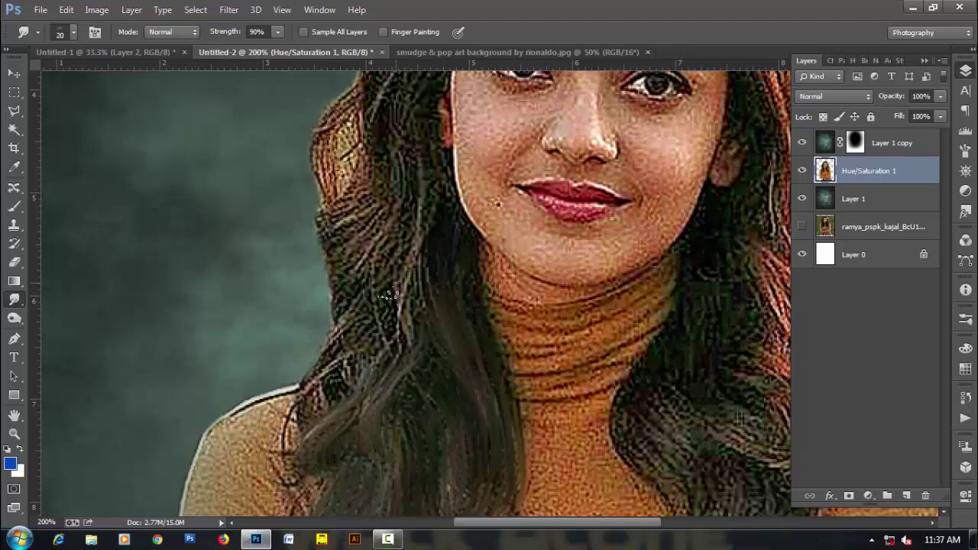
# Step: Set the brush tip angle to -53° and smudge hair strands out into the lower-left teal background
pyautogui.click(965, 149)
pyautogui.moveTo(936, 296); pyautogui.dragTo(928, 282)
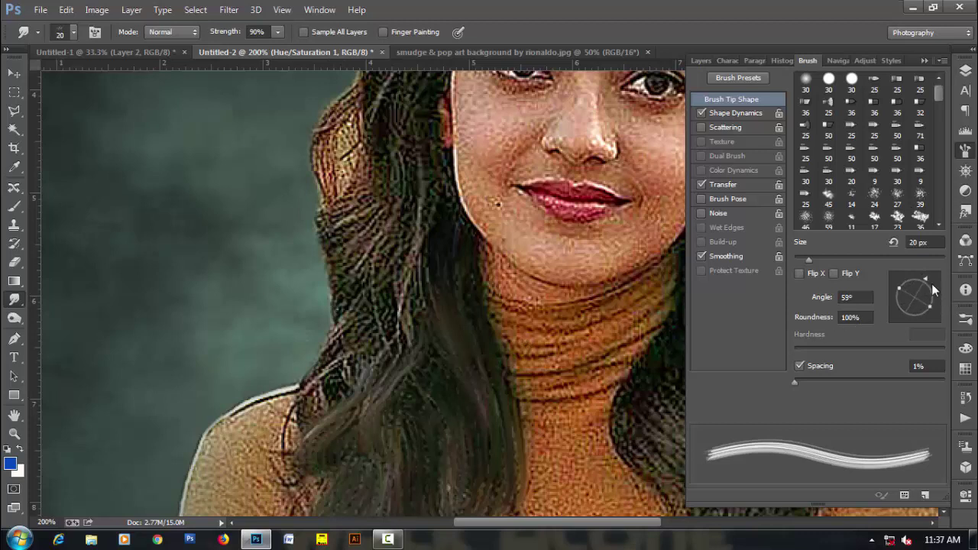
pyautogui.moveTo(928, 288); pyautogui.dragTo(932, 312)
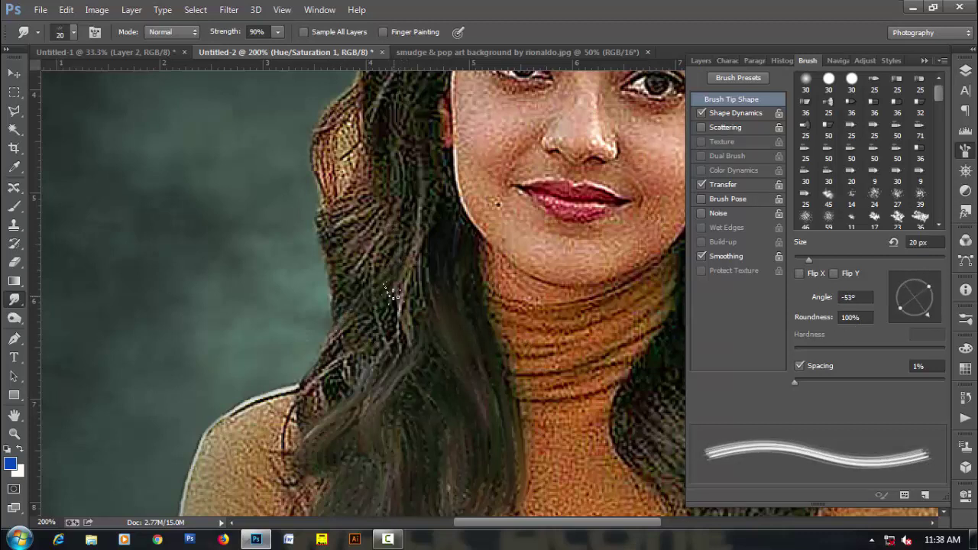
pyautogui.moveTo(348, 315); pyautogui.dragTo(309, 347)
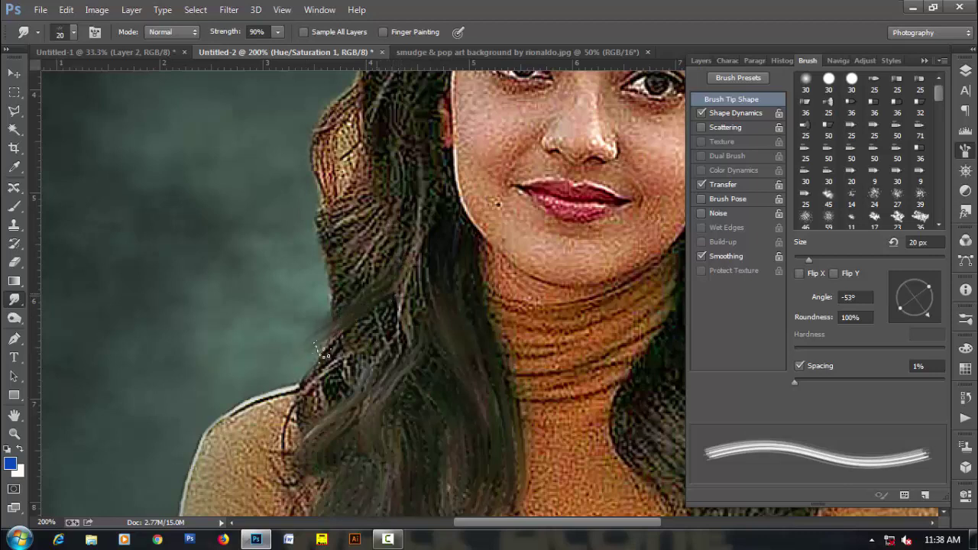
pyautogui.moveTo(378, 292); pyautogui.dragTo(328, 348)
pyautogui.moveTo(396, 302); pyautogui.dragTo(344, 369)
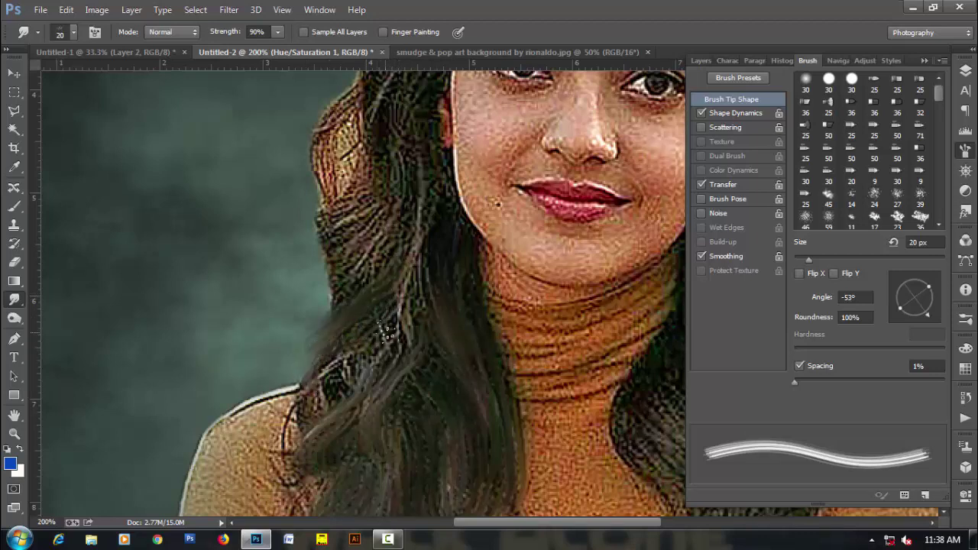
pyautogui.moveTo(385, 328)
pyautogui.mouseDown()
pyautogui.moveTo(300, 419)
pyautogui.moveTo(303, 429)
pyautogui.mouseUp()
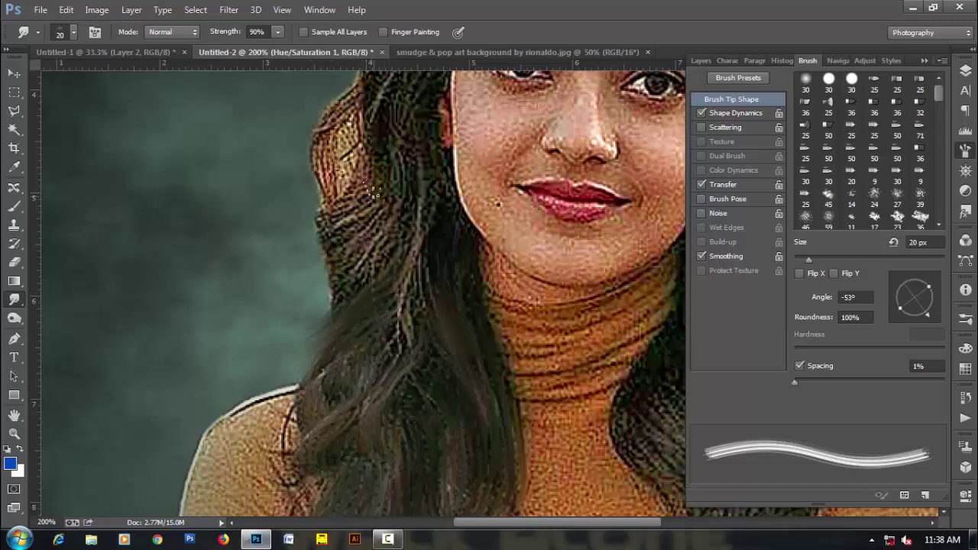
pyautogui.moveTo(349, 209); pyautogui.dragTo(320, 243)
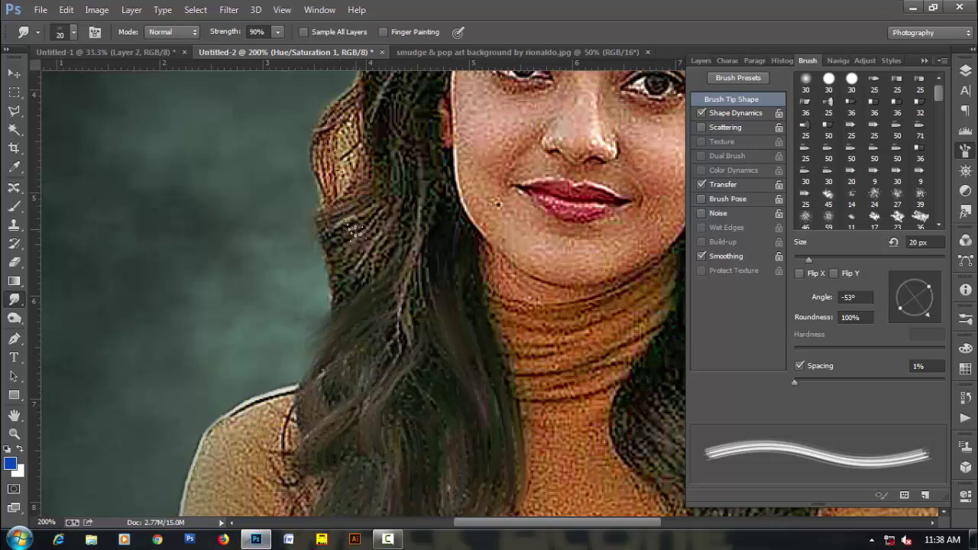
# Step: Re-angle the tip to -17° and smudge the hair beside the face and forehead
pyautogui.moveTo(355, 229); pyautogui.dragTo(346, 324)
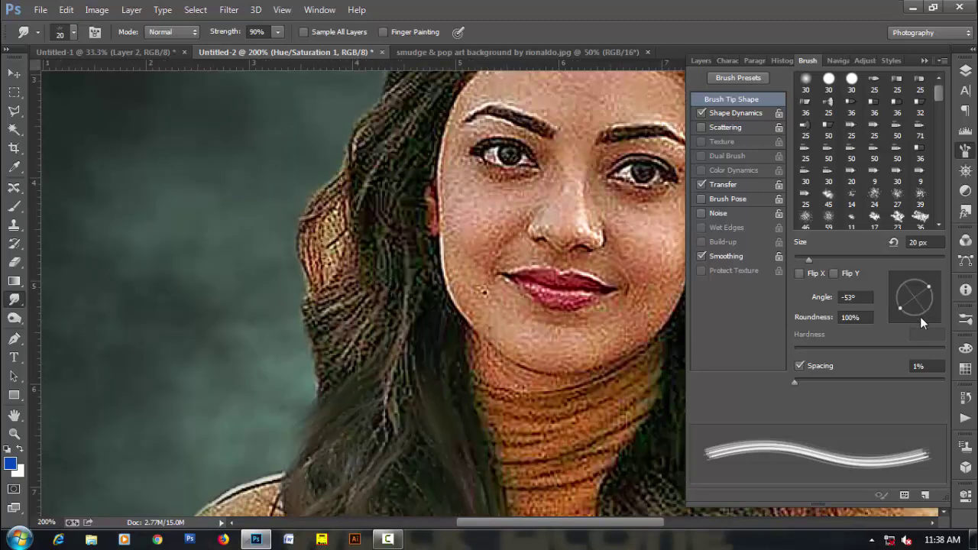
pyautogui.moveTo(920, 317); pyautogui.dragTo(935, 303)
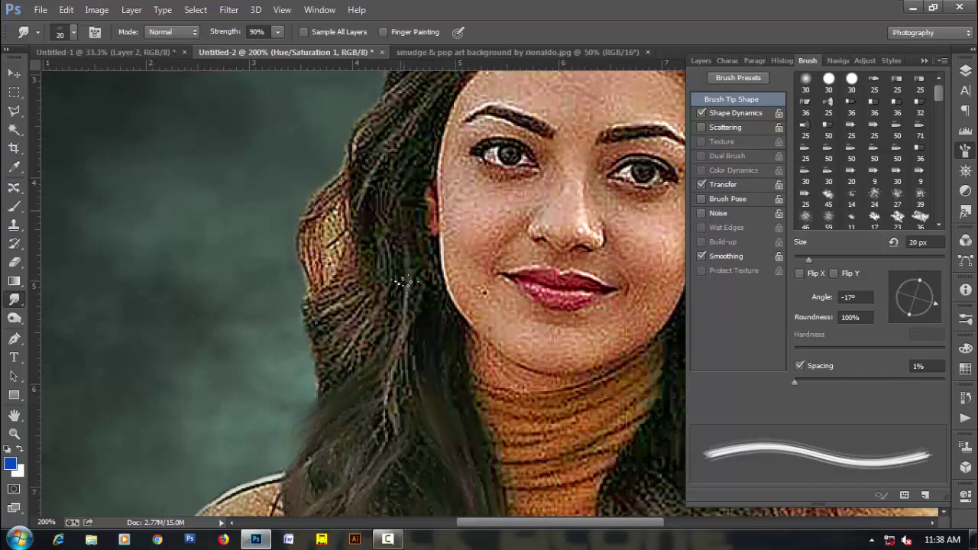
pyautogui.moveTo(403, 282); pyautogui.dragTo(379, 377)
pyautogui.moveTo(411, 303)
pyautogui.mouseDown()
pyautogui.moveTo(425, 264)
pyautogui.moveTo(432, 316)
pyautogui.moveTo(419, 418)
pyautogui.moveTo(397, 421)
pyautogui.mouseUp()
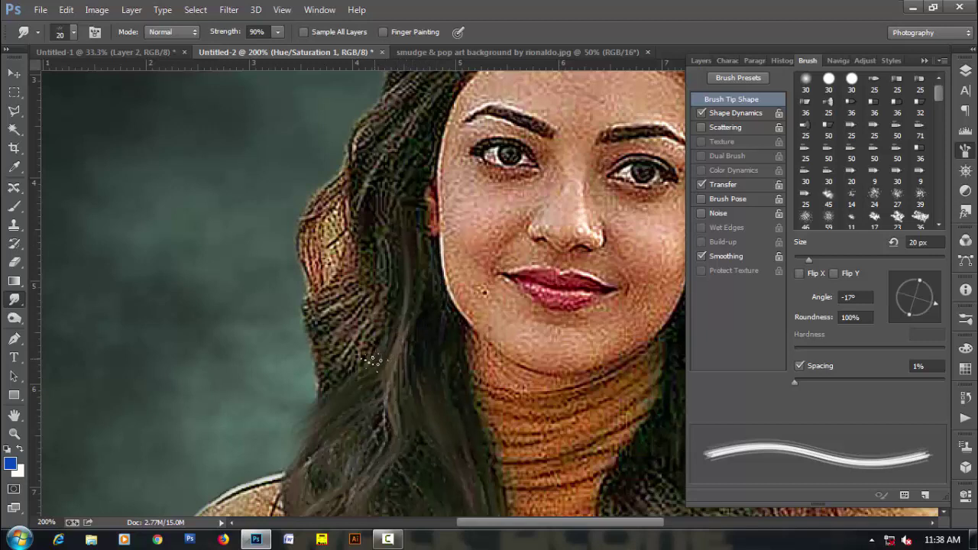
pyautogui.moveTo(379, 303); pyautogui.dragTo(379, 339)
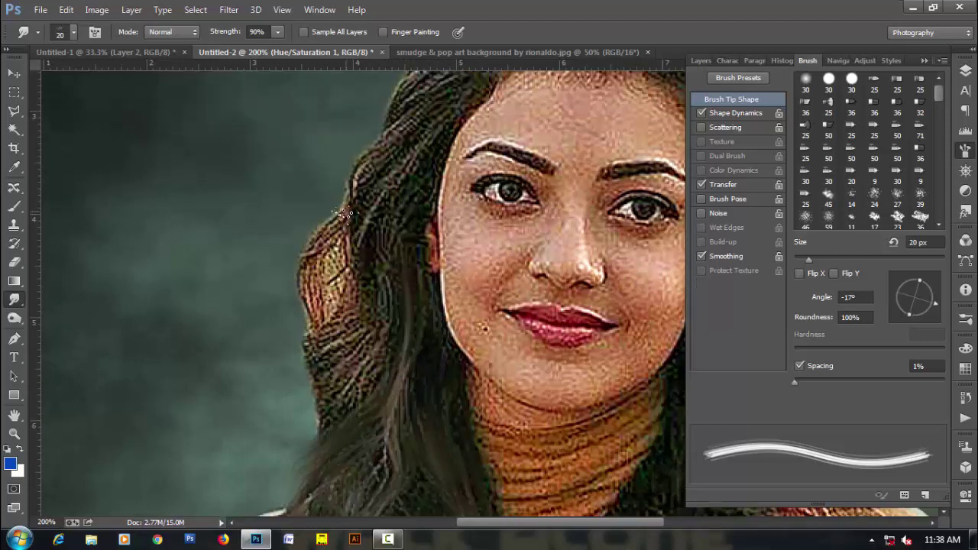
pyautogui.moveTo(344, 213); pyautogui.dragTo(300, 298)
# Step: Switch the smudge brush to the 172 scattered tip at 20 px and smear the left hair edge
pyautogui.rightClick(334, 262)
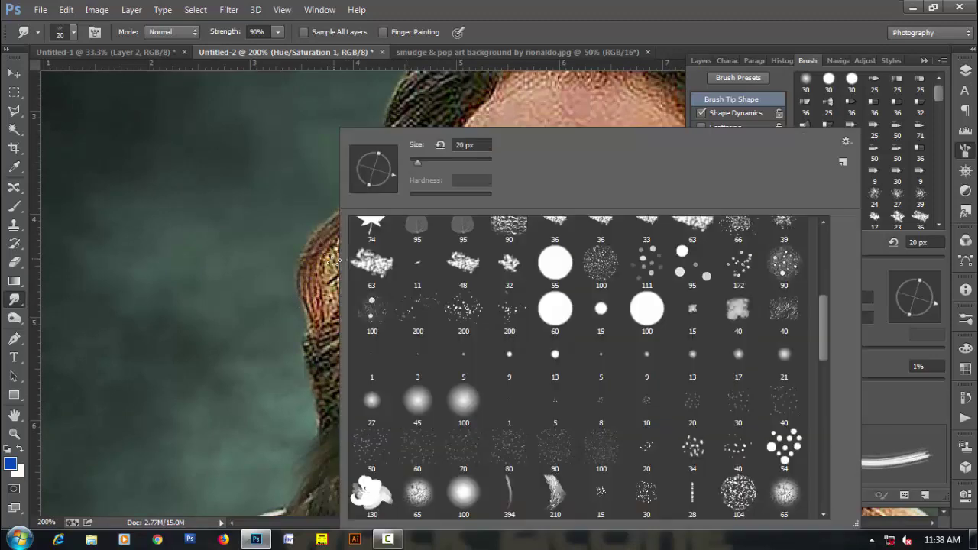
pyautogui.click(648, 274)
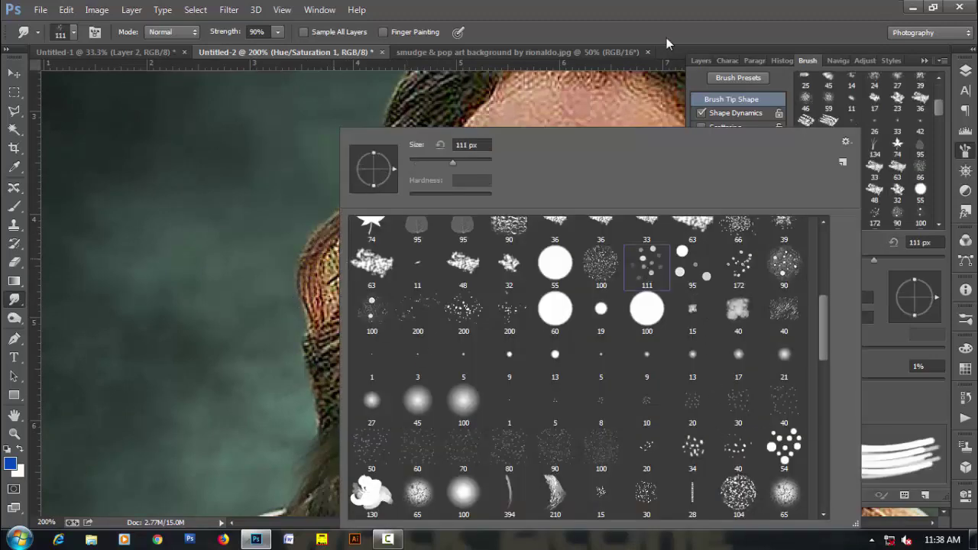
pyautogui.press('Return')
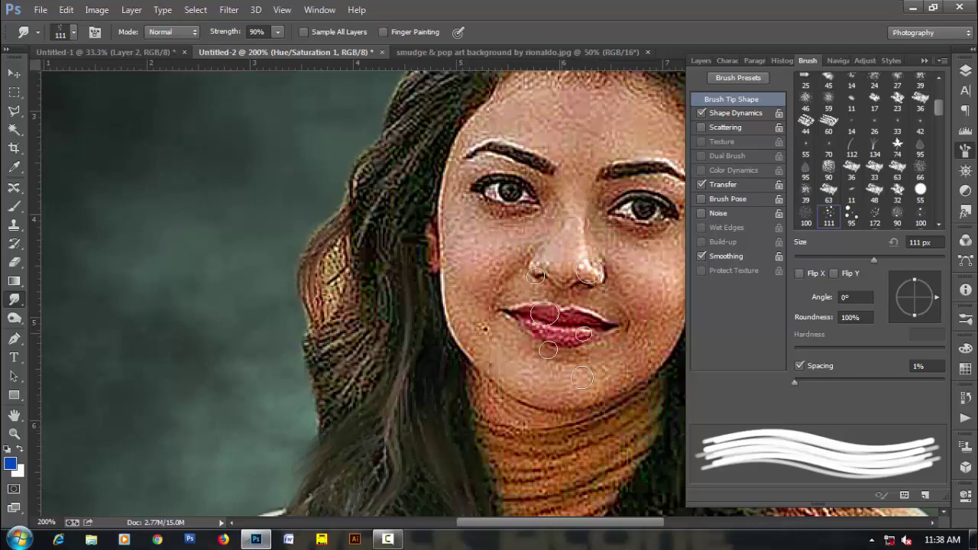
pyautogui.rightClick(558, 336)
pyautogui.click(857, 266)
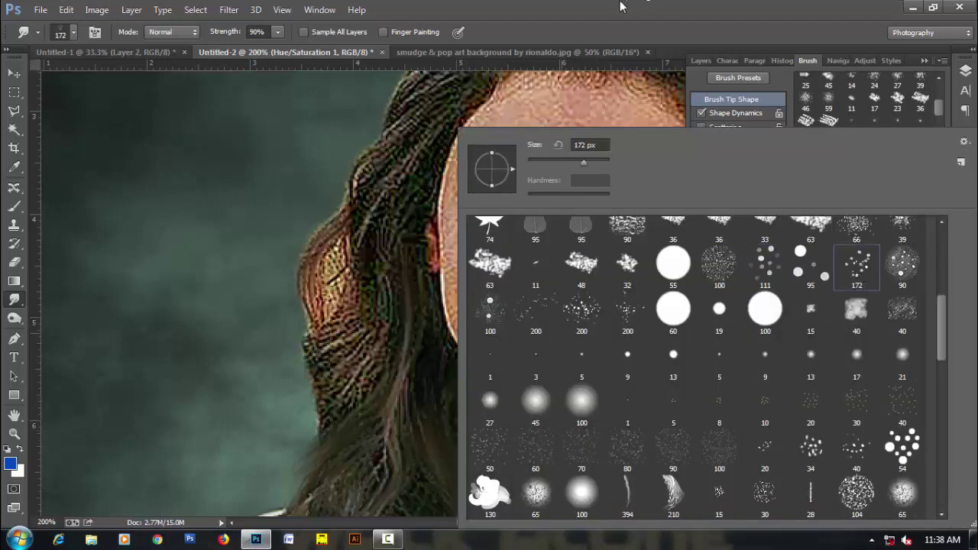
pyautogui.press('Return')
pyautogui.press('[')
pyautogui.press('[')
pyautogui.press('[')
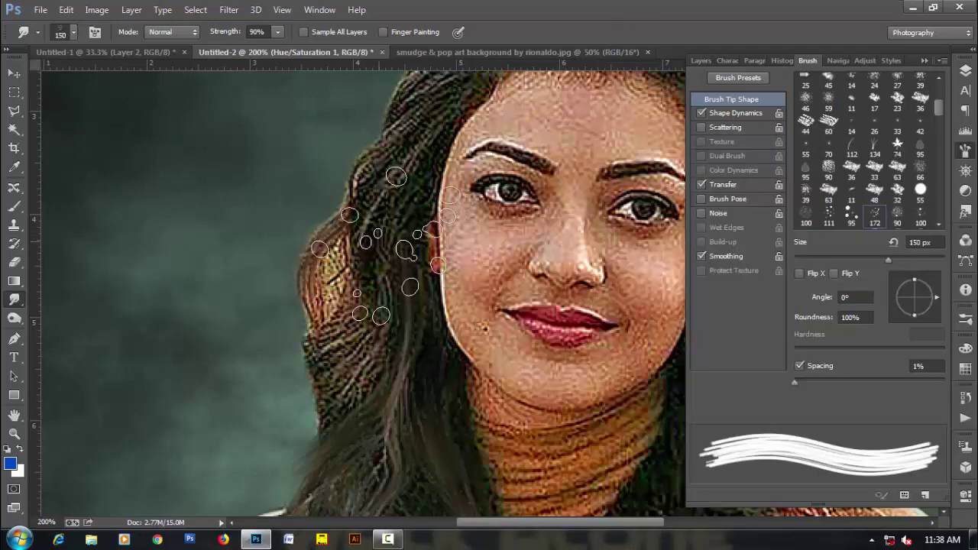
pyautogui.press('[')
pyautogui.press('[')
pyautogui.press('[')
pyautogui.press('[')
pyautogui.press('[')
pyautogui.press('[')
pyautogui.press('[')
pyautogui.press('[')
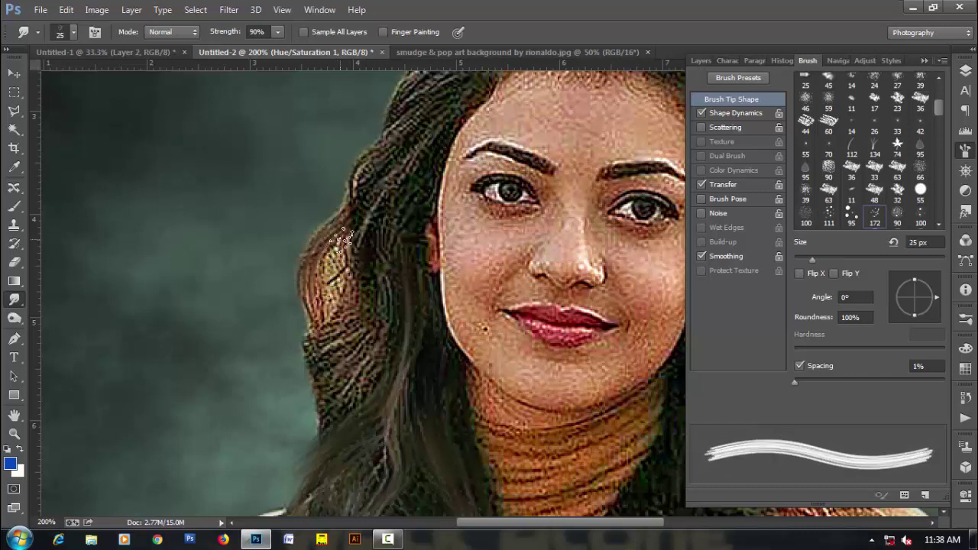
pyautogui.press('[')
pyautogui.press('[')
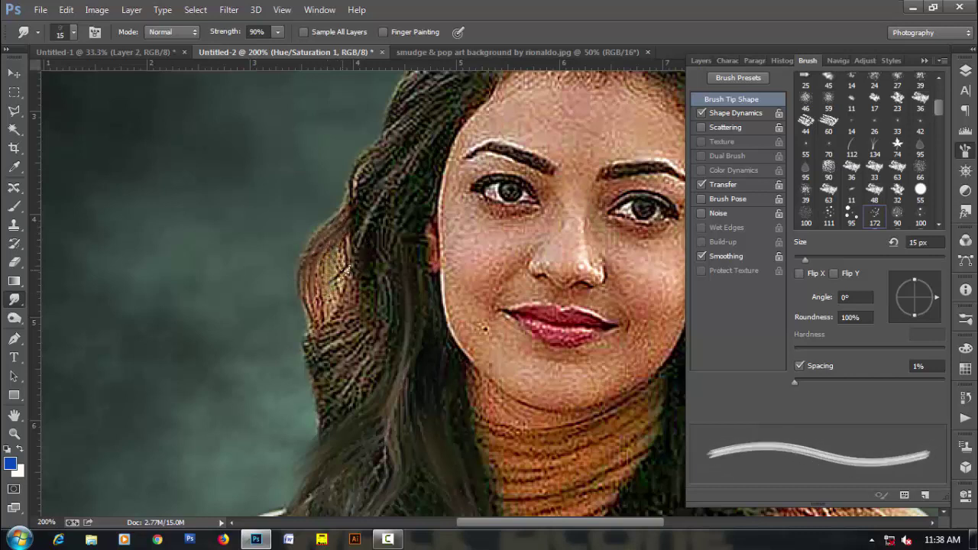
pyautogui.press(']')
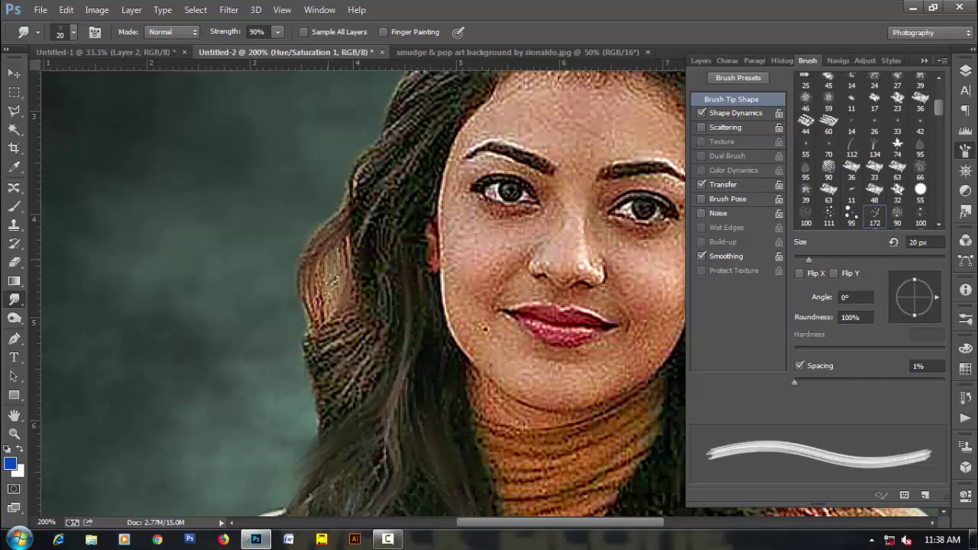
pyautogui.moveTo(332, 283)
pyautogui.mouseDown()
pyautogui.moveTo(344, 217)
pyautogui.moveTo(330, 246)
pyautogui.mouseUp()
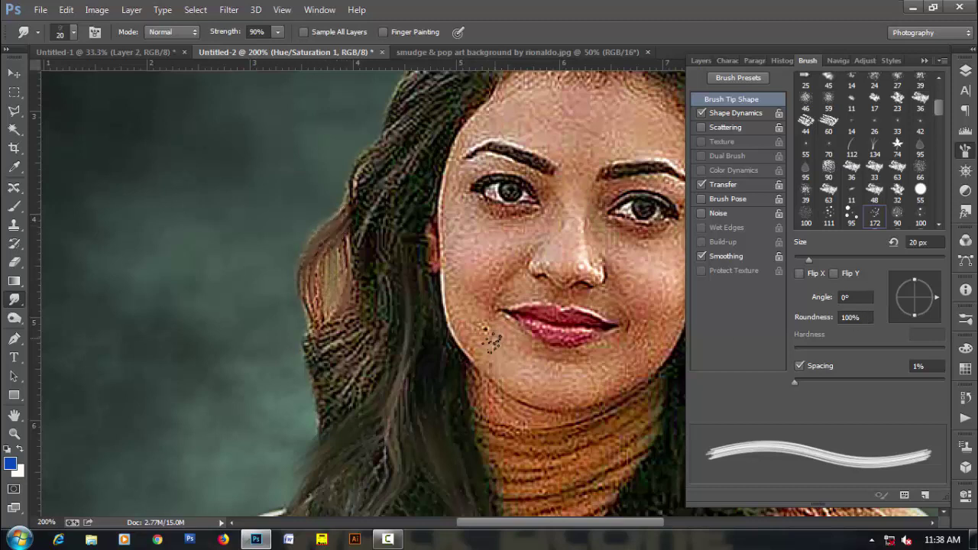
# Step: Rotate the view to follow the hair, then smear the left hair strands downward
pyautogui.press('r')
pyautogui.moveTo(292, 171)
pyautogui.mouseDown()
pyautogui.moveTo(293, 239)
pyautogui.moveTo(321, 290)
pyautogui.mouseUp()
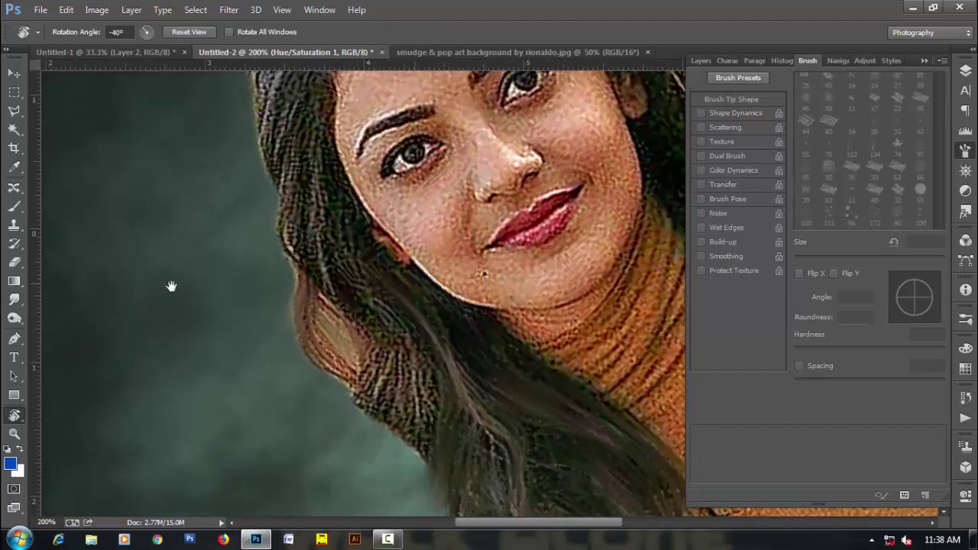
pyautogui.click(14, 299)
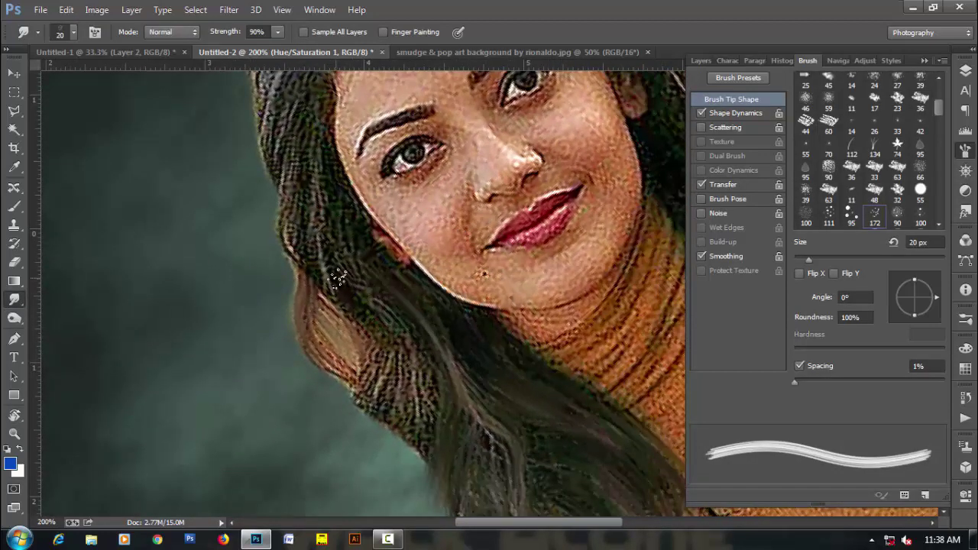
pyautogui.moveTo(340, 284); pyautogui.dragTo(365, 394)
pyautogui.moveTo(366, 306)
pyautogui.mouseDown()
pyautogui.moveTo(378, 336)
pyautogui.moveTo(377, 405)
pyautogui.mouseUp()
pyautogui.moveTo(391, 313); pyautogui.dragTo(393, 416)
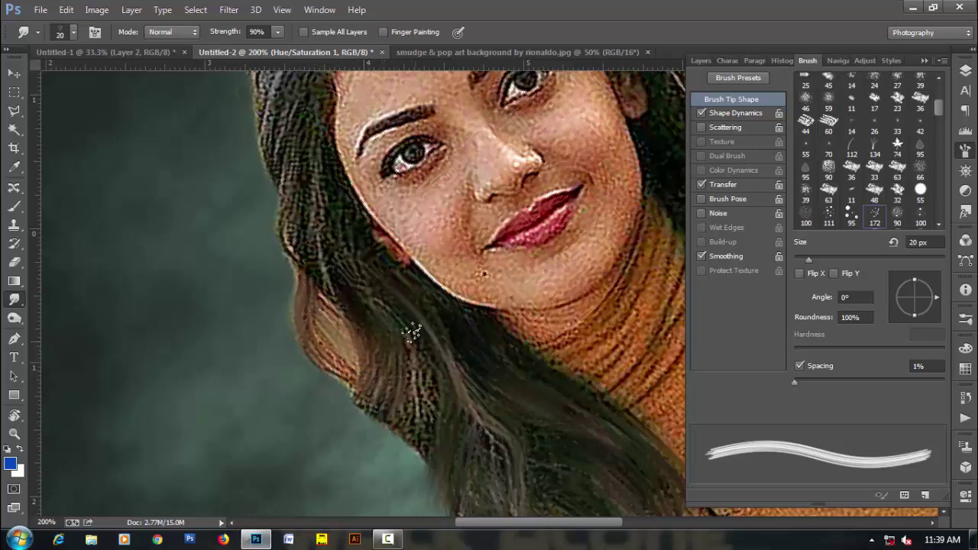
# Step: Smear the lower left strands outward into the teal background and beside the face
pyautogui.moveTo(411, 330); pyautogui.dragTo(405, 428)
pyautogui.moveTo(425, 375); pyautogui.dragTo(424, 433)
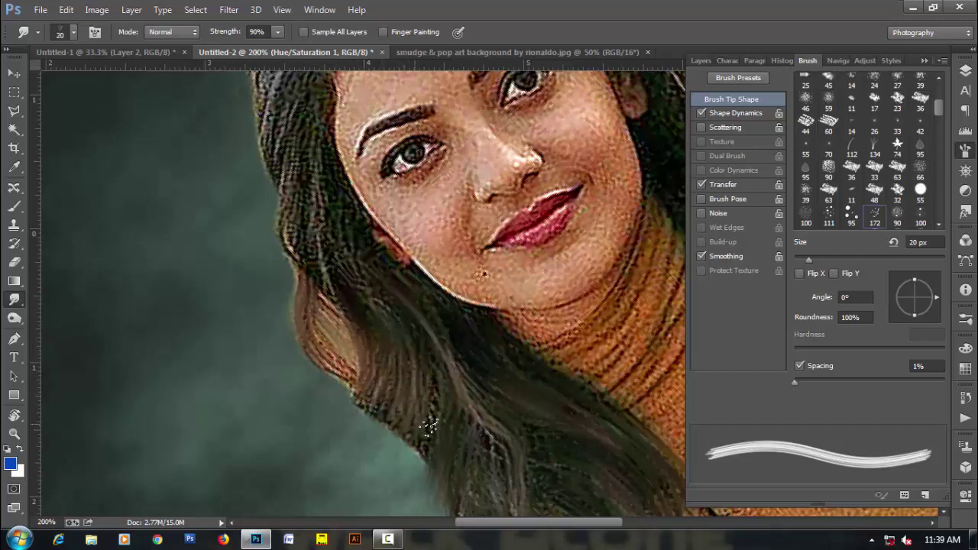
pyautogui.moveTo(436, 385); pyautogui.dragTo(436, 443)
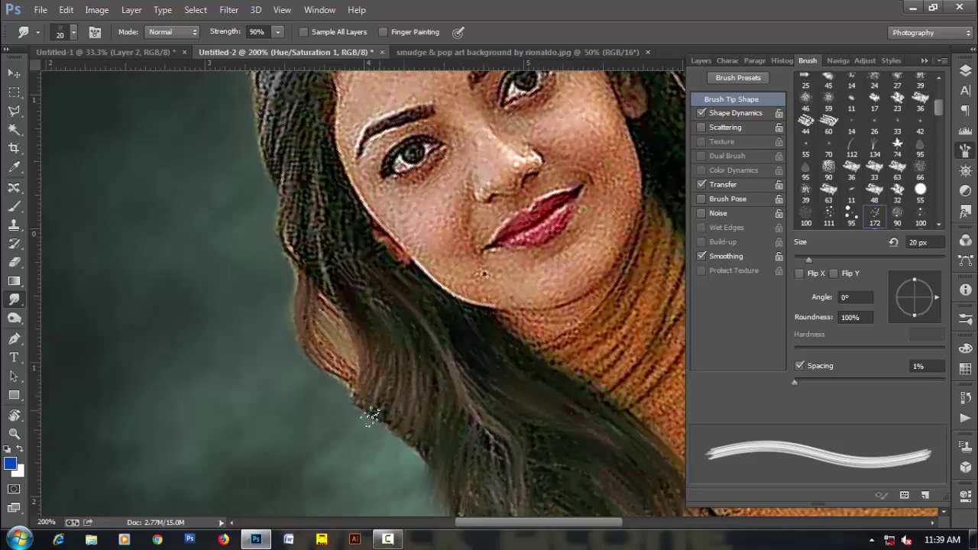
pyautogui.moveTo(370, 416); pyautogui.dragTo(421, 437)
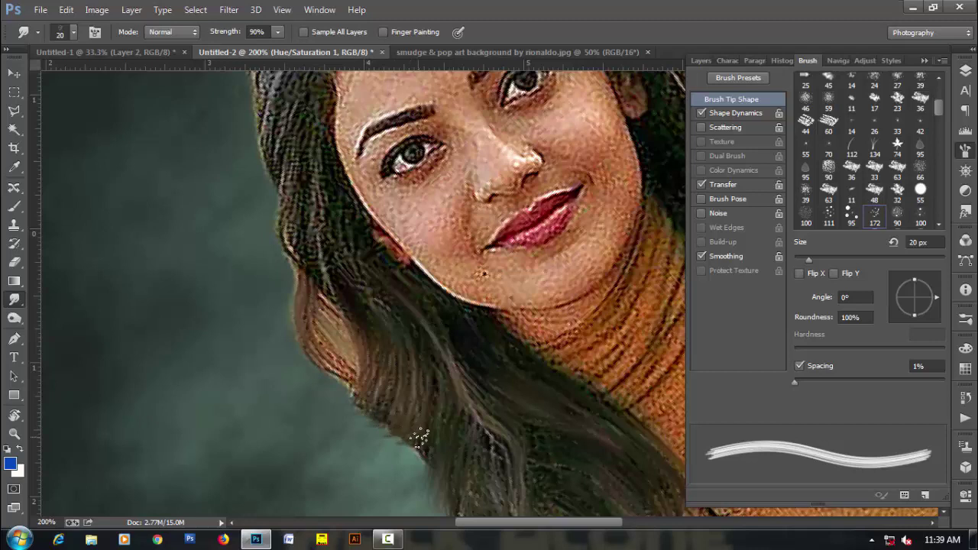
pyautogui.moveTo(340, 244); pyautogui.dragTo(348, 286)
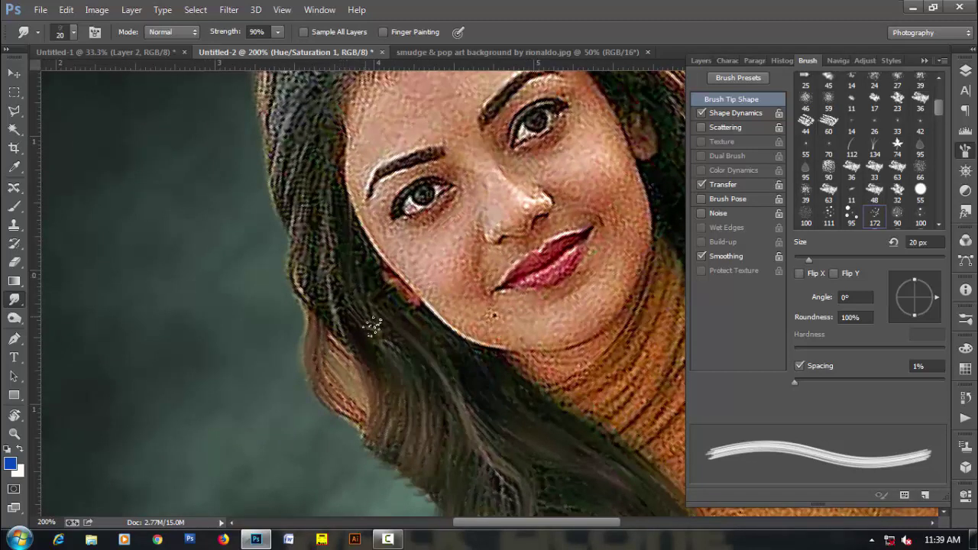
pyautogui.moveTo(362, 239); pyautogui.dragTo(366, 275)
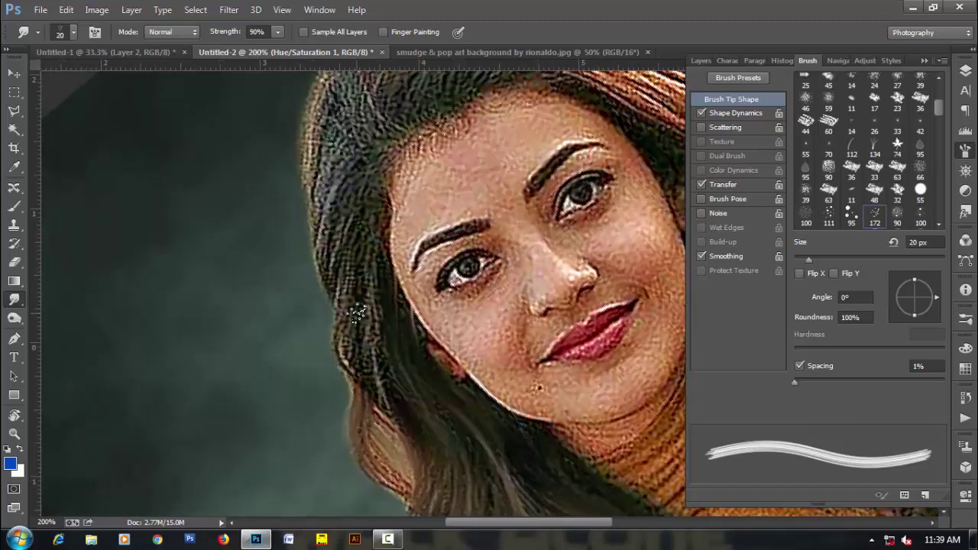
# Step: Rotate the view further, angle the brush tip to about -69°, and smear the hair edge
pyautogui.press('r')
pyautogui.moveTo(334, 200)
pyautogui.mouseDown()
pyautogui.moveTo(292, 250)
pyautogui.moveTo(365, 313)
pyautogui.mouseUp()
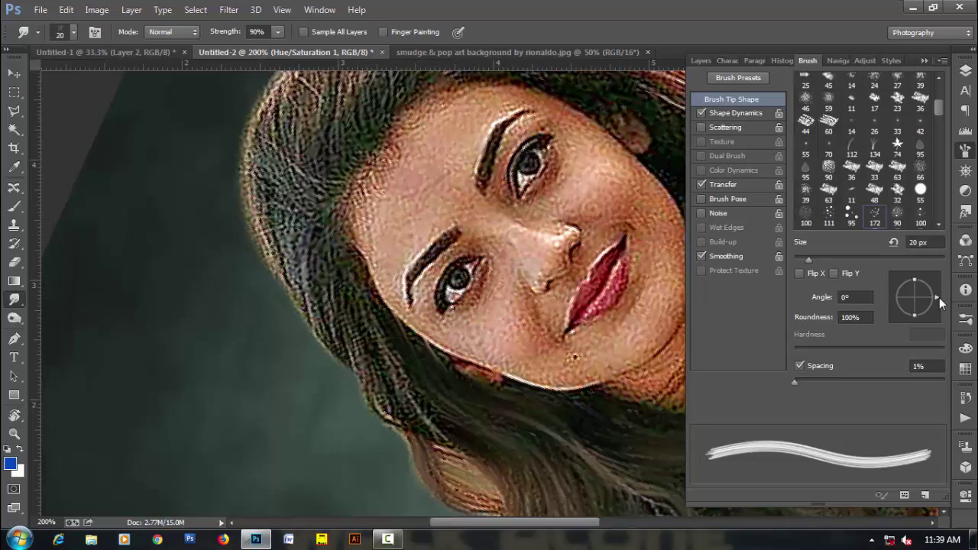
pyautogui.moveTo(940, 303)
pyautogui.mouseDown()
pyautogui.moveTo(932, 287)
pyautogui.moveTo(923, 319)
pyautogui.mouseUp()
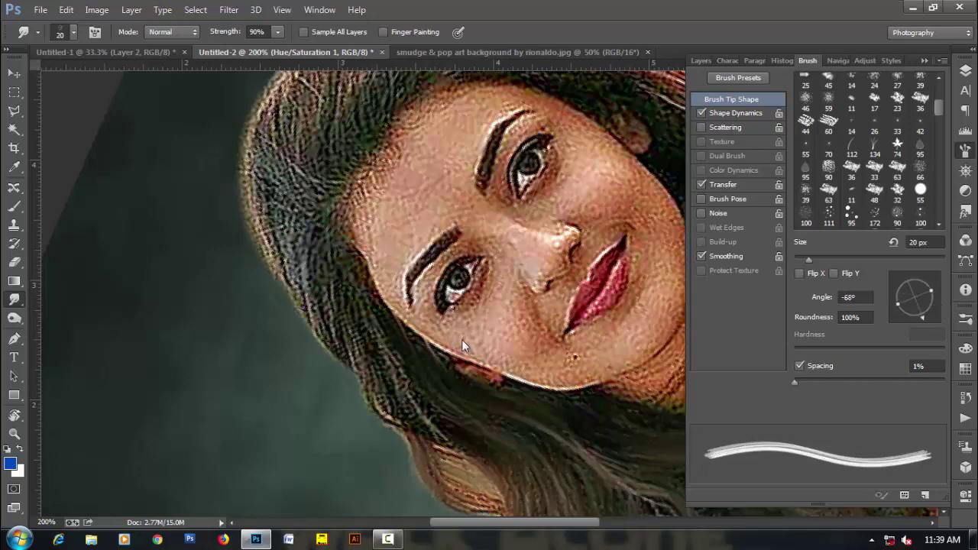
pyautogui.moveTo(363, 275); pyautogui.dragTo(405, 373)
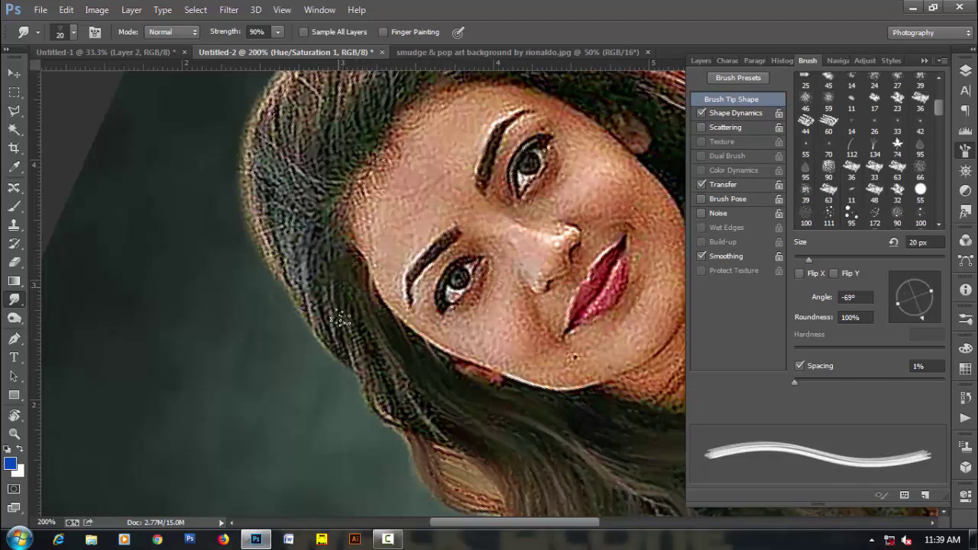
pyautogui.moveTo(344, 285)
pyautogui.mouseDown()
pyautogui.moveTo(355, 289)
pyautogui.moveTo(370, 405)
pyautogui.moveTo(384, 368)
pyautogui.moveTo(474, 457)
pyautogui.moveTo(428, 405)
pyautogui.moveTo(451, 459)
pyautogui.mouseUp()
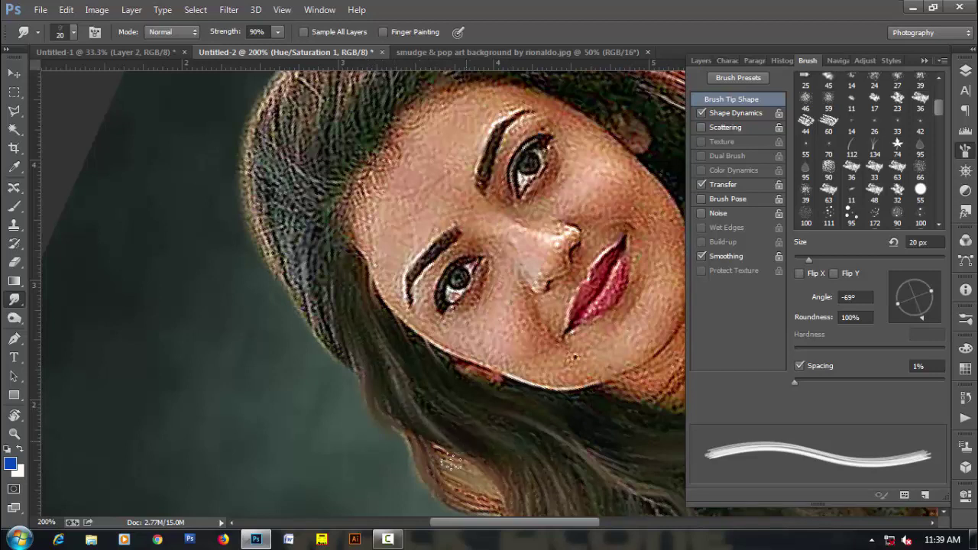
# Step: Keep smearing the dark hair along the outer edge and the lower hair strands
pyautogui.moveTo(325, 286)
pyautogui.mouseDown()
pyautogui.moveTo(341, 243)
pyautogui.moveTo(333, 305)
pyautogui.moveTo(348, 366)
pyautogui.moveTo(336, 230)
pyautogui.moveTo(320, 308)
pyautogui.moveTo(333, 345)
pyautogui.mouseUp()
pyautogui.moveTo(333, 346); pyautogui.dragTo(320, 292)
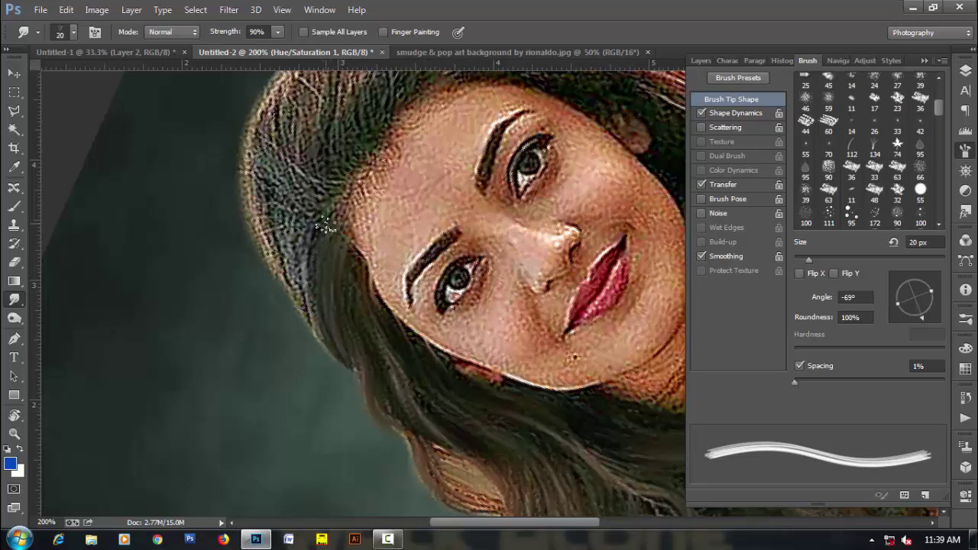
pyautogui.moveTo(326, 226)
pyautogui.mouseDown()
pyautogui.moveTo(322, 333)
pyautogui.moveTo(348, 366)
pyautogui.moveTo(356, 317)
pyautogui.mouseUp()
pyautogui.moveTo(341, 276); pyautogui.dragTo(361, 330)
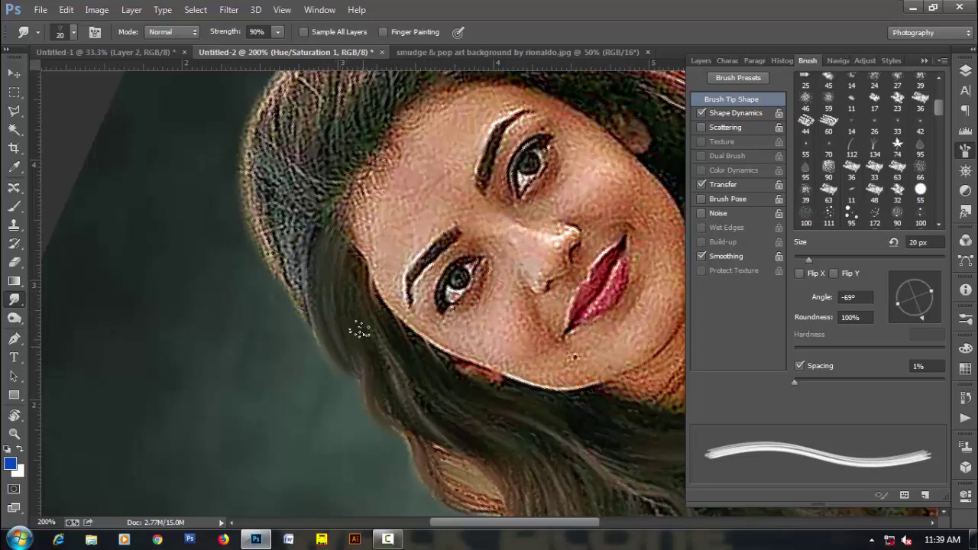
pyautogui.moveTo(359, 289)
pyautogui.mouseDown()
pyautogui.moveTo(399, 406)
pyautogui.moveTo(385, 379)
pyautogui.moveTo(454, 419)
pyautogui.moveTo(463, 411)
pyautogui.moveTo(436, 447)
pyautogui.moveTo(457, 470)
pyautogui.moveTo(439, 450)
pyautogui.mouseUp()
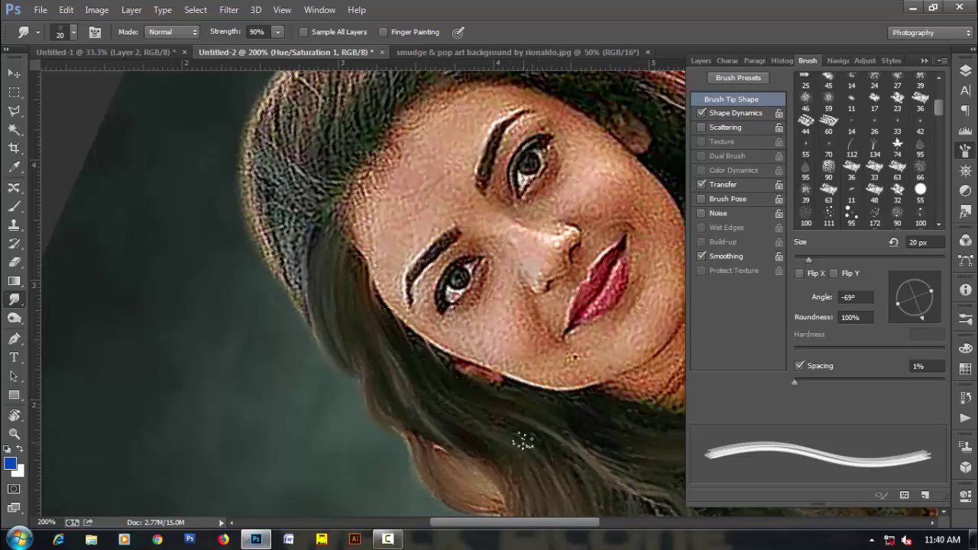
pyautogui.moveTo(523, 455); pyautogui.dragTo(313, 294)
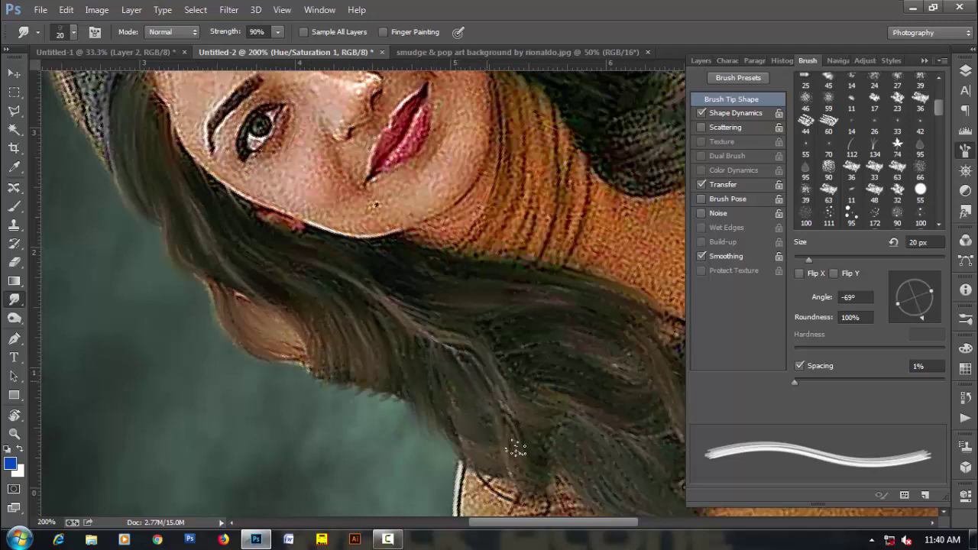
pyautogui.moveTo(517, 451); pyautogui.dragTo(551, 441)
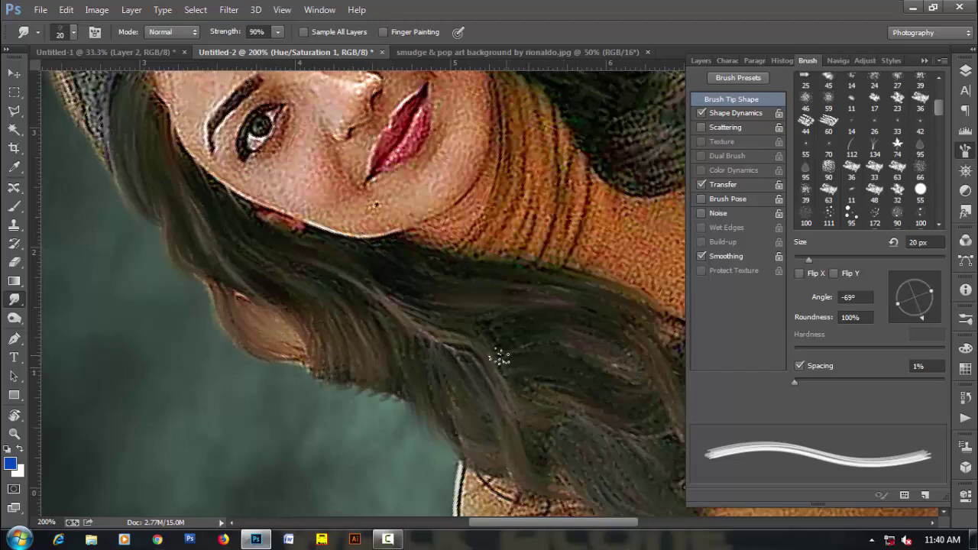
pyautogui.moveTo(222, 401)
pyautogui.mouseDown()
pyautogui.moveTo(432, 313)
pyautogui.moveTo(359, 374)
pyautogui.moveTo(474, 335)
pyautogui.mouseUp()
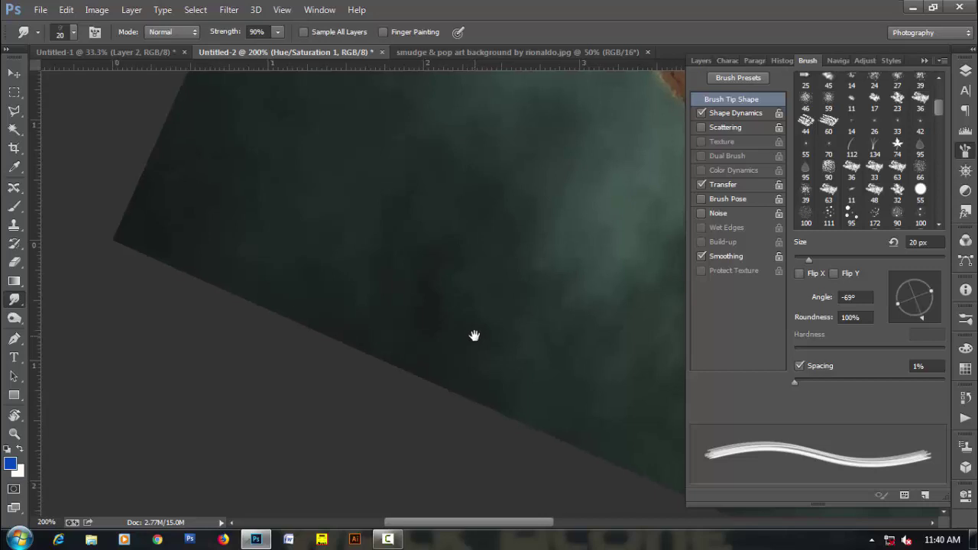
# Step: Bring the face back into view and, with a 15 px brush, smear lower hair strands near the jaw
pyautogui.click(389, 539)
pyautogui.click(390, 538)
pyautogui.moveTo(636, 177)
pyautogui.mouseDown()
pyautogui.moveTo(509, 242)
pyautogui.moveTo(559, 324)
pyautogui.moveTo(505, 242)
pyautogui.mouseUp()
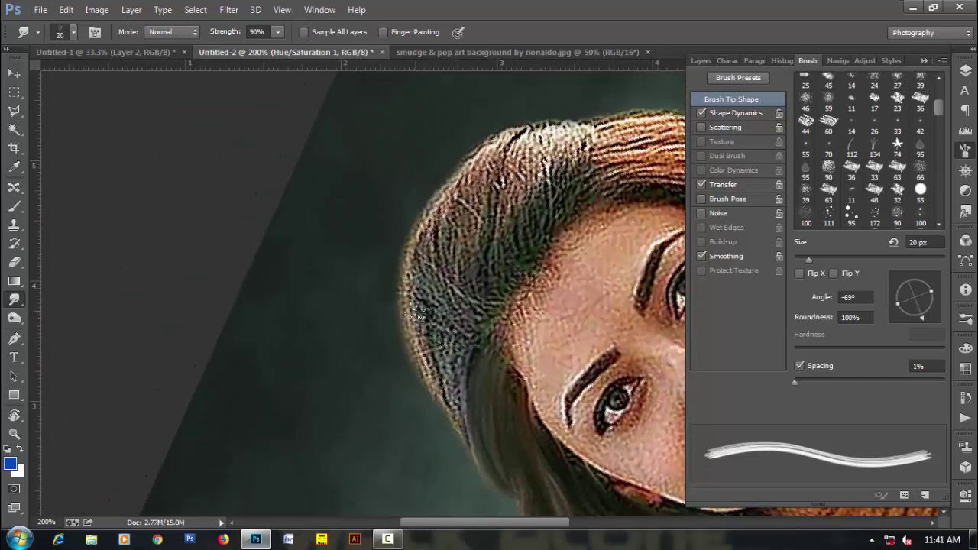
pyautogui.moveTo(417, 312)
pyautogui.mouseDown()
pyautogui.moveTo(434, 387)
pyautogui.moveTo(450, 394)
pyautogui.moveTo(459, 357)
pyautogui.mouseUp()
pyautogui.press('[')
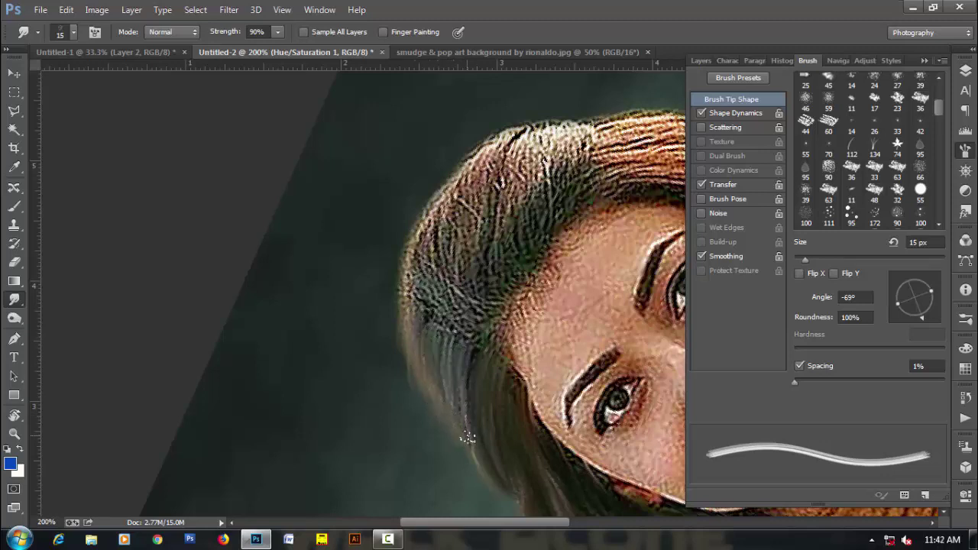
pyautogui.moveTo(498, 442); pyautogui.dragTo(458, 344)
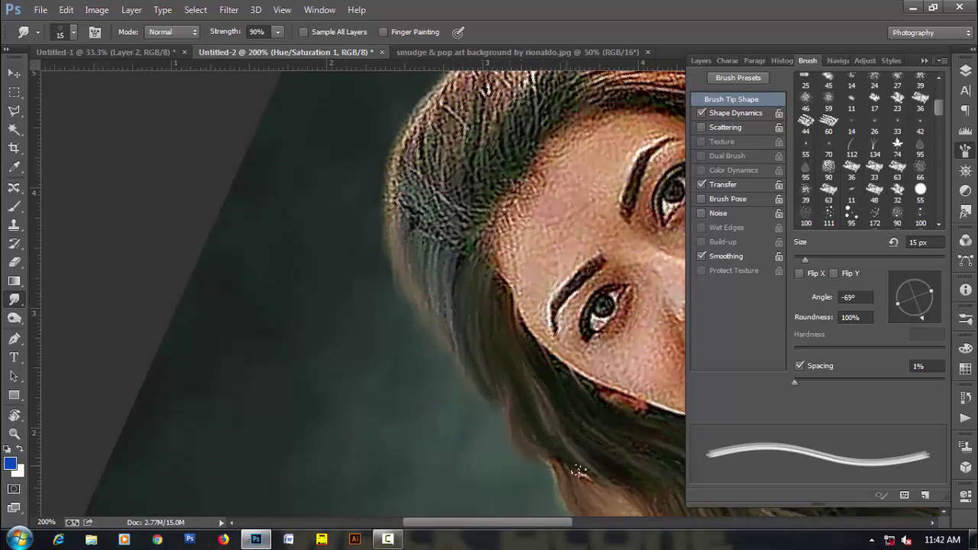
pyautogui.moveTo(578, 471); pyautogui.dragTo(478, 356)
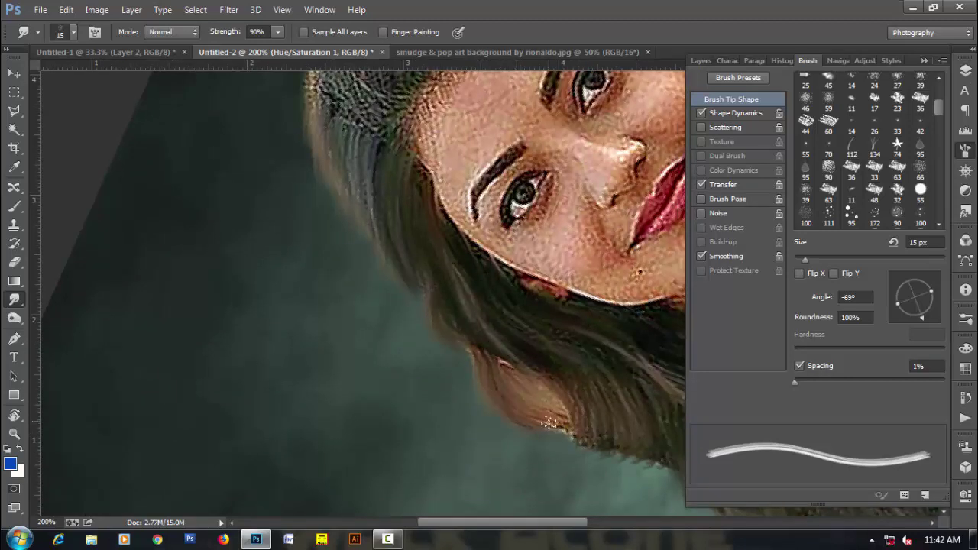
# Step: Rotate the canvas view to about 30° so the face sits nearly upright
pyautogui.moveTo(583, 386)
pyautogui.mouseDown()
pyautogui.moveTo(321, 386)
pyautogui.moveTo(484, 371)
pyautogui.moveTo(474, 212)
pyautogui.moveTo(580, 209)
pyautogui.moveTo(575, 260)
pyautogui.moveTo(570, 244)
pyautogui.mouseUp()
pyautogui.press('r')
pyautogui.moveTo(133, 77); pyautogui.dragTo(42, 284)
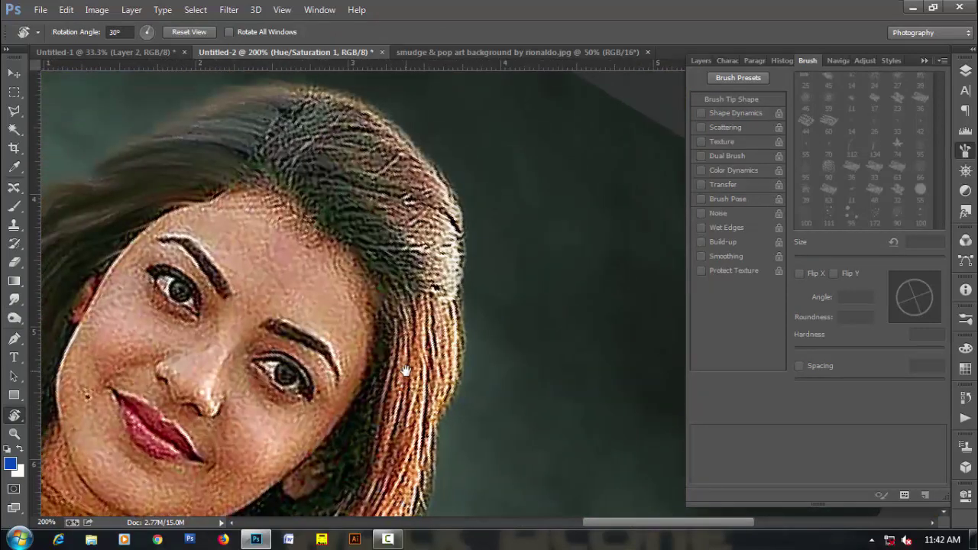
# Step: Angle the smudge tip to about -31° and smear the right hair edge into downward strands
pyautogui.click(14, 300)
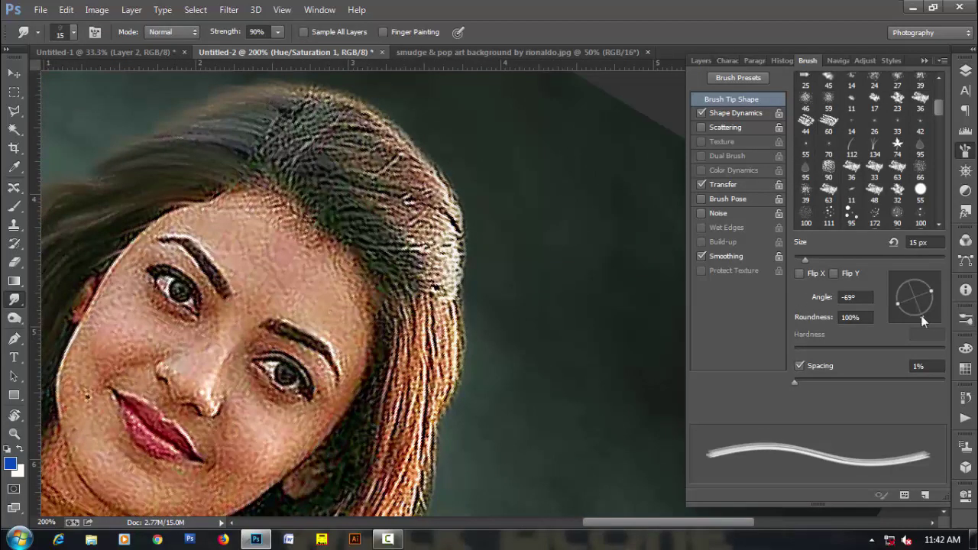
pyautogui.moveTo(921, 316); pyautogui.dragTo(929, 306)
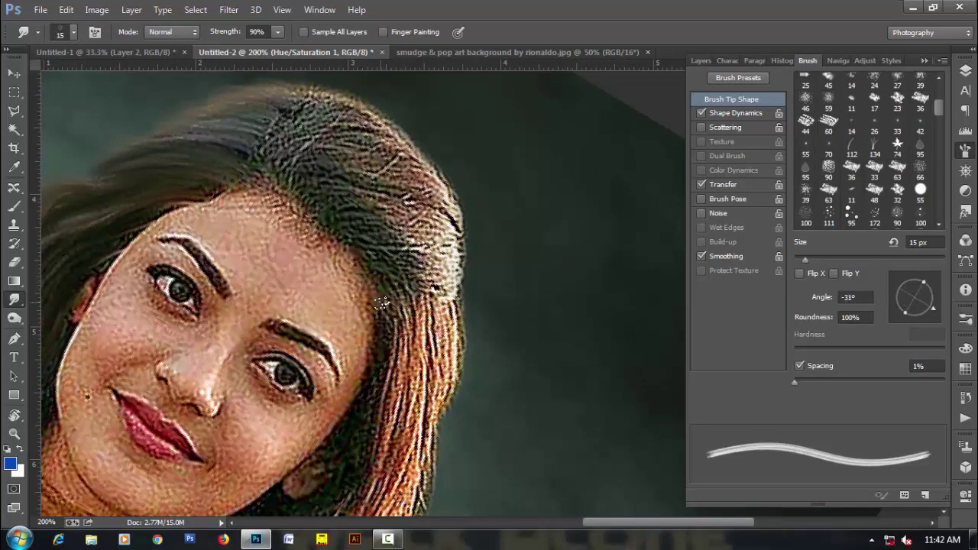
pyautogui.moveTo(381, 308); pyautogui.dragTo(388, 339)
pyautogui.moveTo(386, 304)
pyautogui.mouseDown()
pyautogui.moveTo(398, 336)
pyautogui.moveTo(426, 359)
pyautogui.moveTo(425, 305)
pyautogui.moveTo(431, 382)
pyautogui.mouseUp()
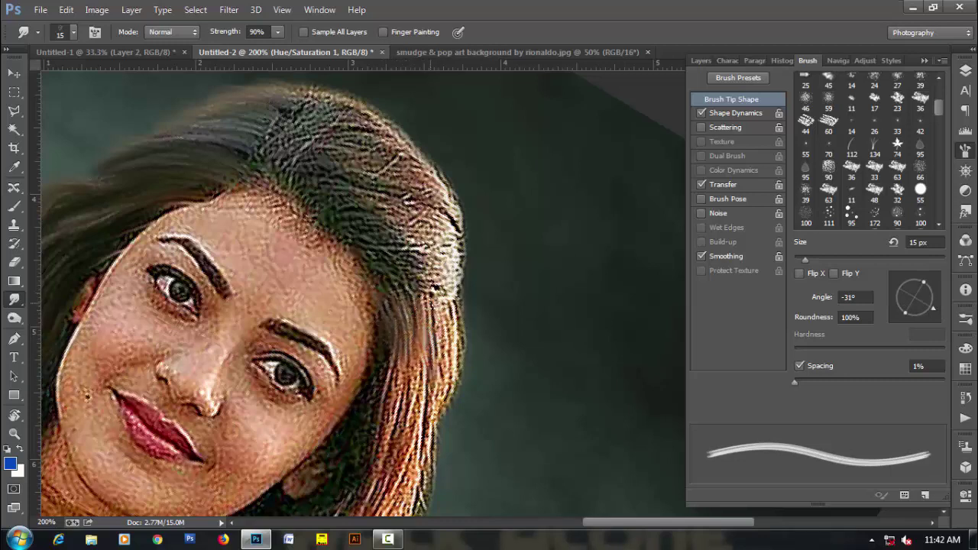
pyautogui.moveTo(433, 290)
pyautogui.mouseDown()
pyautogui.moveTo(437, 370)
pyautogui.moveTo(452, 309)
pyautogui.mouseUp()
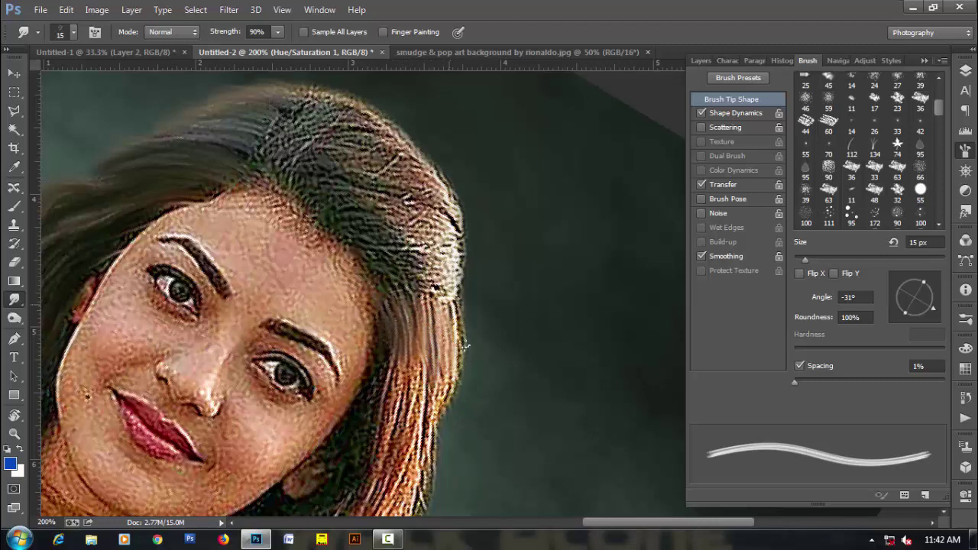
pyautogui.moveTo(464, 346)
pyautogui.mouseDown()
pyautogui.moveTo(452, 302)
pyautogui.moveTo(461, 386)
pyautogui.moveTo(450, 357)
pyautogui.moveTo(446, 420)
pyautogui.mouseUp()
pyautogui.moveTo(439, 363); pyautogui.dragTo(445, 423)
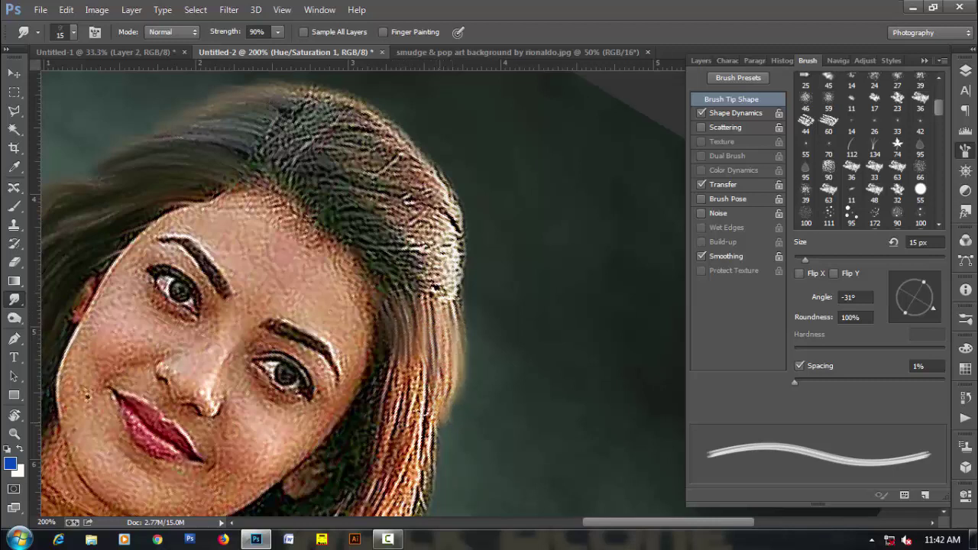
# Step: Set the brush to 20 px at -36° and streak the right hair edge down toward the neck
pyautogui.press(']')
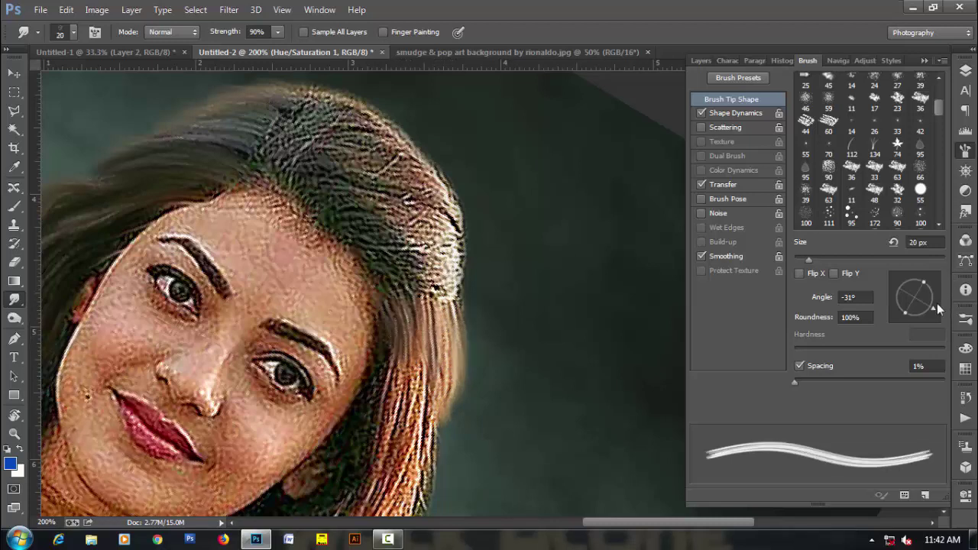
pyautogui.moveTo(933, 308); pyautogui.dragTo(932, 310)
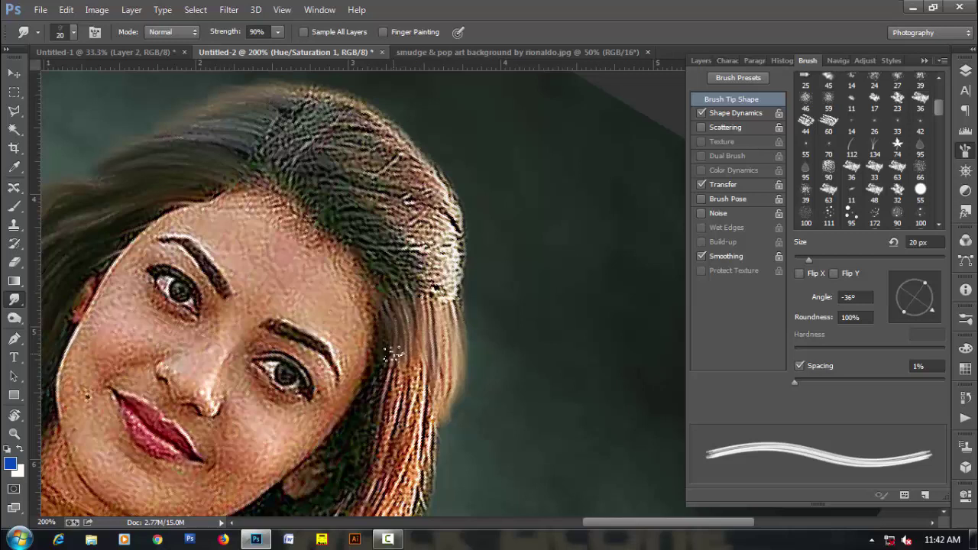
pyautogui.moveTo(394, 352)
pyautogui.mouseDown()
pyautogui.moveTo(412, 386)
pyautogui.moveTo(441, 391)
pyautogui.moveTo(430, 459)
pyautogui.mouseUp()
pyautogui.moveTo(440, 413); pyautogui.dragTo(432, 478)
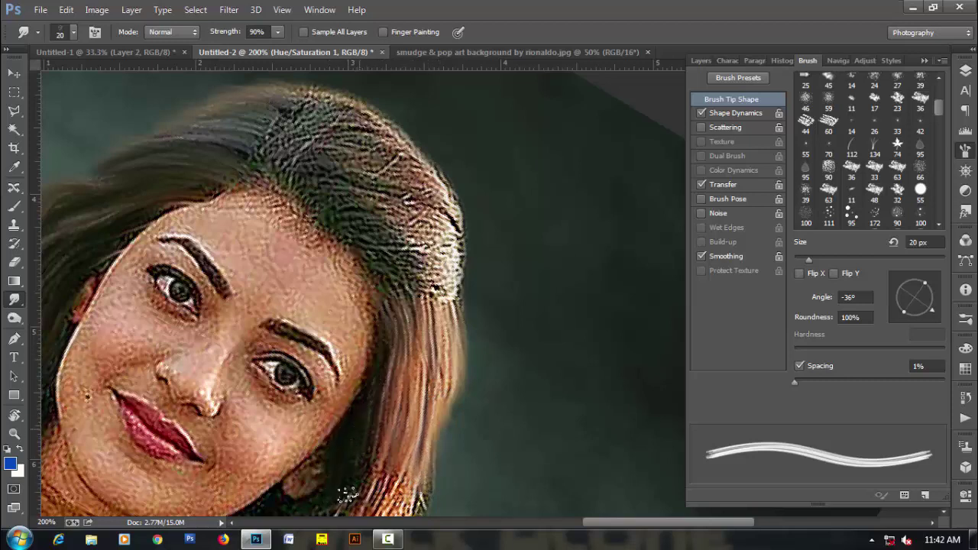
pyautogui.moveTo(365, 466); pyautogui.dragTo(367, 349)
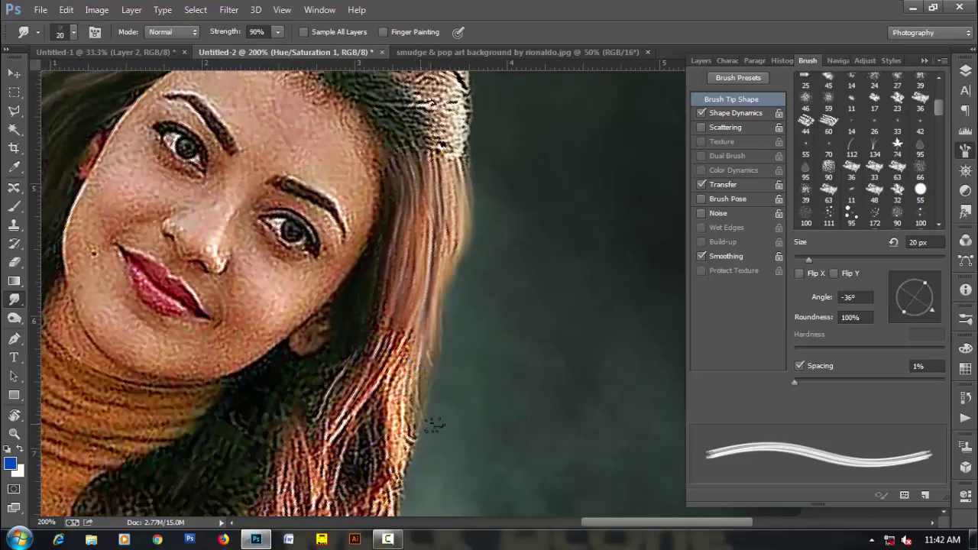
pyautogui.moveTo(430, 338); pyautogui.dragTo(436, 387)
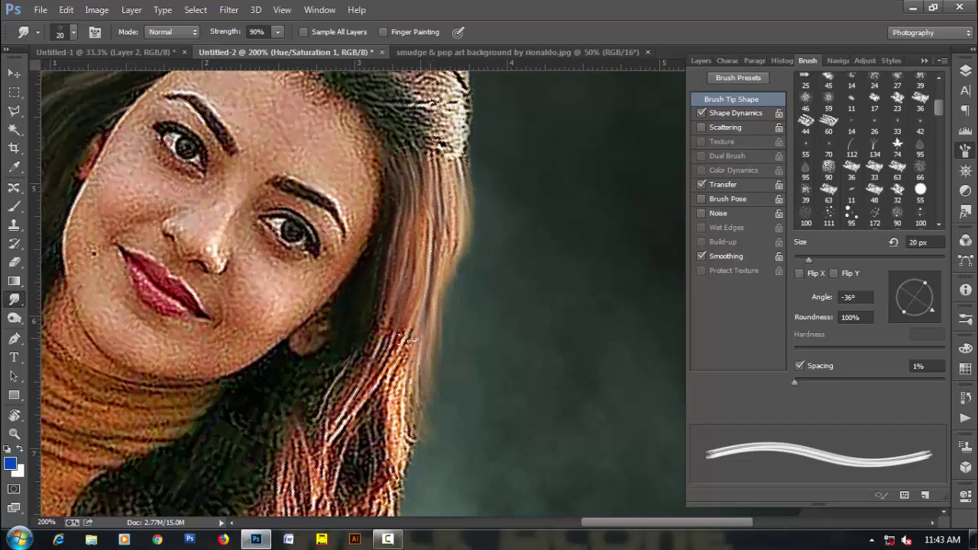
pyautogui.moveTo(409, 340)
pyautogui.mouseDown()
pyautogui.moveTo(393, 386)
pyautogui.moveTo(397, 466)
pyautogui.moveTo(410, 442)
pyautogui.moveTo(425, 452)
pyautogui.mouseUp()
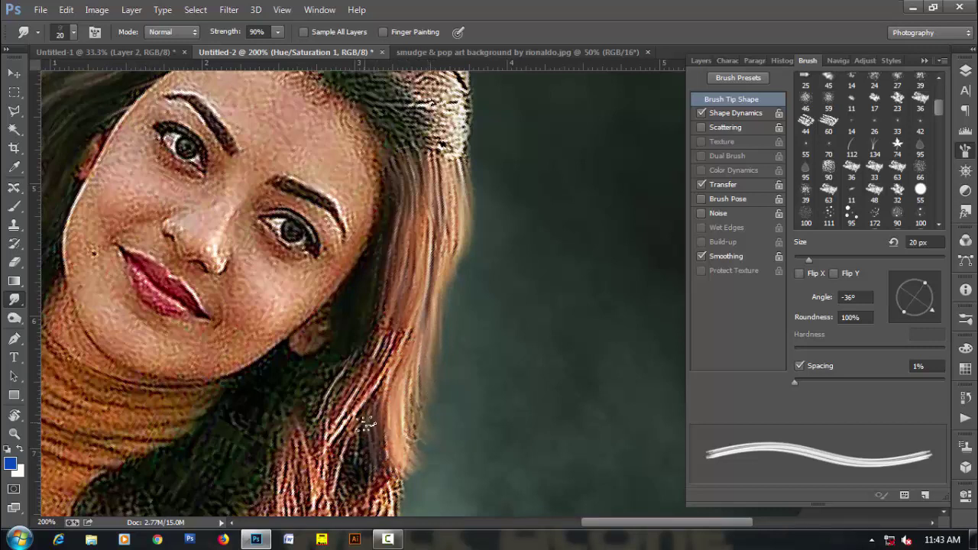
pyautogui.moveTo(367, 424); pyautogui.dragTo(357, 477)
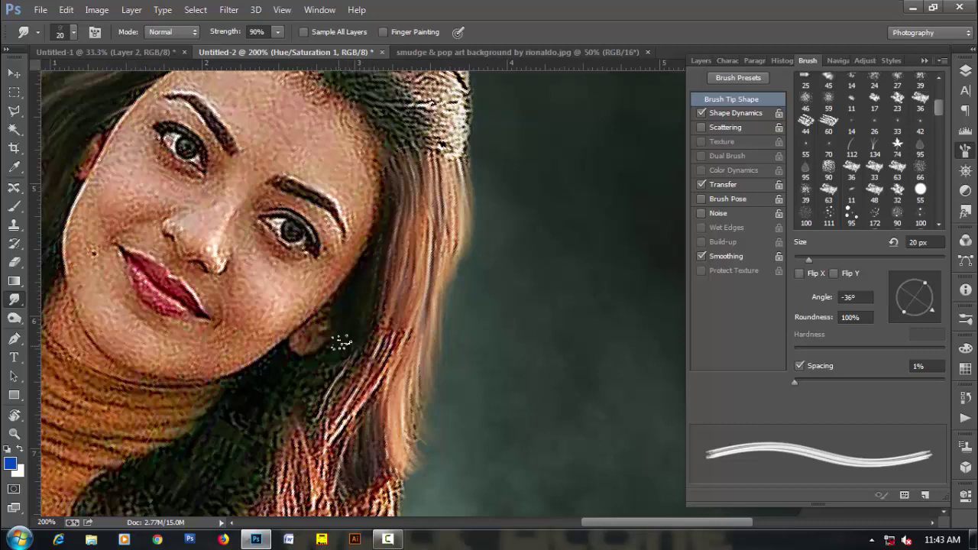
# Step: Smudge the hair below the ear into long streaks reaching toward the neck
pyautogui.moveTo(341, 343); pyautogui.dragTo(293, 381)
pyautogui.moveTo(351, 339); pyautogui.dragTo(287, 408)
pyautogui.moveTo(339, 370); pyautogui.dragTo(306, 422)
pyautogui.moveTo(367, 338); pyautogui.dragTo(315, 425)
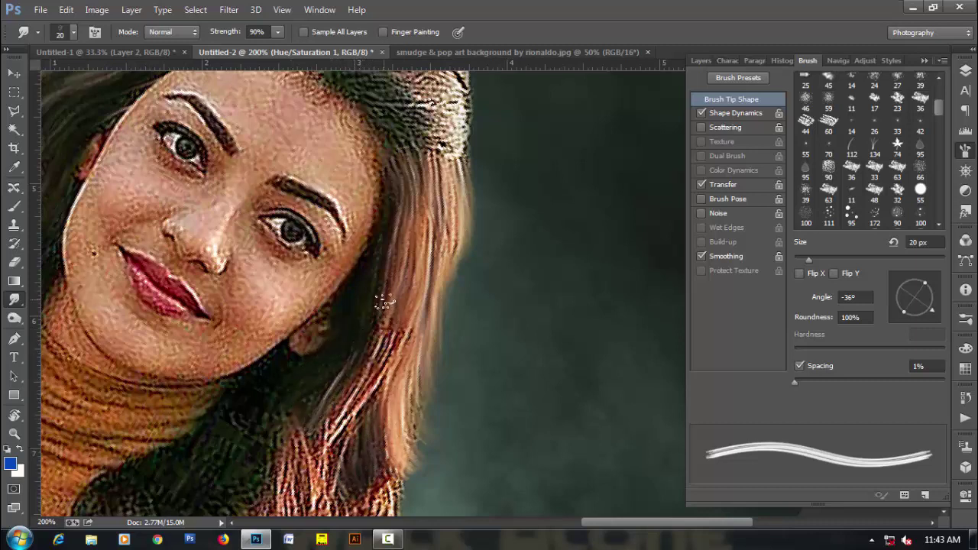
pyautogui.moveTo(383, 302); pyautogui.dragTo(329, 425)
pyautogui.moveTo(394, 275); pyautogui.dragTo(347, 397)
pyautogui.moveTo(400, 320)
pyautogui.mouseDown()
pyautogui.moveTo(329, 428)
pyautogui.moveTo(336, 432)
pyautogui.mouseUp()
pyautogui.moveTo(375, 344); pyautogui.dragTo(328, 453)
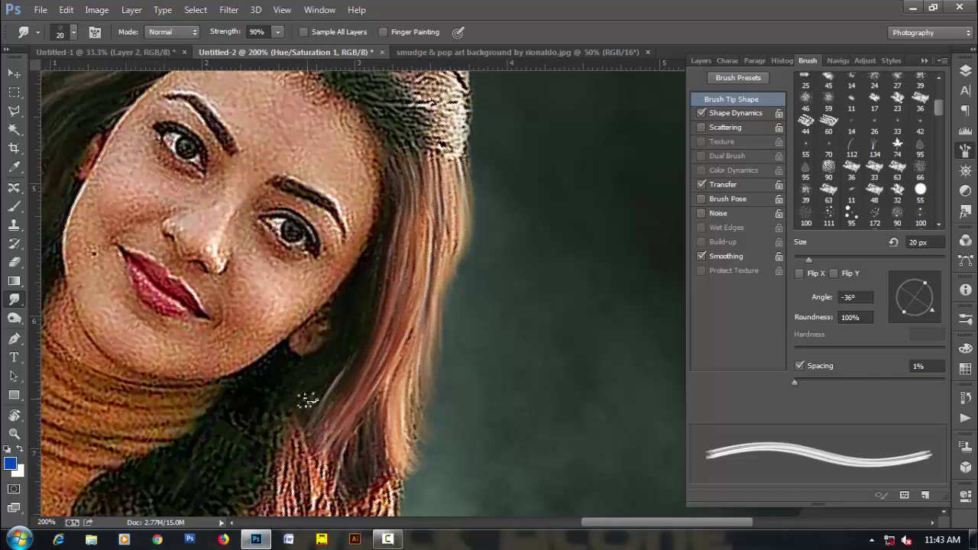
# Step: Smudge the dark hair over the neck downward toward the sweater edge
pyautogui.scroll(-3, 299, 352)
pyautogui.moveTo(282, 263); pyautogui.dragTo(224, 335)
pyautogui.moveTo(296, 282); pyautogui.dragTo(251, 353)
pyautogui.moveTo(276, 321); pyautogui.dragTo(260, 387)
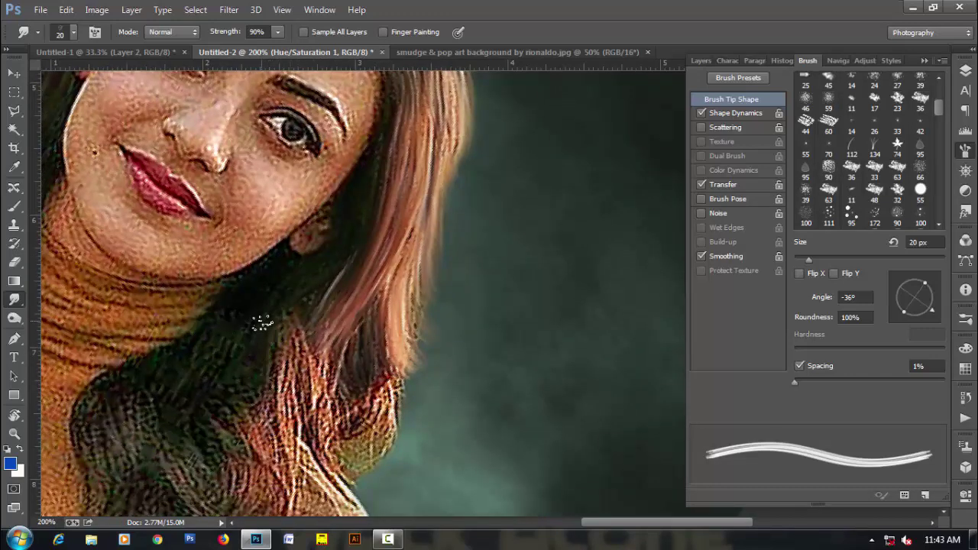
pyautogui.moveTo(265, 323); pyautogui.dragTo(258, 382)
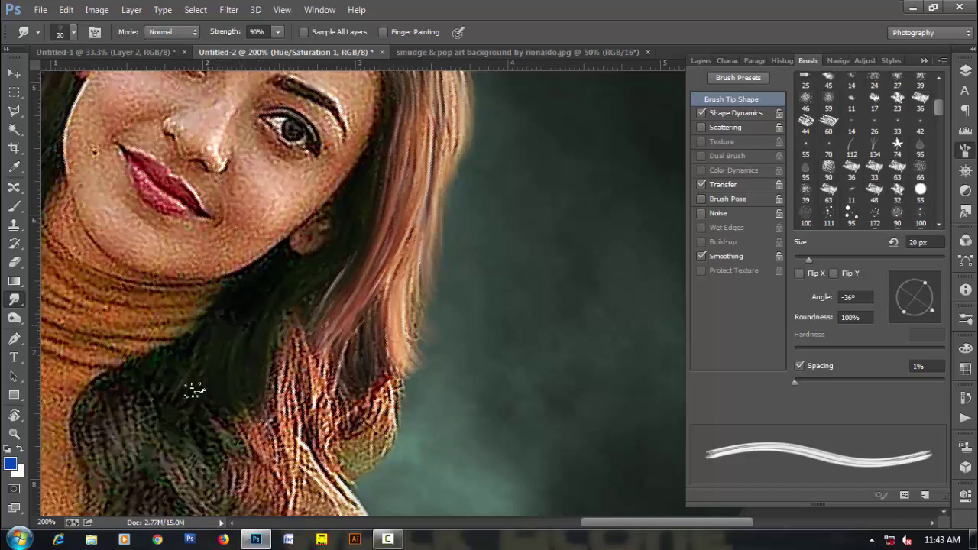
pyautogui.moveTo(204, 367)
pyautogui.mouseDown()
pyautogui.moveTo(254, 417)
pyautogui.moveTo(252, 396)
pyautogui.moveTo(276, 461)
pyautogui.mouseUp()
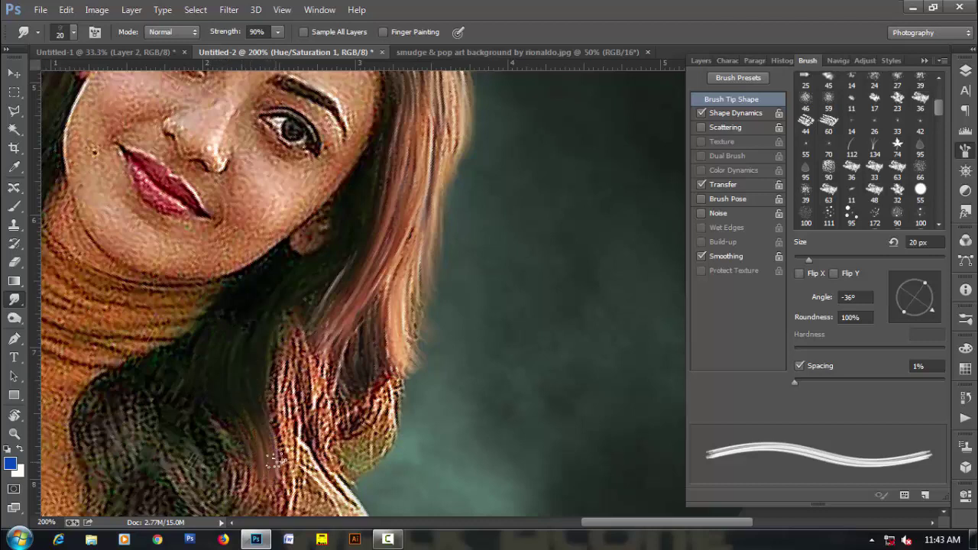
# Step: Blend the pink hair down into the sweater with long strokes
pyautogui.moveTo(285, 317); pyautogui.dragTo(288, 451)
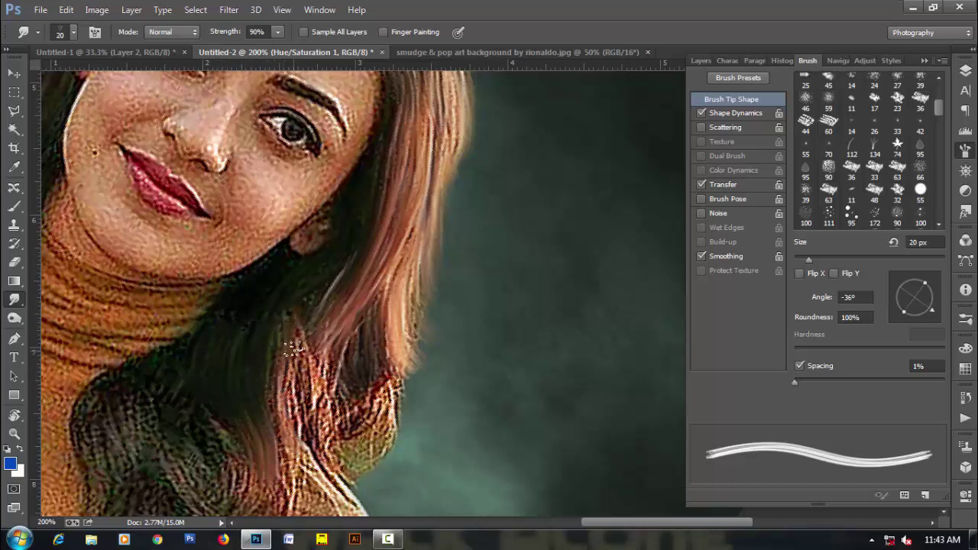
pyautogui.moveTo(290, 343); pyautogui.dragTo(305, 466)
pyautogui.moveTo(300, 361); pyautogui.dragTo(336, 474)
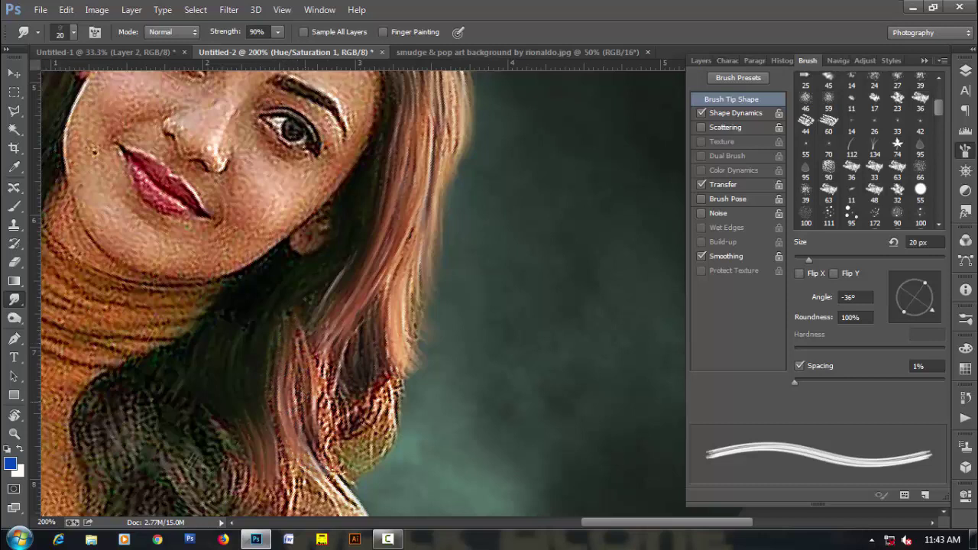
pyautogui.moveTo(297, 367); pyautogui.dragTo(340, 482)
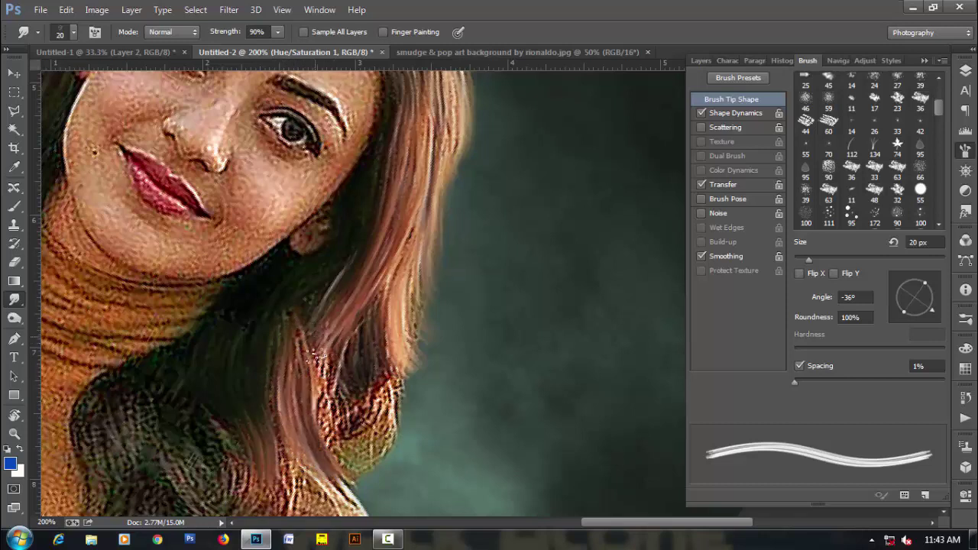
pyautogui.moveTo(315, 356); pyautogui.dragTo(326, 425)
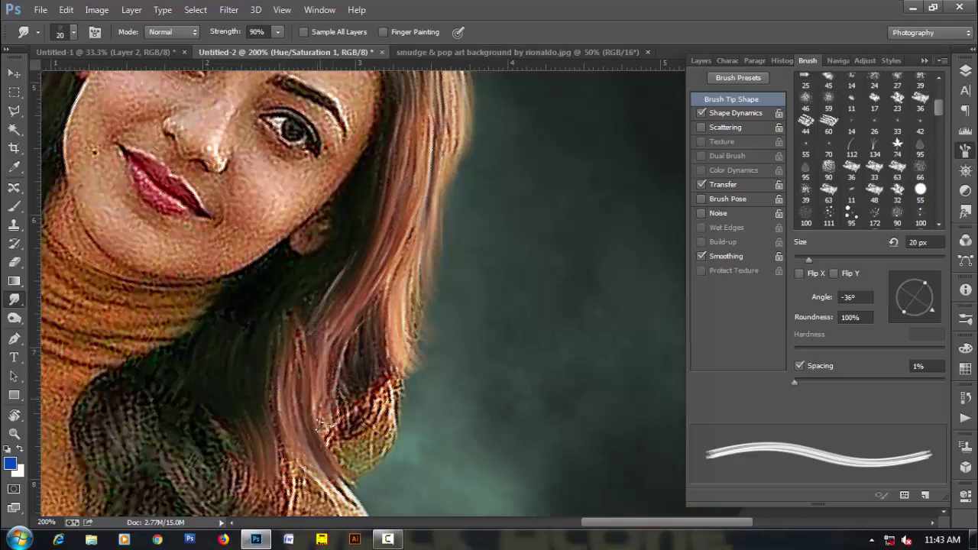
# Step: Streak the pink hair ends into the sweater and smooth the hair edge along the shoulder
pyautogui.moveTo(336, 382)
pyautogui.mouseDown()
pyautogui.moveTo(359, 428)
pyautogui.moveTo(391, 428)
pyautogui.mouseUp()
pyautogui.moveTo(371, 386); pyautogui.dragTo(401, 426)
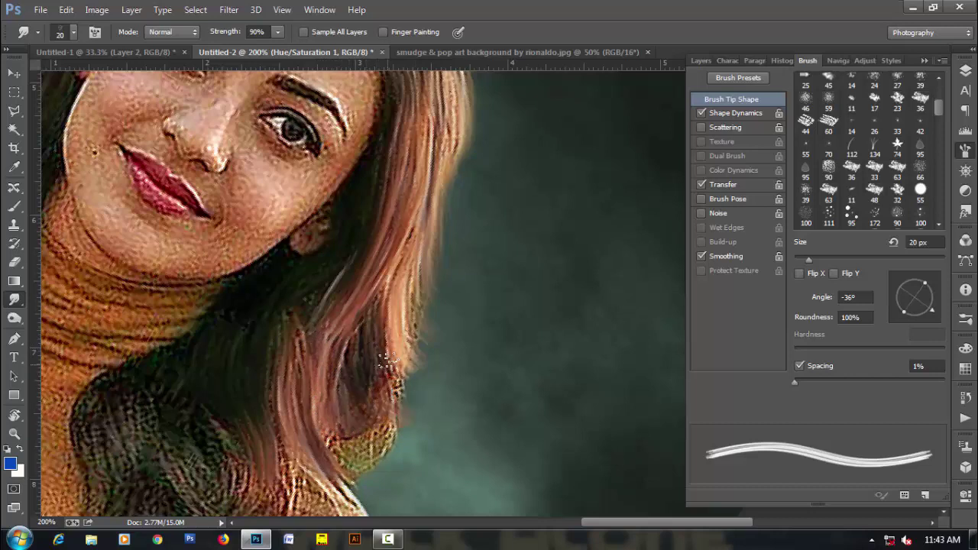
pyautogui.moveTo(387, 359)
pyautogui.mouseDown()
pyautogui.moveTo(404, 401)
pyautogui.moveTo(394, 429)
pyautogui.mouseUp()
pyautogui.moveTo(360, 400)
pyautogui.mouseDown()
pyautogui.moveTo(382, 439)
pyautogui.moveTo(355, 451)
pyautogui.mouseUp()
pyautogui.moveTo(393, 418)
pyautogui.mouseDown()
pyautogui.moveTo(385, 451)
pyautogui.moveTo(380, 441)
pyautogui.moveTo(363, 455)
pyautogui.moveTo(349, 445)
pyautogui.moveTo(356, 464)
pyautogui.mouseUp()
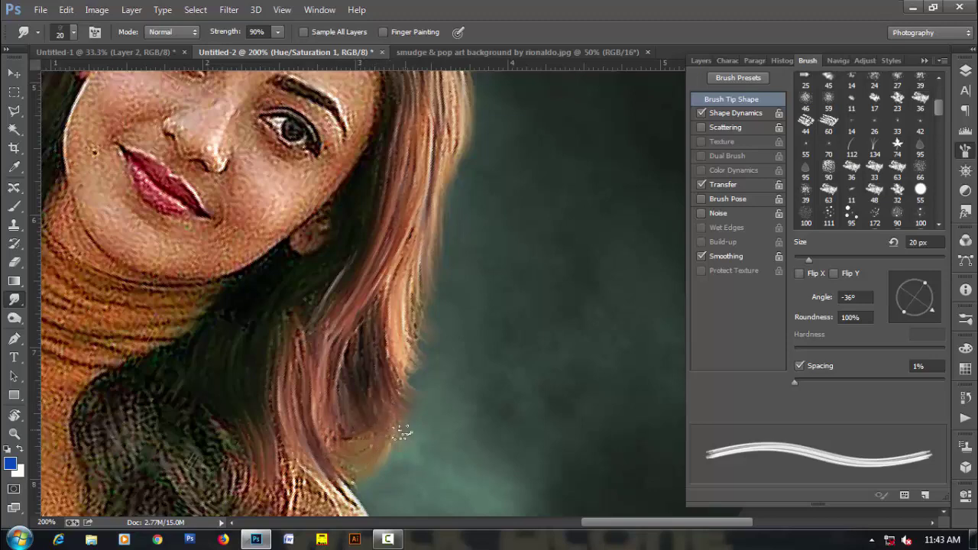
pyautogui.moveTo(404, 321); pyautogui.dragTo(423, 352)
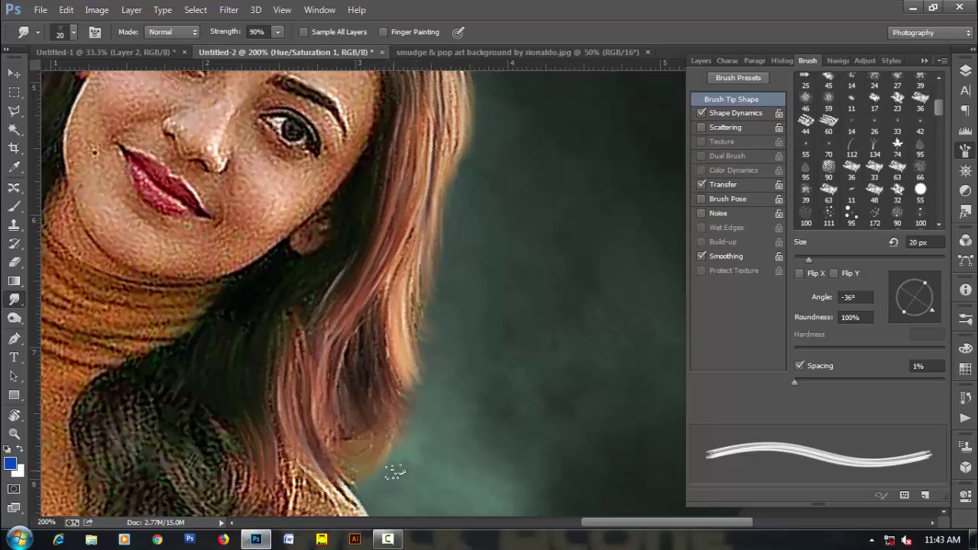
pyautogui.moveTo(393, 472)
pyautogui.mouseDown()
pyautogui.moveTo(410, 382)
pyautogui.moveTo(388, 371)
pyautogui.moveTo(268, 219)
pyautogui.mouseUp()
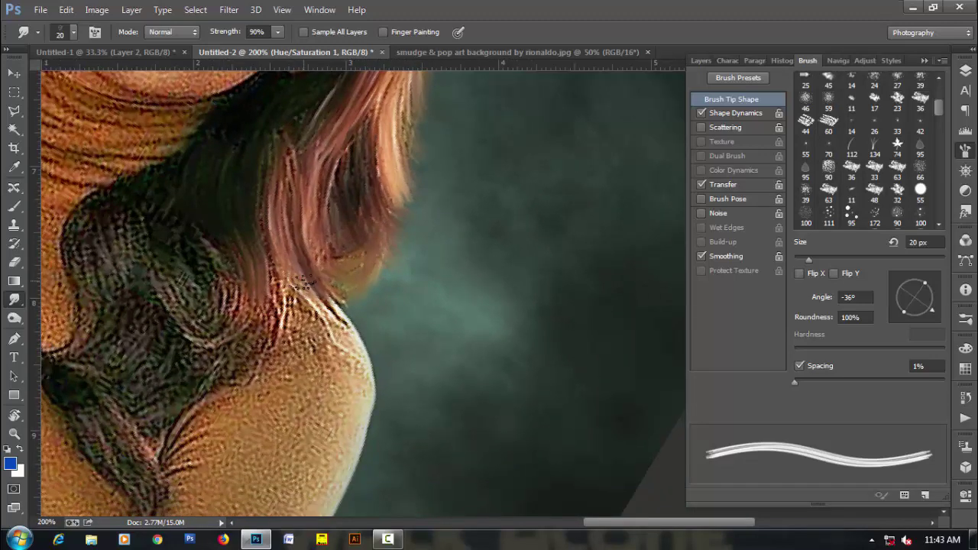
# Step: Smudge the dark hair strands above the shoulder downward into smoother wisps
pyautogui.moveTo(306, 282)
pyautogui.mouseDown()
pyautogui.moveTo(327, 321)
pyautogui.moveTo(293, 275)
pyautogui.mouseUp()
pyautogui.moveTo(331, 332)
pyautogui.mouseDown()
pyautogui.moveTo(267, 244)
pyautogui.moveTo(279, 328)
pyautogui.moveTo(260, 317)
pyautogui.moveTo(229, 379)
pyautogui.moveTo(290, 329)
pyautogui.moveTo(237, 380)
pyautogui.mouseUp()
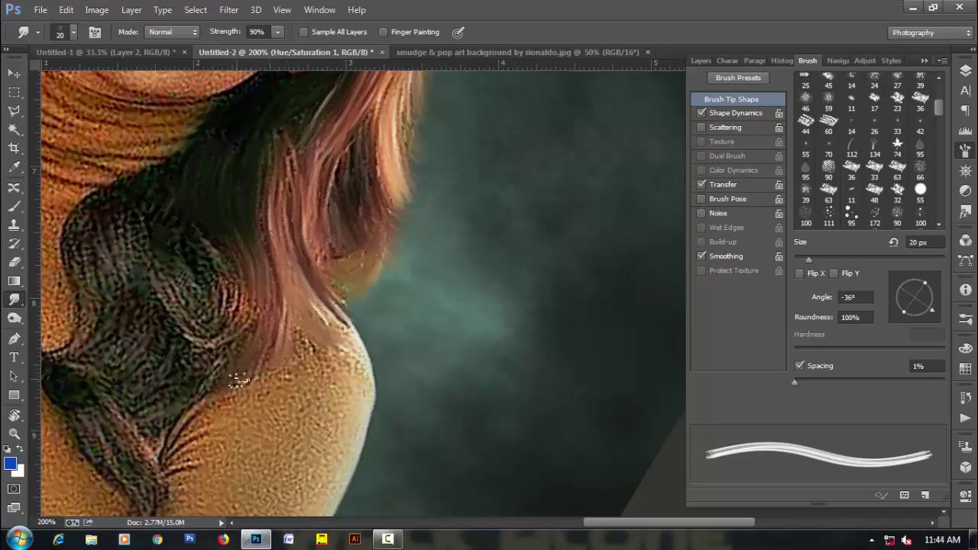
pyautogui.moveTo(229, 345); pyautogui.dragTo(254, 354)
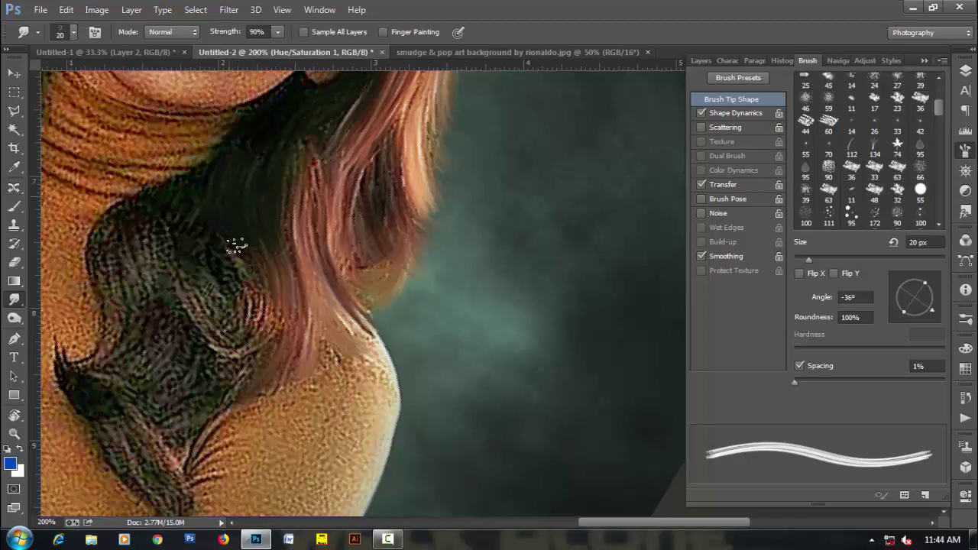
pyautogui.moveTo(230, 244)
pyautogui.mouseDown()
pyautogui.moveTo(257, 324)
pyautogui.moveTo(280, 312)
pyautogui.moveTo(252, 380)
pyautogui.mouseUp()
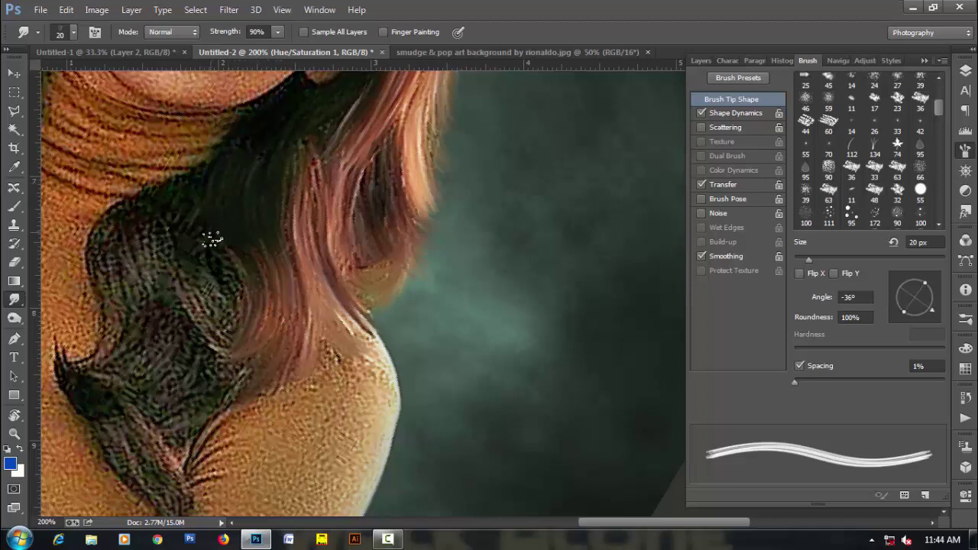
pyautogui.moveTo(213, 240)
pyautogui.mouseDown()
pyautogui.moveTo(211, 277)
pyautogui.moveTo(201, 267)
pyautogui.moveTo(229, 324)
pyautogui.moveTo(224, 350)
pyautogui.moveTo(175, 244)
pyautogui.moveTo(219, 319)
pyautogui.mouseUp()
pyautogui.moveTo(227, 206)
pyautogui.mouseDown()
pyautogui.moveTo(201, 179)
pyautogui.moveTo(165, 259)
pyautogui.mouseUp()
pyautogui.moveTo(147, 227); pyautogui.dragTo(165, 288)
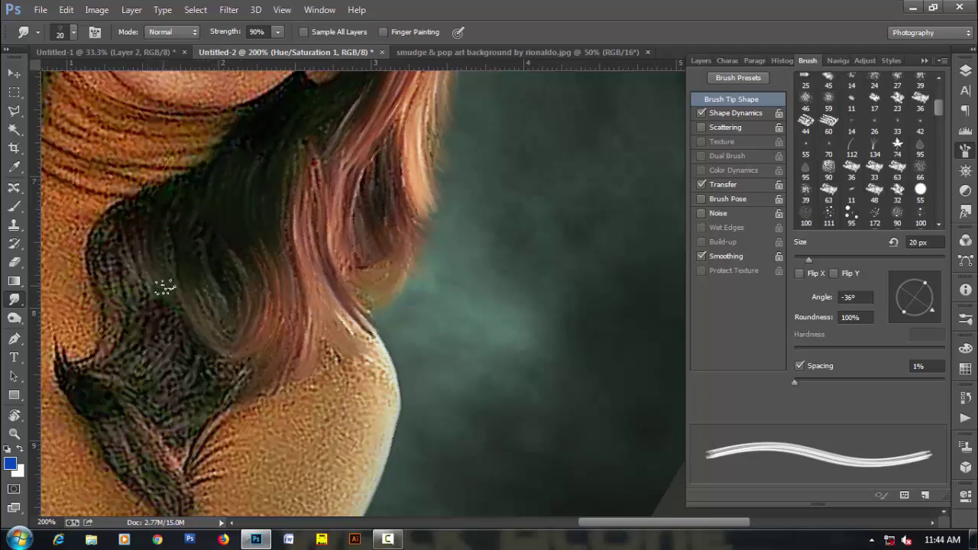
pyautogui.moveTo(135, 214)
pyautogui.mouseDown()
pyautogui.moveTo(142, 273)
pyautogui.moveTo(114, 218)
pyautogui.moveTo(108, 238)
pyautogui.moveTo(139, 307)
pyautogui.moveTo(132, 320)
pyautogui.moveTo(159, 324)
pyautogui.moveTo(156, 372)
pyautogui.moveTo(164, 316)
pyautogui.moveTo(135, 394)
pyautogui.moveTo(165, 313)
pyautogui.moveTo(170, 389)
pyautogui.moveTo(196, 355)
pyautogui.moveTo(193, 398)
pyautogui.moveTo(218, 368)
pyautogui.moveTo(233, 391)
pyautogui.moveTo(230, 365)
pyautogui.moveTo(198, 350)
pyautogui.moveTo(177, 321)
pyautogui.moveTo(197, 381)
pyautogui.moveTo(220, 379)
pyautogui.moveTo(222, 363)
pyautogui.moveTo(236, 375)
pyautogui.moveTo(192, 371)
pyautogui.moveTo(158, 410)
pyautogui.moveTo(132, 417)
pyautogui.moveTo(170, 344)
pyautogui.mouseUp()
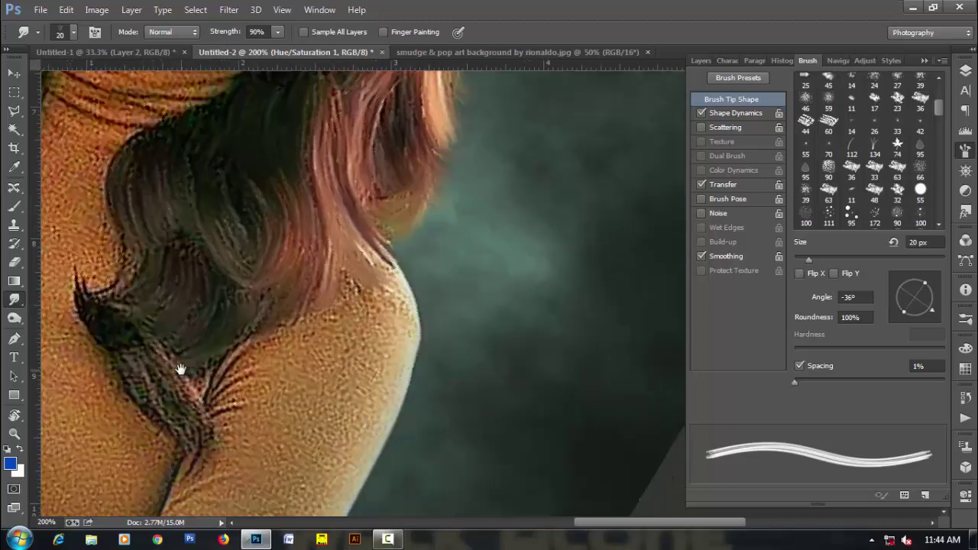
# Step: Stretch the lower dark strands down along the neck and blend the neck-shoulder strand
pyautogui.moveTo(124, 289); pyautogui.dragTo(107, 338)
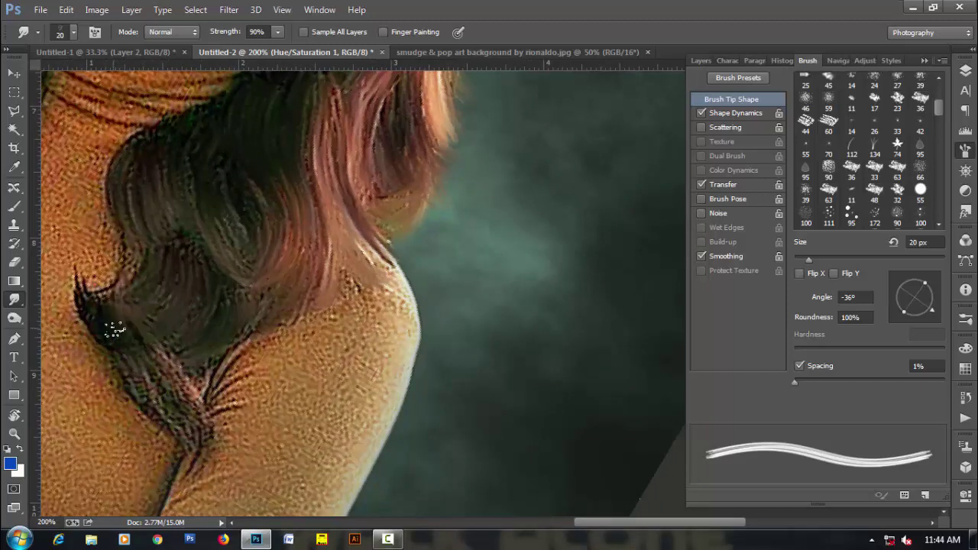
pyautogui.moveTo(113, 320)
pyautogui.mouseDown()
pyautogui.moveTo(90, 315)
pyautogui.moveTo(113, 342)
pyautogui.moveTo(86, 346)
pyautogui.moveTo(59, 322)
pyautogui.moveTo(109, 341)
pyautogui.moveTo(179, 457)
pyautogui.mouseUp()
pyautogui.moveTo(138, 350); pyautogui.dragTo(177, 442)
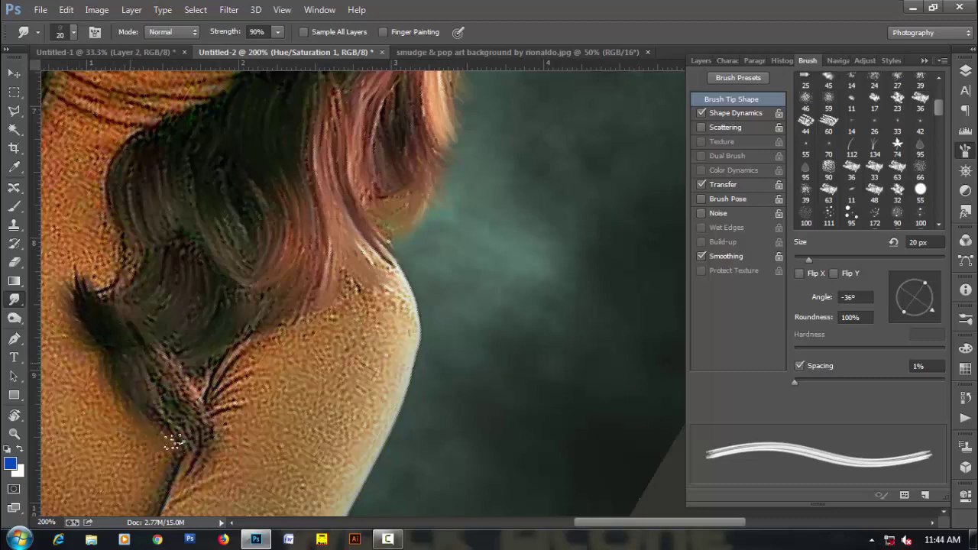
pyautogui.moveTo(157, 401); pyautogui.dragTo(177, 421)
pyautogui.moveTo(146, 349); pyautogui.dragTo(194, 427)
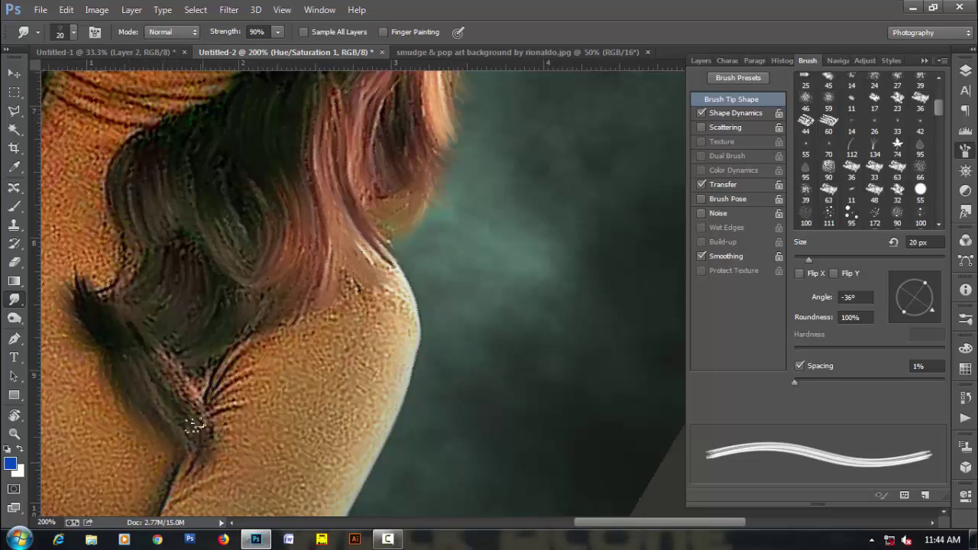
pyautogui.moveTo(161, 359); pyautogui.dragTo(199, 435)
pyautogui.moveTo(197, 395); pyautogui.dragTo(194, 436)
pyautogui.moveTo(153, 341); pyautogui.dragTo(225, 454)
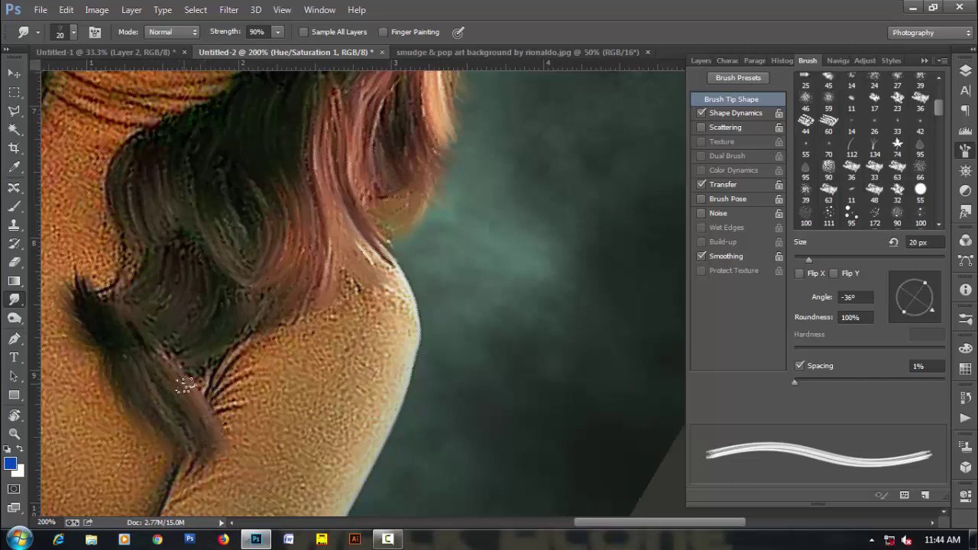
pyautogui.moveTo(192, 372); pyautogui.dragTo(234, 404)
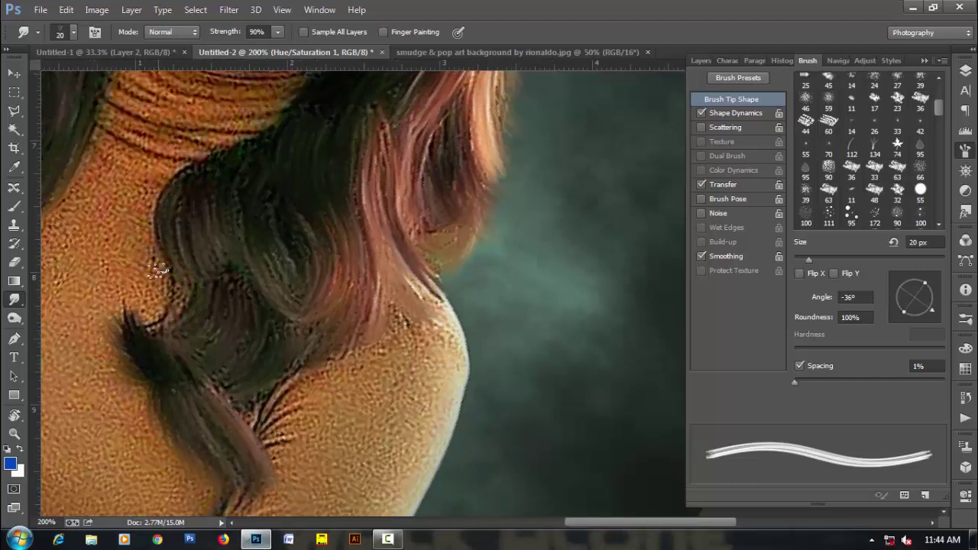
pyautogui.moveTo(159, 269); pyautogui.dragTo(189, 345)
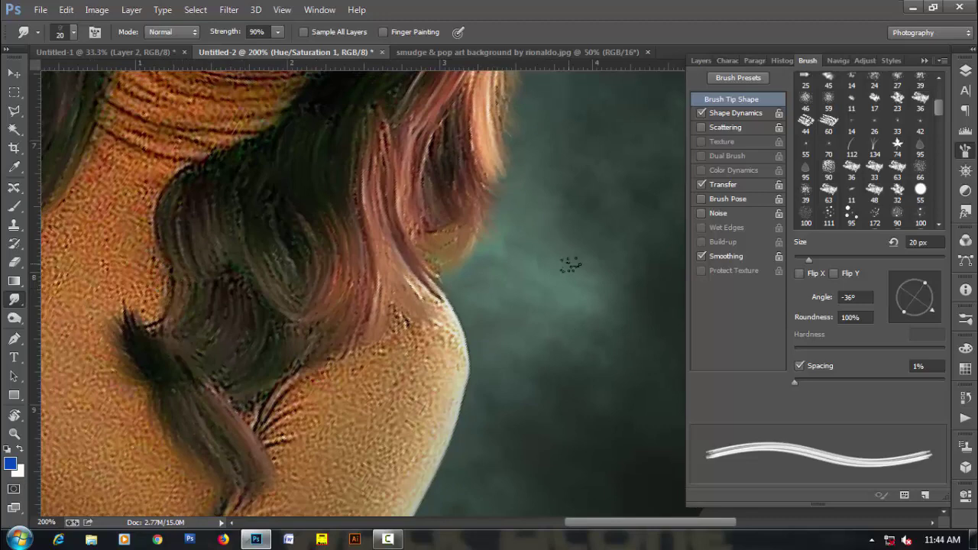
# Step: Switch the smudge brush to the scattered 40 px preset, reduced to 20 px
pyautogui.rightClick(588, 277)
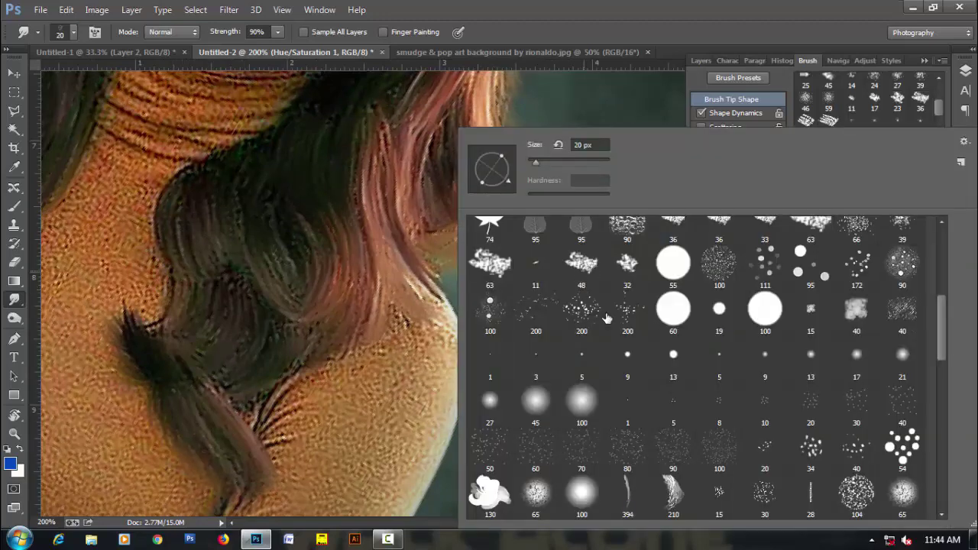
pyautogui.click(863, 462)
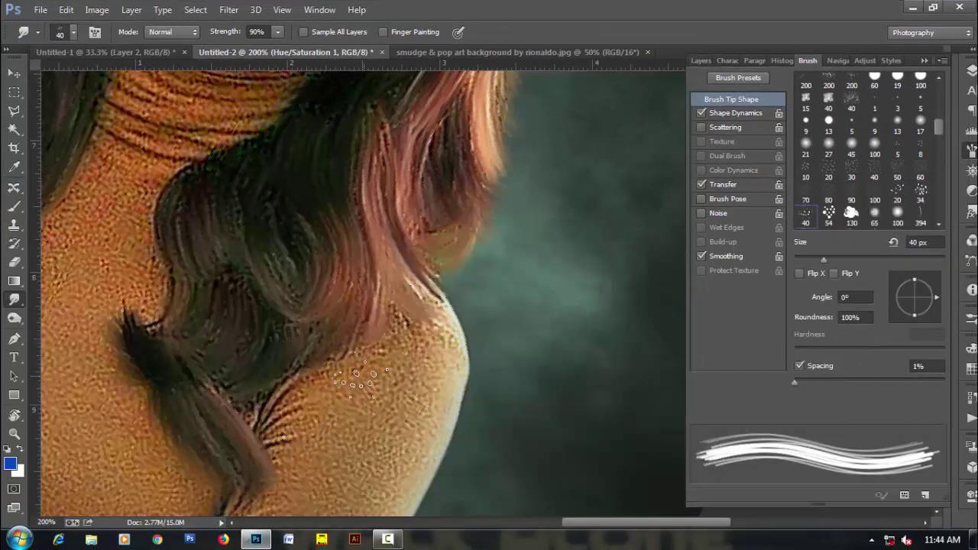
pyautogui.press('[')
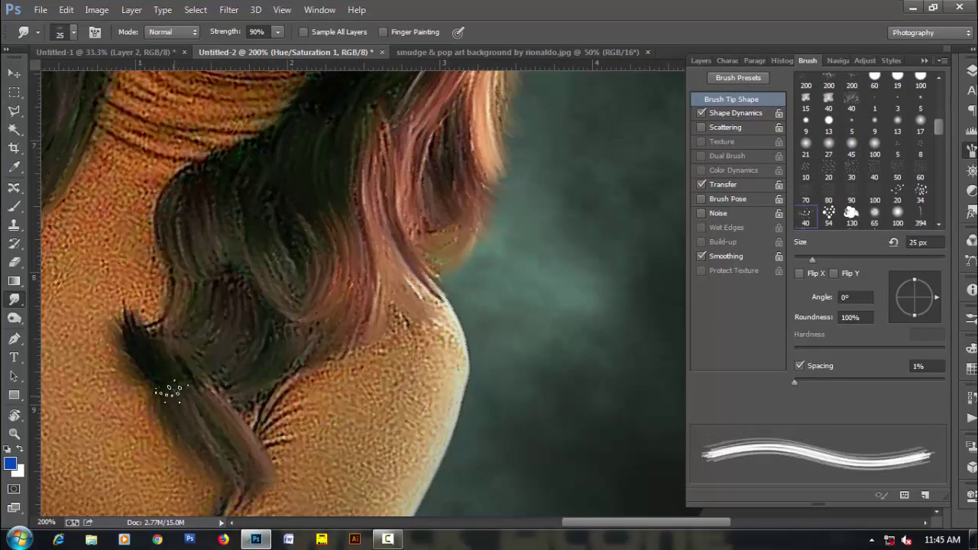
pyautogui.press('[')
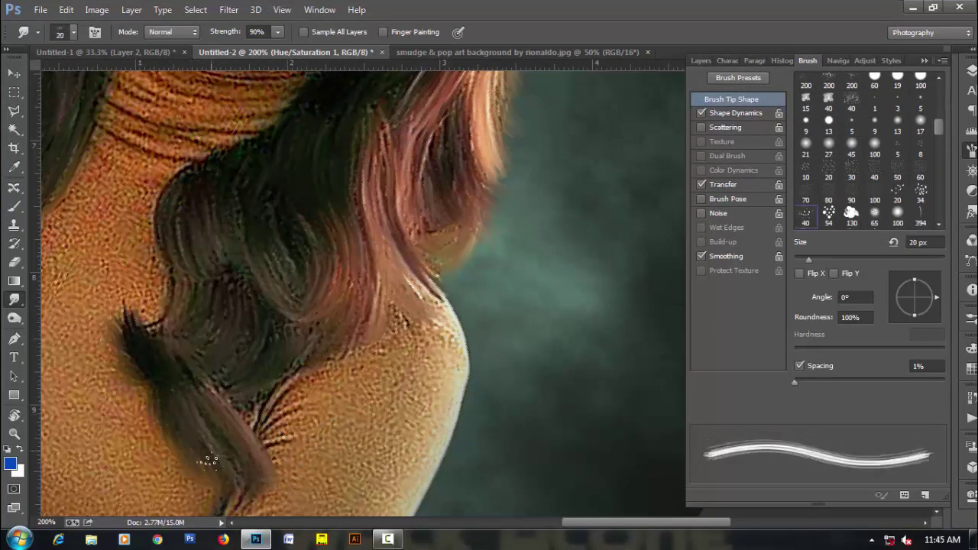
# Step: Smudge the curl tip by the shoulder and the dark hair along the neck
pyautogui.moveTo(282, 478); pyautogui.dragTo(263, 473)
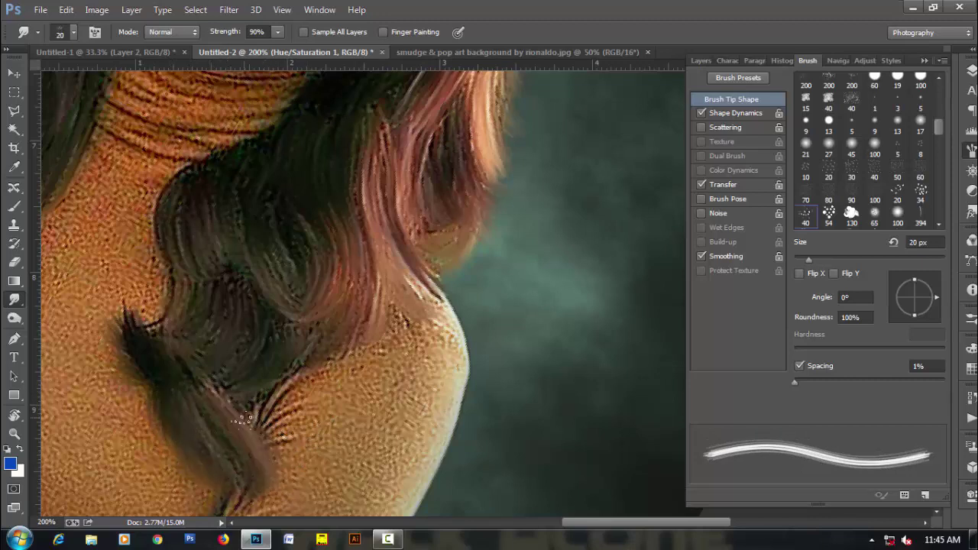
pyautogui.moveTo(228, 369); pyautogui.dragTo(243, 384)
pyautogui.moveTo(149, 331); pyautogui.dragTo(165, 298)
pyautogui.moveTo(164, 228)
pyautogui.mouseDown()
pyautogui.moveTo(175, 272)
pyautogui.moveTo(236, 320)
pyautogui.mouseUp()
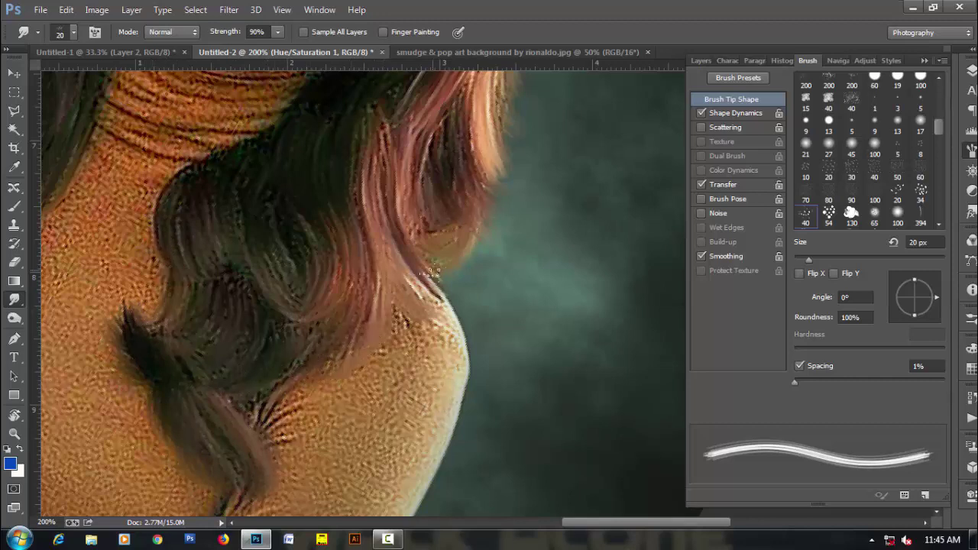
# Step: Blend the right hair edge near the jaw and shoulder into the green background
pyautogui.moveTo(369, 361); pyautogui.dragTo(277, 388)
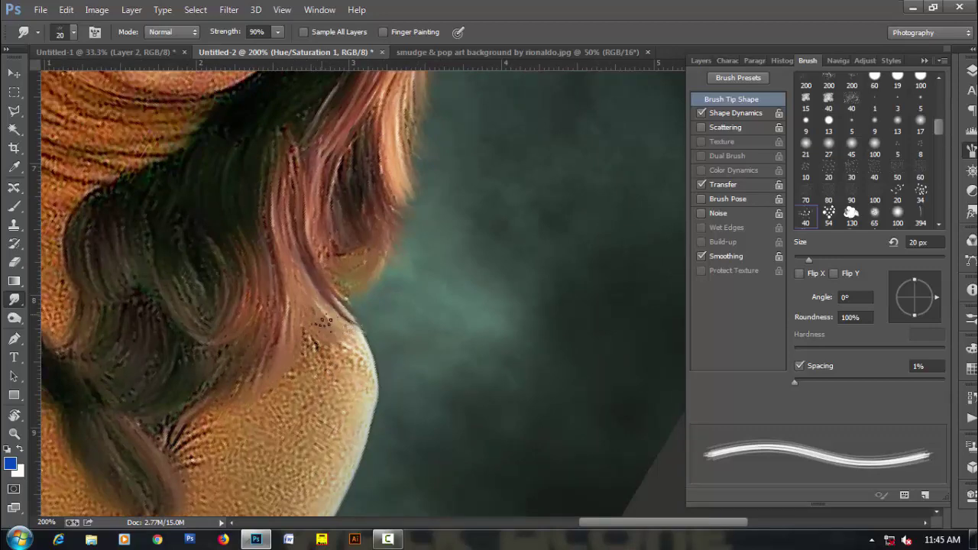
pyautogui.moveTo(379, 302); pyautogui.dragTo(359, 375)
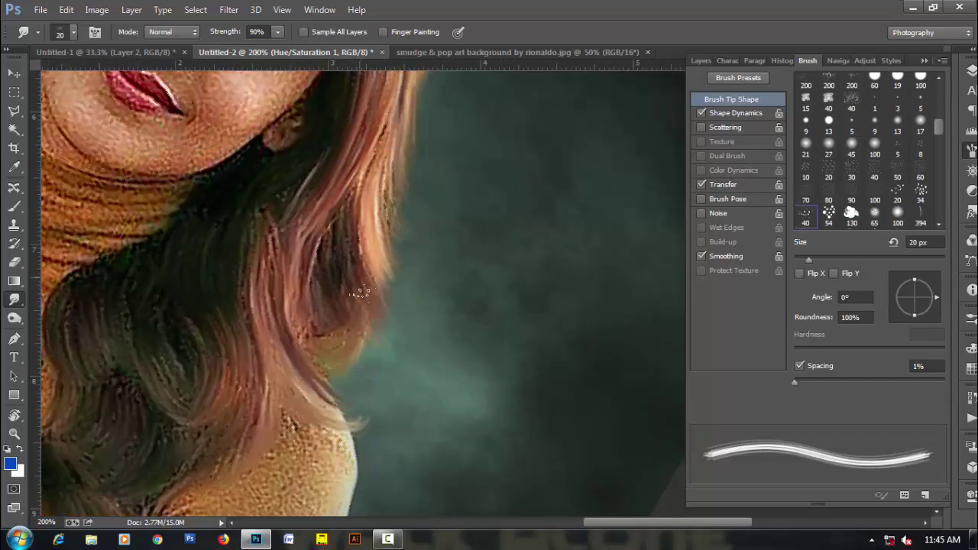
pyautogui.moveTo(363, 294); pyautogui.dragTo(346, 384)
pyautogui.moveTo(341, 350); pyautogui.dragTo(337, 372)
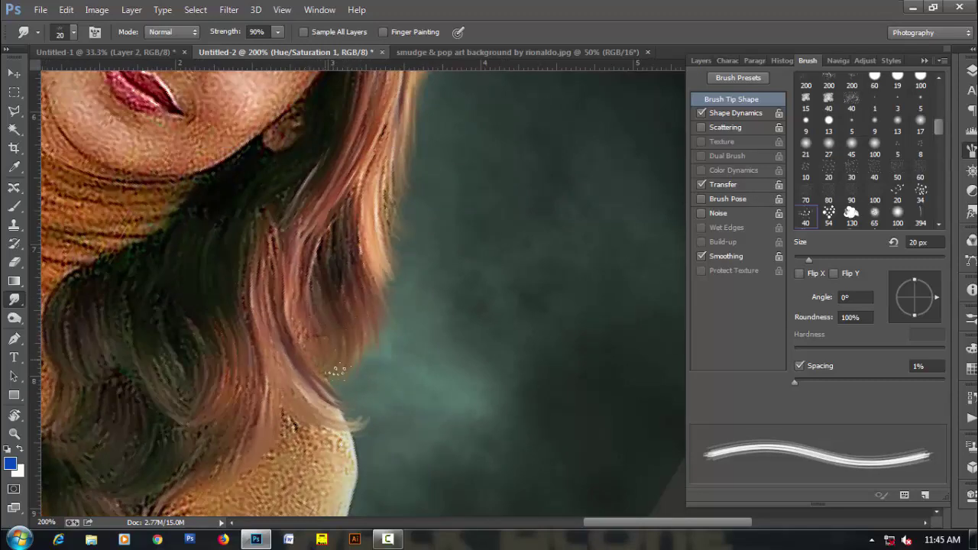
pyautogui.moveTo(418, 338); pyautogui.dragTo(349, 391)
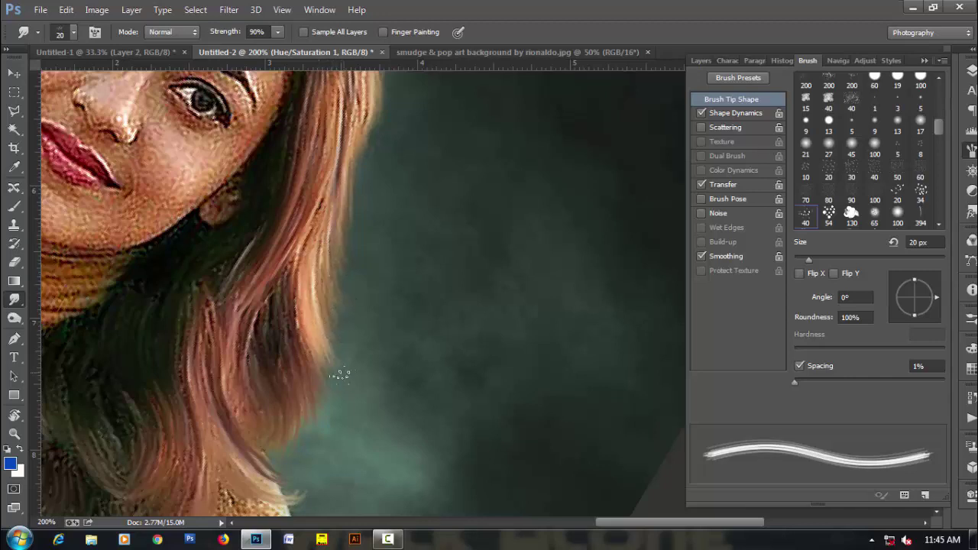
pyautogui.moveTo(337, 336); pyautogui.dragTo(275, 431)
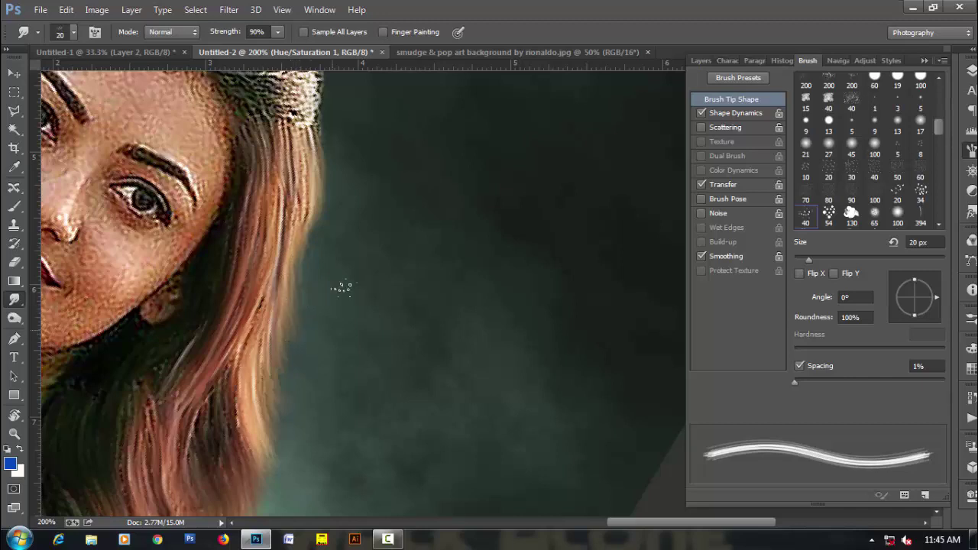
# Step: Smear the right hair edge, angle the brush tip to 65°, and smudge the crown edge
pyautogui.scroll(5, 321, 359)
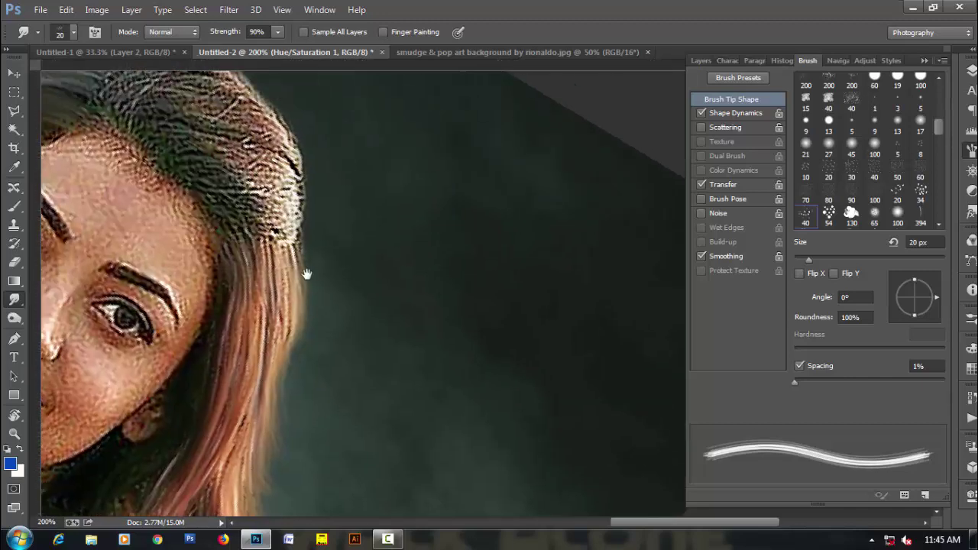
pyautogui.moveTo(294, 312)
pyautogui.mouseDown()
pyautogui.moveTo(300, 389)
pyautogui.moveTo(327, 400)
pyautogui.moveTo(338, 508)
pyautogui.mouseUp()
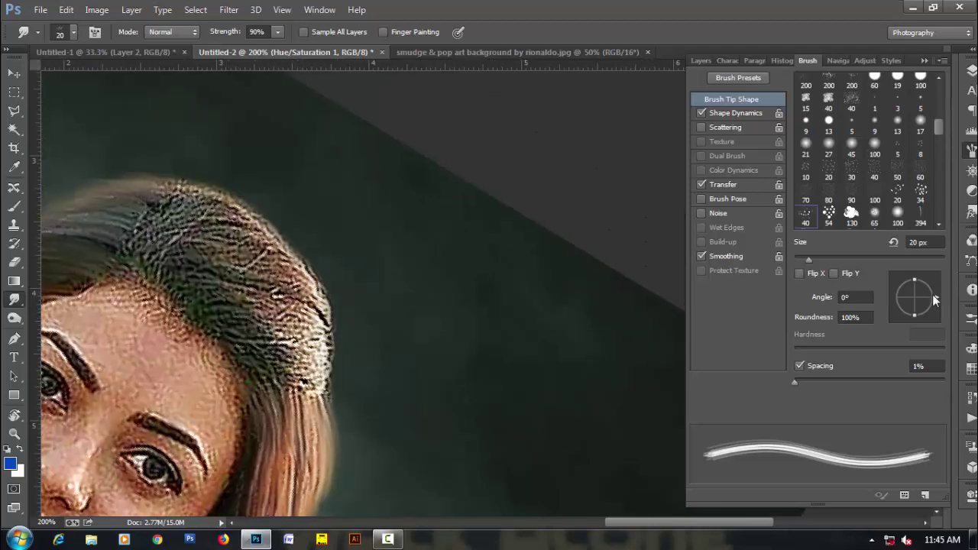
pyautogui.moveTo(933, 299); pyautogui.dragTo(923, 278)
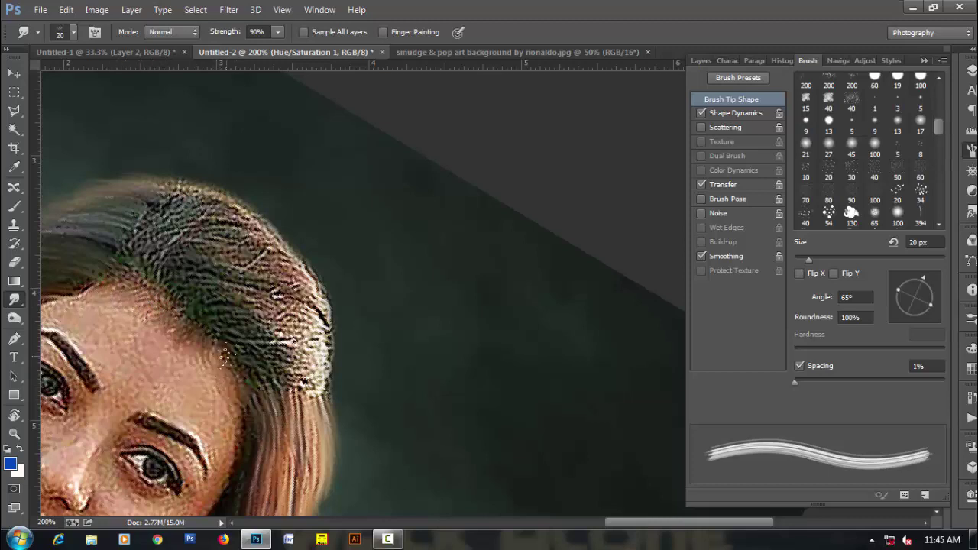
pyautogui.moveTo(259, 373); pyautogui.dragTo(305, 382)
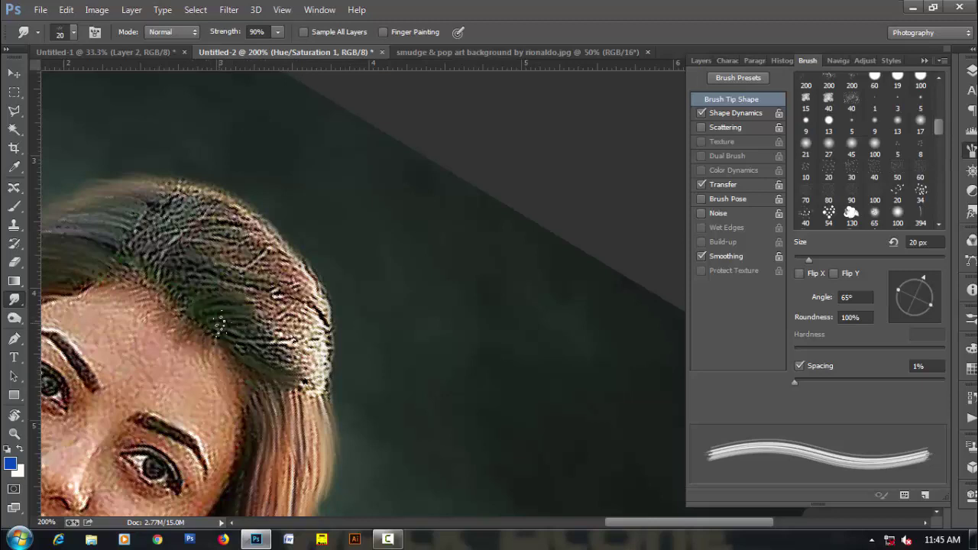
pyautogui.moveTo(264, 337)
pyautogui.mouseDown()
pyautogui.moveTo(330, 361)
pyautogui.moveTo(305, 369)
pyautogui.moveTo(292, 340)
pyautogui.mouseUp()
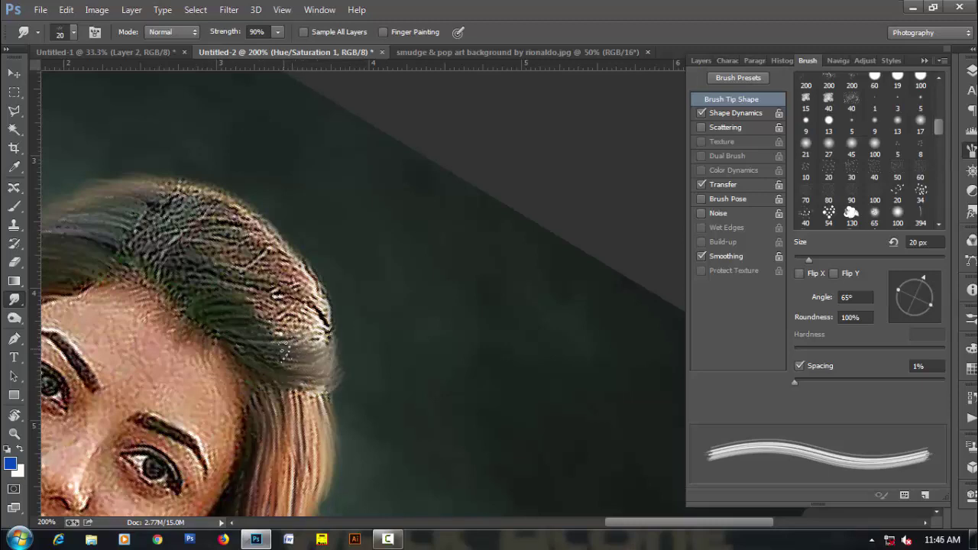
pyautogui.scroll(2, 269, 327)
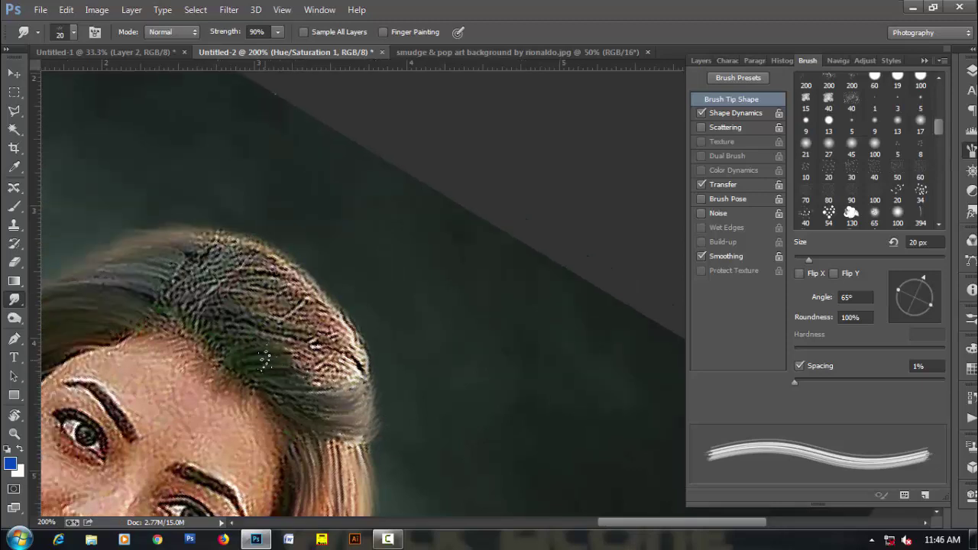
pyautogui.moveTo(303, 356)
pyautogui.mouseDown()
pyautogui.moveTo(290, 374)
pyautogui.moveTo(356, 380)
pyautogui.moveTo(324, 344)
pyautogui.mouseUp()
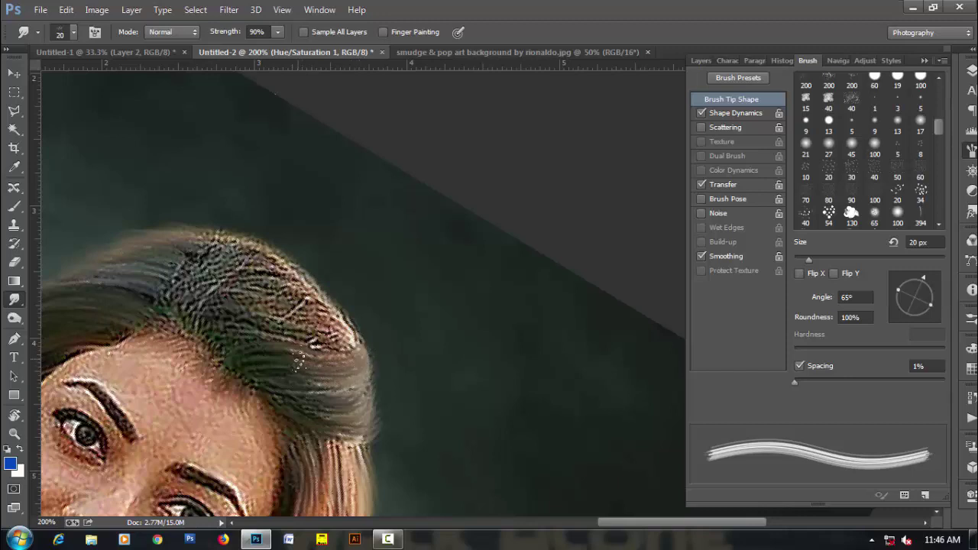
# Step: With the brush tip angled at 141°, smooth the speckled crown hair into strands
pyautogui.moveTo(292, 384); pyautogui.dragTo(346, 449)
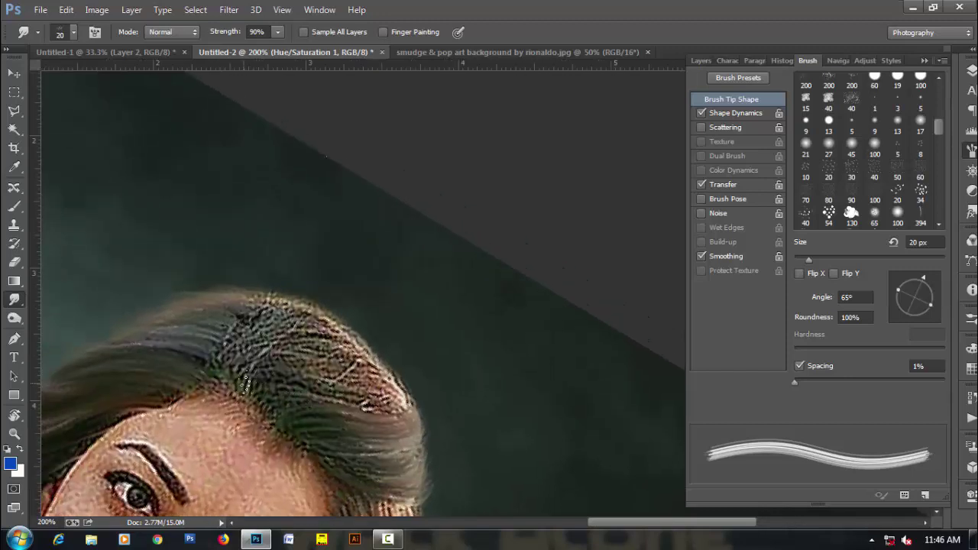
pyautogui.moveTo(926, 283); pyautogui.dragTo(899, 283)
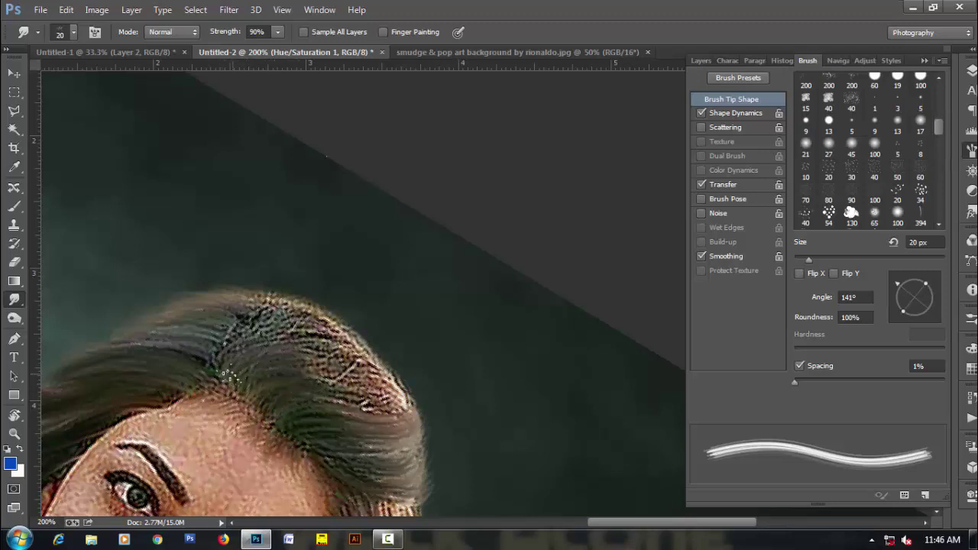
pyautogui.moveTo(252, 344)
pyautogui.mouseDown()
pyautogui.moveTo(320, 330)
pyautogui.moveTo(345, 342)
pyautogui.mouseUp()
pyautogui.moveTo(280, 330)
pyautogui.mouseDown()
pyautogui.moveTo(367, 356)
pyautogui.moveTo(310, 365)
pyautogui.moveTo(386, 373)
pyautogui.moveTo(298, 369)
pyautogui.moveTo(359, 382)
pyautogui.moveTo(327, 388)
pyautogui.moveTo(347, 399)
pyautogui.moveTo(331, 397)
pyautogui.moveTo(401, 407)
pyautogui.moveTo(382, 409)
pyautogui.moveTo(409, 393)
pyautogui.moveTo(371, 390)
pyautogui.moveTo(376, 378)
pyautogui.moveTo(367, 385)
pyautogui.mouseUp()
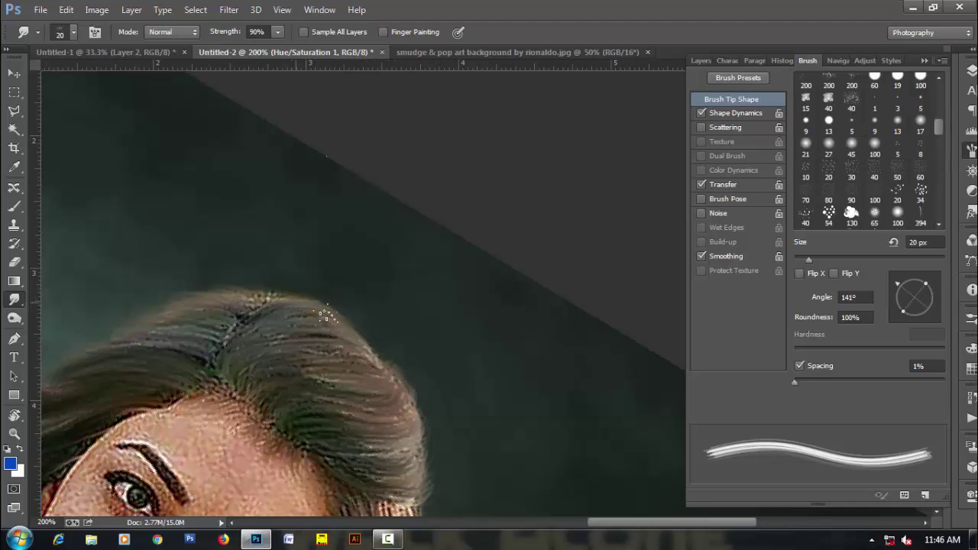
pyautogui.moveTo(312, 305)
pyautogui.mouseDown()
pyautogui.moveTo(360, 332)
pyautogui.moveTo(390, 368)
pyautogui.mouseUp()
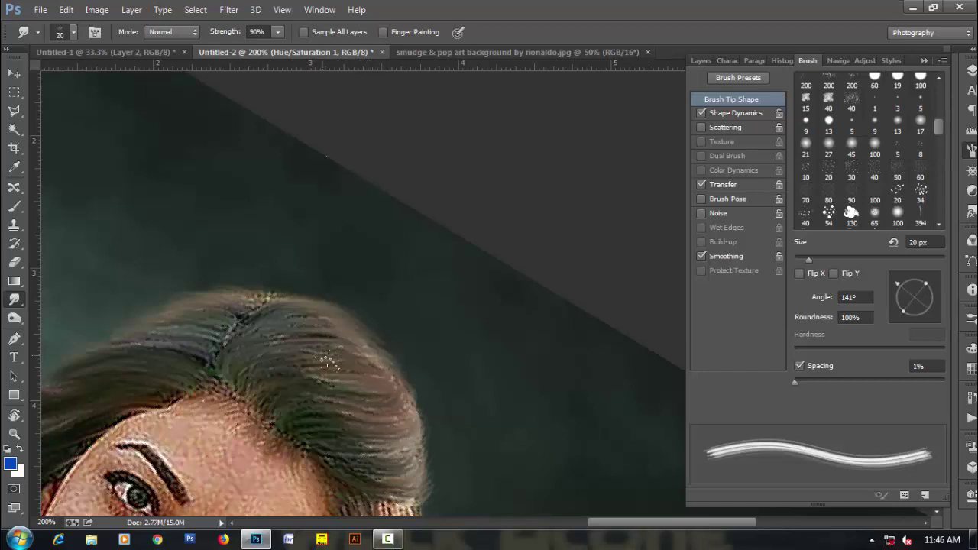
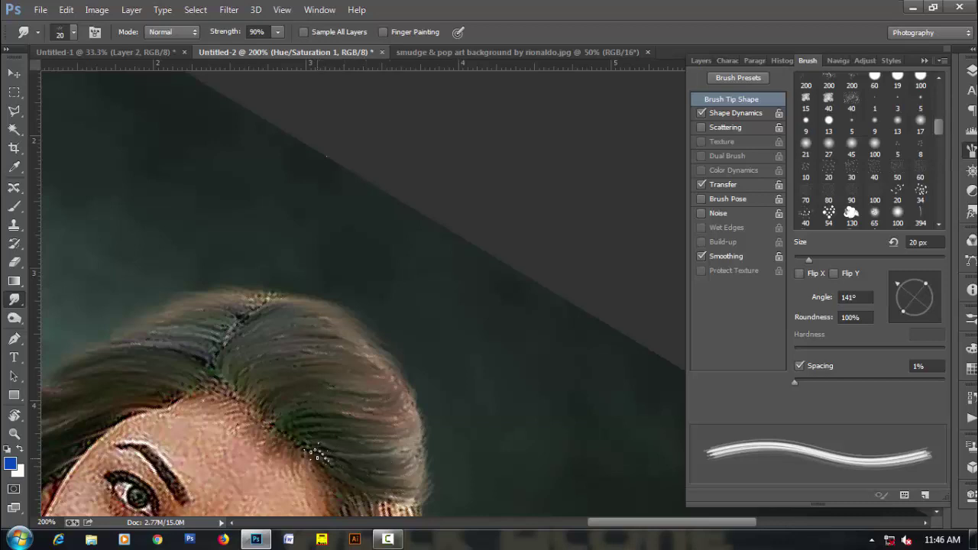
# Step: Smudge the hair beside the face and its ends into long painted strands with the 20 px tip
pyautogui.scroll(-3, 362, 459)
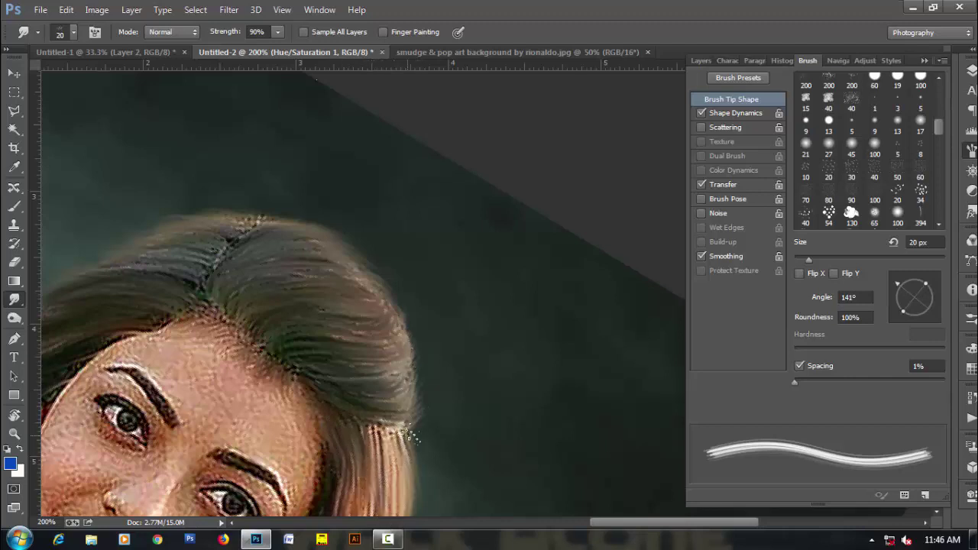
pyautogui.moveTo(421, 452); pyautogui.dragTo(434, 354)
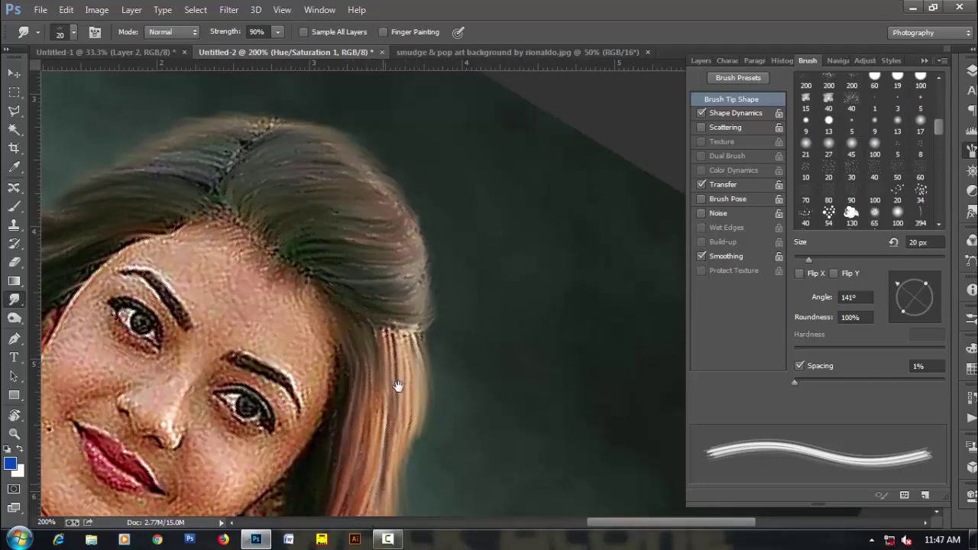
pyautogui.moveTo(395, 388); pyautogui.dragTo(420, 221)
pyautogui.moveTo(371, 417); pyautogui.dragTo(381, 390)
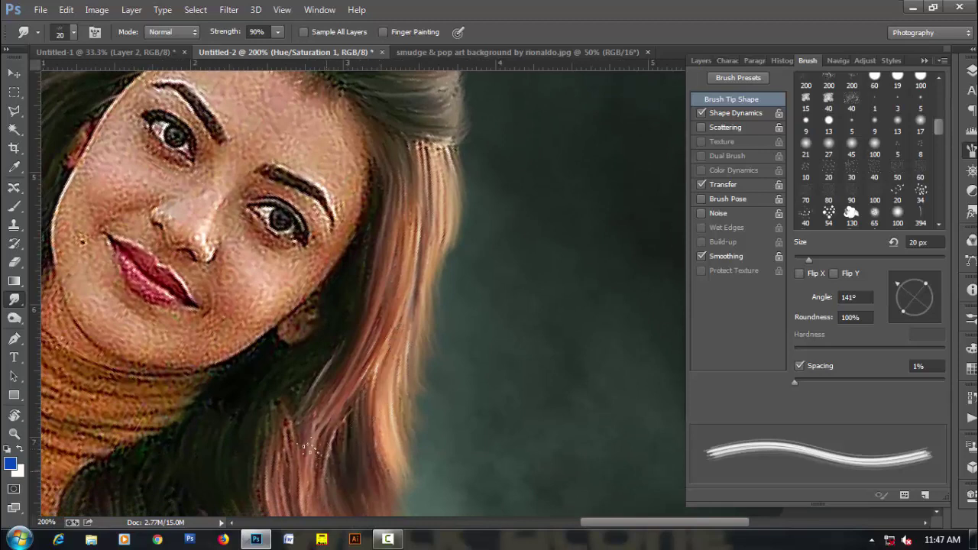
pyautogui.moveTo(292, 467)
pyautogui.mouseDown()
pyautogui.moveTo(326, 426)
pyautogui.moveTo(309, 506)
pyautogui.mouseUp()
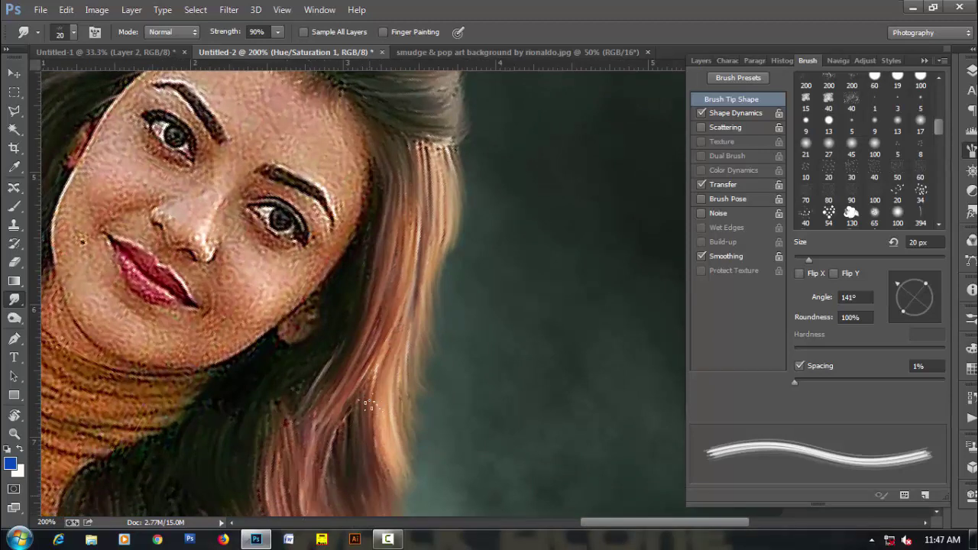
pyautogui.moveTo(307, 373); pyautogui.dragTo(275, 395)
pyautogui.moveTo(268, 264)
pyautogui.mouseDown()
pyautogui.moveTo(236, 332)
pyautogui.moveTo(375, 433)
pyautogui.mouseUp()
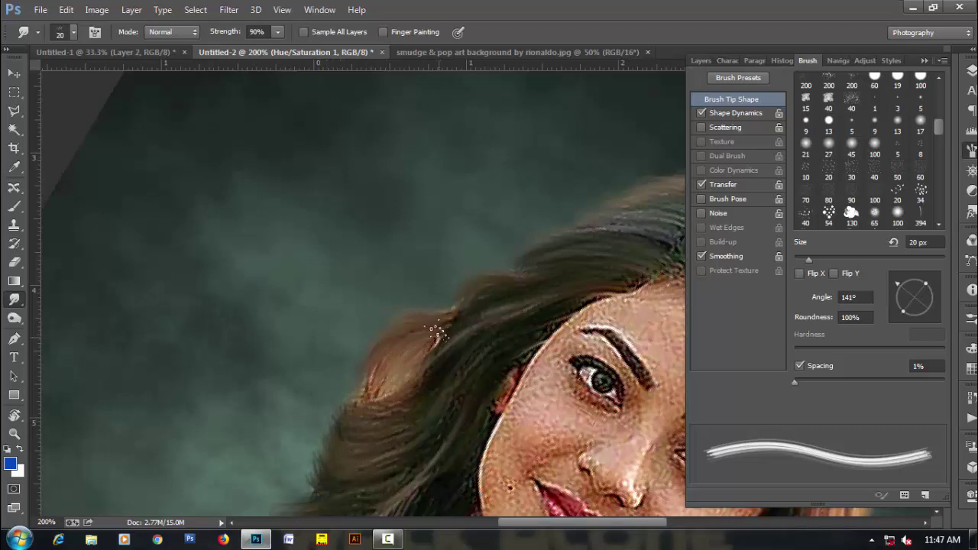
# Step: Smooth the hair outline and smear the hair strands over the shoulder edge
pyautogui.moveTo(393, 329); pyautogui.dragTo(392, 356)
pyautogui.moveTo(408, 442); pyautogui.dragTo(420, 331)
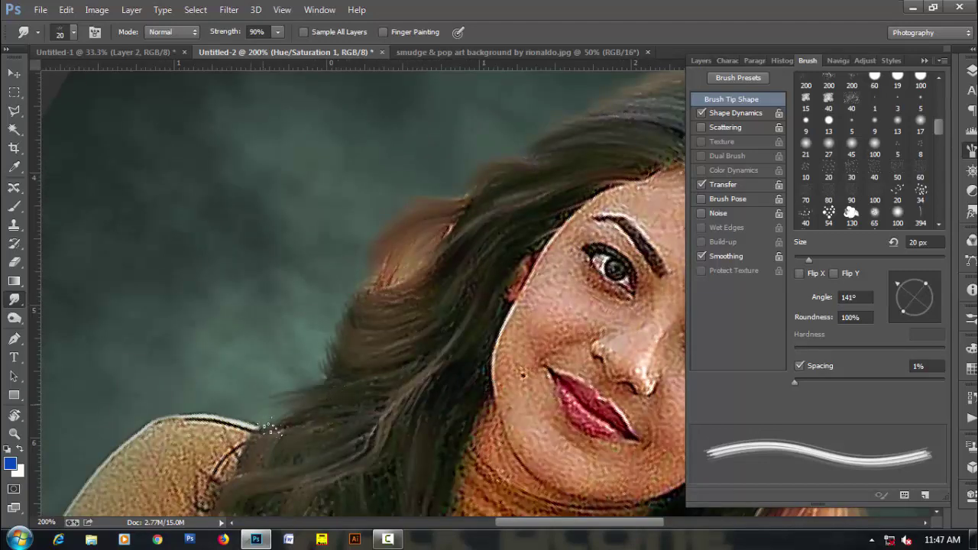
pyautogui.moveTo(271, 429)
pyautogui.mouseDown()
pyautogui.moveTo(248, 425)
pyautogui.moveTo(283, 447)
pyautogui.mouseUp()
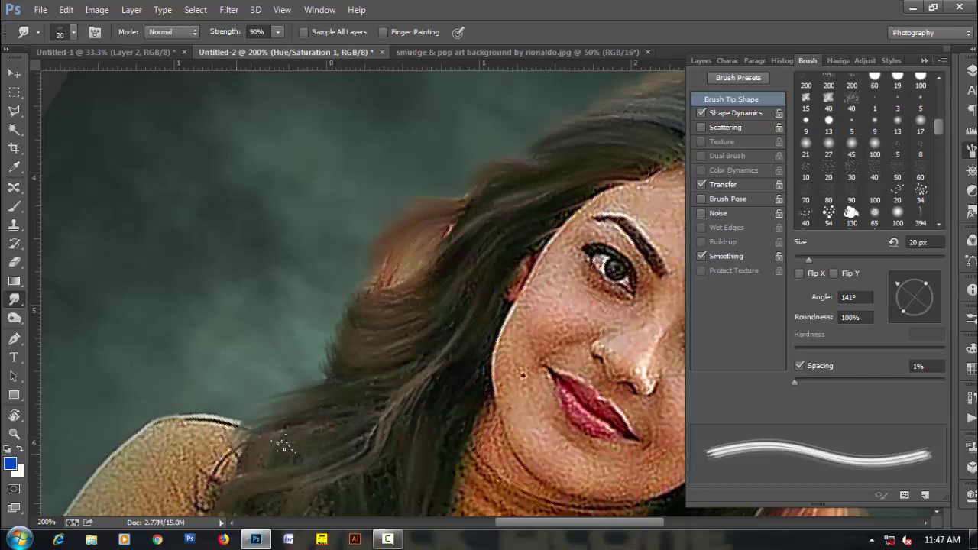
pyautogui.moveTo(328, 389); pyautogui.dragTo(278, 439)
pyautogui.moveTo(231, 464)
pyautogui.mouseDown()
pyautogui.moveTo(275, 440)
pyautogui.moveTo(260, 445)
pyautogui.moveTo(252, 468)
pyautogui.mouseUp()
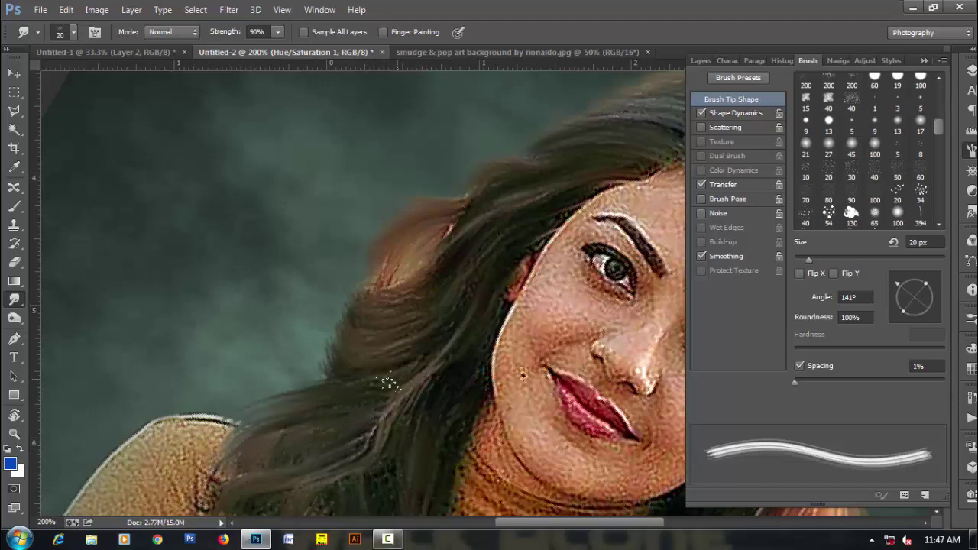
# Step: Taper the hair wisps beside the neck into points and smear the hair edge over the chest
pyautogui.moveTo(426, 468)
pyautogui.mouseDown()
pyautogui.moveTo(402, 308)
pyautogui.moveTo(405, 243)
pyautogui.mouseUp()
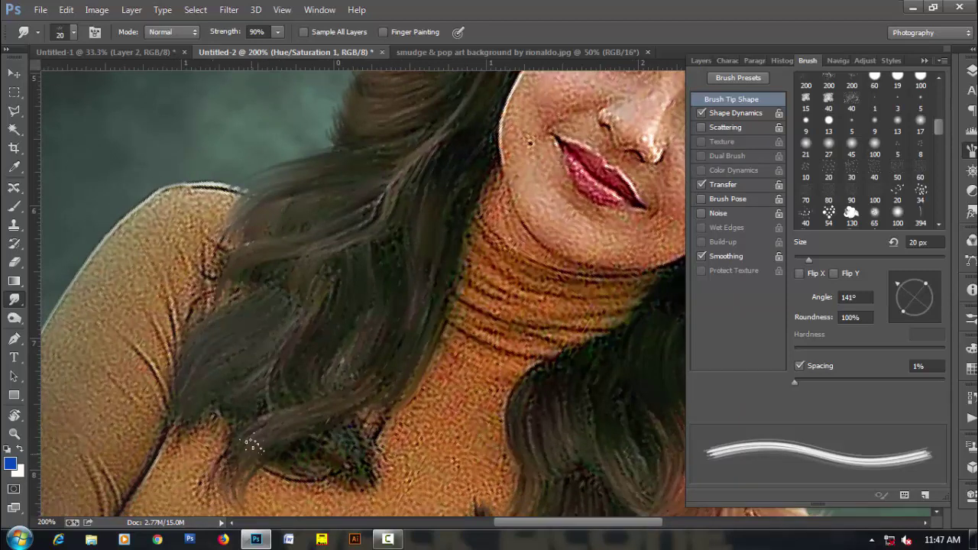
pyautogui.moveTo(244, 443); pyautogui.dragTo(214, 477)
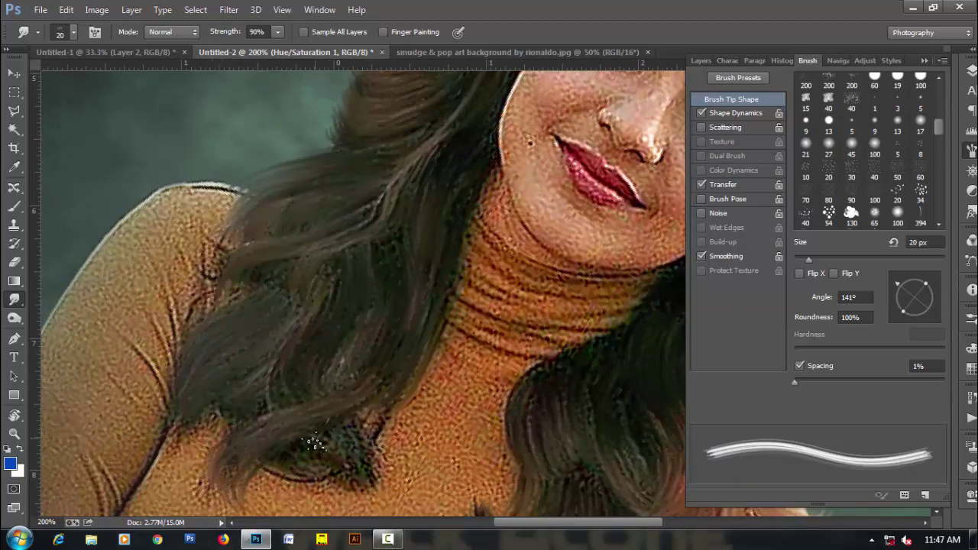
pyautogui.moveTo(307, 458)
pyautogui.mouseDown()
pyautogui.moveTo(349, 432)
pyautogui.moveTo(378, 478)
pyautogui.mouseUp()
pyautogui.moveTo(359, 427); pyautogui.dragTo(390, 478)
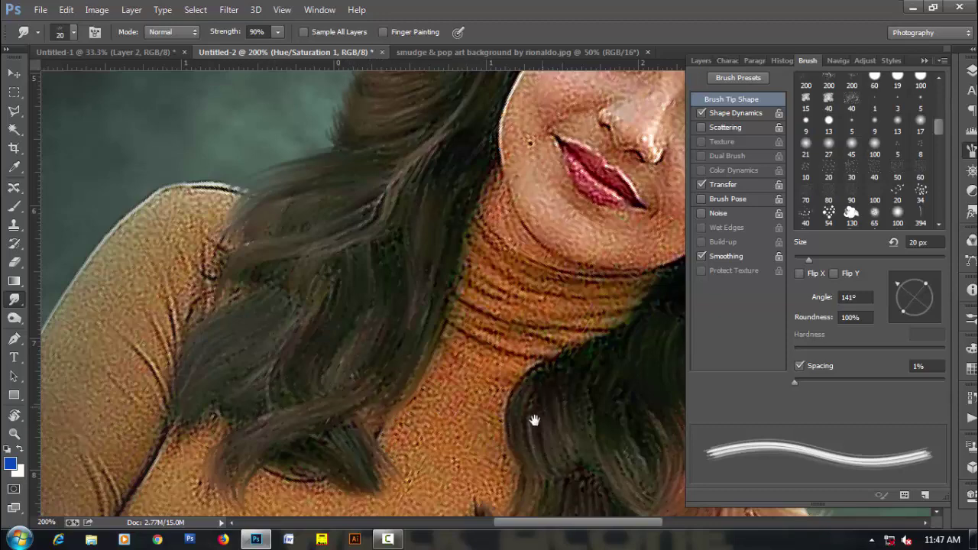
pyautogui.moveTo(535, 415); pyautogui.dragTo(507, 283)
pyautogui.moveTo(489, 354); pyautogui.dragTo(495, 380)
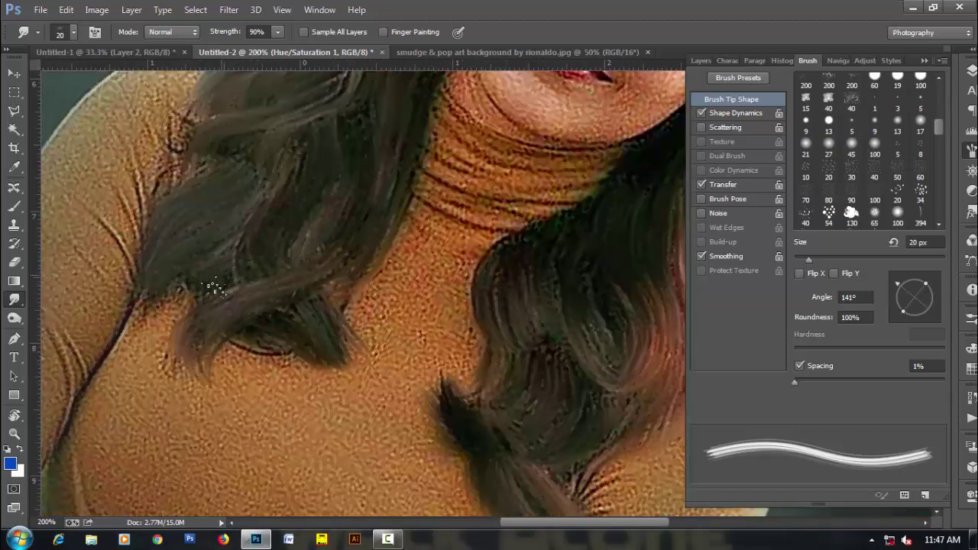
pyautogui.moveTo(214, 289); pyautogui.dragTo(246, 309)
pyautogui.moveTo(373, 260); pyautogui.dragTo(359, 277)
# Step: Review the whole portrait, smoothing the thin light hair strand along the way
pyautogui.hotkey('ctrl', '0')
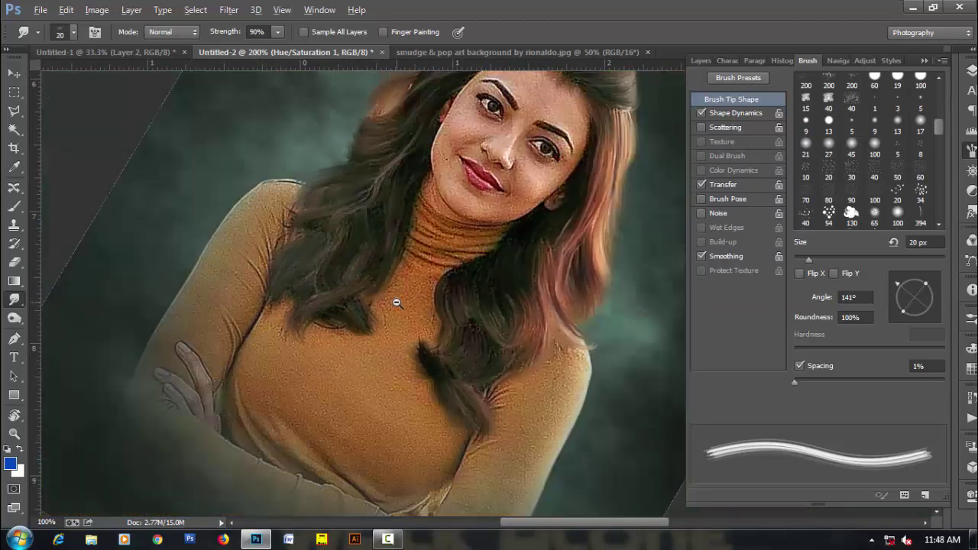
pyautogui.scroll(1, 465, 330)
pyautogui.moveTo(456, 314); pyautogui.dragTo(449, 318)
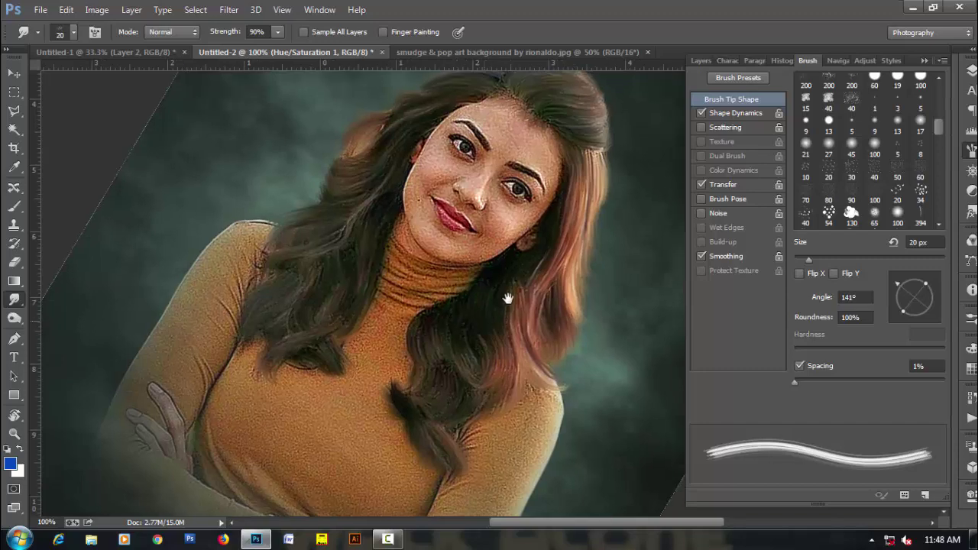
pyautogui.scroll(1, 512, 291)
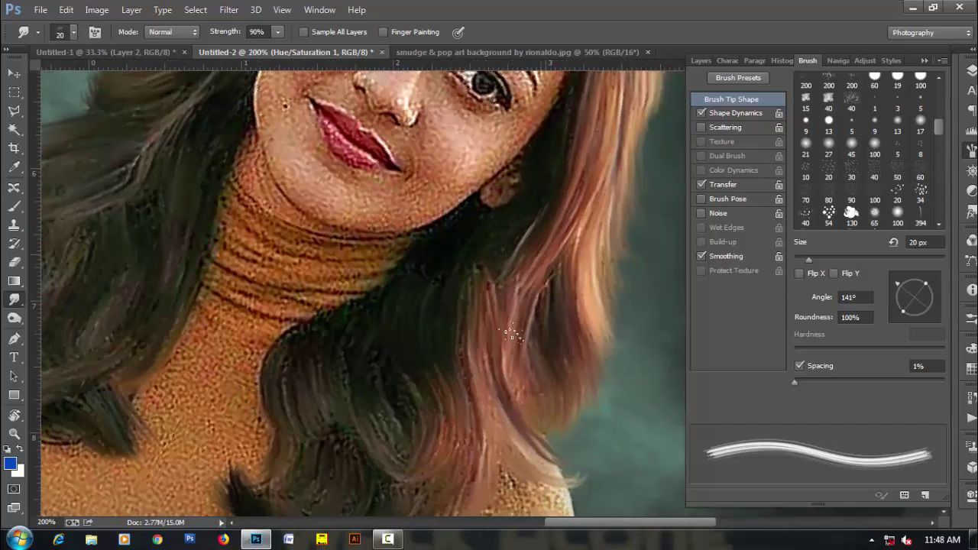
pyautogui.moveTo(500, 345)
pyautogui.mouseDown()
pyautogui.moveTo(503, 243)
pyautogui.moveTo(506, 277)
pyautogui.mouseUp()
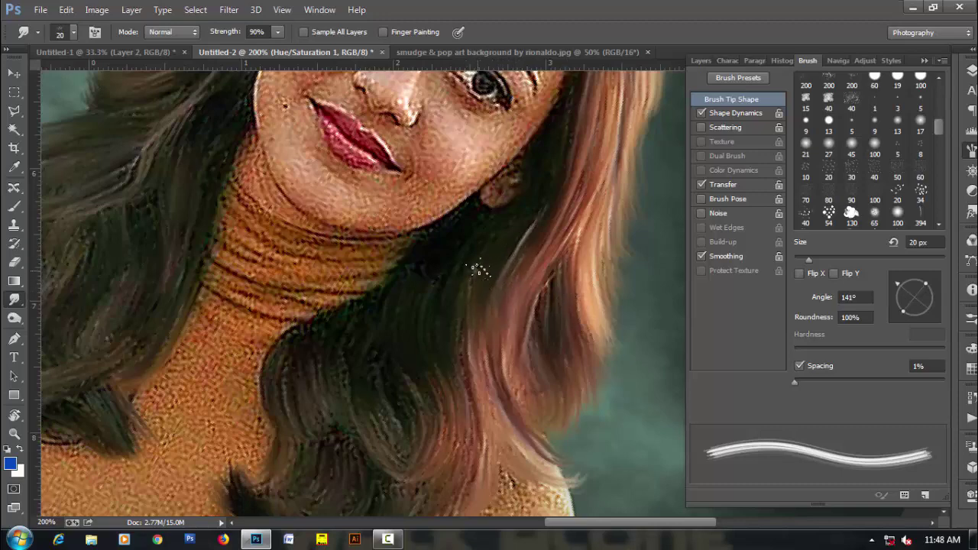
pyautogui.moveTo(478, 269); pyautogui.dragTo(553, 458)
pyautogui.hotkey('ctrl', '-')
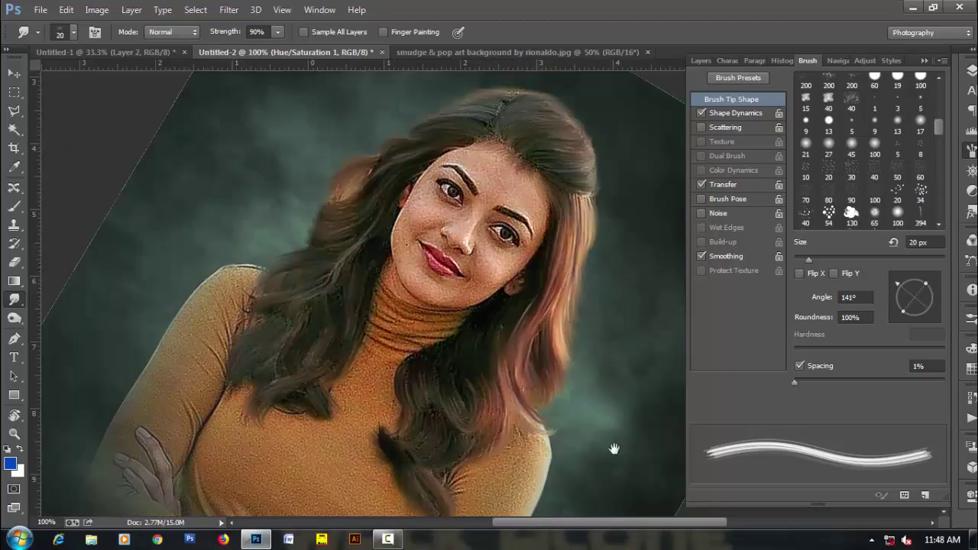
# Step: Rotate the canvas view back to 0°, dismissing the error, and zoom to 200% on the face
pyautogui.press('r')
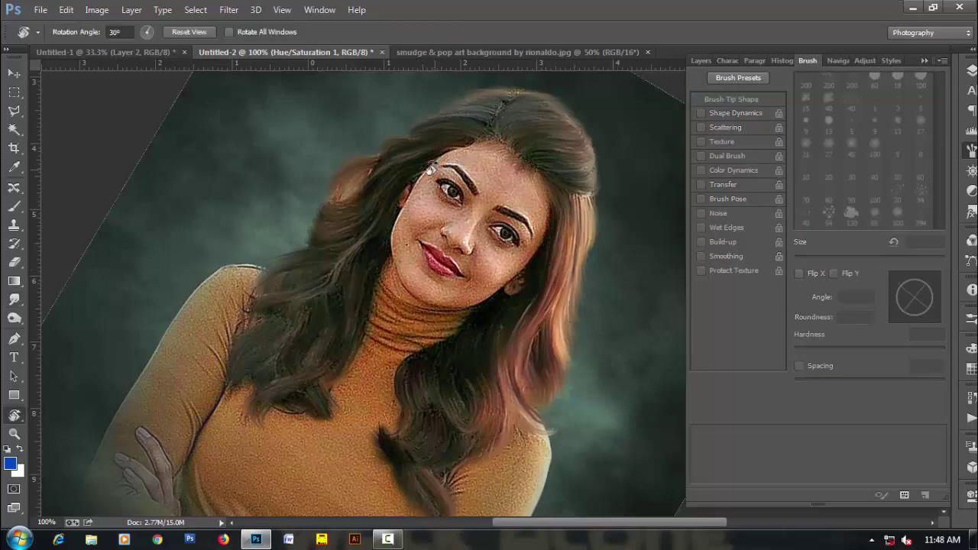
pyautogui.moveTo(489, 275); pyautogui.dragTo(405, 203)
pyautogui.keyDown('ctrl'); pyautogui.click(374, 233); pyautogui.keyUp('ctrl')
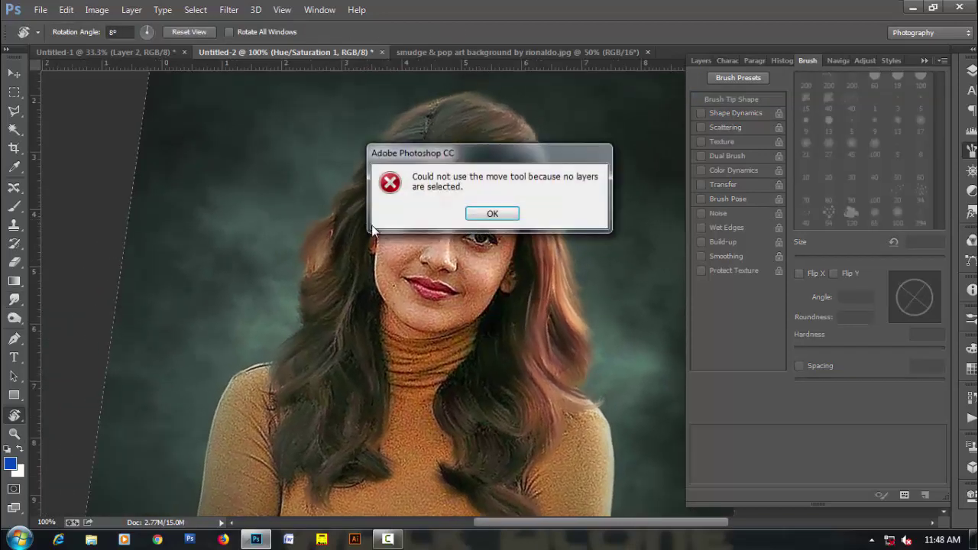
pyautogui.click(492, 213)
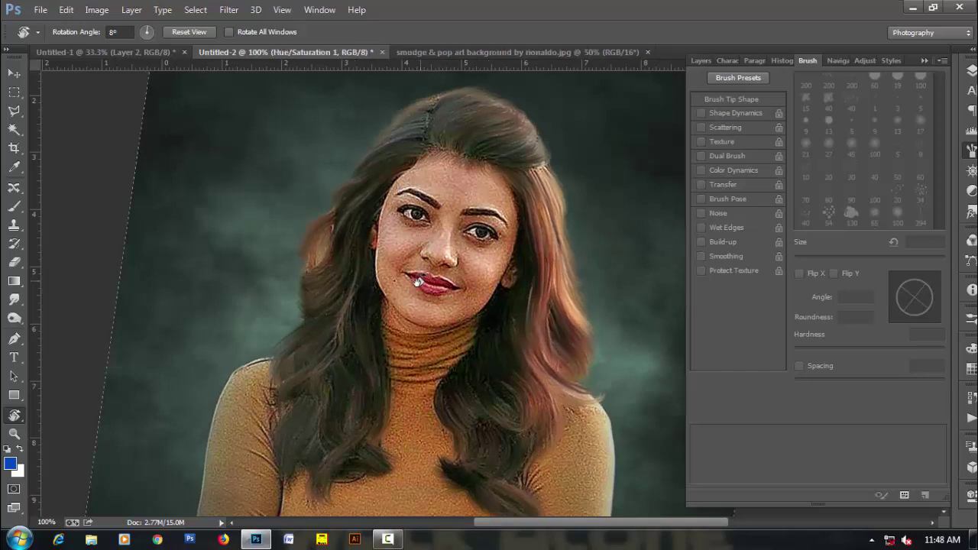
pyautogui.moveTo(418, 212)
pyautogui.mouseDown()
pyautogui.moveTo(379, 229)
pyautogui.moveTo(388, 204)
pyautogui.mouseUp()
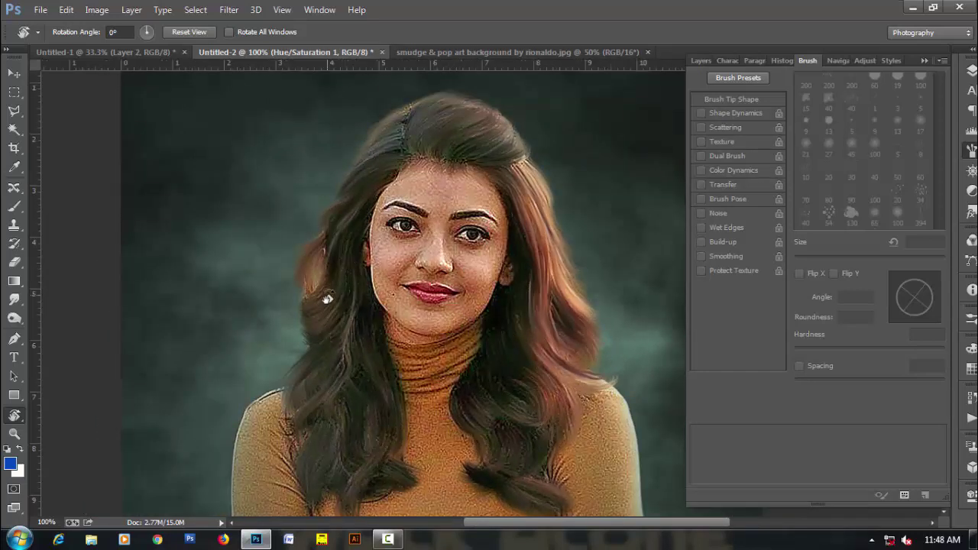
pyautogui.hotkey('ctrl', '+')
pyautogui.moveTo(375, 294); pyautogui.dragTo(346, 341)
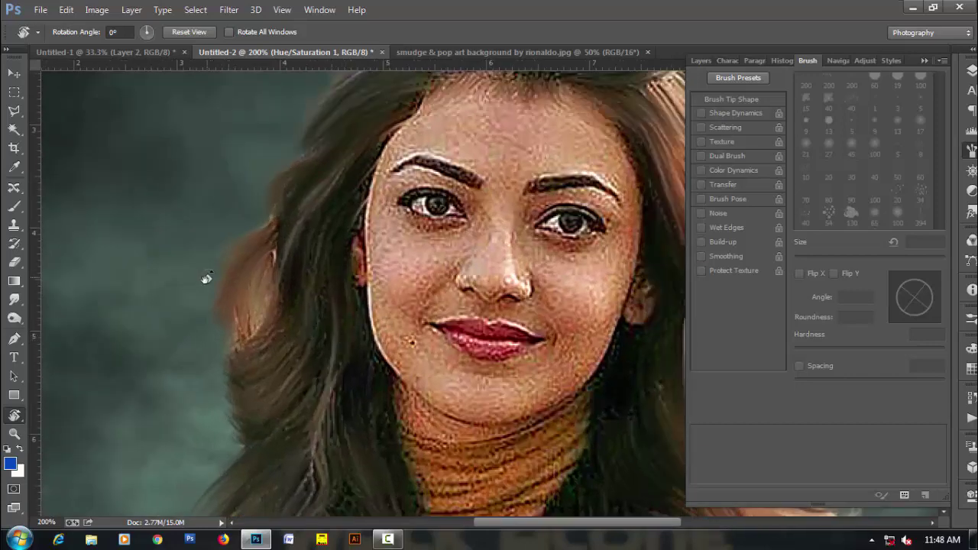
# Step: Switch to a small Brush and show the Layers panel
pyautogui.press('b')
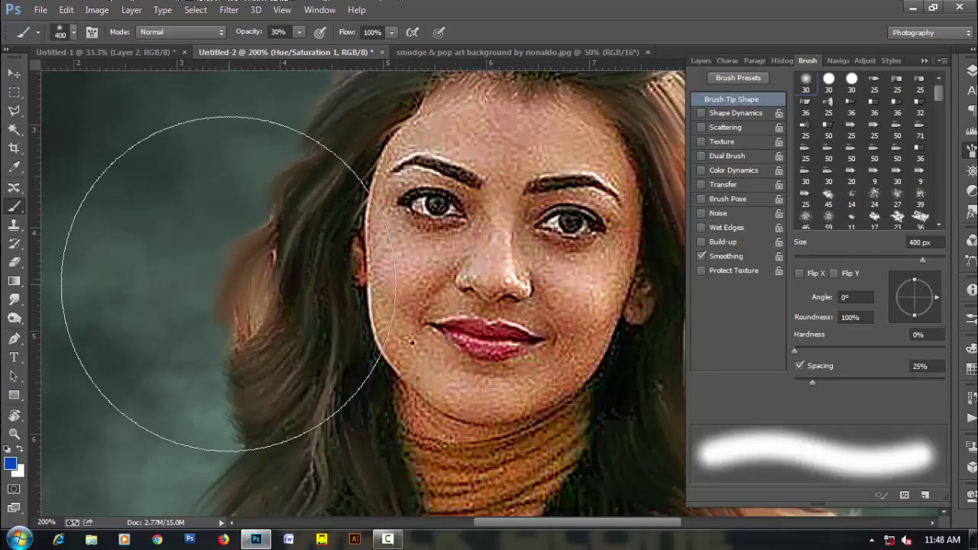
pyautogui.press('[')
pyautogui.press('[')
pyautogui.press('[')
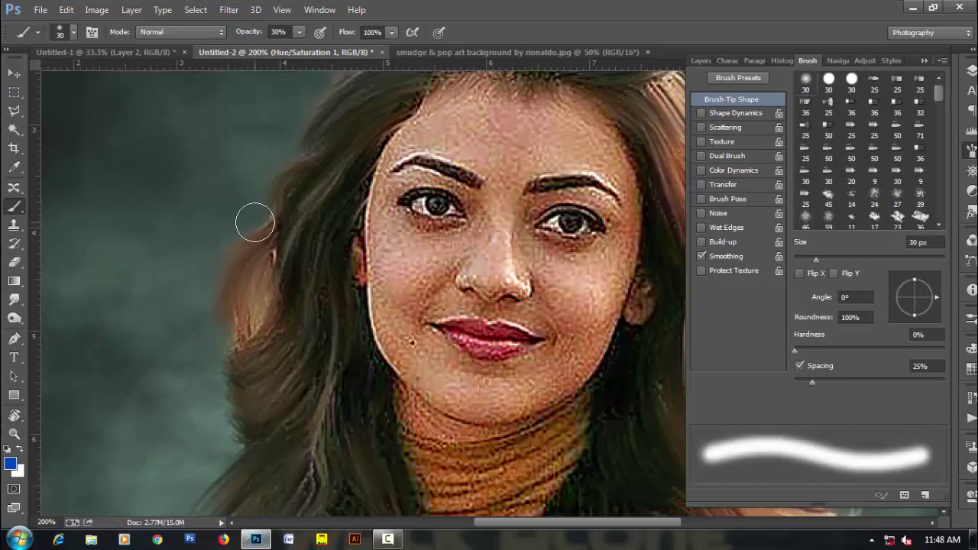
pyautogui.moveTo(255, 223); pyautogui.dragTo(255, 255)
pyautogui.hotkey('shift', '.')
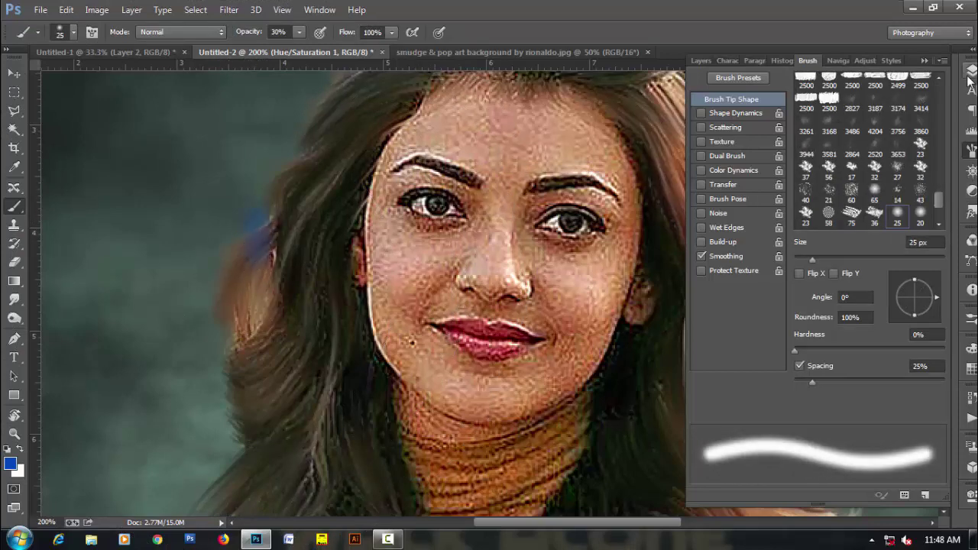
pyautogui.click(969, 73)
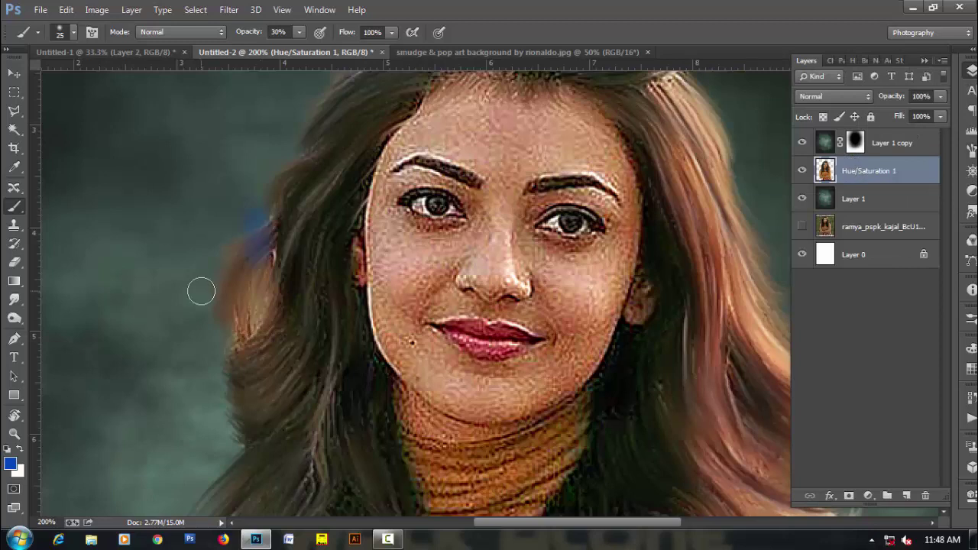
# Step: Undo the stray blue stroke and set up a smaller Eraser with 0% hardness
pyautogui.press('e')
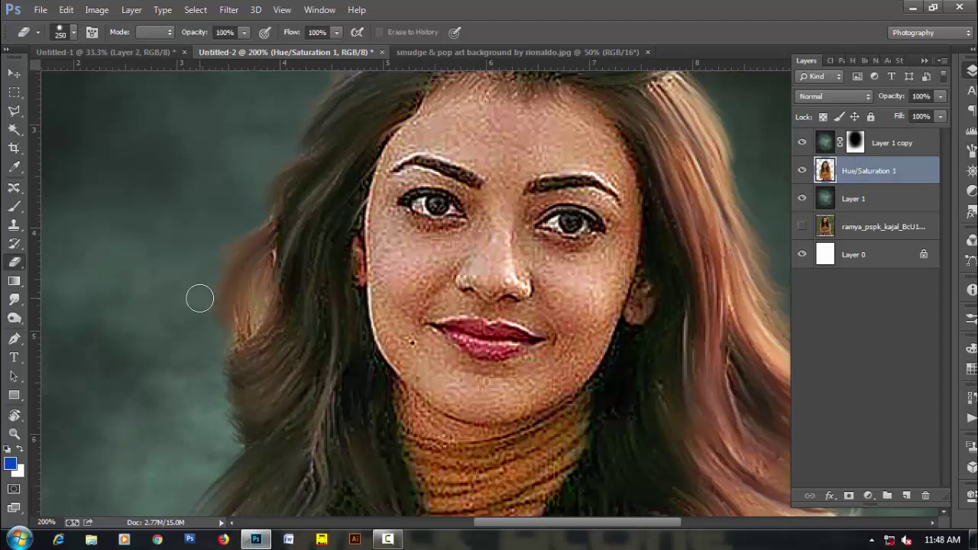
pyautogui.hotkey('ctrl', 'z')
pyautogui.rightClick(213, 291)
pyautogui.moveTo(327, 202); pyautogui.dragTo(259, 210)
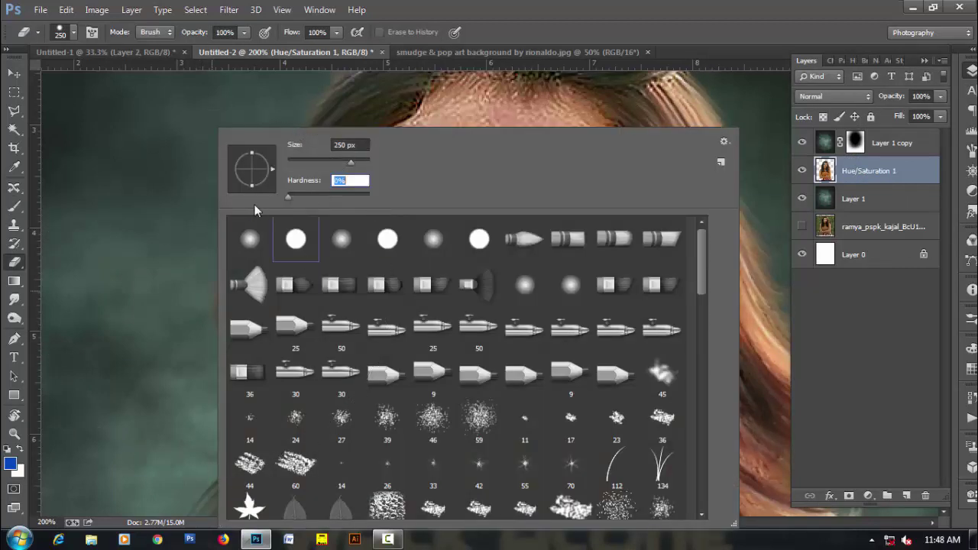
pyautogui.click(311, 162)
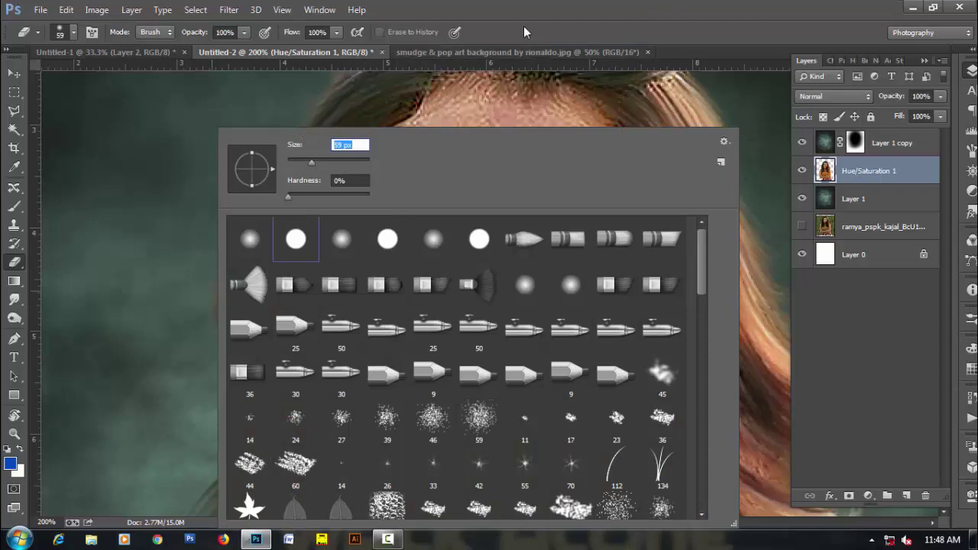
pyautogui.doubleClick(297, 241)
# Step: Erase the orange hair wisps left of the face with a 25 px eraser, then switch to the Smudge tool
pyautogui.press('[')
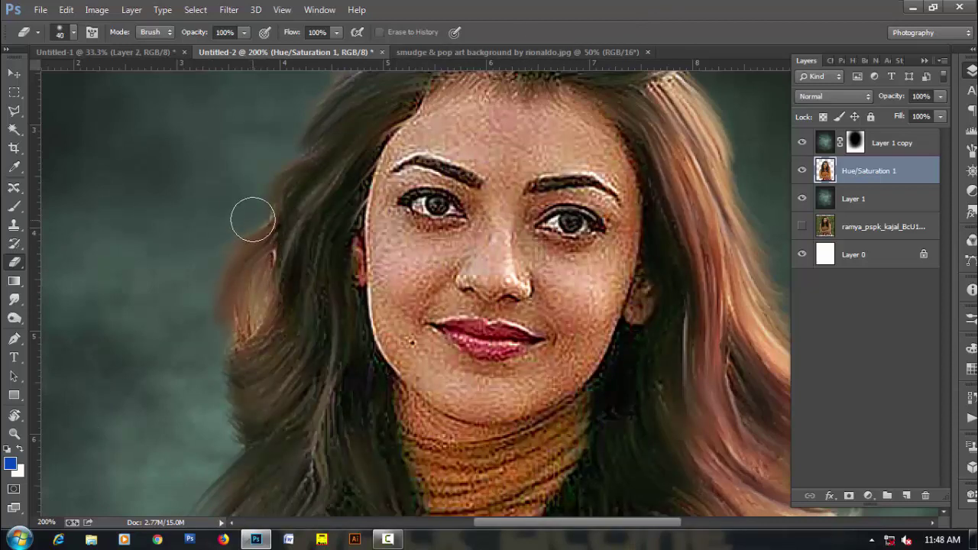
pyautogui.press('[')
pyautogui.moveTo(258, 233)
pyautogui.mouseDown()
pyautogui.moveTo(252, 275)
pyautogui.moveTo(260, 219)
pyautogui.moveTo(239, 321)
pyautogui.mouseUp()
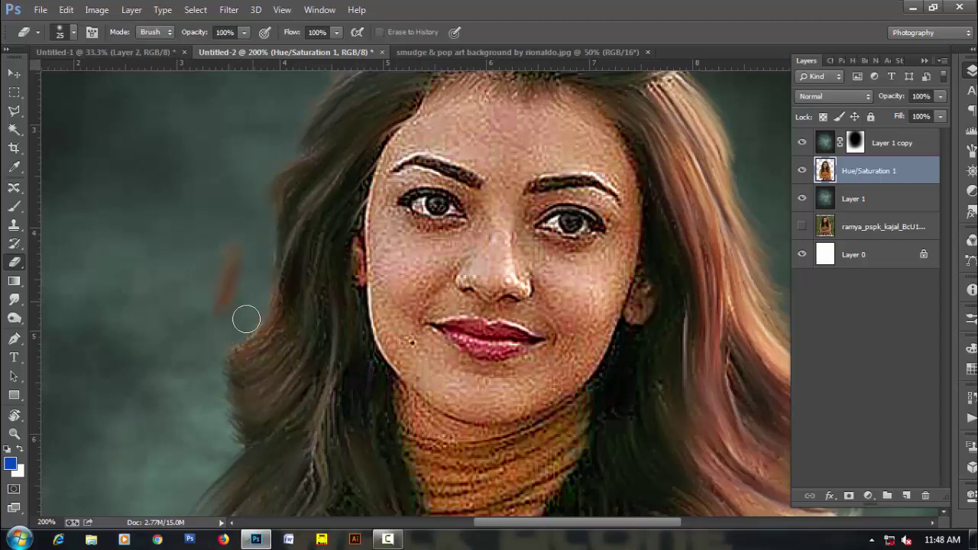
pyautogui.moveTo(242, 242); pyautogui.dragTo(196, 295)
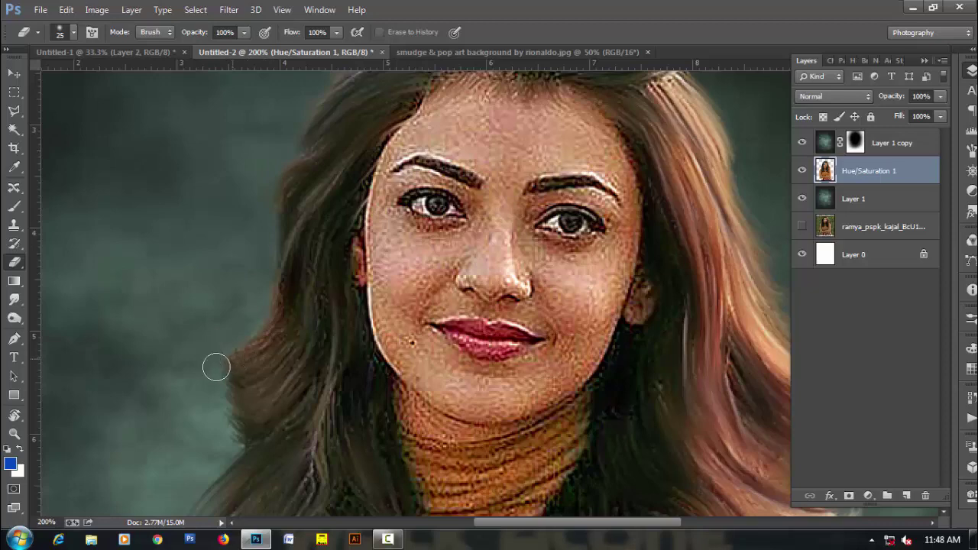
pyautogui.click(13, 300)
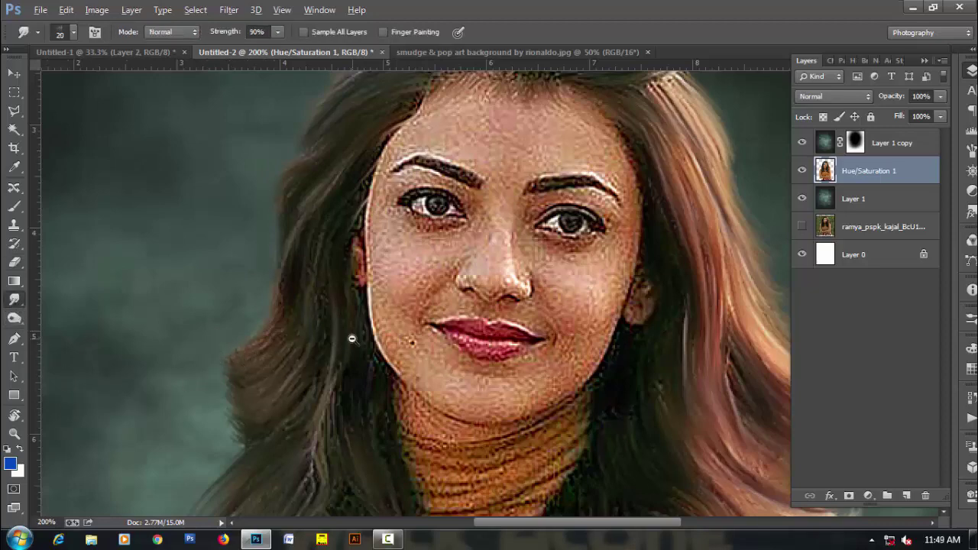
pyautogui.hotkey('ctrl', '-')
pyautogui.hotkey('ctrl', '-')
pyautogui.scroll(1, 365, 352)
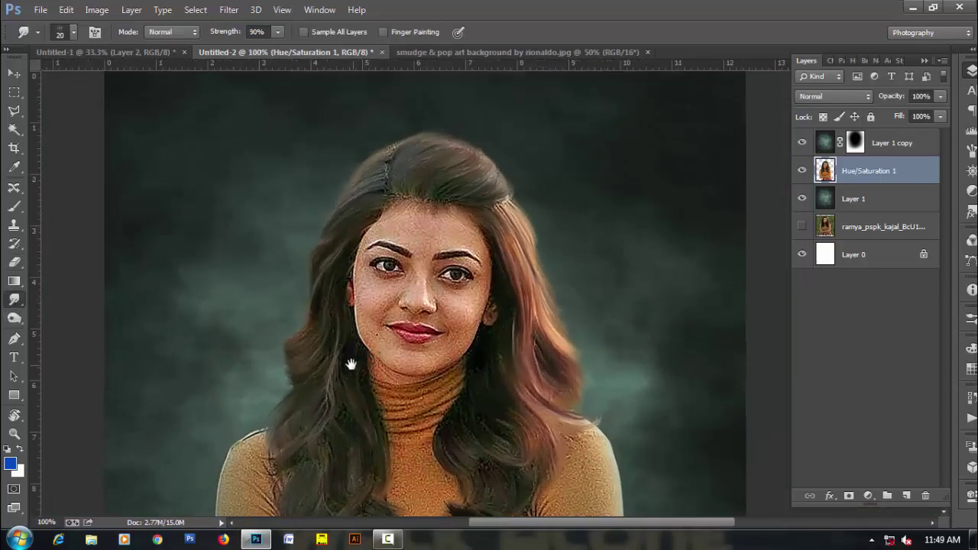
pyautogui.scroll(1, 352, 335)
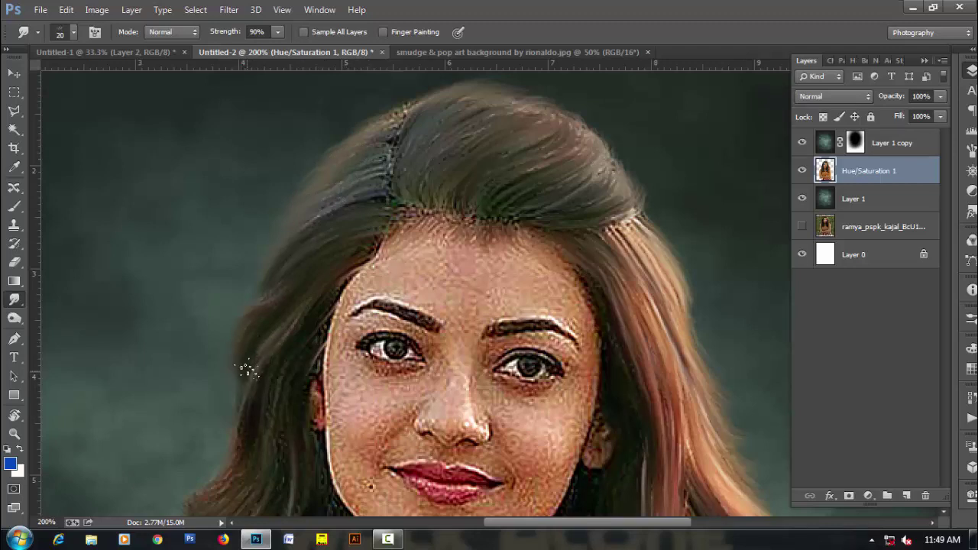
pyautogui.moveTo(251, 412); pyautogui.dragTo(289, 349)
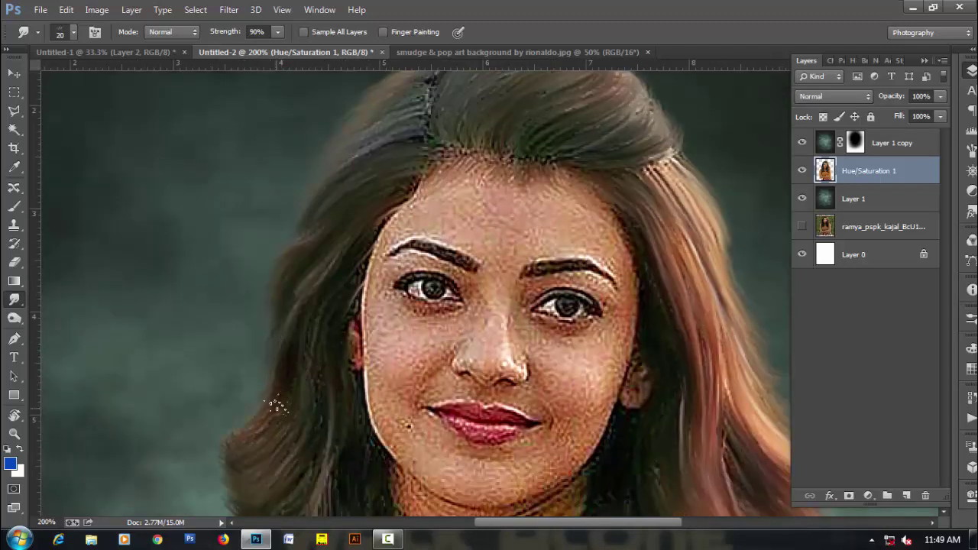
pyautogui.moveTo(252, 455); pyautogui.dragTo(295, 406)
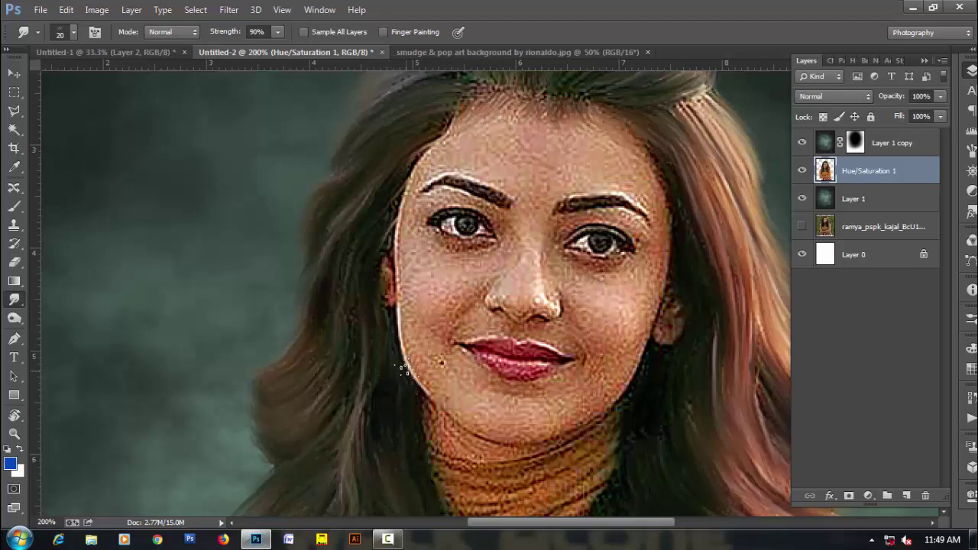
pyautogui.keyDown('alt'); pyautogui.click(503, 399); pyautogui.keyUp('alt')
pyautogui.hotkey('ctrl', '1')
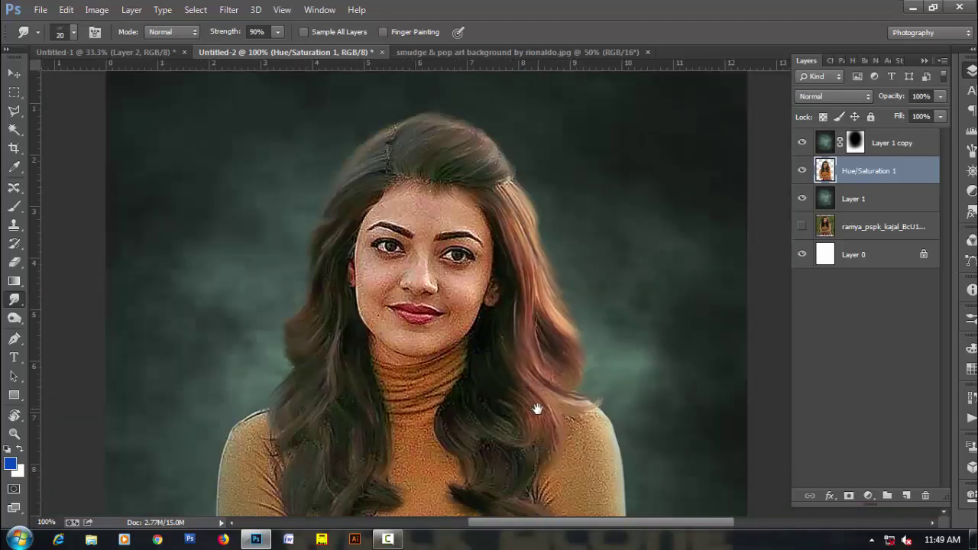
pyautogui.keyDown('ctrl'); pyautogui.click(518, 393); pyautogui.keyUp('ctrl')
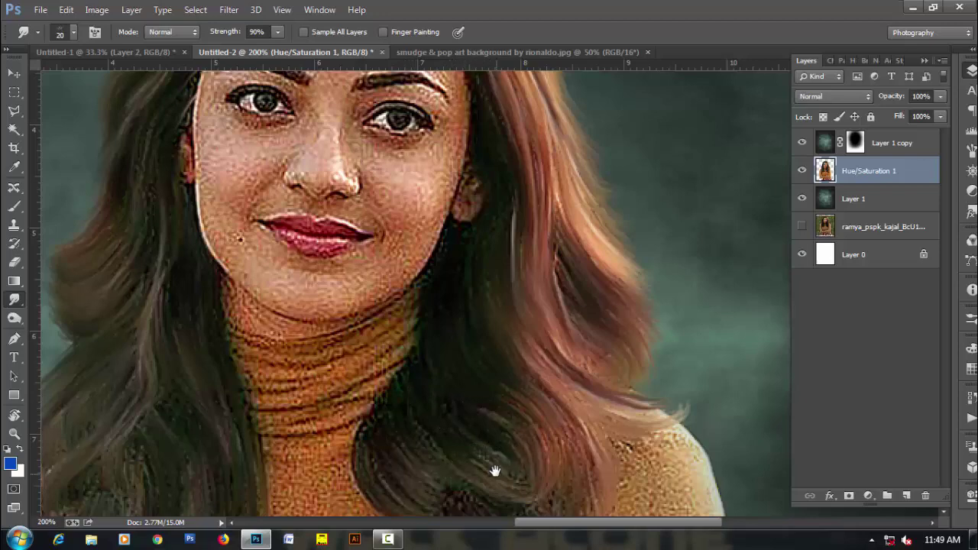
pyautogui.moveTo(492, 465); pyautogui.dragTo(443, 364)
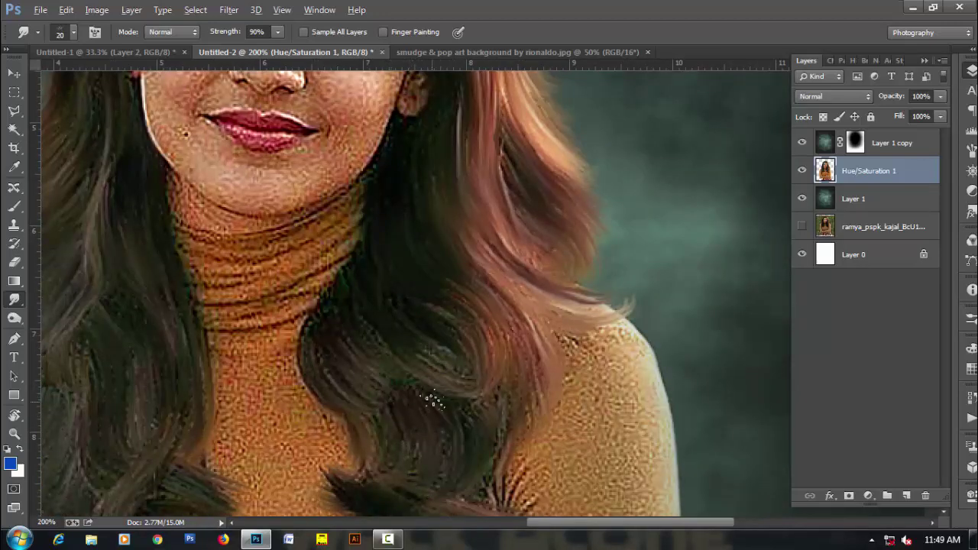
pyautogui.scroll(-1, 432, 401)
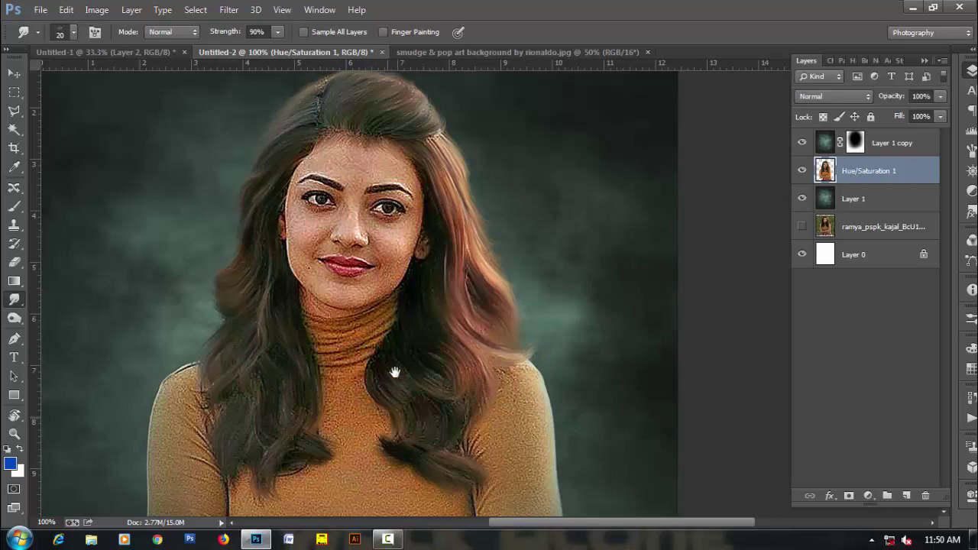
pyautogui.moveTo(394, 372); pyautogui.dragTo(413, 250)
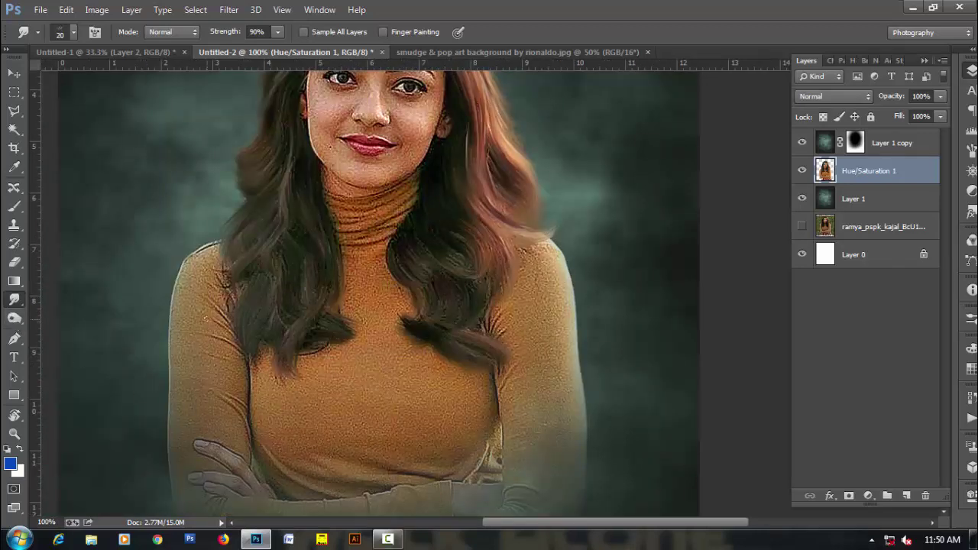
# Step: Choose the 65 px textured brush preset and lower the Smudge strength to 30%
pyautogui.rightClick(215, 129)
pyautogui.scroll(-2, 422, 432)
pyautogui.scroll(-1, 422, 432)
pyautogui.scroll(-1, 423, 432)
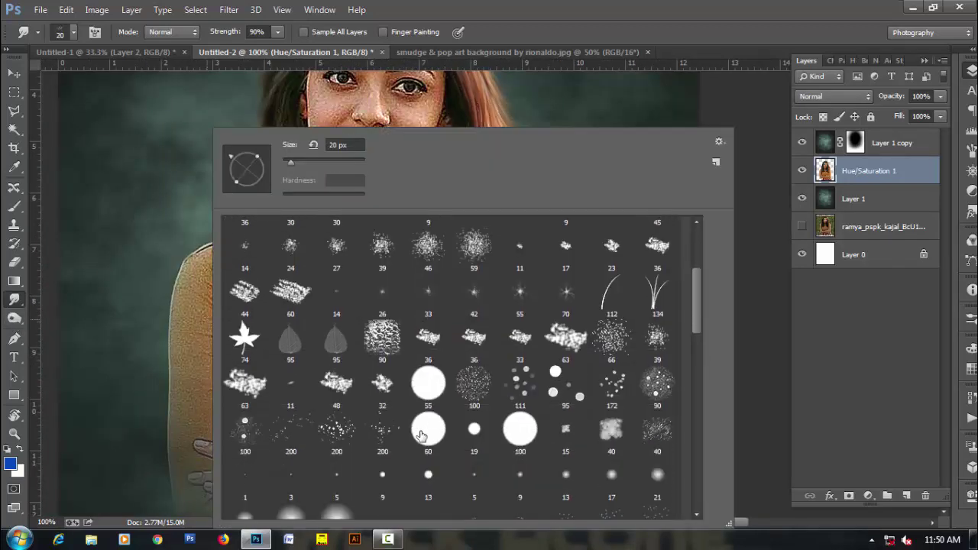
pyautogui.scroll(-1, 423, 432)
pyautogui.scroll(-1, 423, 432)
pyautogui.scroll(-1, 420, 443)
pyautogui.click(292, 489)
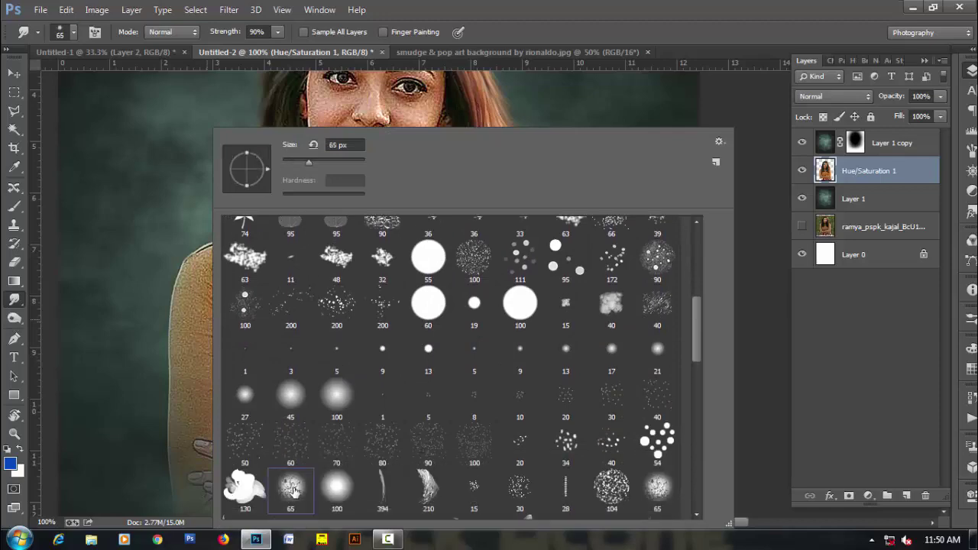
pyautogui.press('Return')
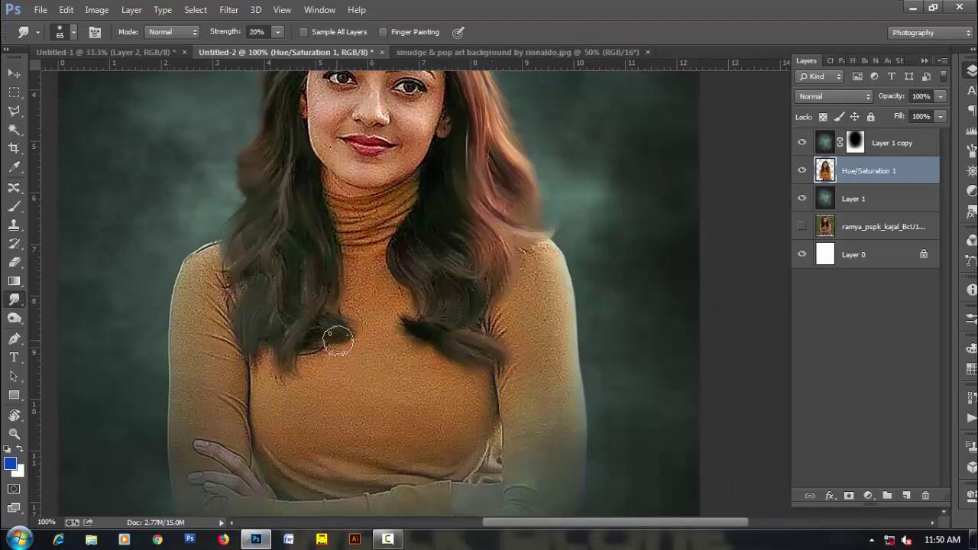
pyautogui.press('2')
# Step: Smooth the crease under the chin and the upper neck folds with a 10–15 px tip
pyautogui.scroll(2, 371, 230)
pyautogui.moveTo(367, 238); pyautogui.dragTo(379, 378)
pyautogui.press('[')
pyautogui.press('[')
pyautogui.press('[')
pyautogui.press('[')
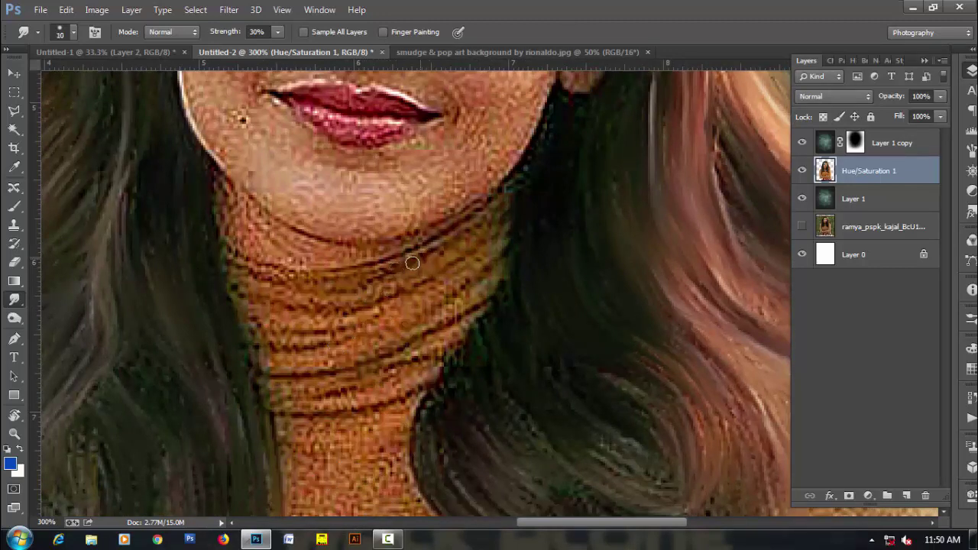
pyautogui.moveTo(233, 260)
pyautogui.mouseDown()
pyautogui.moveTo(321, 273)
pyautogui.moveTo(391, 260)
pyautogui.moveTo(467, 227)
pyautogui.moveTo(492, 201)
pyautogui.moveTo(367, 265)
pyautogui.moveTo(308, 273)
pyautogui.moveTo(239, 260)
pyautogui.mouseUp()
pyautogui.press(']')
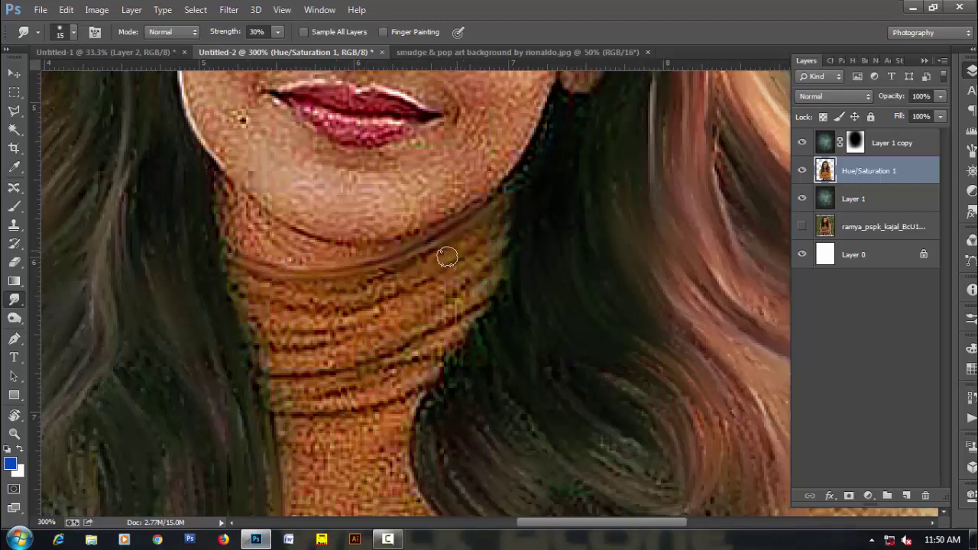
pyautogui.moveTo(489, 225)
pyautogui.mouseDown()
pyautogui.moveTo(393, 282)
pyautogui.moveTo(311, 292)
pyautogui.moveTo(251, 281)
pyautogui.moveTo(351, 287)
pyautogui.moveTo(453, 245)
pyautogui.moveTo(430, 264)
pyautogui.moveTo(255, 290)
pyautogui.moveTo(360, 295)
pyautogui.moveTo(459, 248)
pyautogui.moveTo(375, 290)
pyautogui.moveTo(271, 293)
pyautogui.moveTo(297, 301)
pyautogui.moveTo(418, 273)
pyautogui.mouseUp()
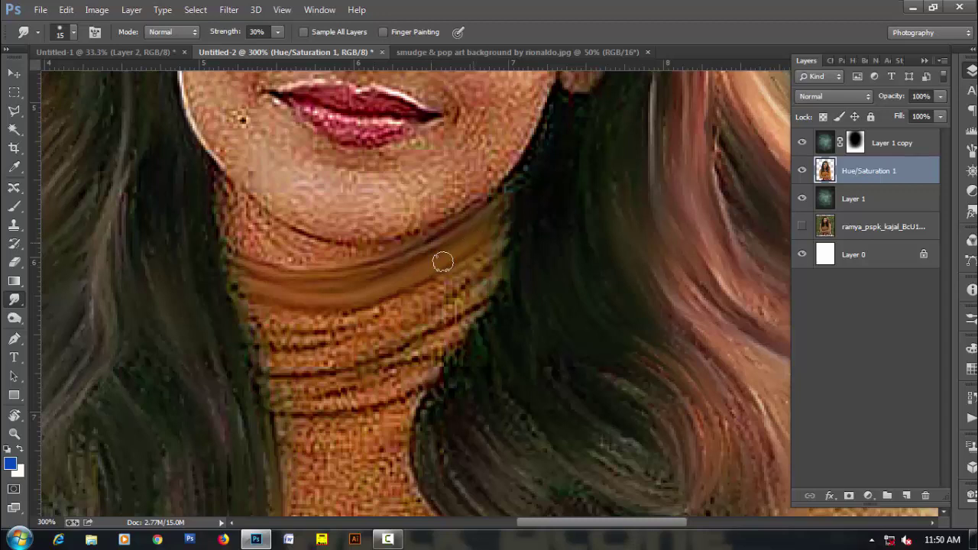
pyautogui.press('[')
pyautogui.press(']')
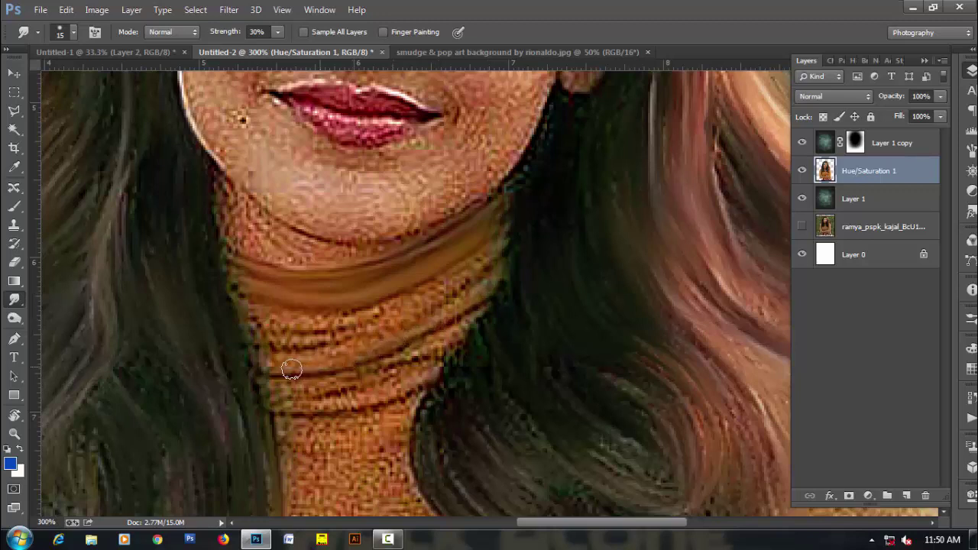
pyautogui.moveTo(291, 370)
pyautogui.mouseDown()
pyautogui.moveTo(264, 367)
pyautogui.moveTo(340, 362)
pyautogui.moveTo(441, 318)
pyautogui.moveTo(479, 292)
pyautogui.moveTo(494, 257)
pyautogui.moveTo(415, 316)
pyautogui.moveTo(483, 257)
pyautogui.moveTo(410, 295)
pyautogui.moveTo(428, 291)
pyautogui.moveTo(321, 319)
pyautogui.moveTo(260, 312)
pyautogui.moveTo(311, 328)
pyautogui.moveTo(384, 308)
pyautogui.moveTo(278, 324)
pyautogui.moveTo(276, 338)
pyautogui.moveTo(379, 327)
pyautogui.moveTo(274, 346)
pyautogui.mouseUp()
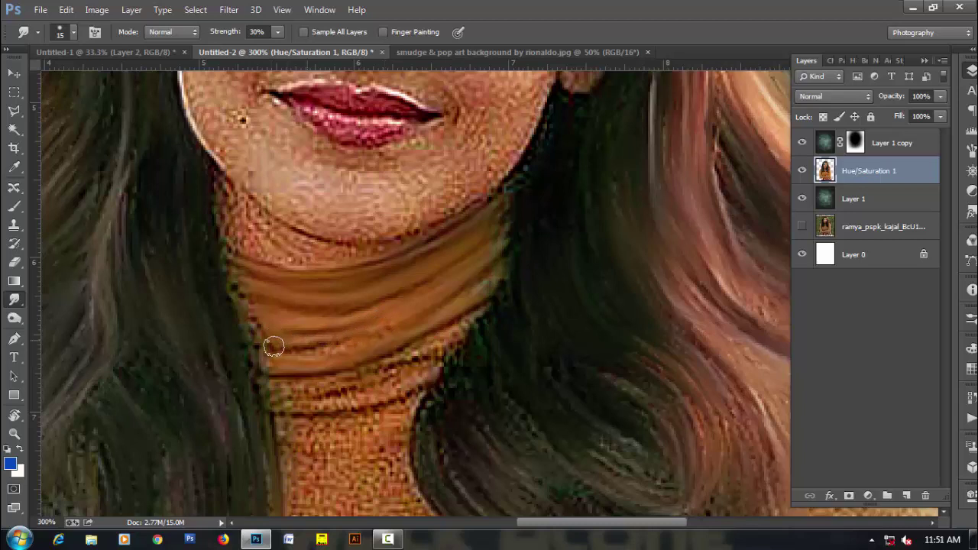
# Step: With a 10 px tip, smooth the lower neck band and blend the collar line left to right
pyautogui.press('[')
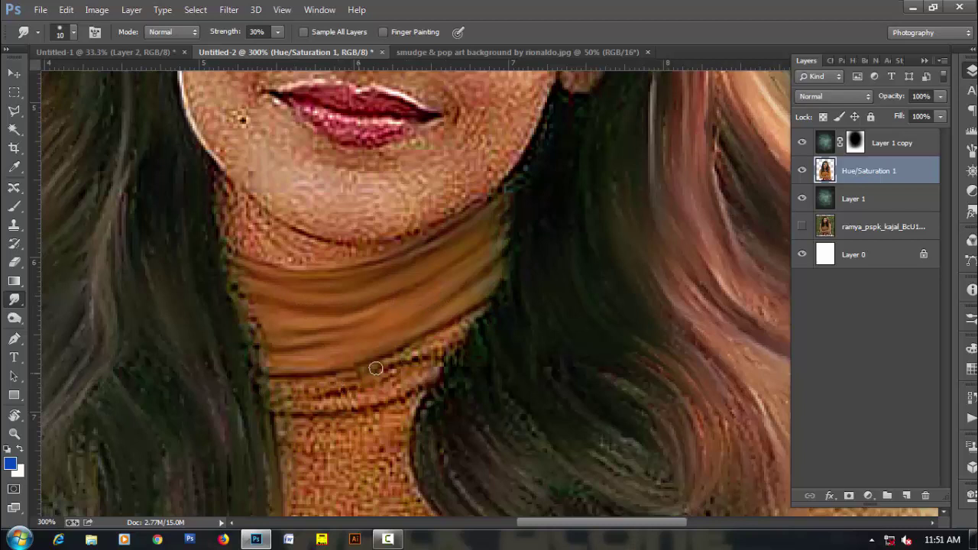
pyautogui.moveTo(375, 369); pyautogui.dragTo(299, 380)
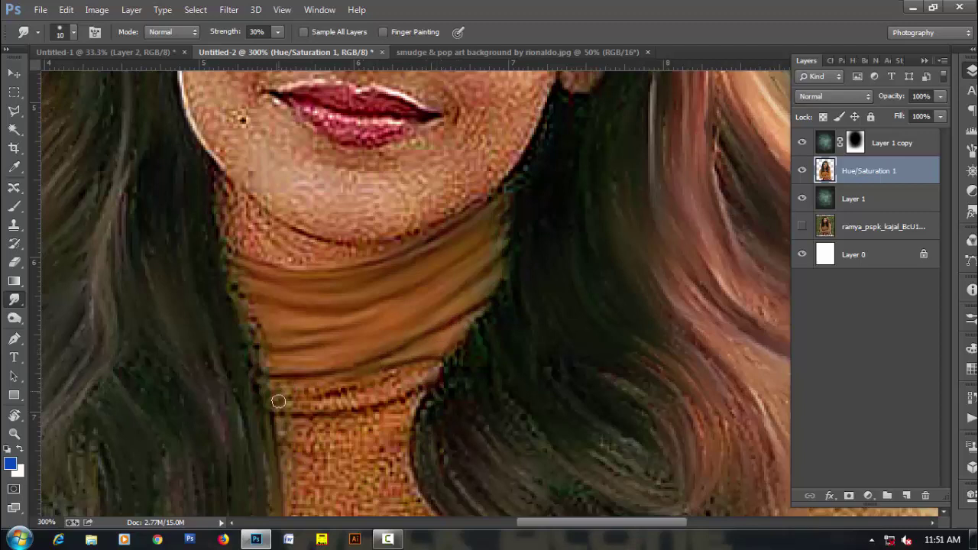
pyautogui.moveTo(279, 410)
pyautogui.mouseDown()
pyautogui.moveTo(329, 408)
pyautogui.moveTo(430, 377)
pyautogui.mouseUp()
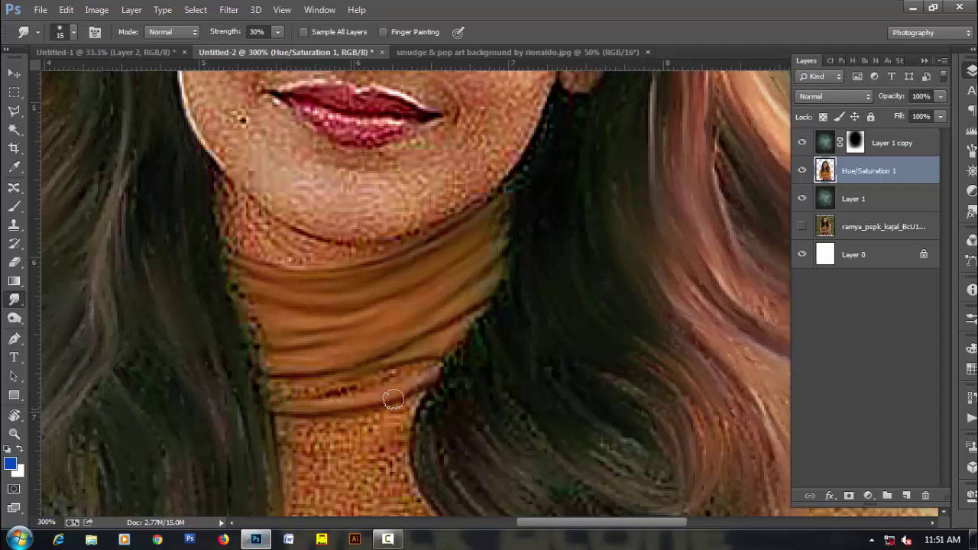
pyautogui.moveTo(282, 406); pyautogui.dragTo(424, 369)
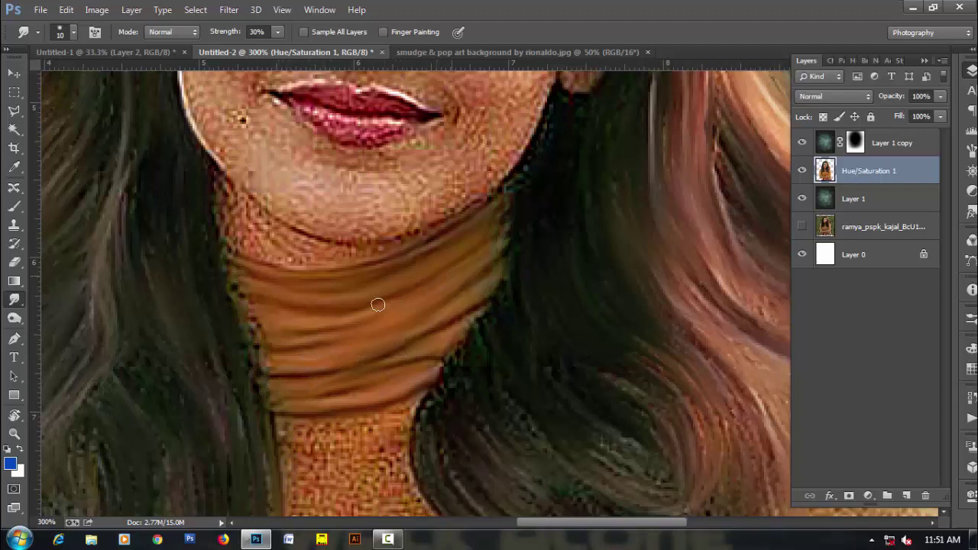
# Step: Smooth the dotted texture below the collar and across the neck with a 15–25 px tip
pyautogui.scroll(-3, 351, 372)
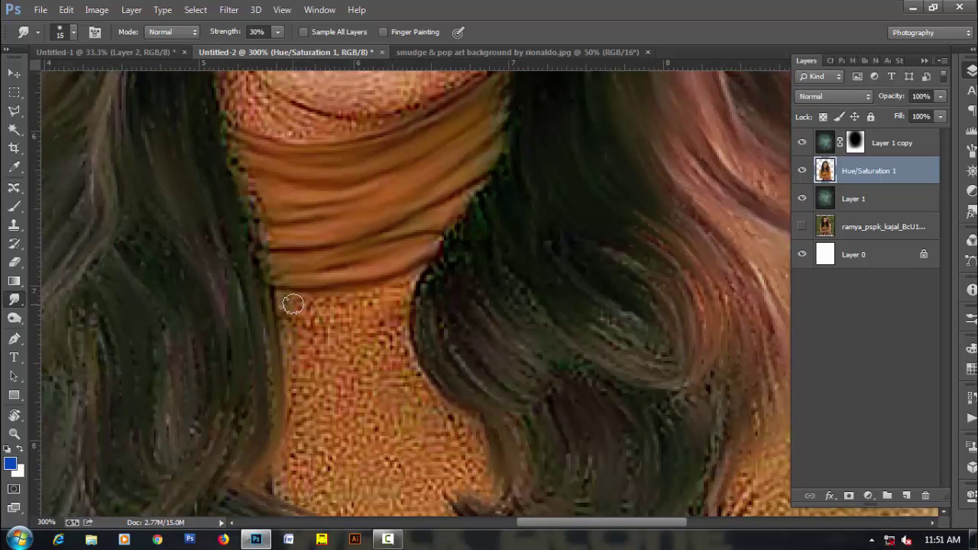
pyautogui.moveTo(291, 308)
pyautogui.mouseDown()
pyautogui.moveTo(284, 321)
pyautogui.moveTo(328, 299)
pyautogui.moveTo(318, 301)
pyautogui.moveTo(389, 296)
pyautogui.mouseUp()
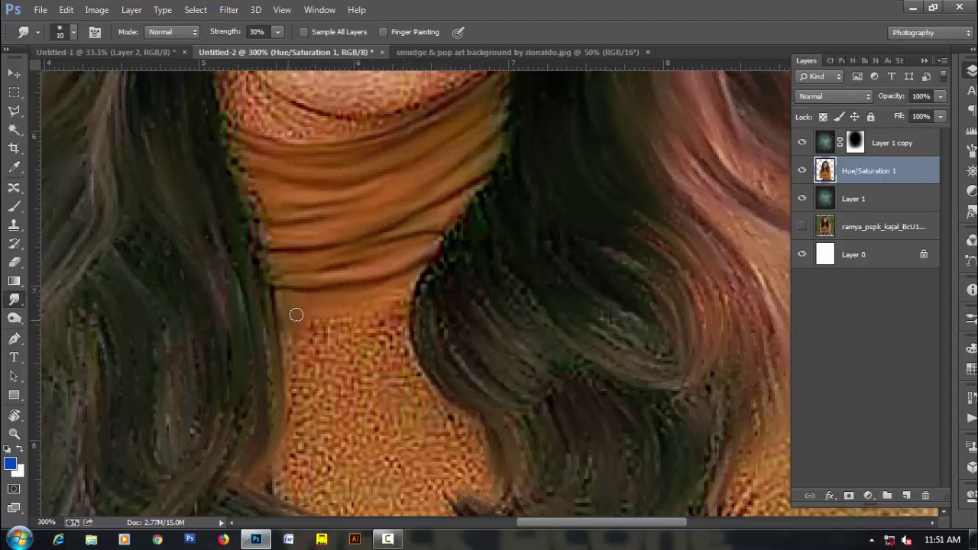
pyautogui.moveTo(288, 313); pyautogui.dragTo(332, 333)
pyautogui.press(']')
pyautogui.moveTo(312, 375)
pyautogui.mouseDown()
pyautogui.moveTo(351, 323)
pyautogui.moveTo(377, 306)
pyautogui.moveTo(394, 312)
pyautogui.moveTo(385, 323)
pyautogui.moveTo(389, 349)
pyautogui.moveTo(426, 410)
pyautogui.moveTo(406, 389)
pyautogui.moveTo(454, 428)
pyautogui.moveTo(426, 406)
pyautogui.moveTo(429, 416)
pyautogui.moveTo(395, 349)
pyautogui.moveTo(371, 389)
pyautogui.moveTo(312, 406)
pyautogui.moveTo(317, 372)
pyautogui.moveTo(310, 421)
pyautogui.moveTo(359, 356)
pyautogui.moveTo(357, 372)
pyautogui.moveTo(353, 338)
pyautogui.moveTo(349, 389)
pyautogui.moveTo(354, 327)
pyautogui.moveTo(328, 422)
pyautogui.moveTo(371, 345)
pyautogui.moveTo(397, 436)
pyautogui.moveTo(367, 382)
pyautogui.moveTo(342, 437)
pyautogui.moveTo(367, 448)
pyautogui.moveTo(337, 393)
pyautogui.mouseUp()
pyautogui.press('[')
pyautogui.press(']')
pyautogui.press(']')
pyautogui.press(']')
# Step: Smear the lower neck speckles to an even tan with a 25–35 px tip, then zoom out
pyautogui.scroll(-3, 367, 448)
pyautogui.scroll(-2, 351, 459)
pyautogui.press('[')
pyautogui.press('[')
pyautogui.press('[')
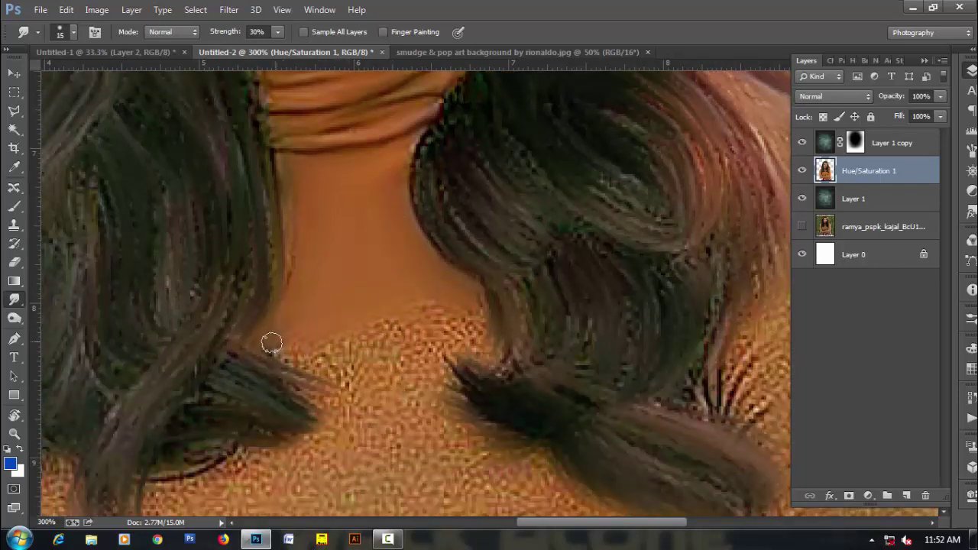
pyautogui.press(']')
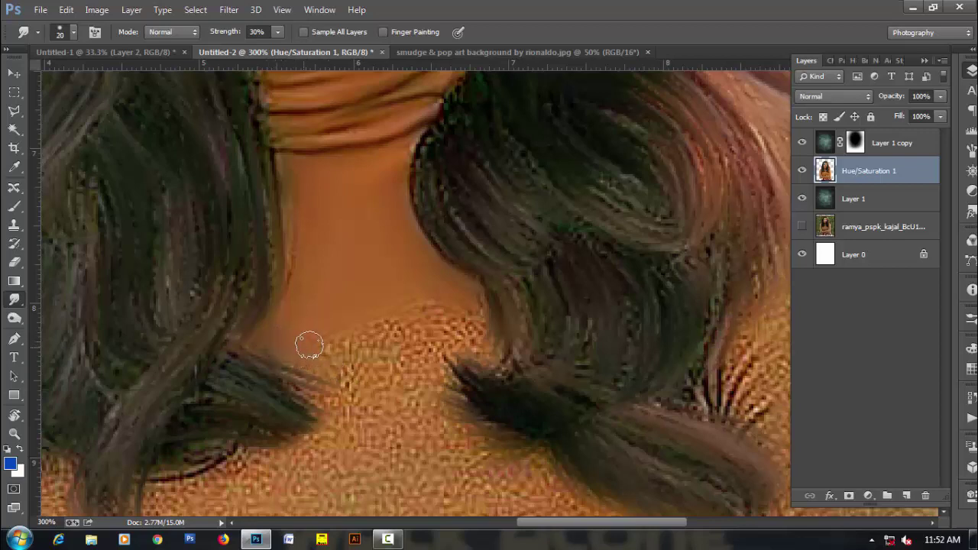
pyautogui.press(']')
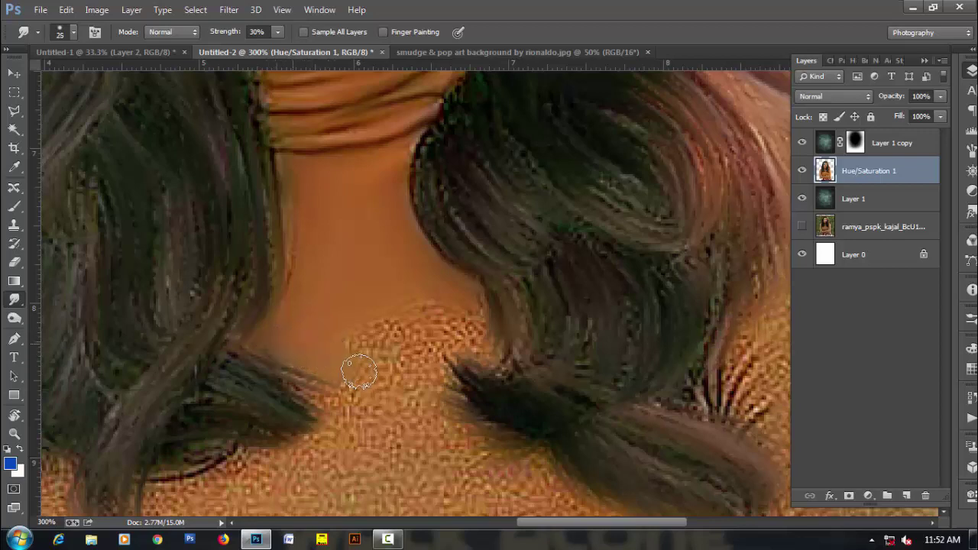
pyautogui.moveTo(360, 372); pyautogui.dragTo(436, 375)
pyautogui.press('[')
pyautogui.press('[')
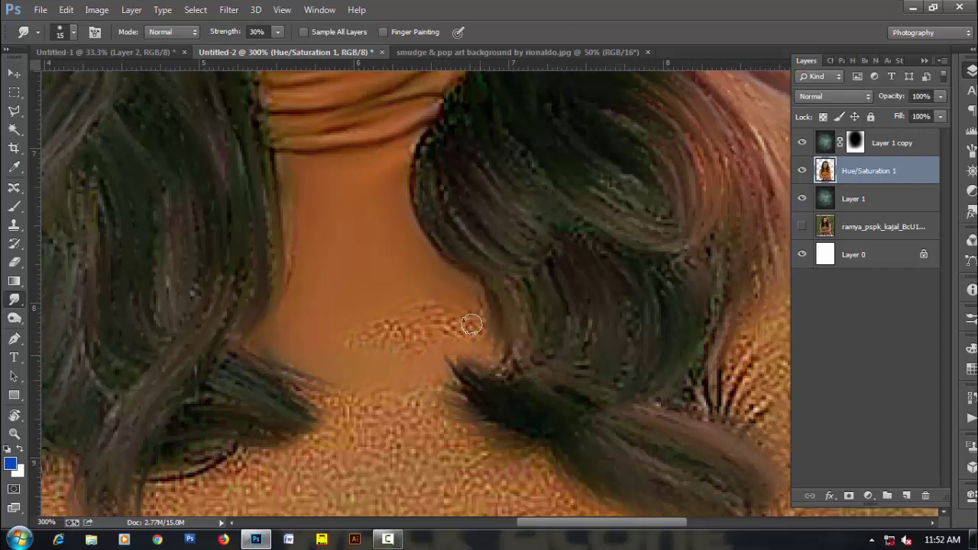
pyautogui.press(']')
pyautogui.press(']')
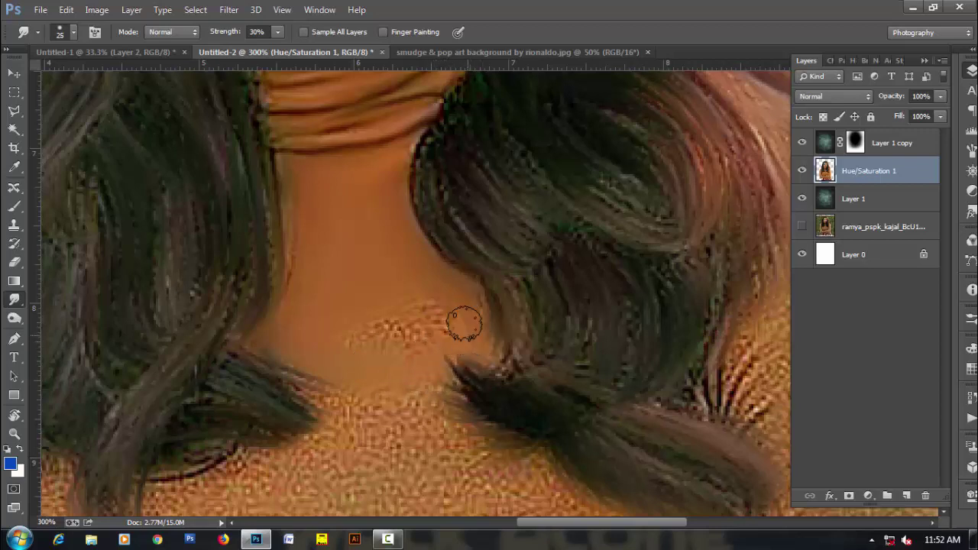
pyautogui.moveTo(465, 325)
pyautogui.mouseDown()
pyautogui.moveTo(454, 328)
pyautogui.moveTo(434, 297)
pyautogui.moveTo(407, 330)
pyautogui.mouseUp()
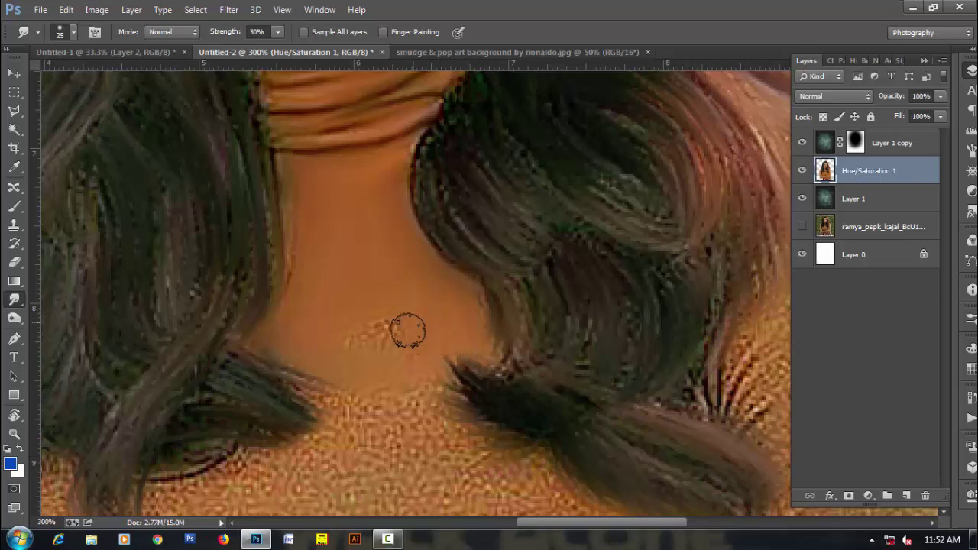
pyautogui.press(']')
pyautogui.moveTo(426, 288)
pyautogui.mouseDown()
pyautogui.moveTo(375, 319)
pyautogui.moveTo(385, 353)
pyautogui.mouseUp()
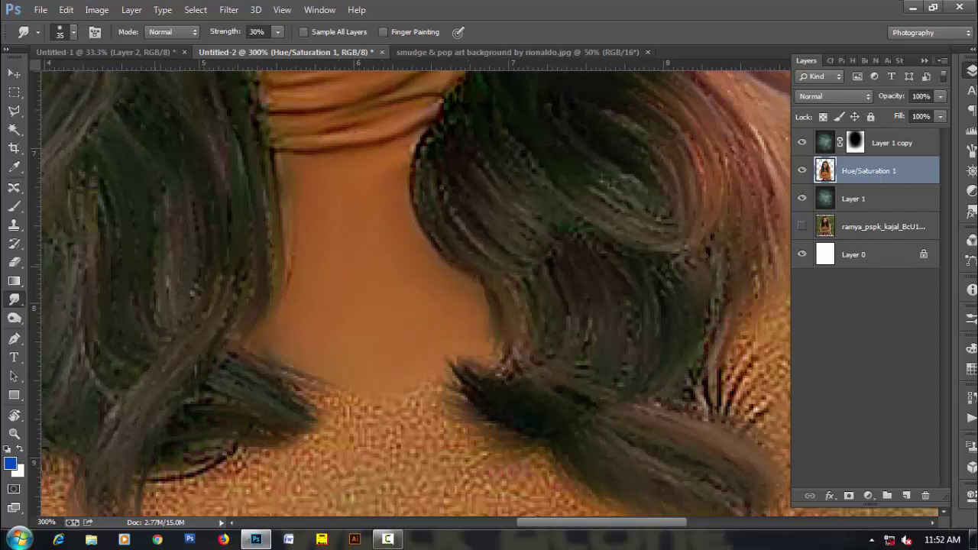
pyautogui.keyDown('ctrl'); pyautogui.keyDown('alt'); pyautogui.click(605, 315); pyautogui.keyUp('alt'); pyautogui.keyUp('ctrl')
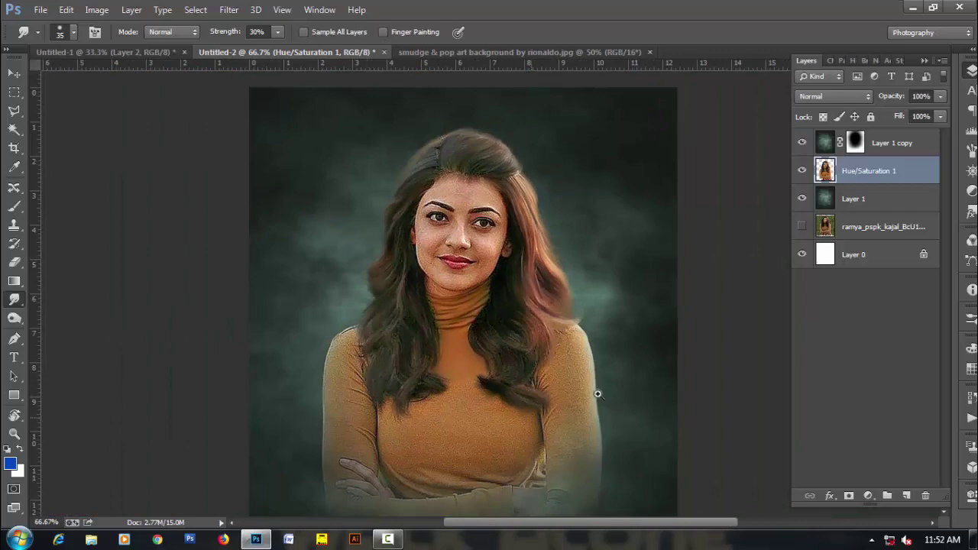
# Step: Zoom in on the shoulder and smudge the hair strands into the sweater
pyautogui.keyDown('ctrl'); pyautogui.click(598, 395); pyautogui.keyUp('ctrl')
pyautogui.keyDown('ctrl'); pyautogui.click(594, 375); pyautogui.keyUp('ctrl')
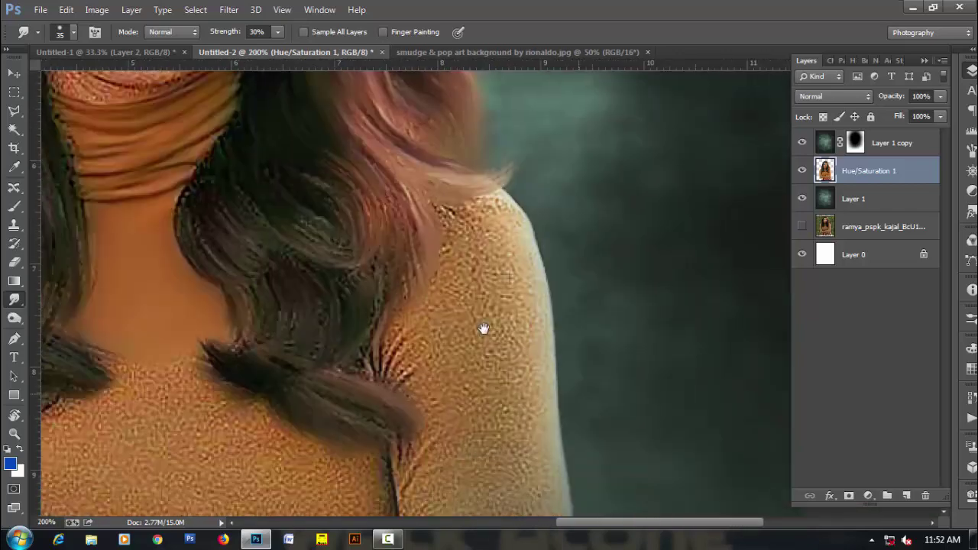
pyautogui.moveTo(419, 360); pyautogui.dragTo(385, 356)
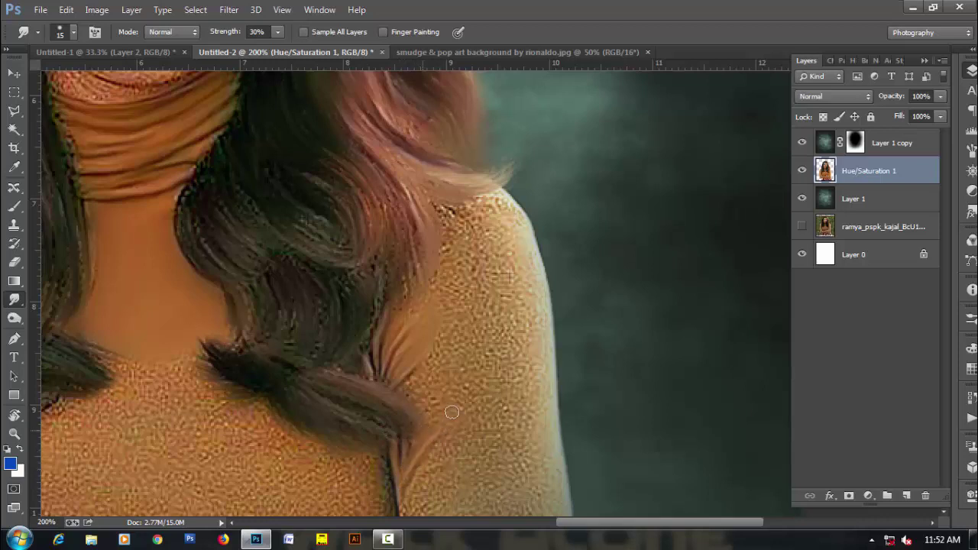
# Step: Enlarge the smudge tip to 50 px and smooth the dotted texture on the right sleeve
pyautogui.scroll(-3, 452, 412)
pyautogui.scroll(-1, 440, 439)
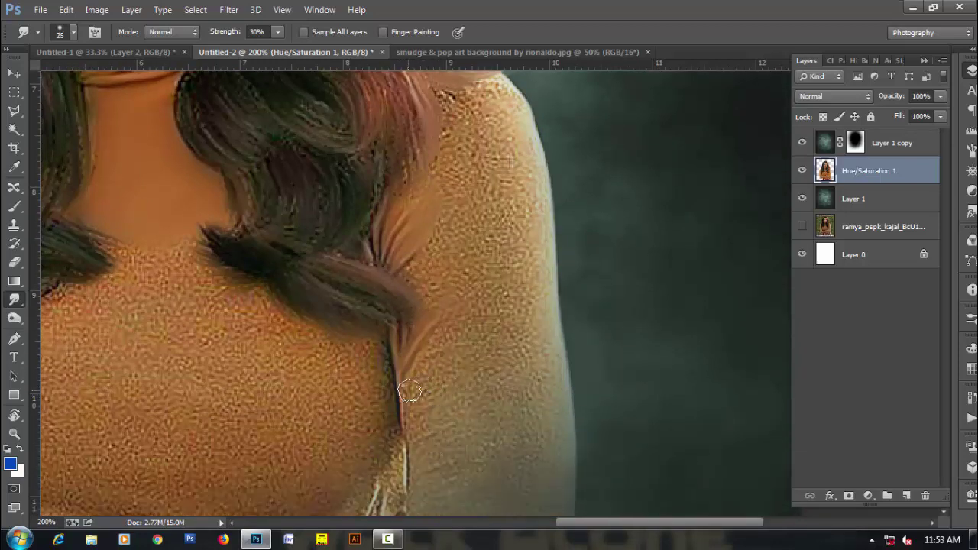
pyautogui.scroll(-2, 420, 405)
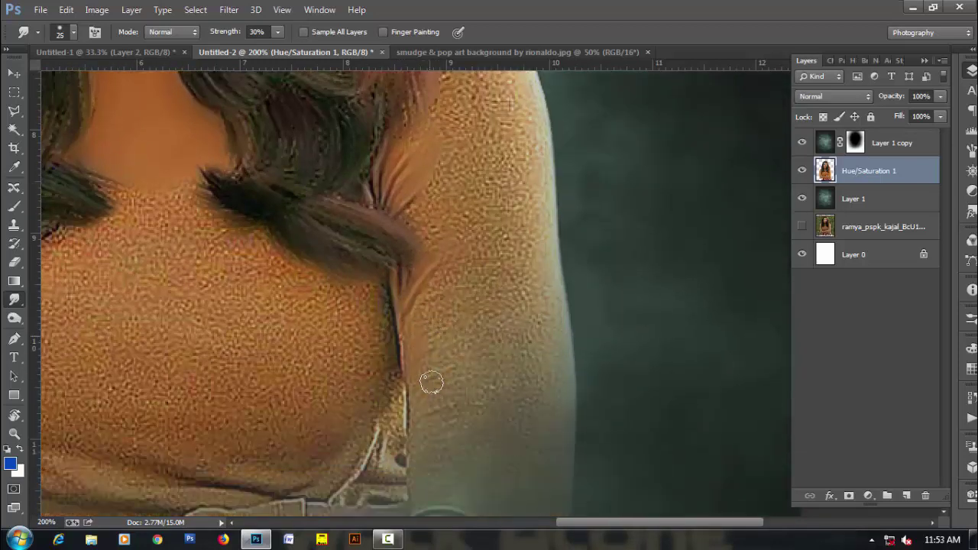
pyautogui.scroll(-1, 432, 458)
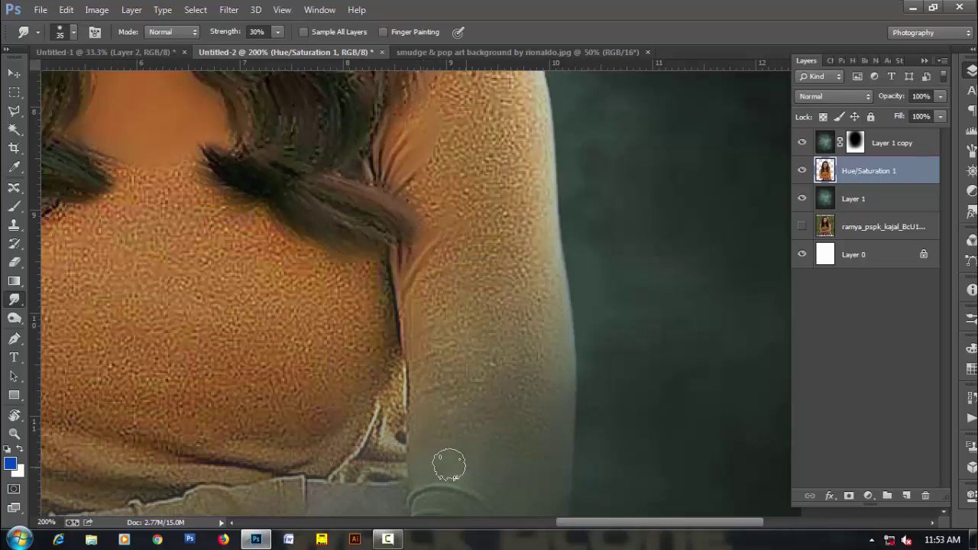
pyautogui.press(']')
pyautogui.scroll(-2, 538, 409)
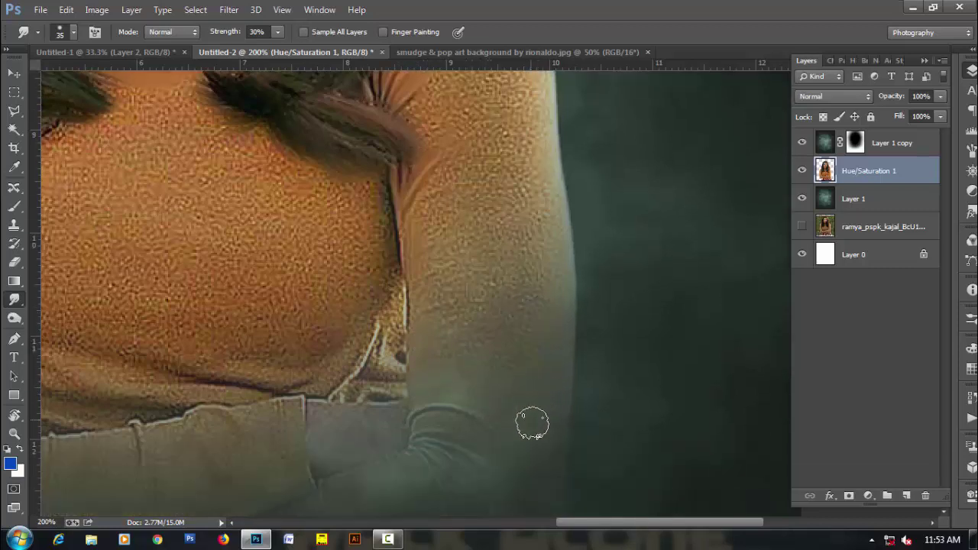
pyautogui.press(']')
pyautogui.press(']')
pyautogui.press(']')
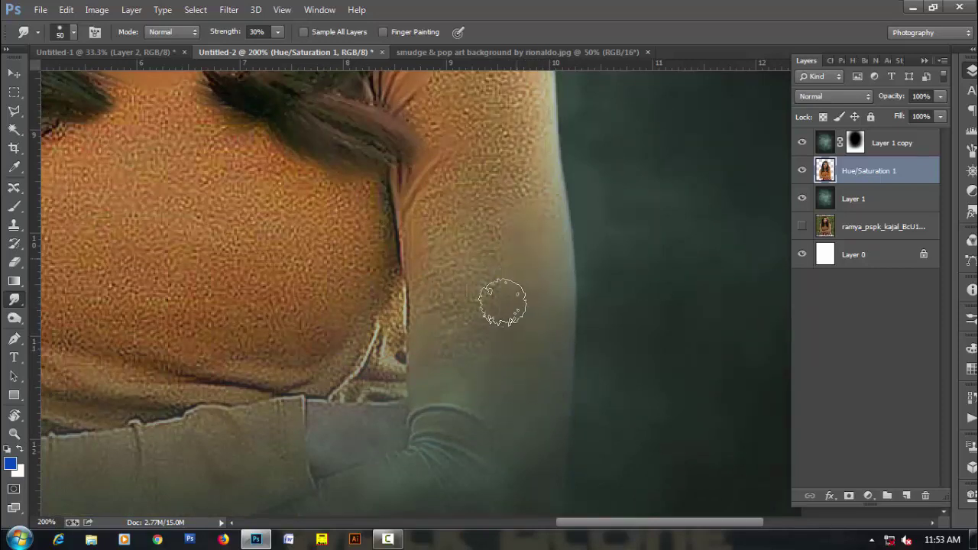
pyautogui.moveTo(488, 332)
pyautogui.mouseDown()
pyautogui.moveTo(465, 273)
pyautogui.moveTo(447, 356)
pyautogui.moveTo(443, 233)
pyautogui.moveTo(434, 232)
pyautogui.moveTo(433, 280)
pyautogui.moveTo(437, 219)
pyautogui.moveTo(430, 349)
pyautogui.moveTo(463, 270)
pyautogui.moveTo(471, 373)
pyautogui.moveTo(484, 273)
pyautogui.moveTo(509, 224)
pyautogui.moveTo(539, 327)
pyautogui.moveTo(494, 268)
pyautogui.moveTo(467, 306)
pyautogui.moveTo(537, 279)
pyautogui.moveTo(549, 257)
pyautogui.mouseUp()
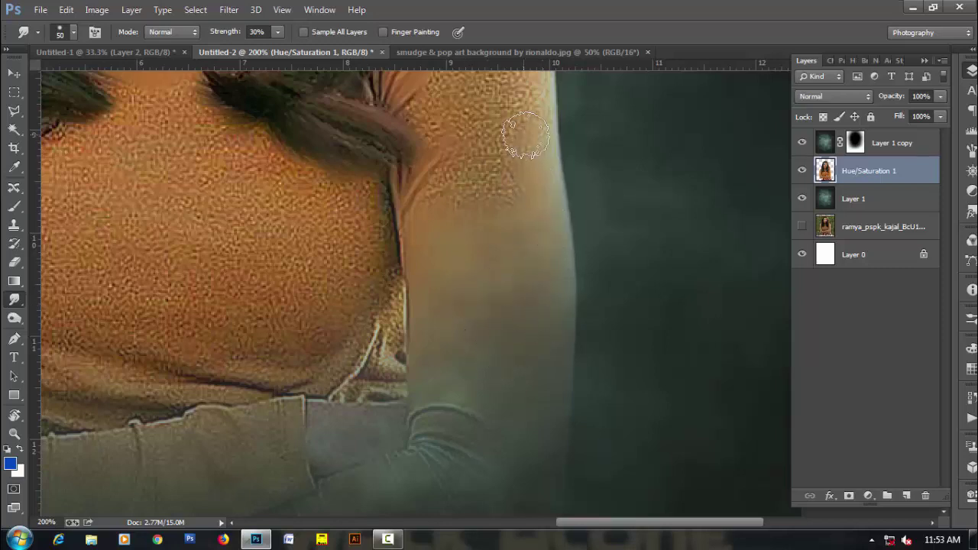
pyautogui.scroll(3, 526, 136)
# Step: Smooth the grain on the lower sleeve, upper arm and upper shoulder
pyautogui.scroll(1, 526, 135)
pyautogui.scroll(2, 497, 301)
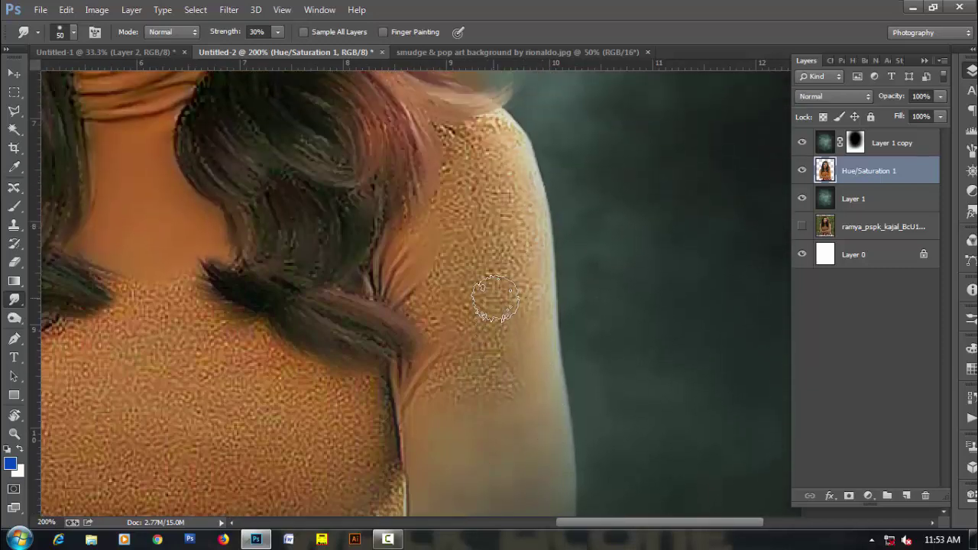
pyautogui.press('[')
pyautogui.moveTo(458, 415)
pyautogui.mouseDown()
pyautogui.moveTo(484, 371)
pyautogui.moveTo(448, 404)
pyautogui.moveTo(454, 387)
pyautogui.moveTo(502, 331)
pyautogui.moveTo(515, 387)
pyautogui.moveTo(535, 376)
pyautogui.moveTo(523, 318)
pyautogui.moveTo(481, 349)
pyautogui.moveTo(422, 303)
pyautogui.mouseUp()
pyautogui.press('[')
pyautogui.press('[')
pyautogui.press('[')
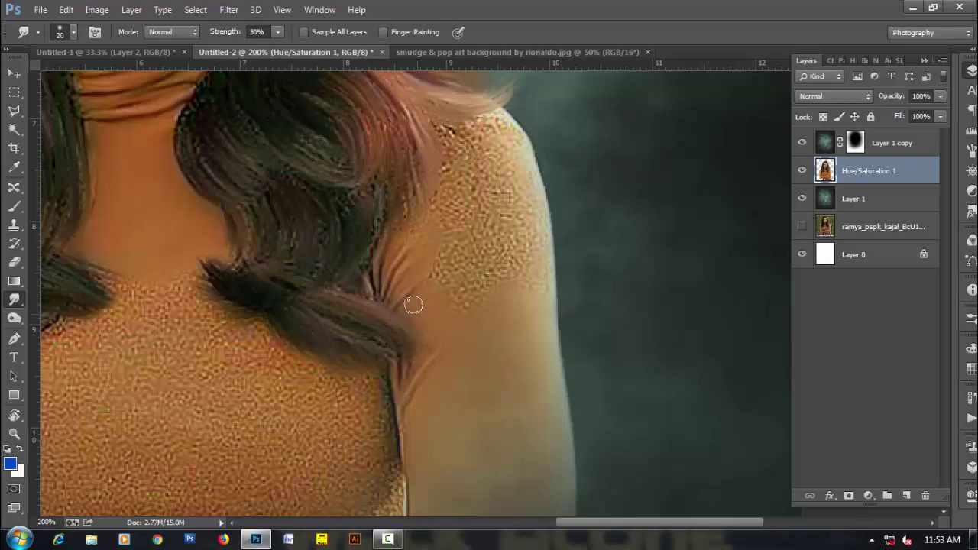
pyautogui.press(']')
pyautogui.press(']')
pyautogui.press(']')
pyautogui.moveTo(443, 267)
pyautogui.mouseDown()
pyautogui.moveTo(443, 227)
pyautogui.moveTo(458, 312)
pyautogui.moveTo(484, 307)
pyautogui.moveTo(497, 252)
pyautogui.moveTo(527, 248)
pyautogui.moveTo(524, 328)
pyautogui.moveTo(515, 210)
pyautogui.mouseUp()
pyautogui.moveTo(538, 259)
pyautogui.mouseDown()
pyautogui.moveTo(511, 153)
pyautogui.moveTo(493, 301)
pyautogui.moveTo(491, 205)
pyautogui.mouseUp()
# Step: Resize the smudge tip near the hair edge, settling on 45 px, and pan to the lower sleeve
pyautogui.press(']')
pyautogui.press('[')
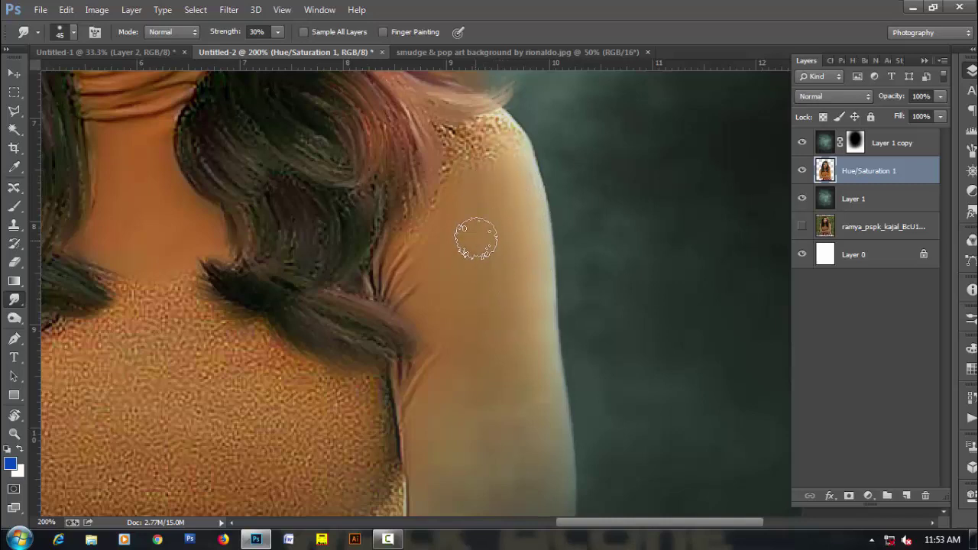
pyautogui.press('[')
pyautogui.press('[')
pyautogui.scroll(2, 465, 205)
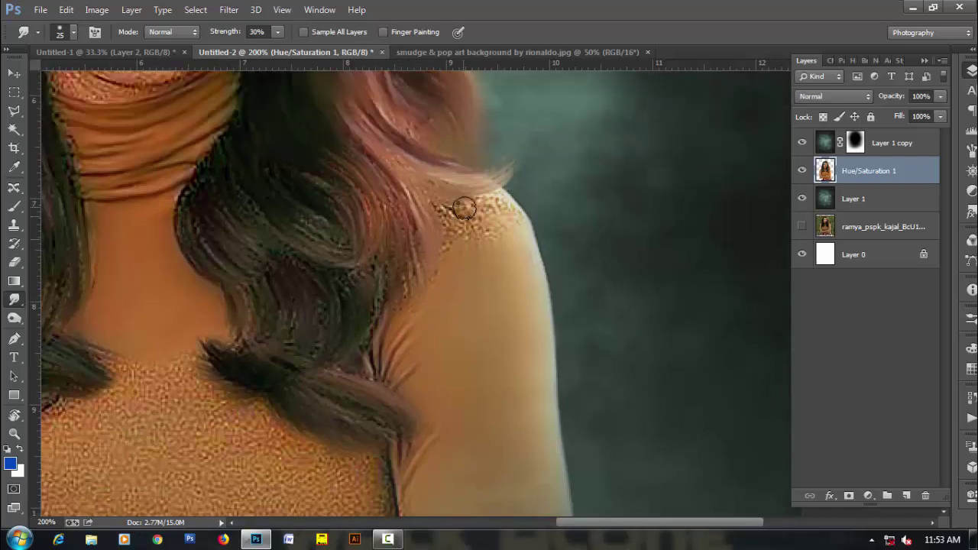
pyautogui.scroll(1, 469, 258)
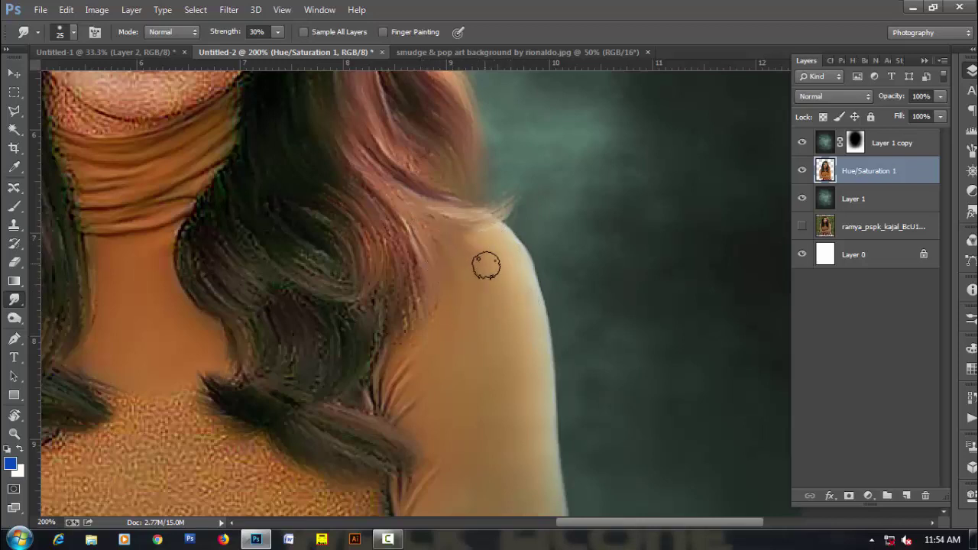
pyautogui.press(']')
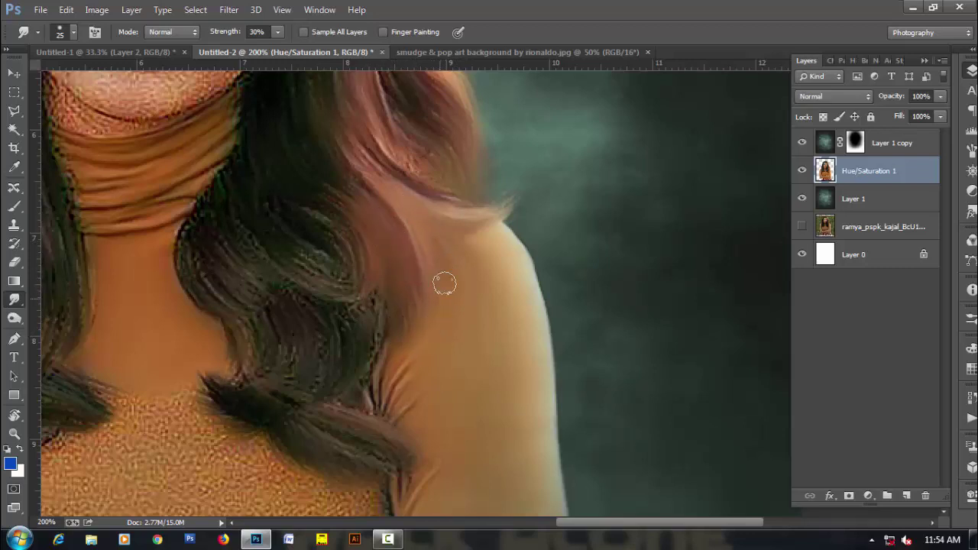
pyautogui.press(']')
pyautogui.press(']')
pyautogui.moveTo(479, 469); pyautogui.dragTo(471, 301)
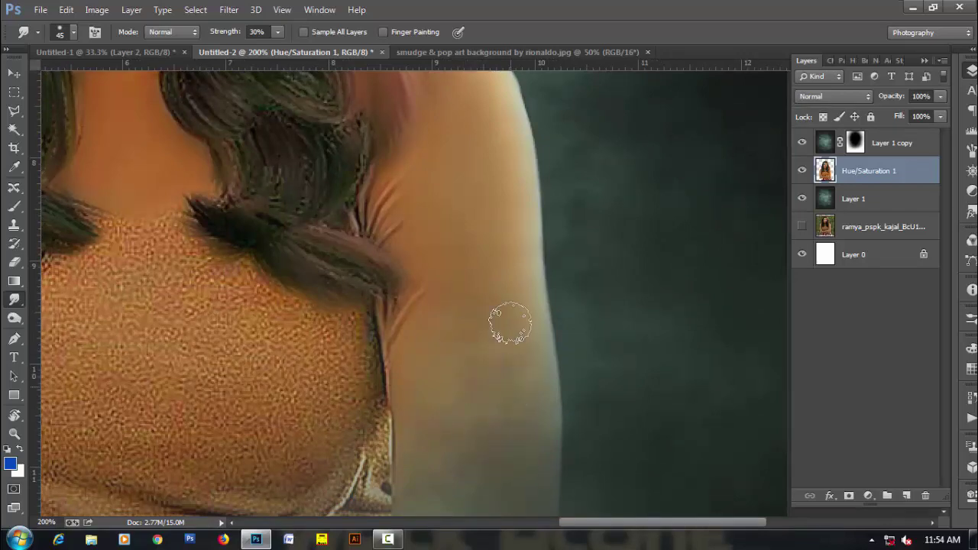
# Step: Show Layer 1 copy, zoom to the left shoulder, and blend its speckled edge with the hair
pyautogui.click(802, 143)
pyautogui.moveTo(417, 395); pyautogui.dragTo(505, 373)
pyautogui.keyDown('alt'); pyautogui.click(505, 372); pyautogui.keyUp('alt')
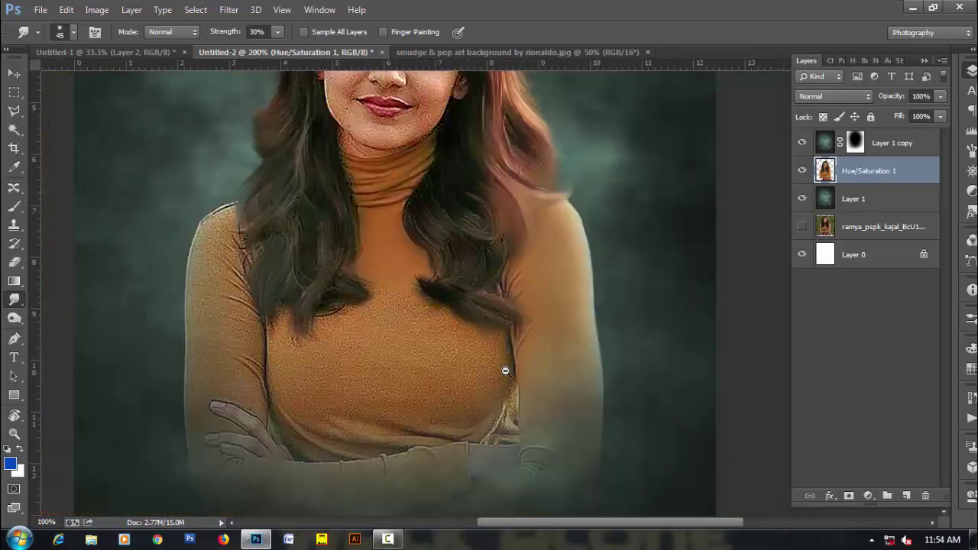
pyautogui.keyDown('ctrl'); pyautogui.click(227, 248); pyautogui.keyUp('ctrl')
pyautogui.keyDown('ctrl'); pyautogui.click(252, 317); pyautogui.keyUp('ctrl')
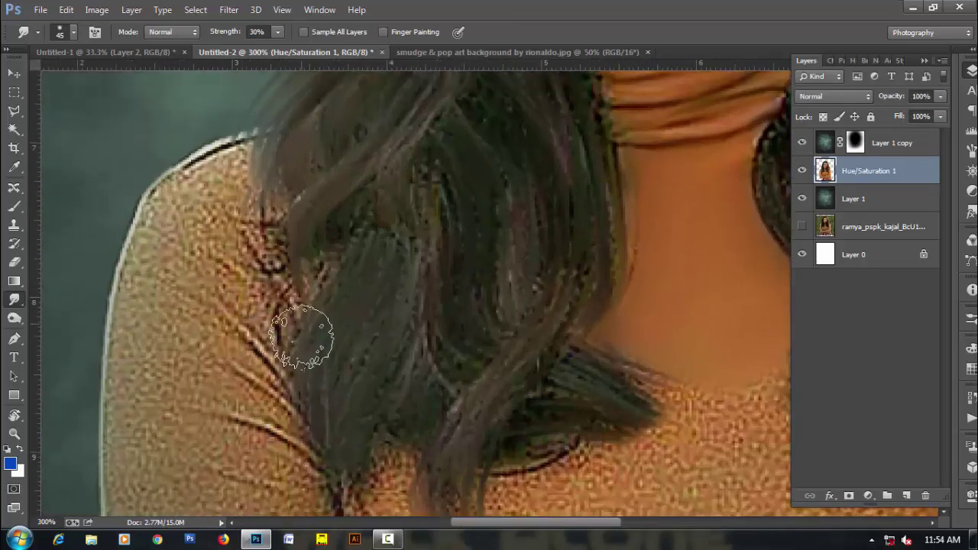
pyautogui.press('[')
pyautogui.press('[')
pyautogui.press('[')
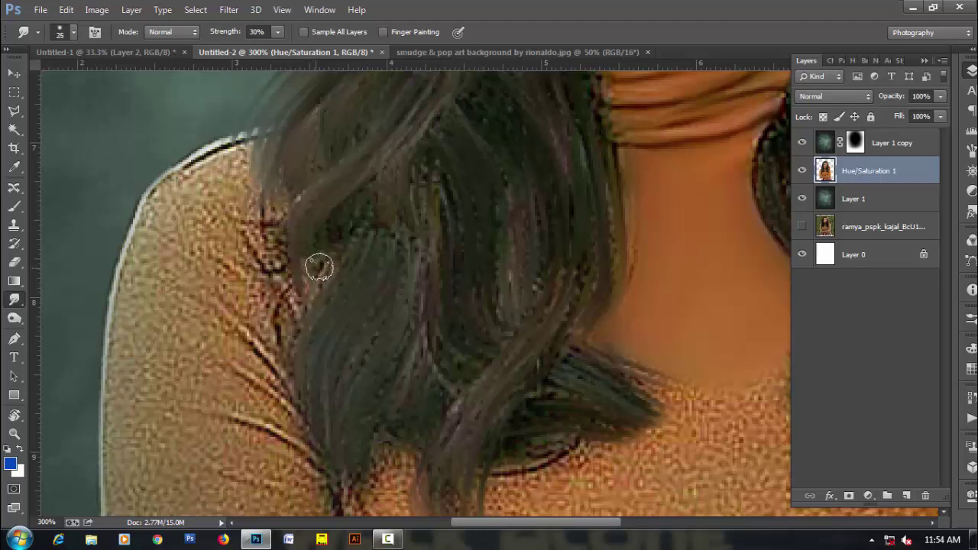
pyautogui.moveTo(296, 281)
pyautogui.mouseDown()
pyautogui.moveTo(259, 238)
pyautogui.moveTo(284, 295)
pyautogui.moveTo(246, 223)
pyautogui.moveTo(279, 331)
pyautogui.moveTo(257, 324)
pyautogui.moveTo(221, 264)
pyautogui.moveTo(272, 372)
pyautogui.moveTo(206, 302)
pyautogui.mouseUp()
pyautogui.moveTo(206, 302); pyautogui.dragTo(280, 395)
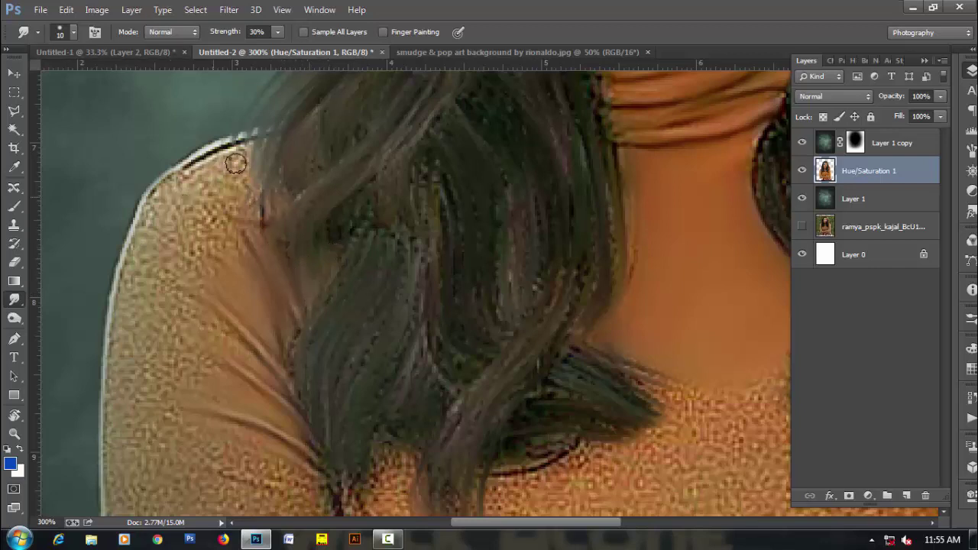
# Step: Smooth the dark streak and outline along the shoulder's top edge with a 20 px tip
pyautogui.moveTo(254, 196); pyautogui.dragTo(282, 184)
pyautogui.press(']')
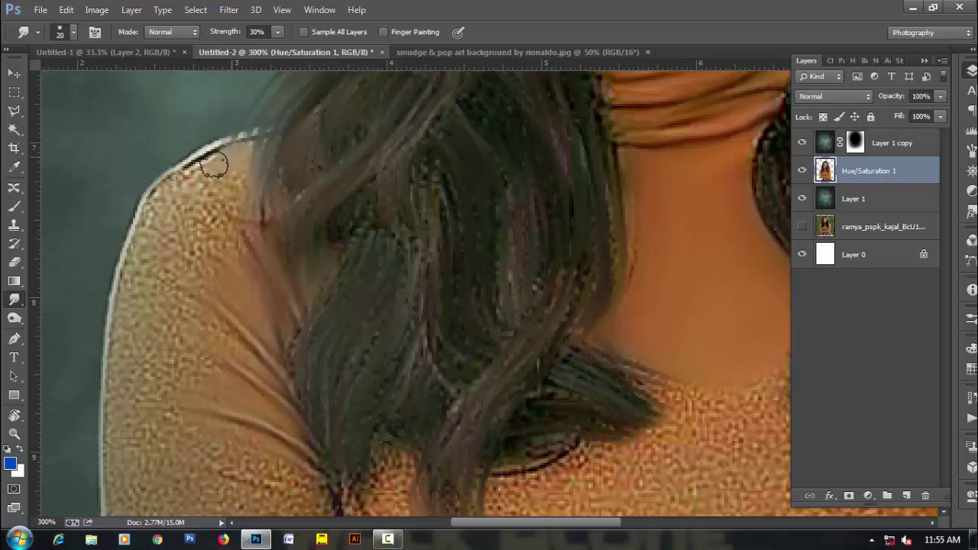
pyautogui.moveTo(215, 166)
pyautogui.mouseDown()
pyautogui.moveTo(152, 215)
pyautogui.moveTo(148, 277)
pyautogui.moveTo(165, 251)
pyautogui.moveTo(191, 257)
pyautogui.moveTo(213, 211)
pyautogui.mouseUp()
pyautogui.press(']')
pyautogui.press('[')
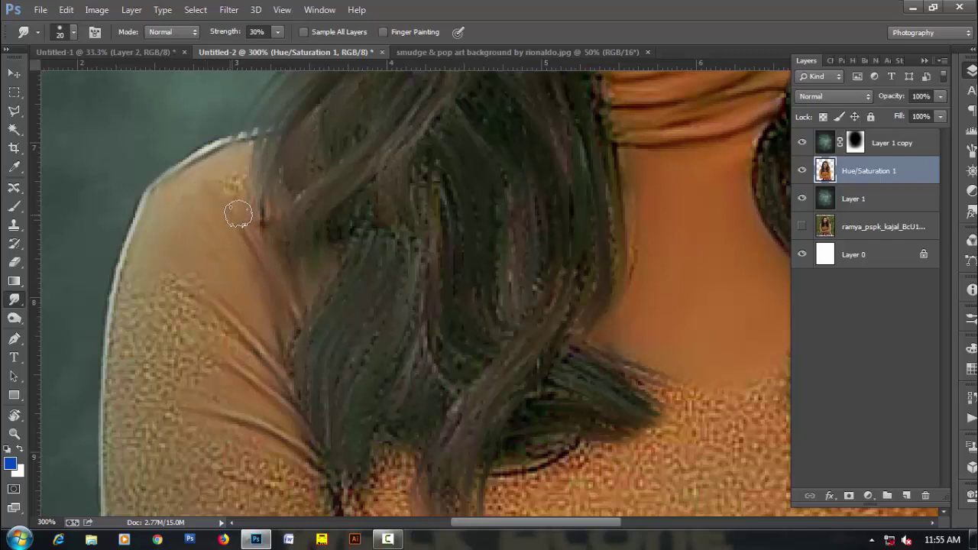
pyautogui.moveTo(233, 179)
pyautogui.mouseDown()
pyautogui.moveTo(207, 178)
pyautogui.moveTo(179, 286)
pyautogui.moveTo(187, 268)
pyautogui.moveTo(153, 338)
pyautogui.moveTo(149, 262)
pyautogui.moveTo(128, 269)
pyautogui.moveTo(121, 369)
pyautogui.moveTo(146, 227)
pyautogui.moveTo(161, 197)
pyautogui.moveTo(207, 153)
pyautogui.moveTo(233, 146)
pyautogui.mouseUp()
pyautogui.press(']')
pyautogui.press('[')
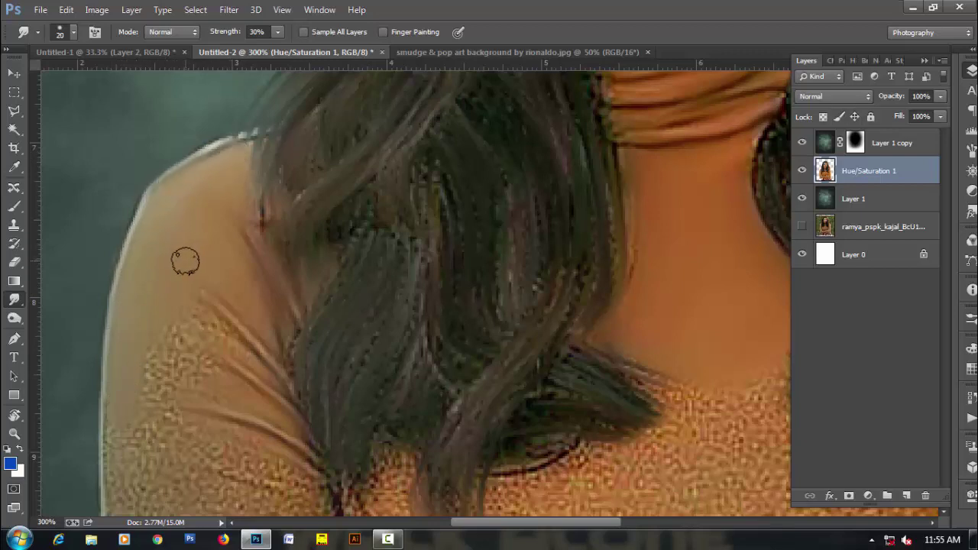
pyautogui.moveTo(204, 339); pyautogui.dragTo(220, 259)
# Step: Smear the lower hair strand on the left sleeve upward and blend it into the skin
pyautogui.scroll(-2, 298, 412)
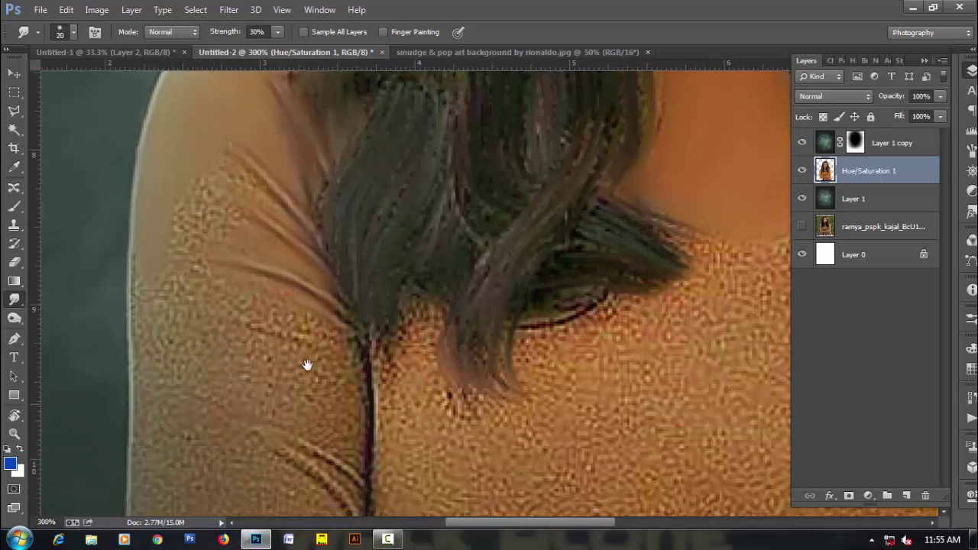
pyautogui.moveTo(363, 514); pyautogui.dragTo(276, 392)
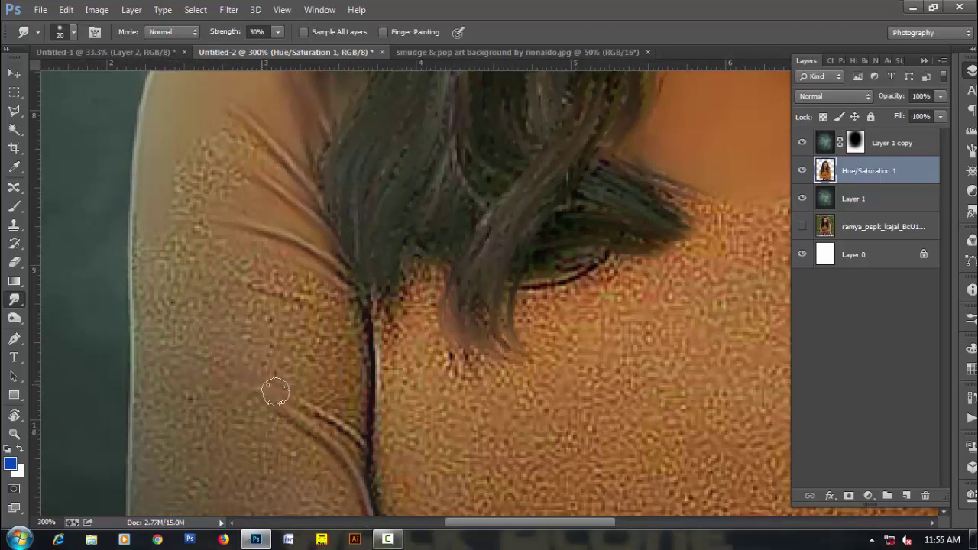
pyautogui.moveTo(363, 443); pyautogui.dragTo(276, 369)
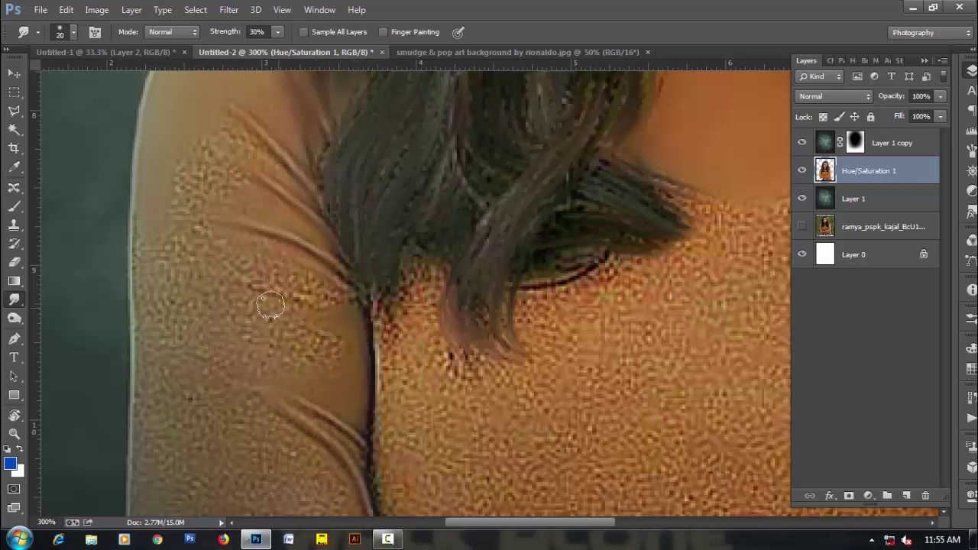
pyautogui.moveTo(340, 308); pyautogui.dragTo(220, 266)
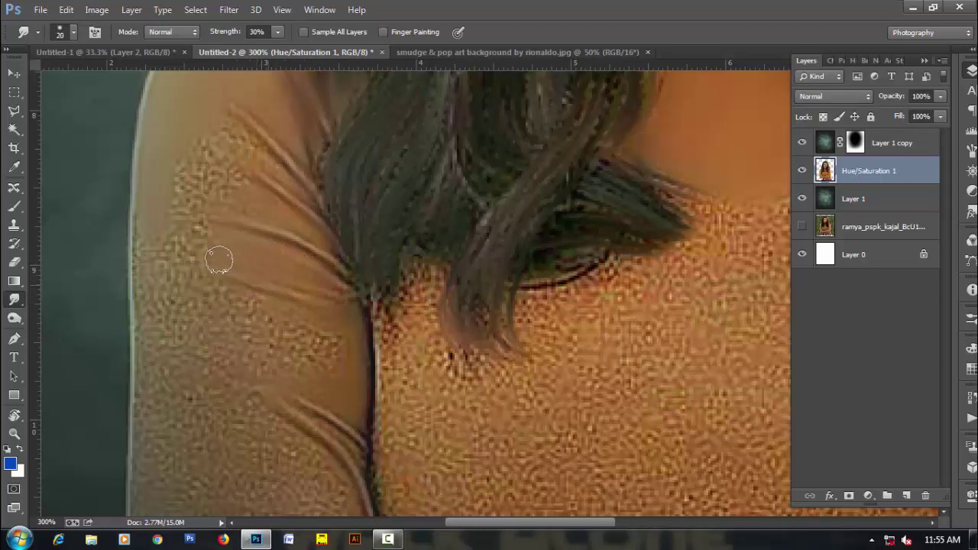
# Step: Smooth the speckles beside the sleeve crease and along the shoulder edge with a 30 px smudge tip
pyautogui.moveTo(286, 319)
pyautogui.mouseDown()
pyautogui.moveTo(332, 374)
pyautogui.moveTo(337, 334)
pyautogui.moveTo(327, 387)
pyautogui.moveTo(268, 349)
pyautogui.moveTo(291, 328)
pyautogui.moveTo(293, 355)
pyautogui.moveTo(305, 339)
pyautogui.moveTo(324, 338)
pyautogui.moveTo(305, 328)
pyautogui.moveTo(339, 296)
pyautogui.mouseUp()
pyautogui.press('[')
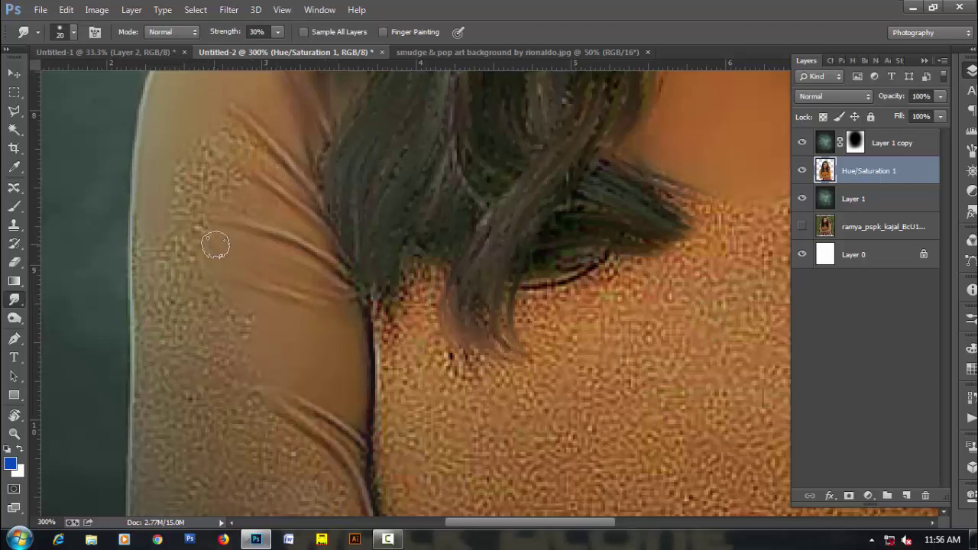
pyautogui.moveTo(213, 243)
pyautogui.mouseDown()
pyautogui.moveTo(201, 280)
pyautogui.moveTo(249, 317)
pyautogui.moveTo(273, 370)
pyautogui.moveTo(297, 376)
pyautogui.moveTo(236, 360)
pyautogui.moveTo(219, 329)
pyautogui.moveTo(188, 219)
pyautogui.moveTo(222, 204)
pyautogui.mouseUp()
pyautogui.press('[')
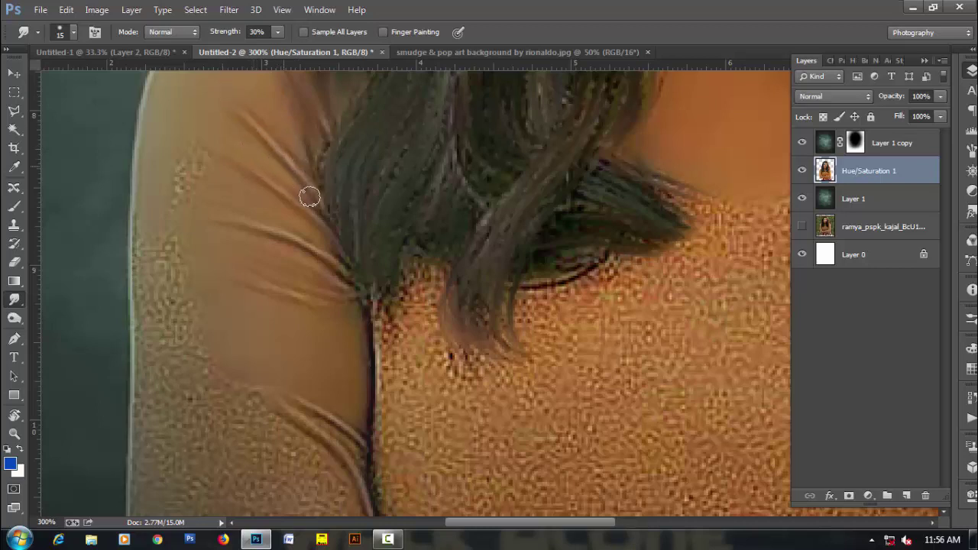
pyautogui.press(']')
pyautogui.moveTo(207, 165)
pyautogui.mouseDown()
pyautogui.moveTo(200, 343)
pyautogui.moveTo(178, 428)
pyautogui.moveTo(149, 395)
pyautogui.moveTo(146, 247)
pyautogui.moveTo(147, 329)
pyautogui.moveTo(164, 343)
pyautogui.moveTo(171, 207)
pyautogui.moveTo(175, 343)
pyautogui.moveTo(171, 313)
pyautogui.moveTo(163, 349)
pyautogui.moveTo(179, 124)
pyautogui.moveTo(168, 443)
pyautogui.mouseUp()
# Step: Smooth the arm edge below the fingers, the skin left of them, and the sleeve above
pyautogui.scroll(-5, 203, 278)
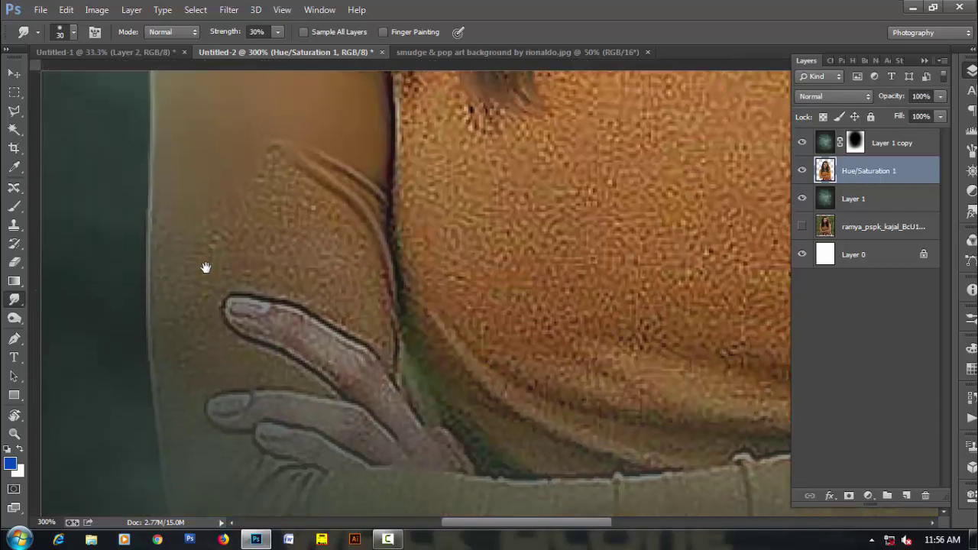
pyautogui.scroll(-2, 204, 305)
pyautogui.moveTo(250, 377)
pyautogui.mouseDown()
pyautogui.moveTo(229, 367)
pyautogui.moveTo(212, 393)
pyautogui.moveTo(212, 480)
pyautogui.moveTo(186, 301)
pyautogui.moveTo(197, 328)
pyautogui.moveTo(196, 268)
pyautogui.mouseUp()
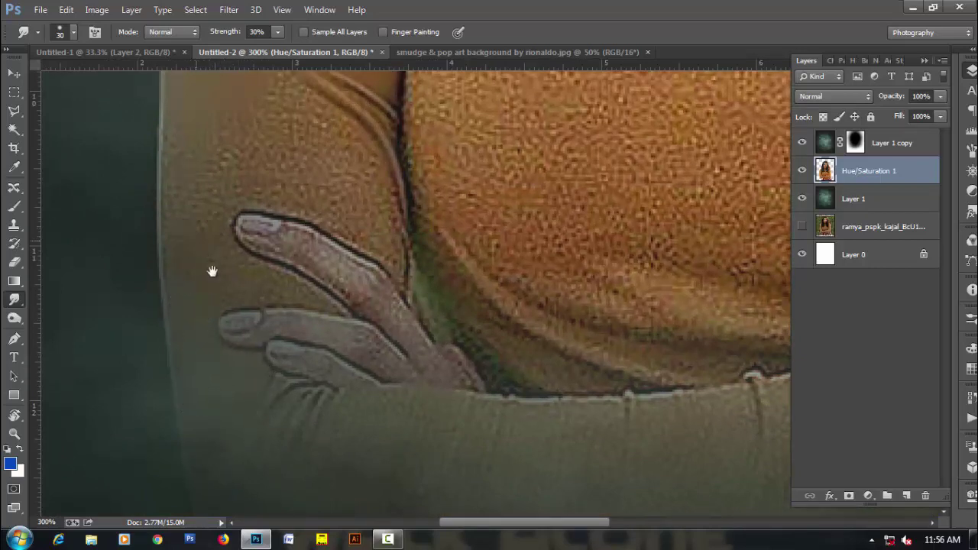
pyautogui.scroll(3, 217, 321)
pyautogui.moveTo(183, 312)
pyautogui.mouseDown()
pyautogui.moveTo(209, 362)
pyautogui.moveTo(224, 197)
pyautogui.moveTo(214, 321)
pyautogui.moveTo(203, 216)
pyautogui.moveTo(190, 194)
pyautogui.moveTo(183, 334)
pyautogui.moveTo(191, 236)
pyautogui.moveTo(192, 453)
pyautogui.mouseUp()
pyautogui.moveTo(303, 287)
pyautogui.mouseDown()
pyautogui.moveTo(272, 404)
pyautogui.moveTo(218, 260)
pyautogui.moveTo(233, 216)
pyautogui.moveTo(227, 205)
pyautogui.mouseUp()
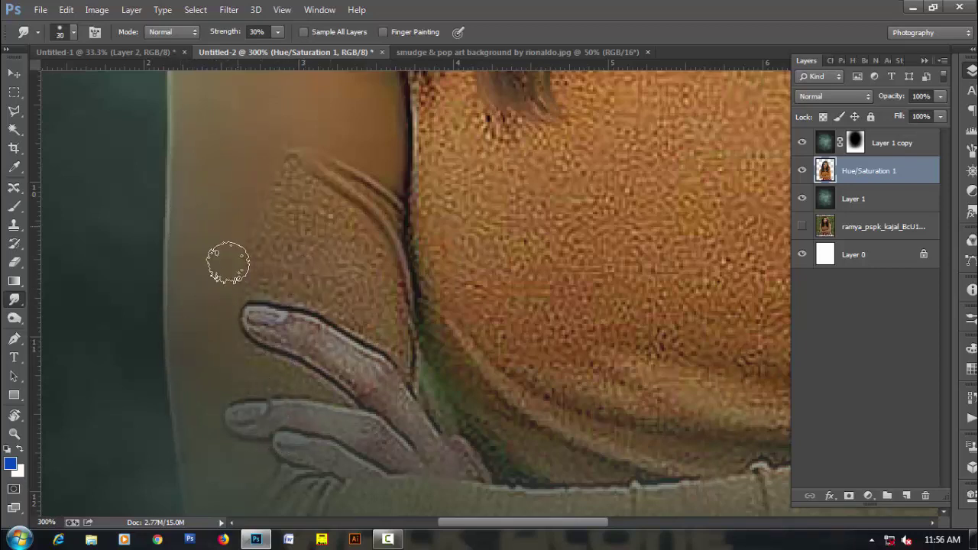
# Step: Soften the finger's top edge and smooth the speckled upper-arm skin toward the fingers
pyautogui.press('[')
pyautogui.moveTo(248, 286)
pyautogui.mouseDown()
pyautogui.moveTo(304, 293)
pyautogui.moveTo(283, 285)
pyautogui.mouseUp()
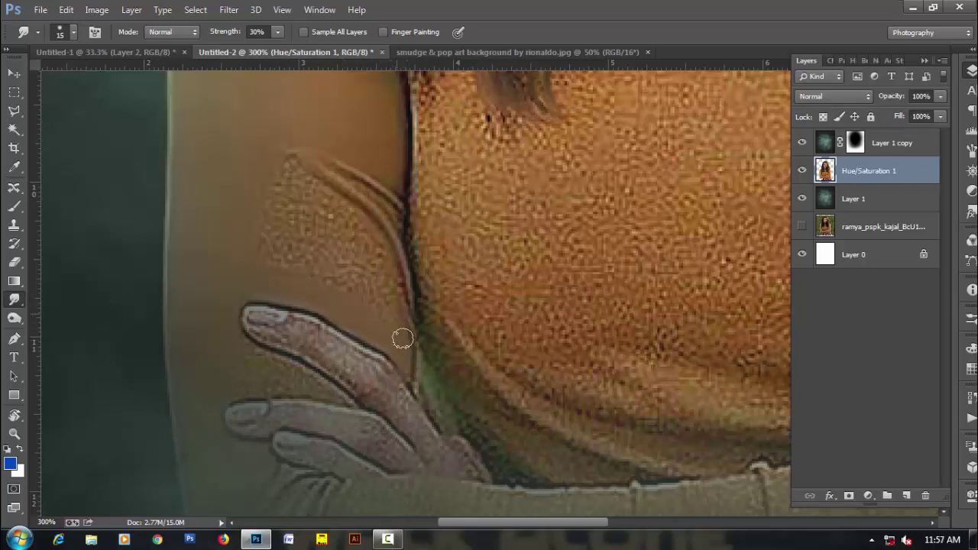
pyautogui.moveTo(360, 222); pyautogui.dragTo(367, 245)
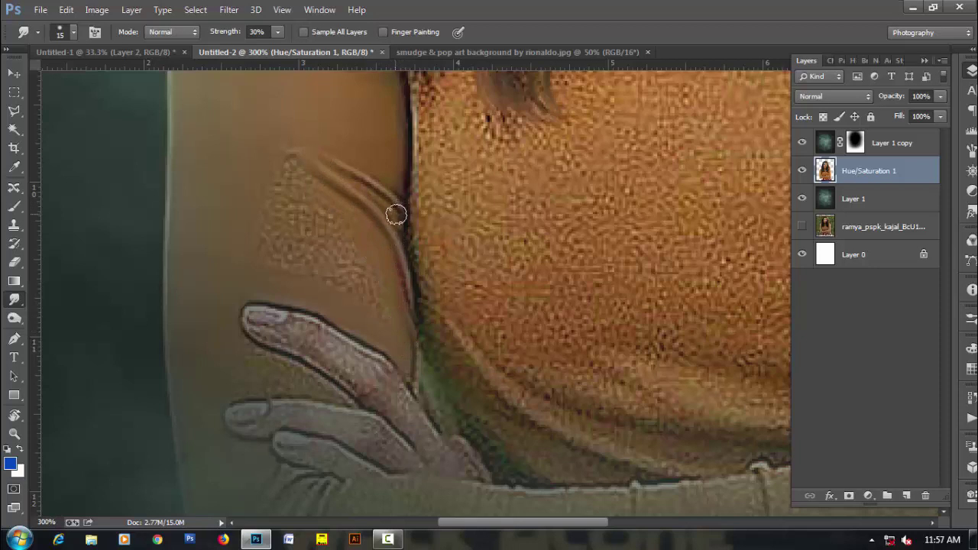
pyautogui.press(']')
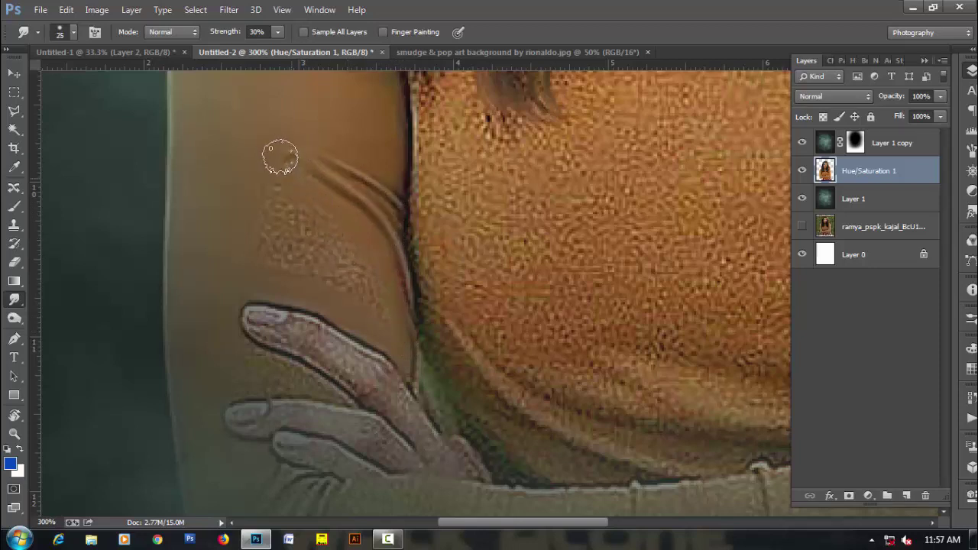
pyautogui.press(']')
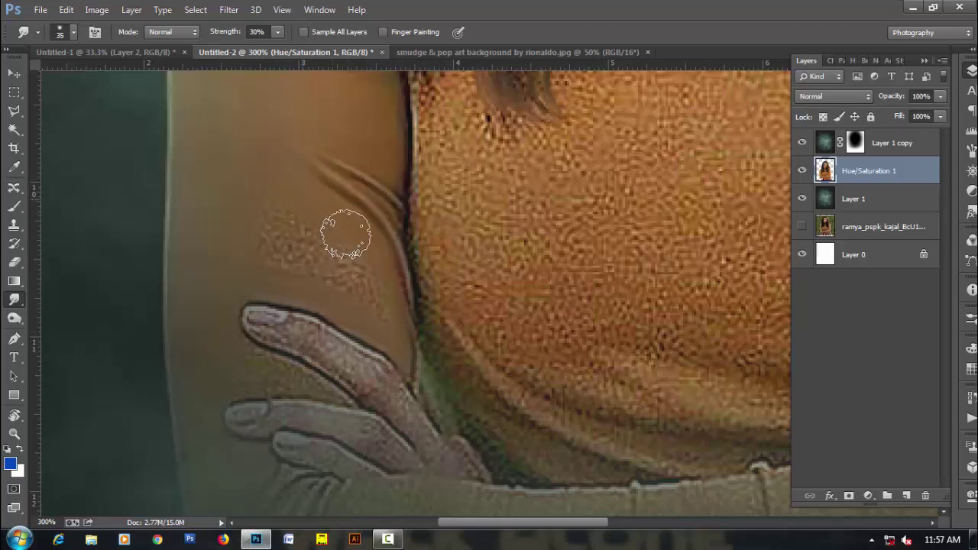
pyautogui.moveTo(335, 224)
pyautogui.mouseDown()
pyautogui.moveTo(387, 323)
pyautogui.moveTo(261, 252)
pyautogui.mouseUp()
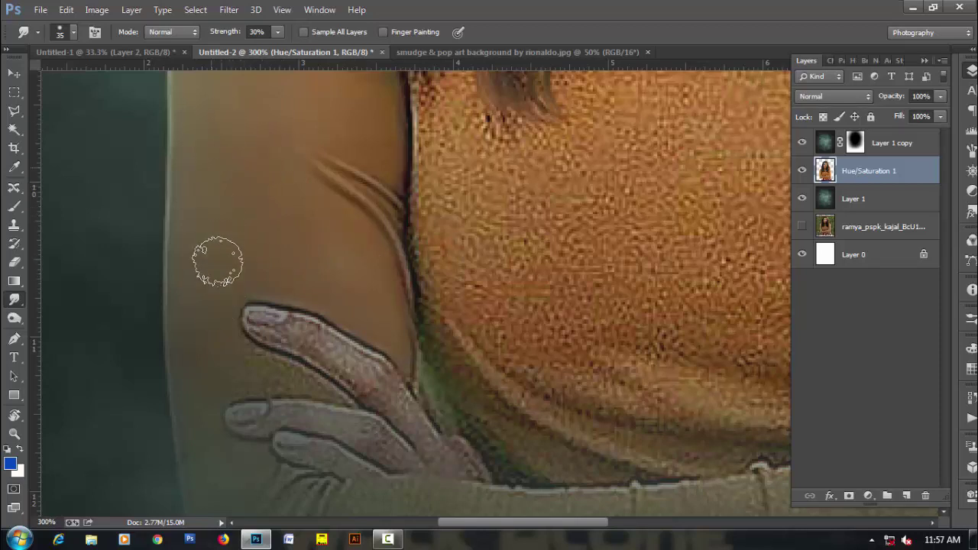
# Step: Soften the sleeve edge below the fingers using a 35 px smudge tip
pyautogui.press('[')
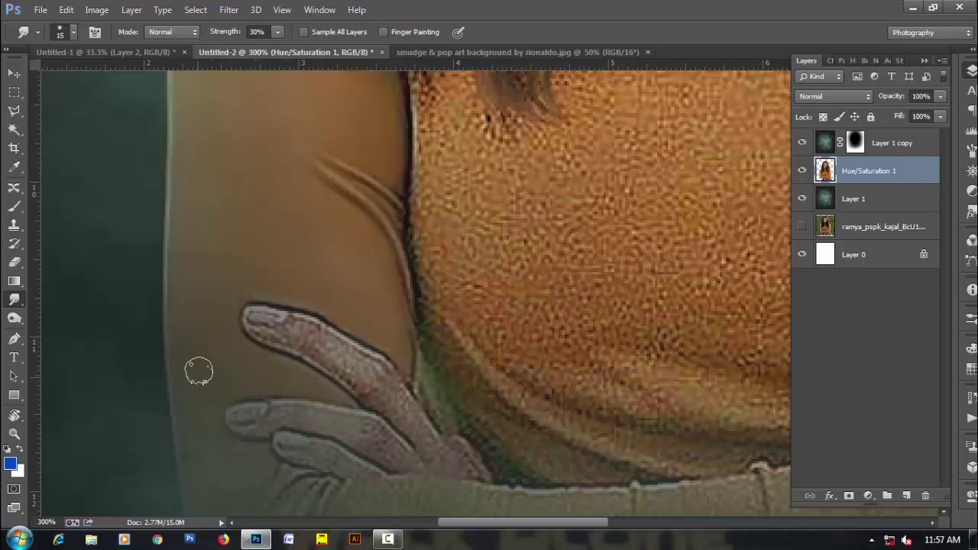
pyautogui.press(']')
pyautogui.scroll(-2, 201, 410)
pyautogui.scroll(-1, 201, 412)
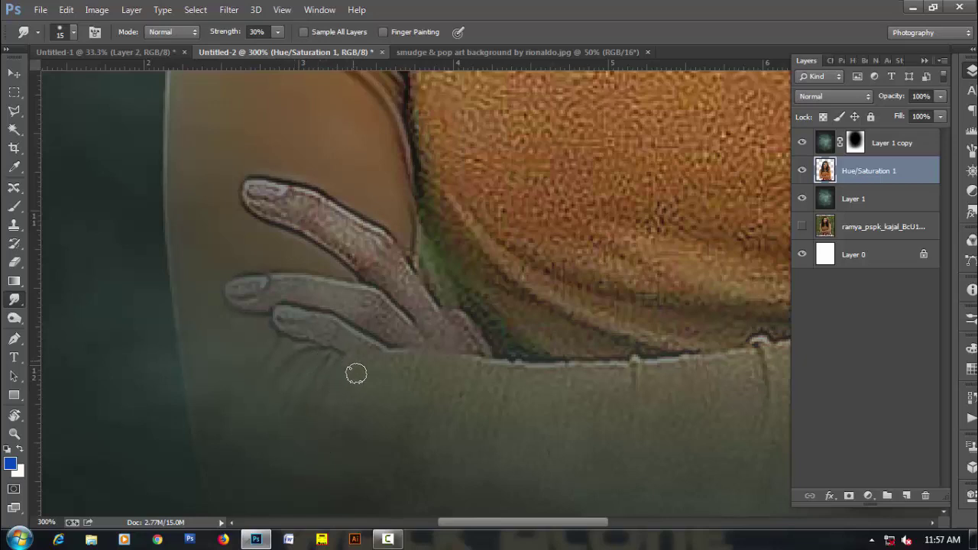
pyautogui.press(']')
pyautogui.moveTo(453, 376); pyautogui.dragTo(569, 382)
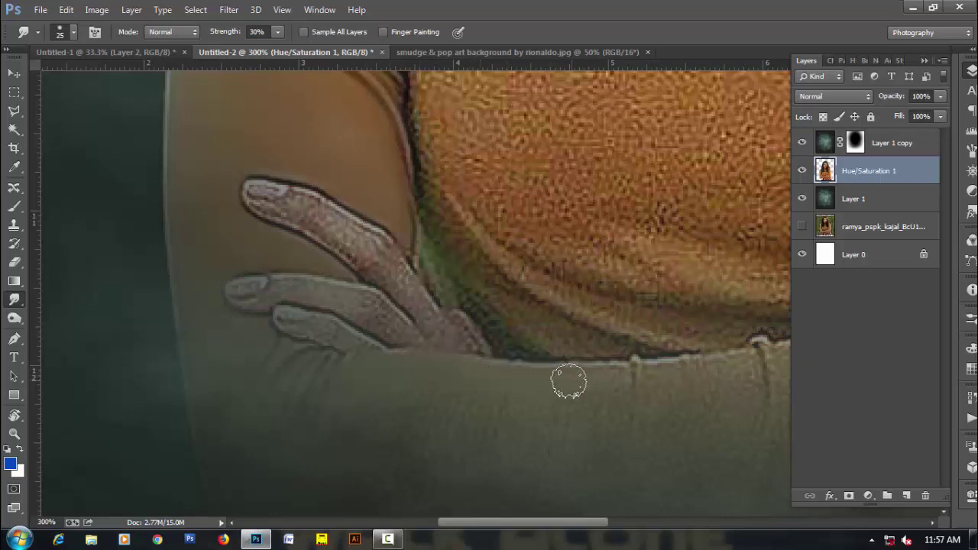
pyautogui.press(']')
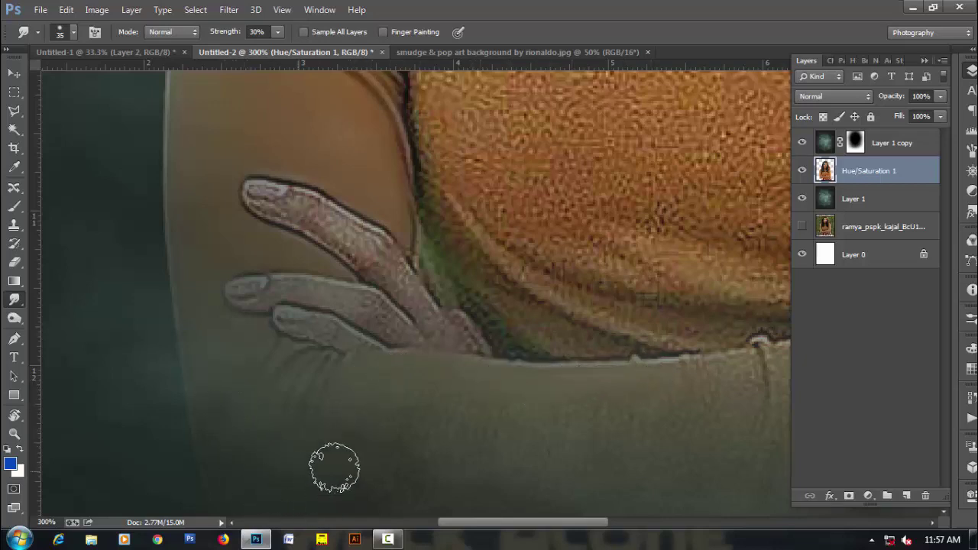
pyautogui.moveTo(344, 426); pyautogui.dragTo(294, 352)
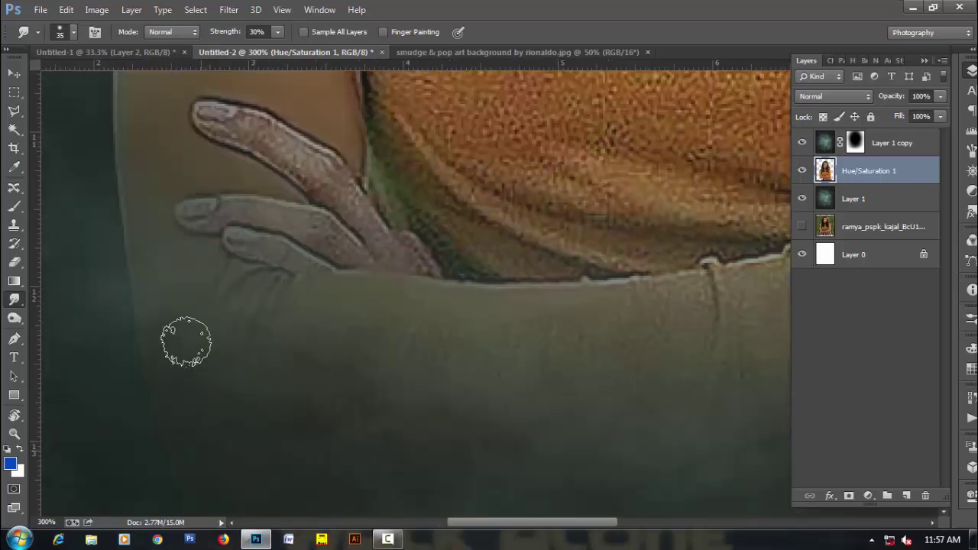
# Step: Smudge the crossed forearm sleeve smooth and straighten the grey sleeve's top edge
pyautogui.moveTo(296, 468); pyautogui.dragTo(257, 398)
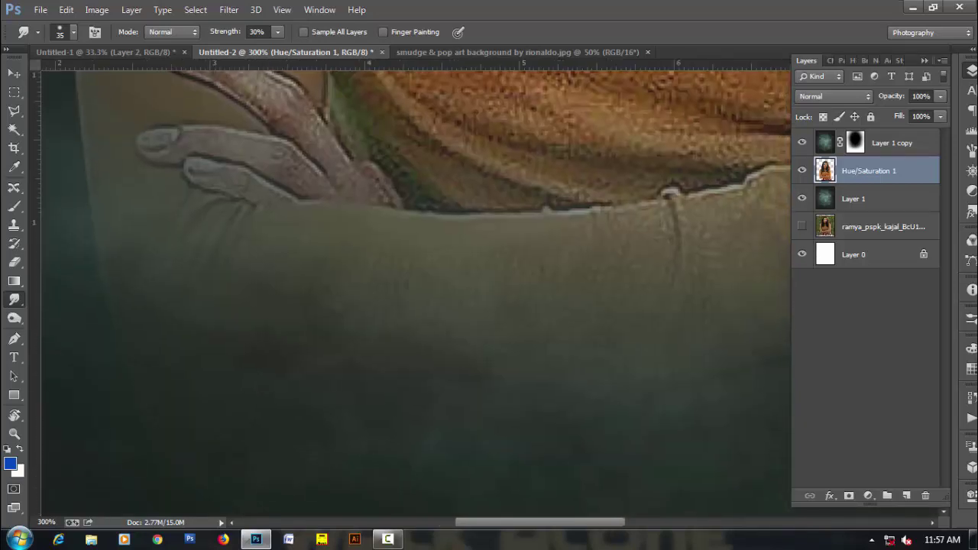
pyautogui.press(']')
pyautogui.press(']')
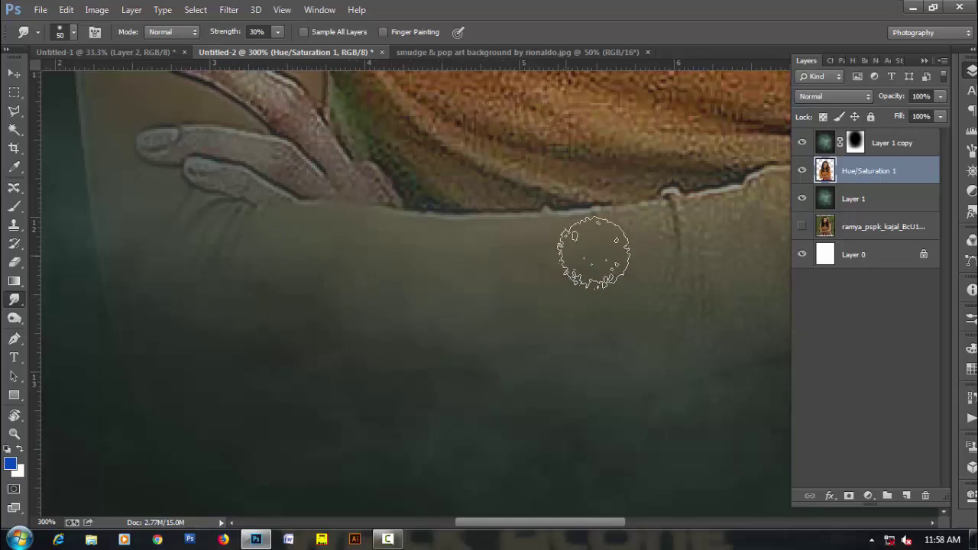
pyautogui.press('[')
pyautogui.press('[')
pyautogui.press('[')
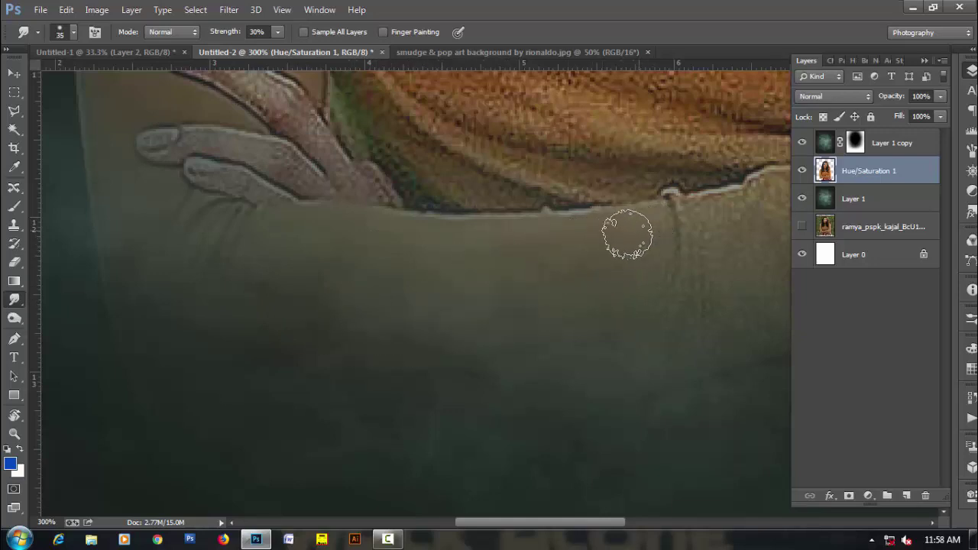
pyautogui.press('[')
pyautogui.press('[')
pyautogui.press('[')
pyautogui.press('[')
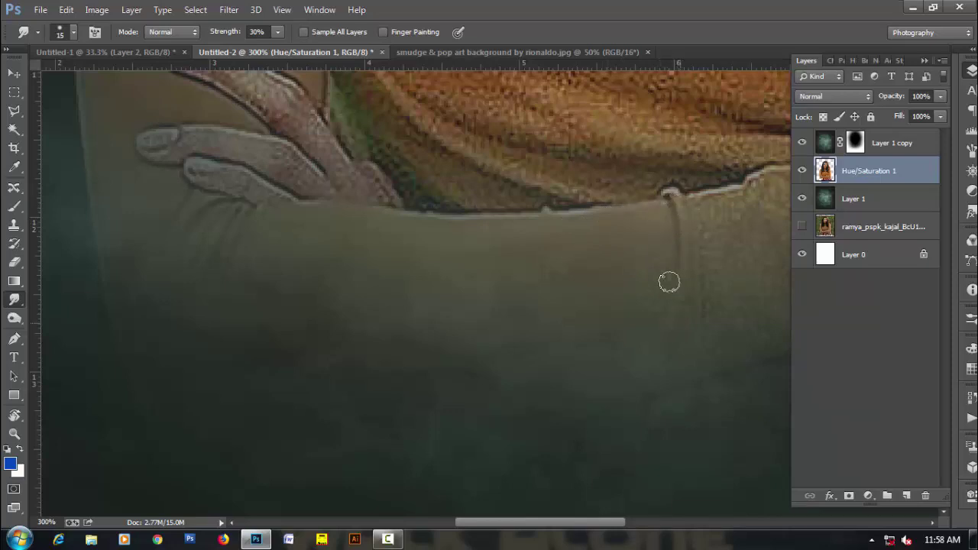
pyautogui.press(']')
pyautogui.press(']')
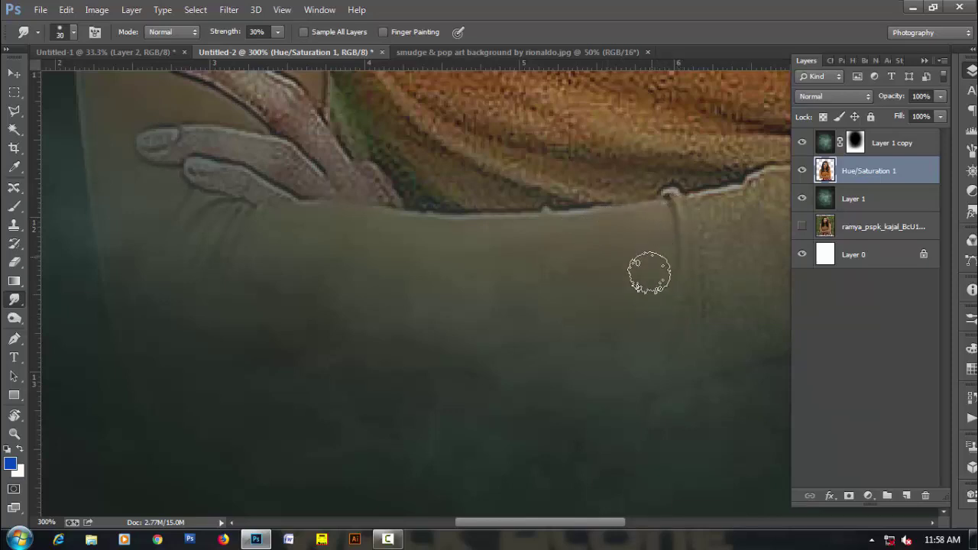
pyautogui.press(']')
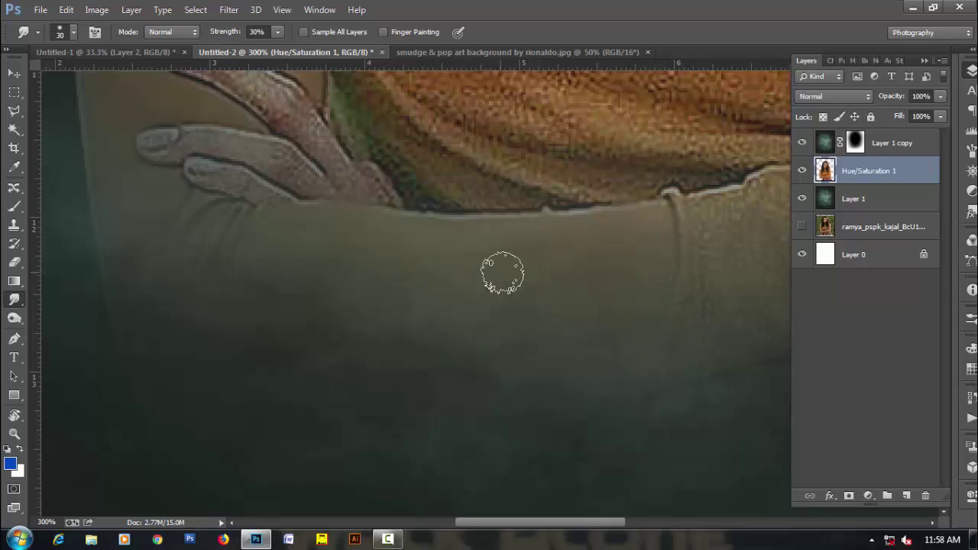
pyautogui.moveTo(500, 271); pyautogui.dragTo(407, 300)
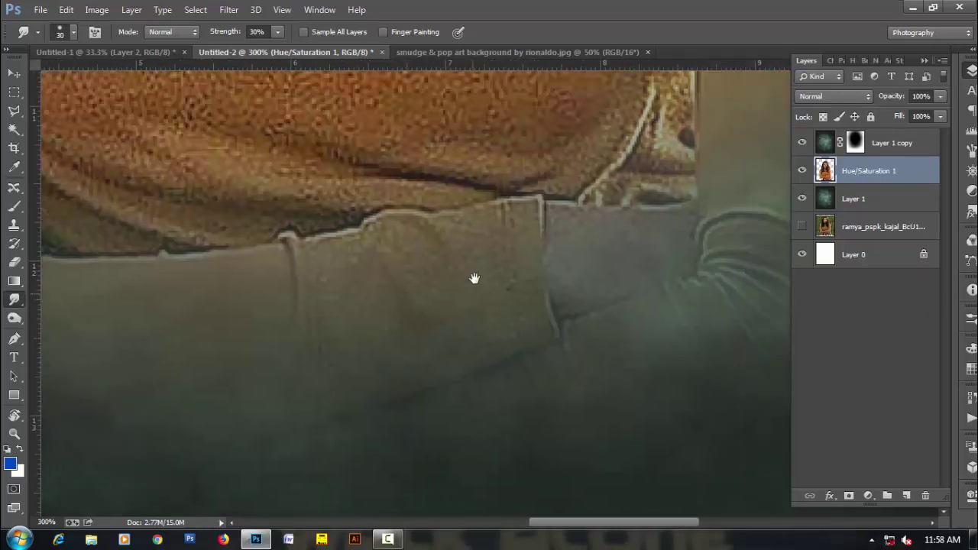
pyautogui.press('[')
pyautogui.press('[')
pyautogui.press(']')
pyautogui.press(']')
pyautogui.press(']')
pyautogui.press(']')
pyautogui.press('[')
pyautogui.press('[')
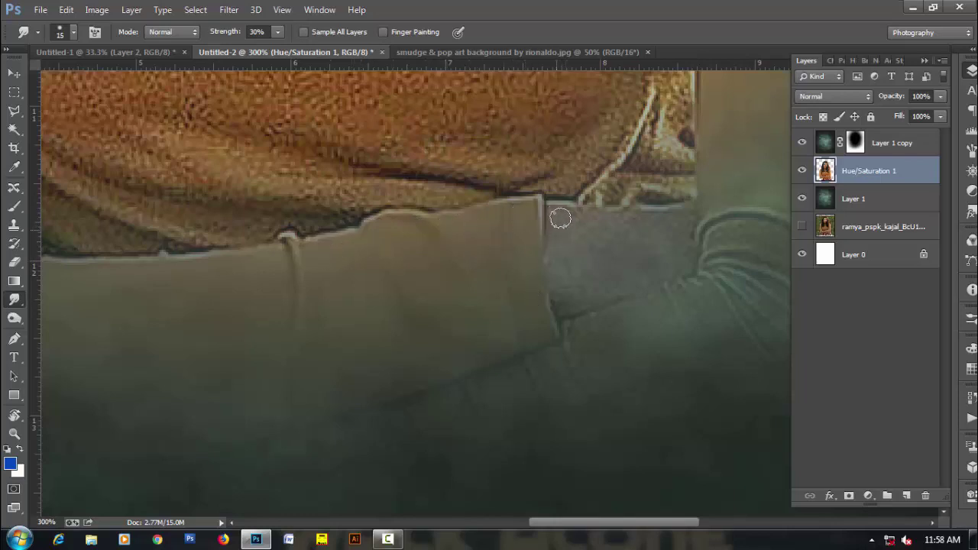
pyautogui.moveTo(561, 213); pyautogui.dragTo(673, 220)
pyautogui.press(']')
# Step: Toggle Layer 1 copy visibility and smear the elbow wrinkles down into soft strokes
pyautogui.scroll(-1, 484, 338)
pyautogui.scroll(-1, 489, 347)
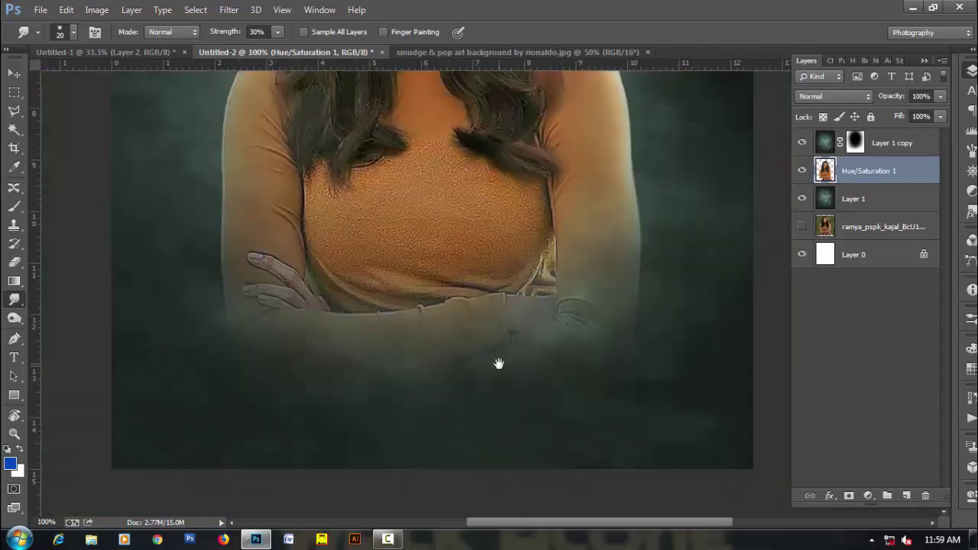
pyautogui.click(802, 144)
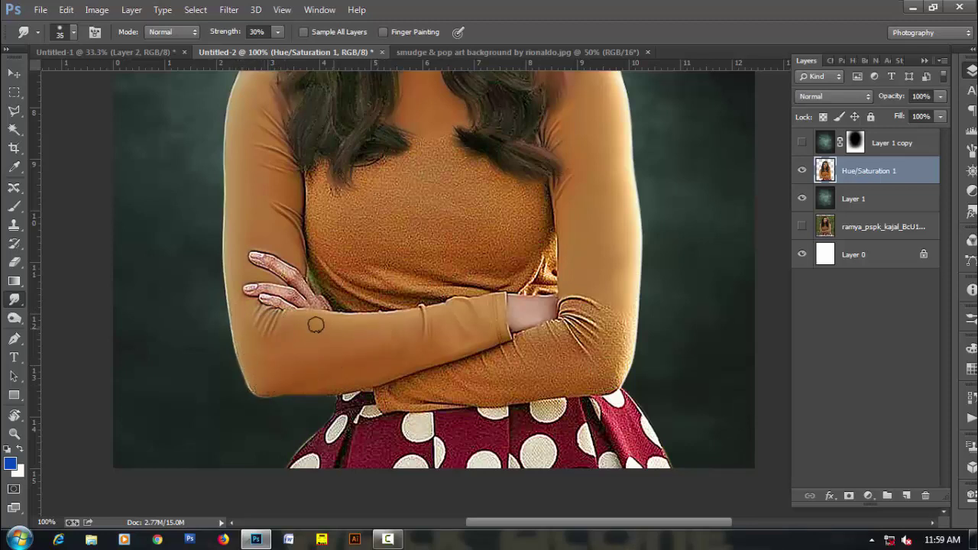
pyautogui.press(']')
pyautogui.press('[')
pyautogui.press('[')
pyautogui.moveTo(564, 323); pyautogui.dragTo(593, 360)
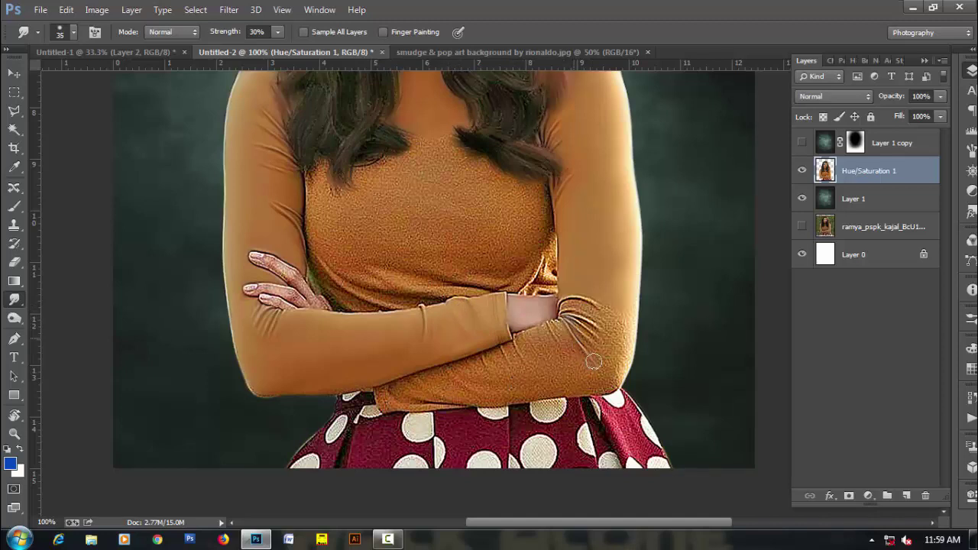
pyautogui.moveTo(565, 316); pyautogui.dragTo(599, 350)
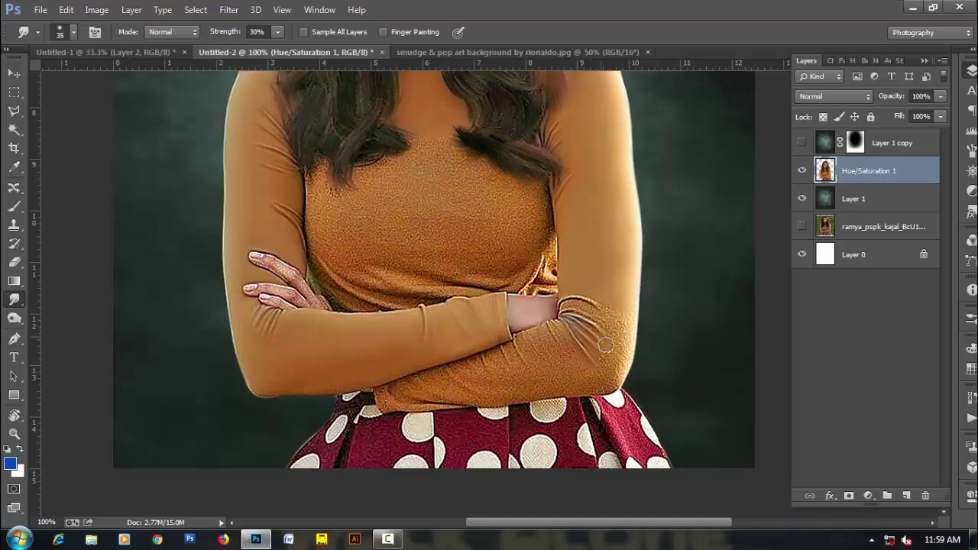
pyautogui.moveTo(565, 312)
pyautogui.mouseDown()
pyautogui.moveTo(601, 326)
pyautogui.moveTo(602, 309)
pyautogui.mouseUp()
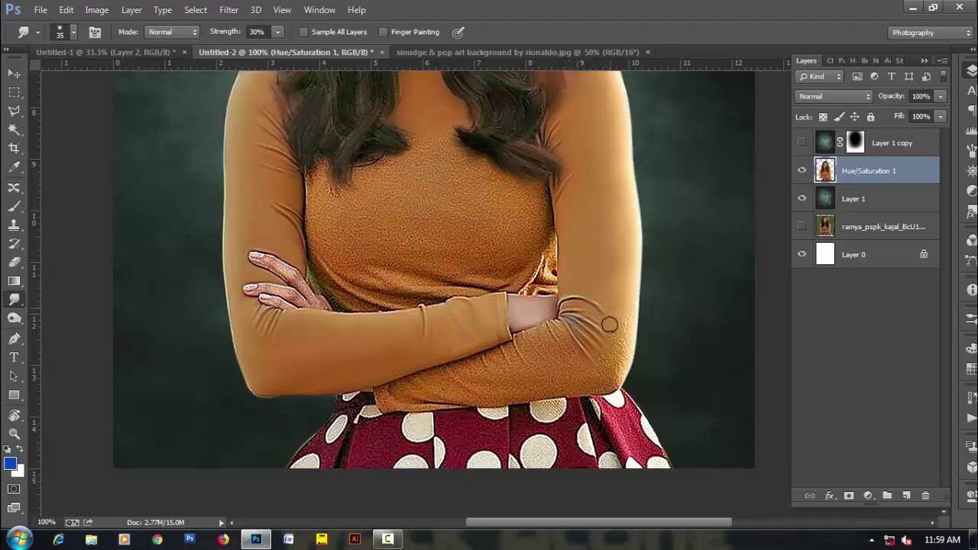
pyautogui.press(']')
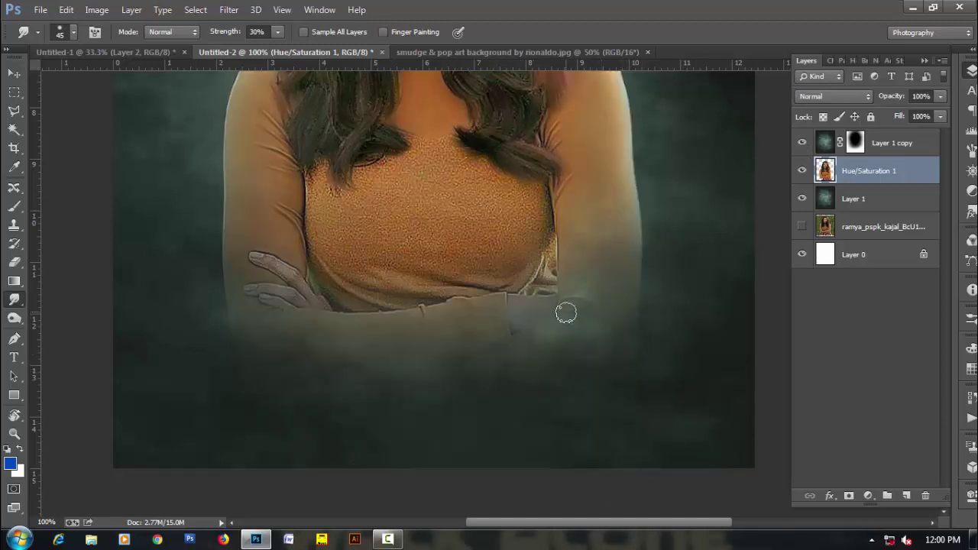
# Step: Zoom in on the torso, hide the Layer 1 copy overlay, and shrink the smudge brush
pyautogui.scroll(3, 527, 356)
pyautogui.scroll(1, 421, 374)
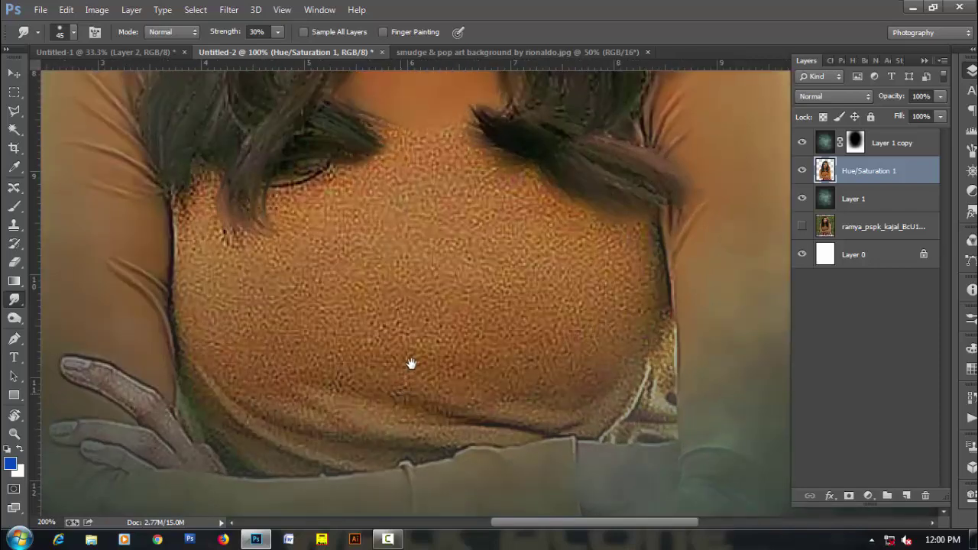
pyautogui.press('[')
pyautogui.press('[')
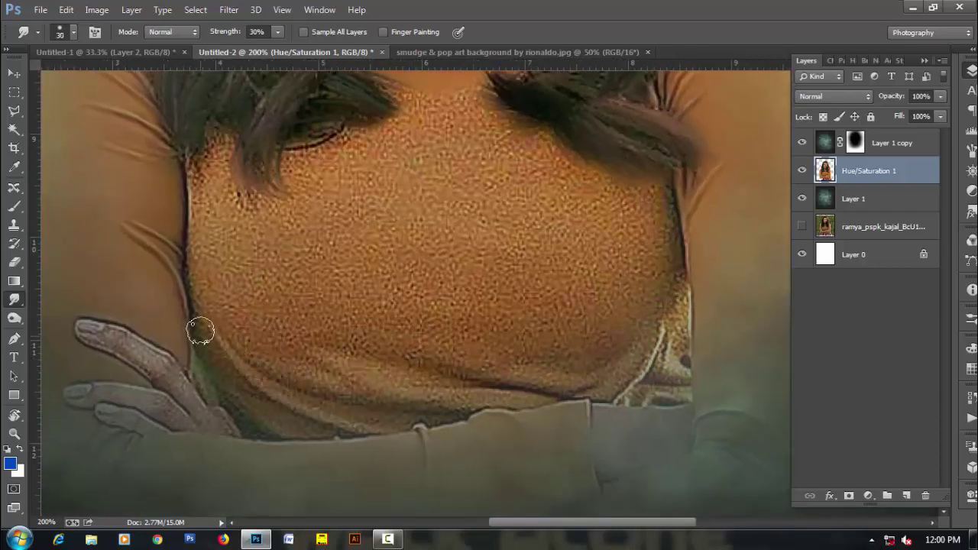
pyautogui.press('[')
pyautogui.click(802, 143)
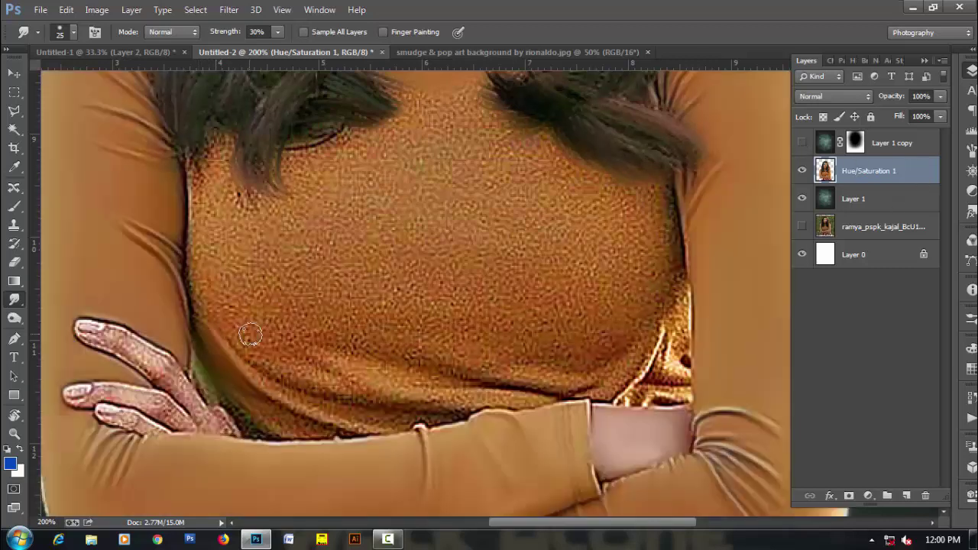
pyautogui.press('[')
# Step: Smooth the top's left and lower edges, the armpit fabric, and the lower folds with a 20 px tip
pyautogui.moveTo(211, 387)
pyautogui.mouseDown()
pyautogui.moveTo(261, 428)
pyautogui.moveTo(345, 432)
pyautogui.moveTo(242, 389)
pyautogui.moveTo(288, 423)
pyautogui.mouseUp()
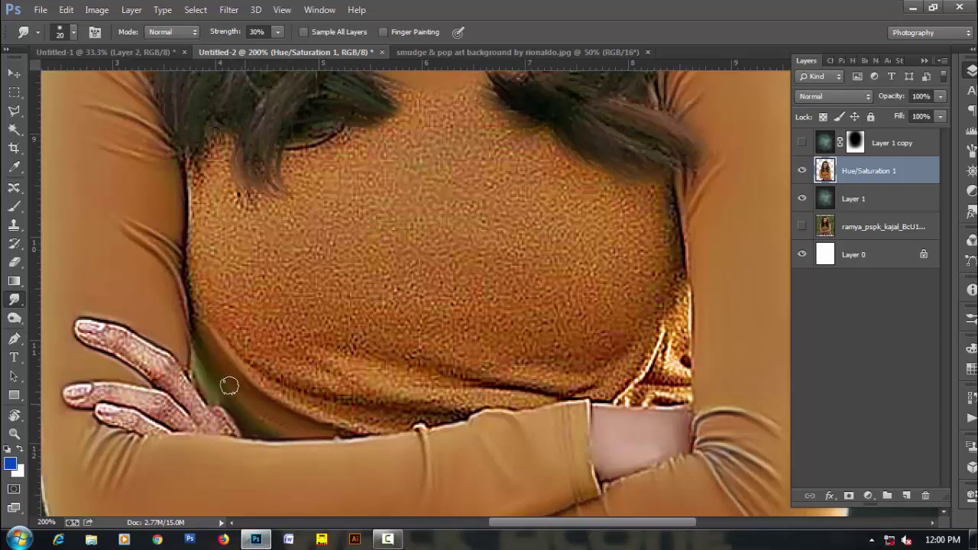
pyautogui.moveTo(201, 347); pyautogui.dragTo(197, 326)
pyautogui.moveTo(333, 431); pyautogui.dragTo(378, 434)
pyautogui.moveTo(320, 419)
pyautogui.mouseDown()
pyautogui.moveTo(258, 384)
pyautogui.moveTo(325, 419)
pyautogui.moveTo(403, 427)
pyautogui.moveTo(330, 414)
pyautogui.moveTo(259, 368)
pyautogui.moveTo(388, 415)
pyautogui.moveTo(310, 397)
pyautogui.moveTo(410, 418)
pyautogui.mouseUp()
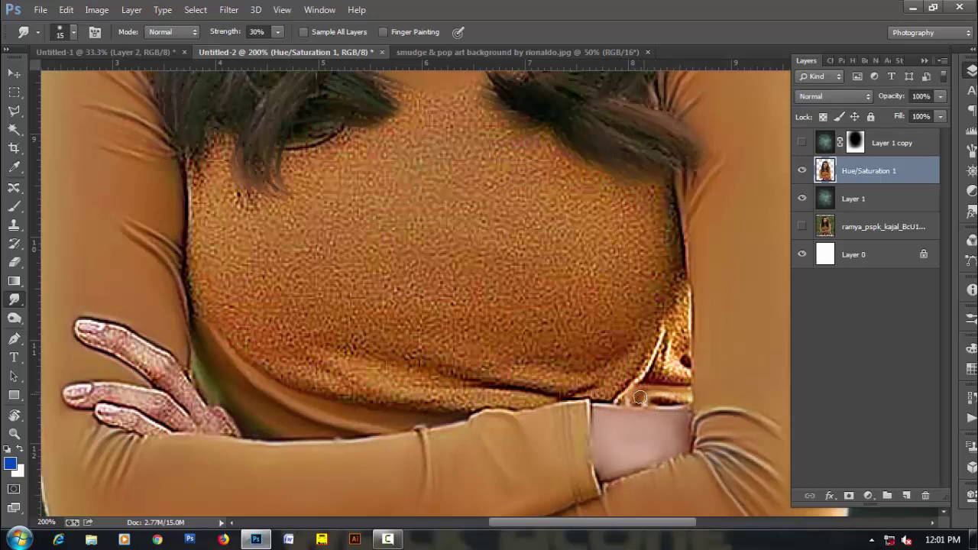
pyautogui.moveTo(681, 391); pyautogui.dragTo(660, 399)
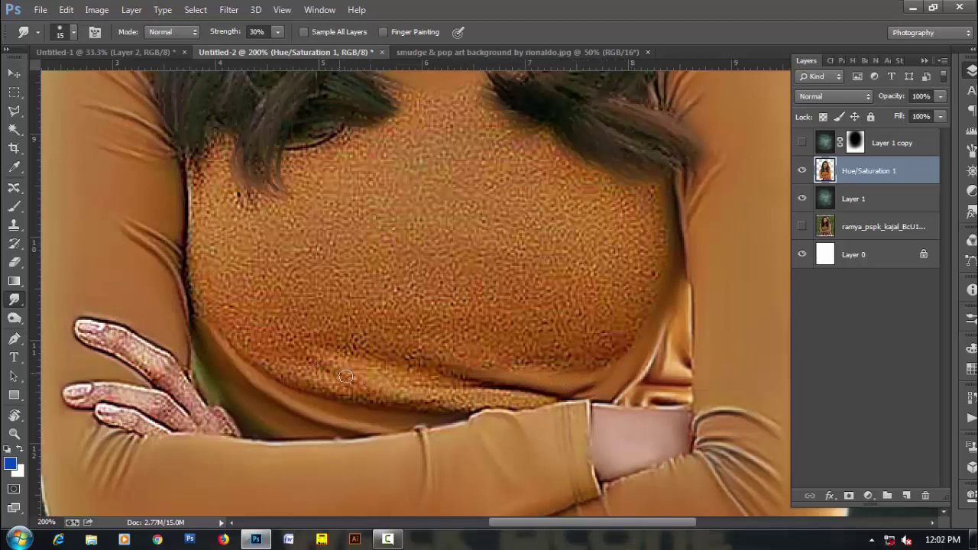
pyautogui.moveTo(350, 374)
pyautogui.mouseDown()
pyautogui.moveTo(296, 351)
pyautogui.moveTo(369, 366)
pyautogui.moveTo(341, 351)
pyautogui.moveTo(466, 384)
pyautogui.mouseUp()
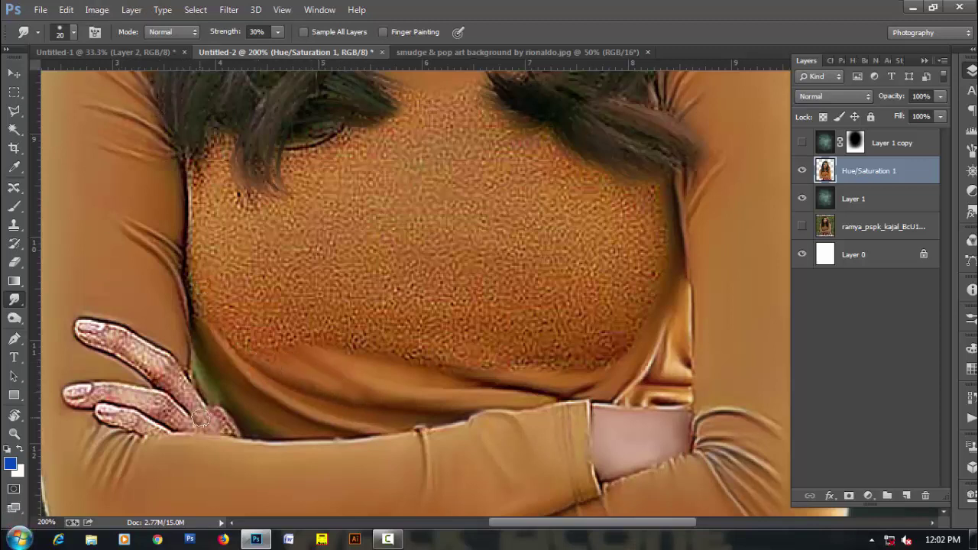
# Step: Zoom in and soften the fold beside the hand along the lower top
pyautogui.click(287, 395)
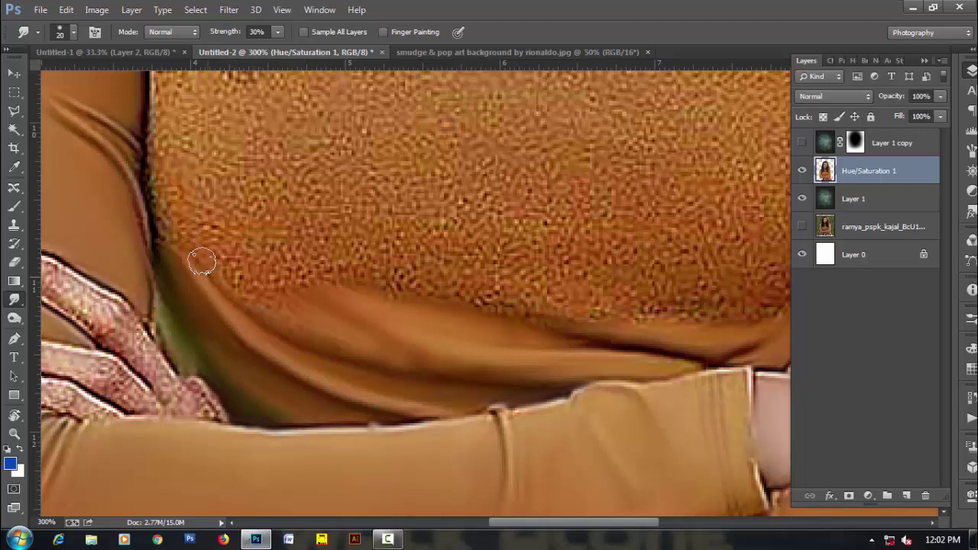
pyautogui.moveTo(223, 269)
pyautogui.mouseDown()
pyautogui.moveTo(343, 336)
pyautogui.moveTo(233, 266)
pyautogui.moveTo(320, 319)
pyautogui.moveTo(403, 349)
pyautogui.moveTo(306, 280)
pyautogui.moveTo(460, 319)
pyautogui.moveTo(323, 271)
pyautogui.moveTo(563, 323)
pyautogui.moveTo(343, 271)
pyautogui.moveTo(561, 321)
pyautogui.moveTo(443, 316)
pyautogui.moveTo(650, 351)
pyautogui.mouseUp()
pyautogui.moveTo(650, 351); pyautogui.dragTo(612, 334)
# Step: Smooth the top's left edge and blend the dark hair tips into it with a 25 px tip
pyautogui.scroll(-1, 355, 254)
pyautogui.moveTo(372, 227); pyautogui.dragTo(349, 327)
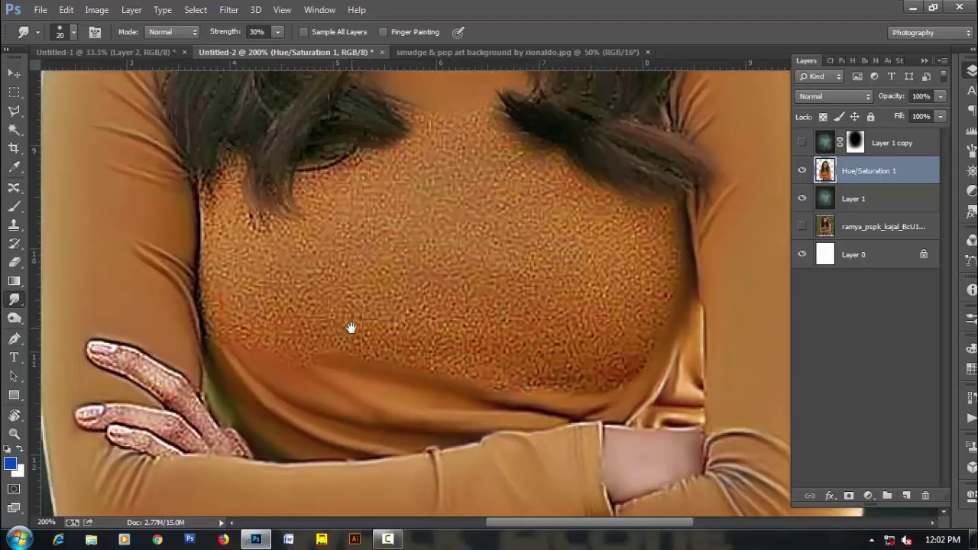
pyautogui.moveTo(200, 185); pyautogui.dragTo(203, 269)
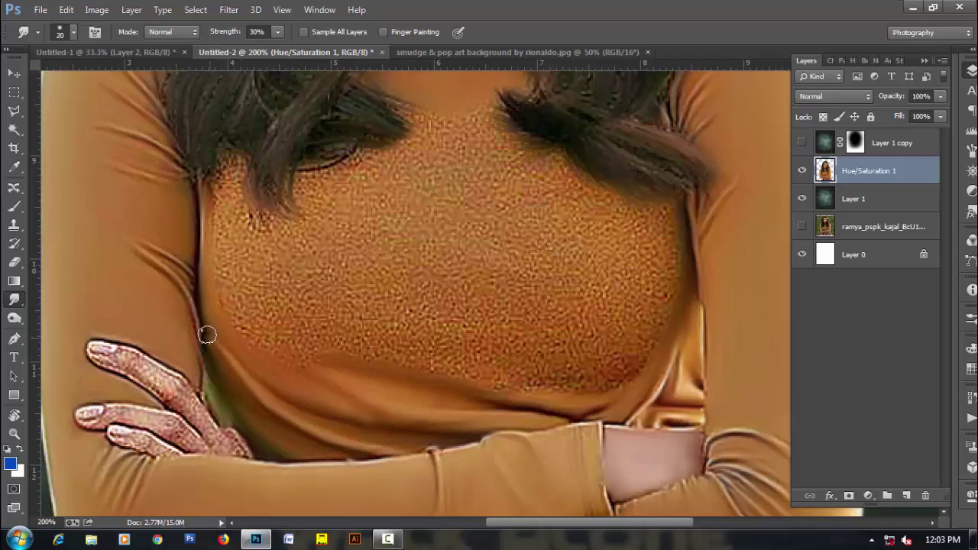
pyautogui.moveTo(207, 335); pyautogui.dragTo(191, 321)
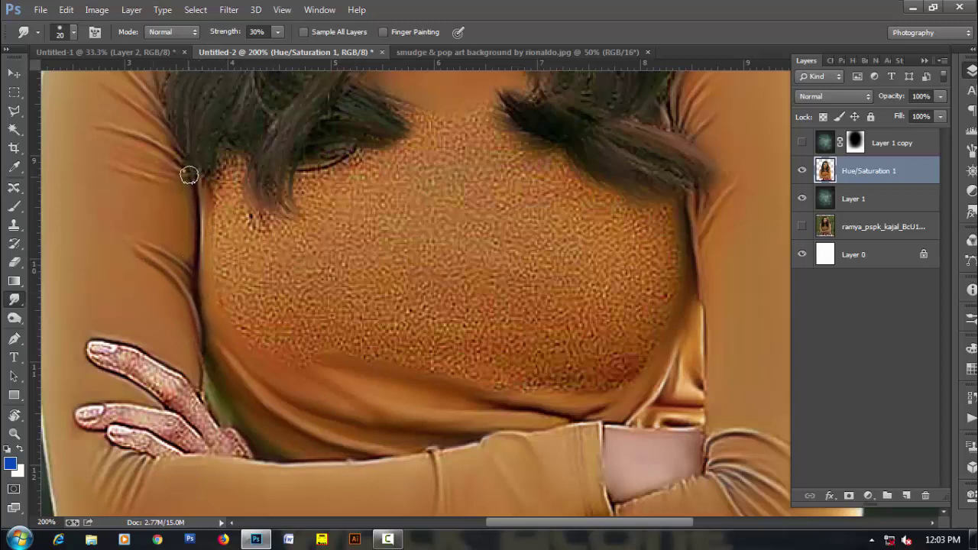
pyautogui.moveTo(189, 175); pyautogui.dragTo(122, 168)
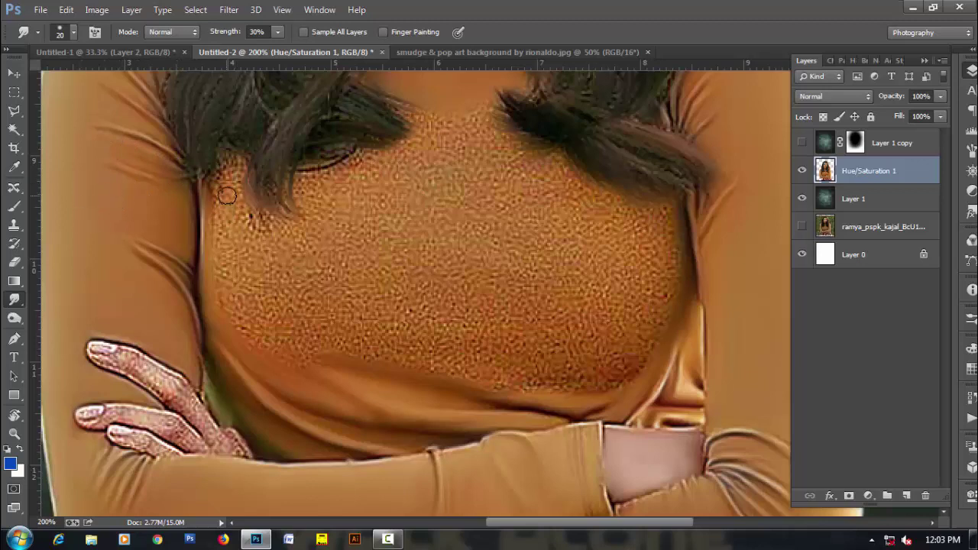
pyautogui.press(']')
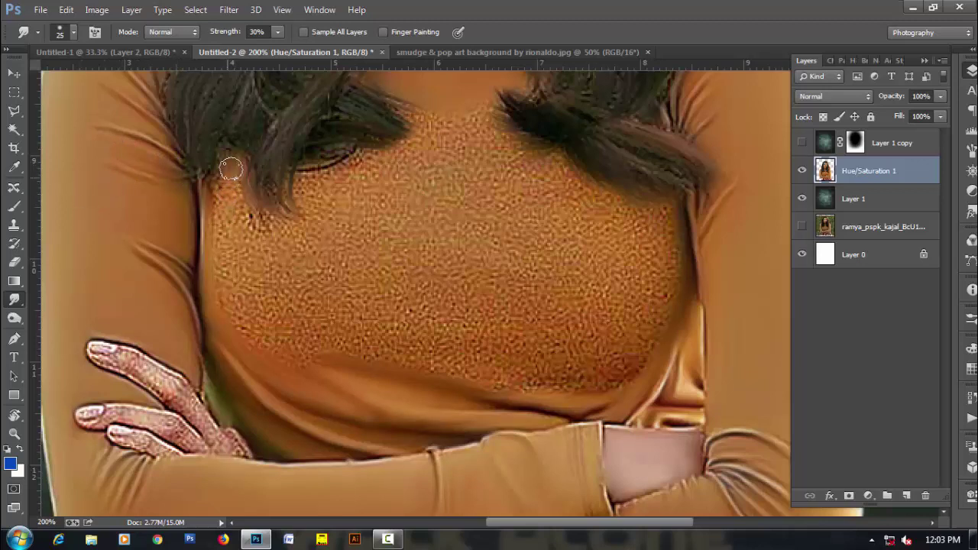
pyautogui.moveTo(231, 169)
pyautogui.mouseDown()
pyautogui.moveTo(221, 207)
pyautogui.moveTo(262, 218)
pyautogui.moveTo(280, 203)
pyautogui.moveTo(298, 209)
pyautogui.moveTo(295, 186)
pyautogui.moveTo(306, 175)
pyautogui.moveTo(353, 163)
pyautogui.moveTo(310, 200)
pyautogui.moveTo(294, 229)
pyautogui.moveTo(263, 236)
pyautogui.mouseUp()
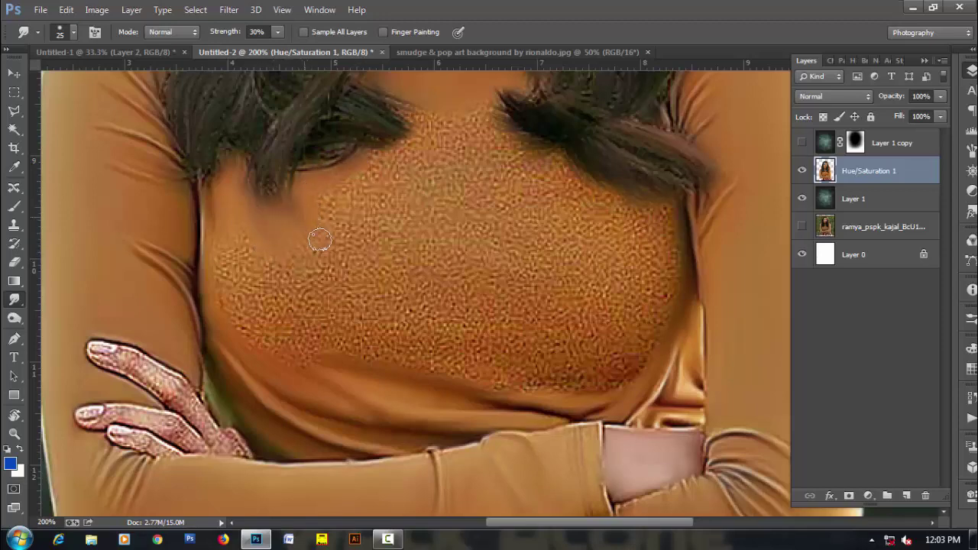
pyautogui.scroll(2, 328, 270)
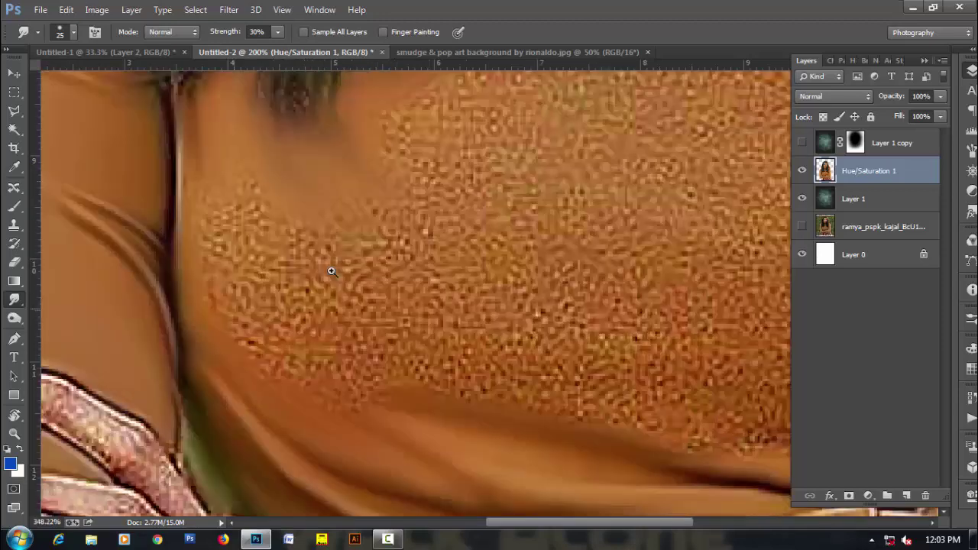
pyautogui.scroll(4, 283, 316)
pyautogui.scroll(2, 343, 285)
pyautogui.moveTo(343, 285); pyautogui.dragTo(351, 335)
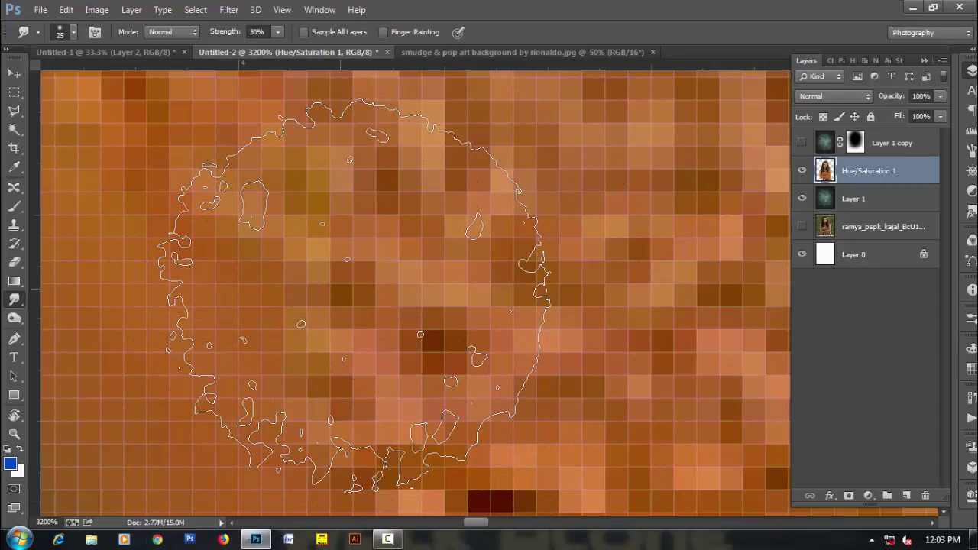
pyautogui.press('v')
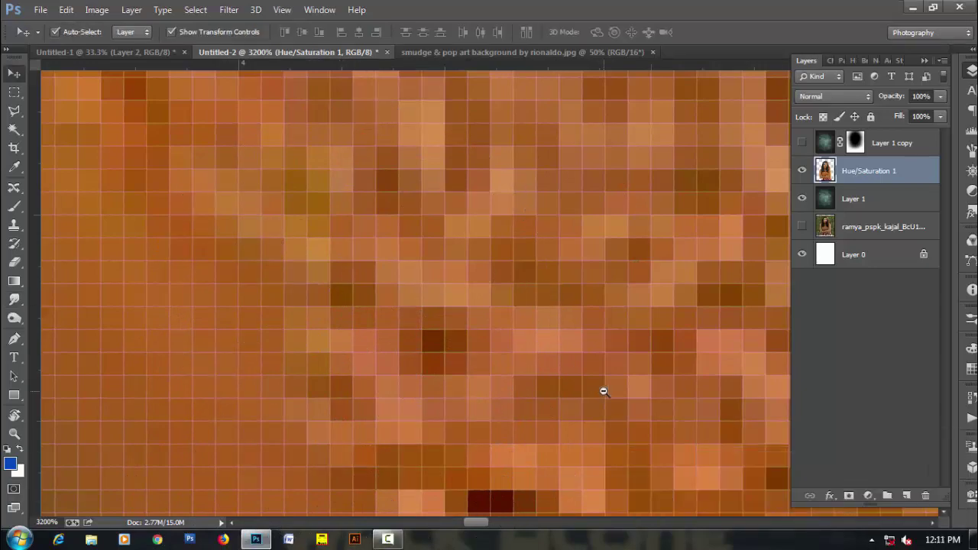
pyautogui.moveTo(603, 391); pyautogui.dragTo(487, 201)
pyautogui.moveTo(727, 336); pyautogui.dragTo(392, 251)
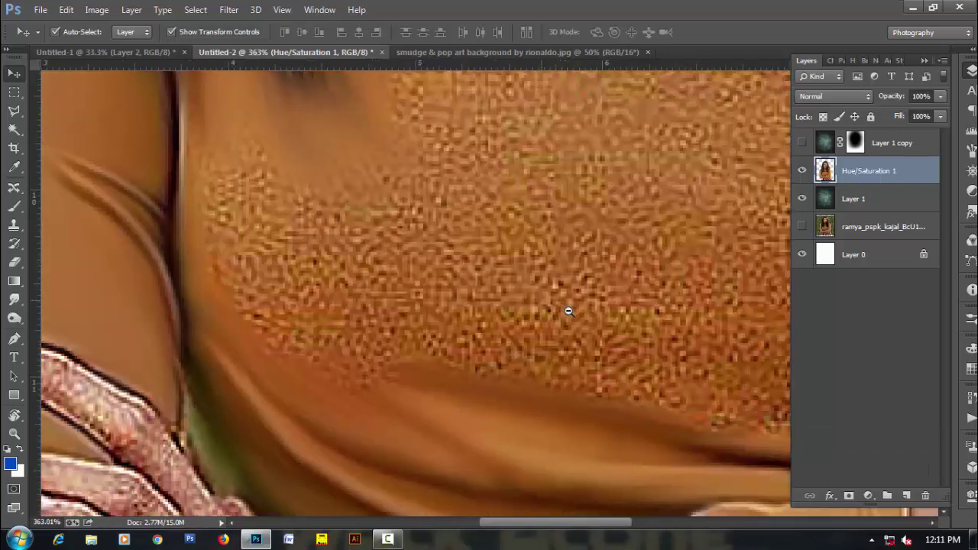
pyautogui.moveTo(568, 312)
pyautogui.mouseDown()
pyautogui.moveTo(543, 341)
pyautogui.moveTo(467, 358)
pyautogui.mouseUp()
# Step: Return to the Smudge tool and smooth the dotted texture on the top's left side
pyautogui.scroll(-2, 526, 382)
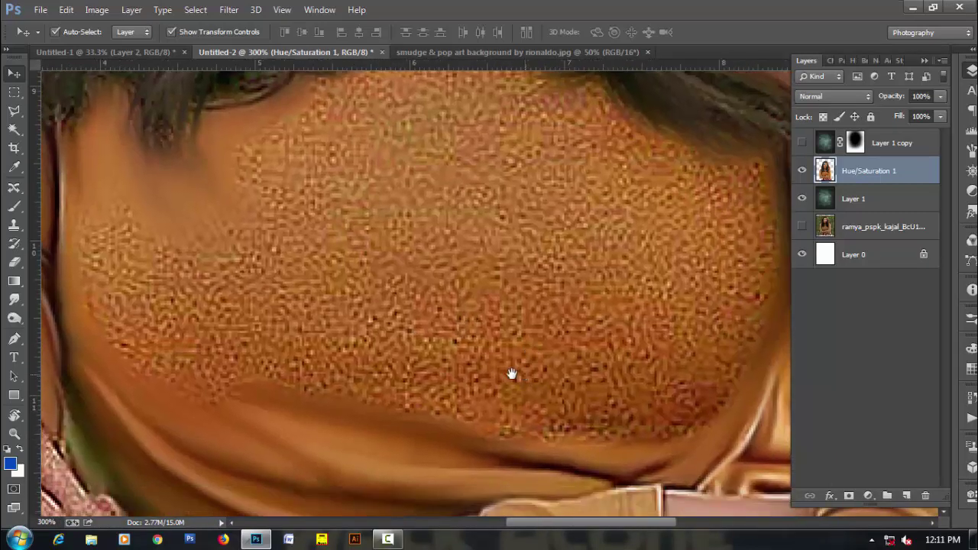
pyautogui.click(13, 299)
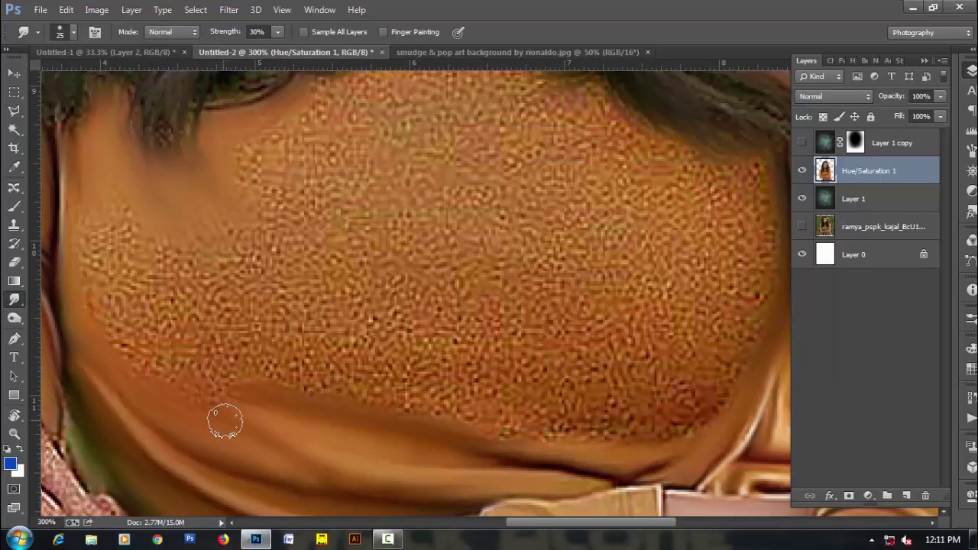
pyautogui.press(']')
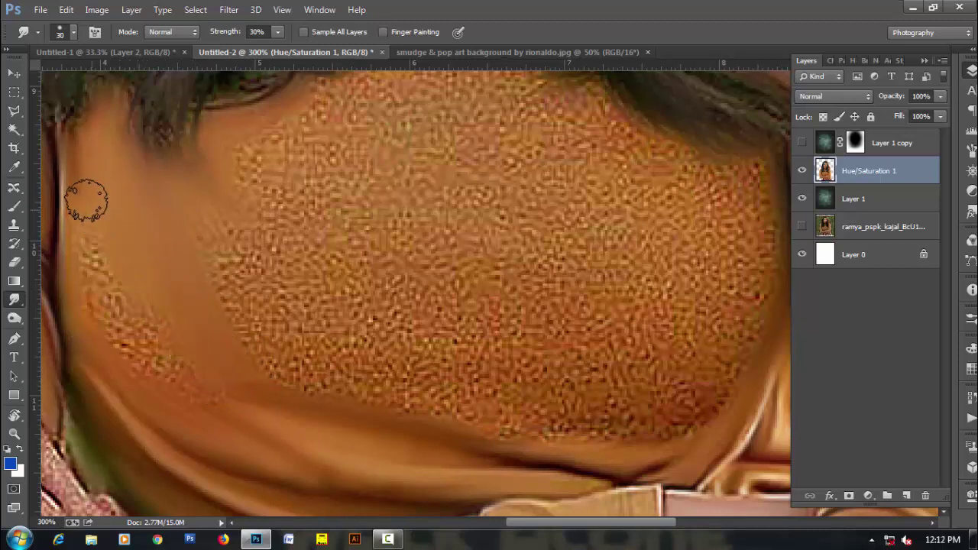
pyautogui.moveTo(83, 201)
pyautogui.mouseDown()
pyautogui.moveTo(145, 356)
pyautogui.moveTo(89, 225)
pyautogui.moveTo(178, 388)
pyautogui.mouseUp()
pyautogui.press('[')
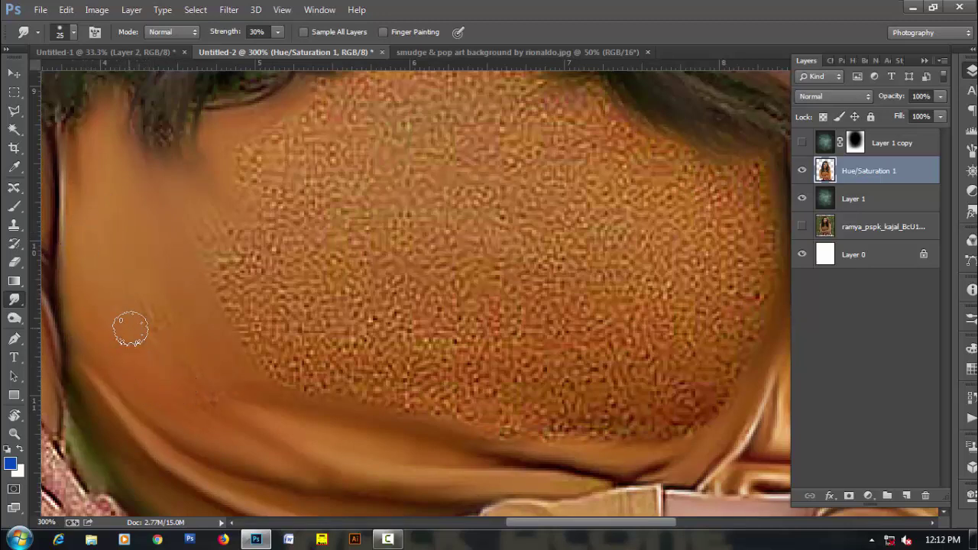
pyautogui.press(']')
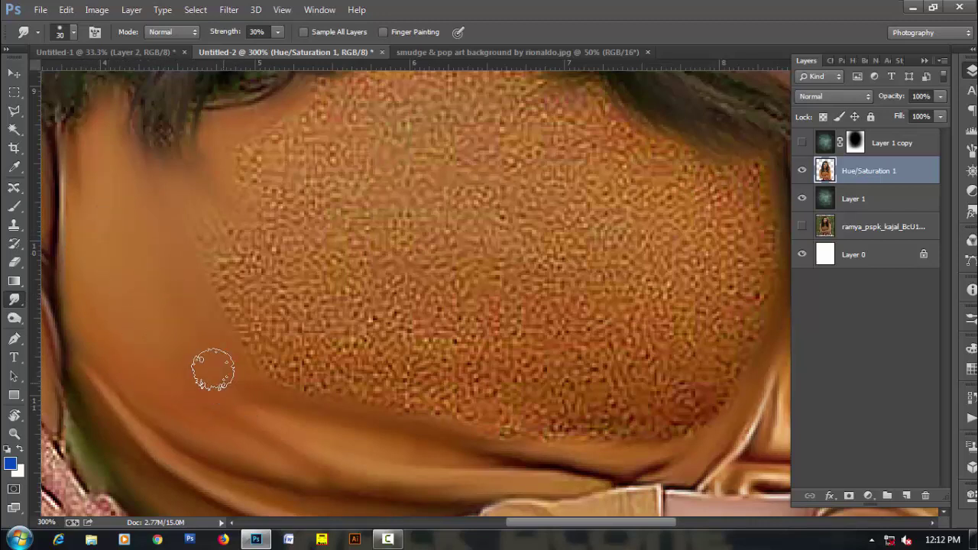
pyautogui.press('[')
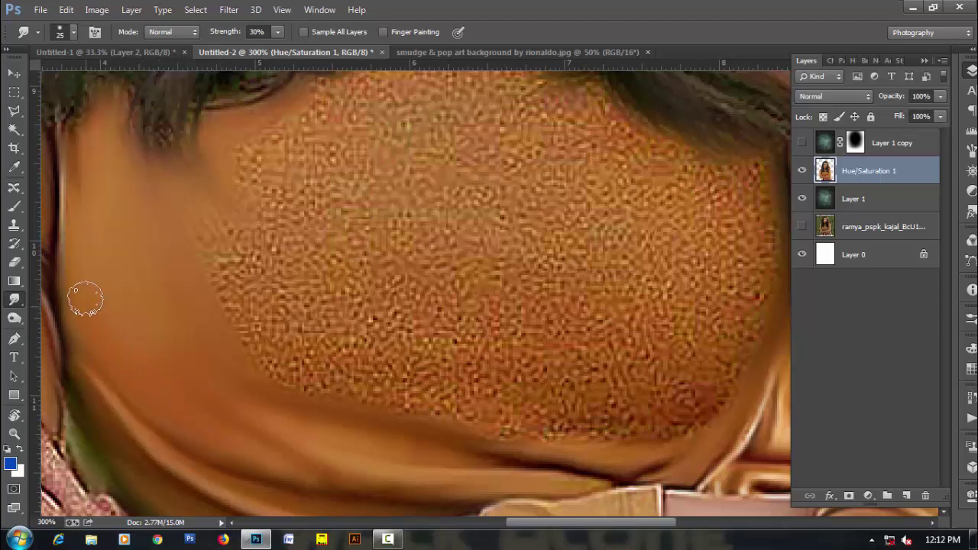
pyautogui.press(']')
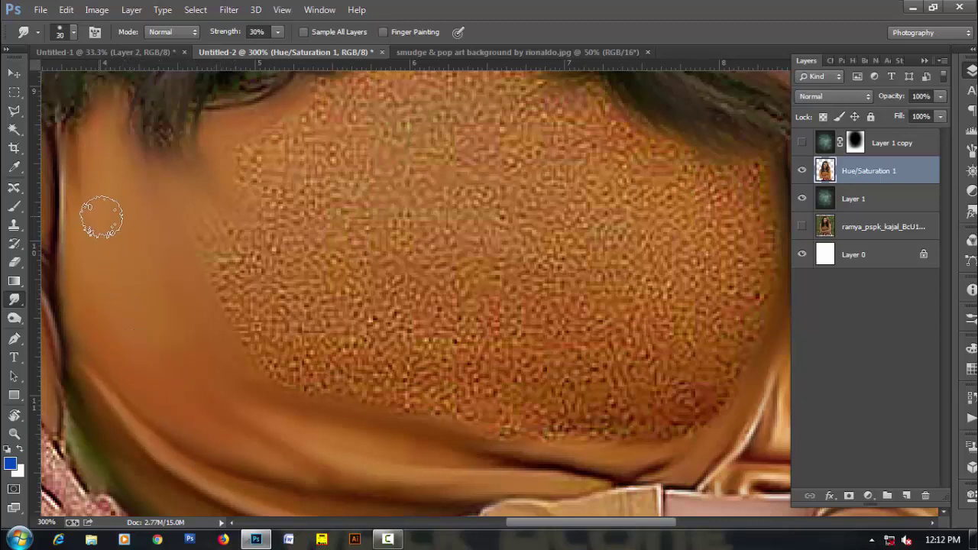
# Step: Smooth the right, lower-right and lower edges of the dotted texture
pyautogui.hscroll(3, 443, 273)
pyautogui.scroll(-1, 464, 264)
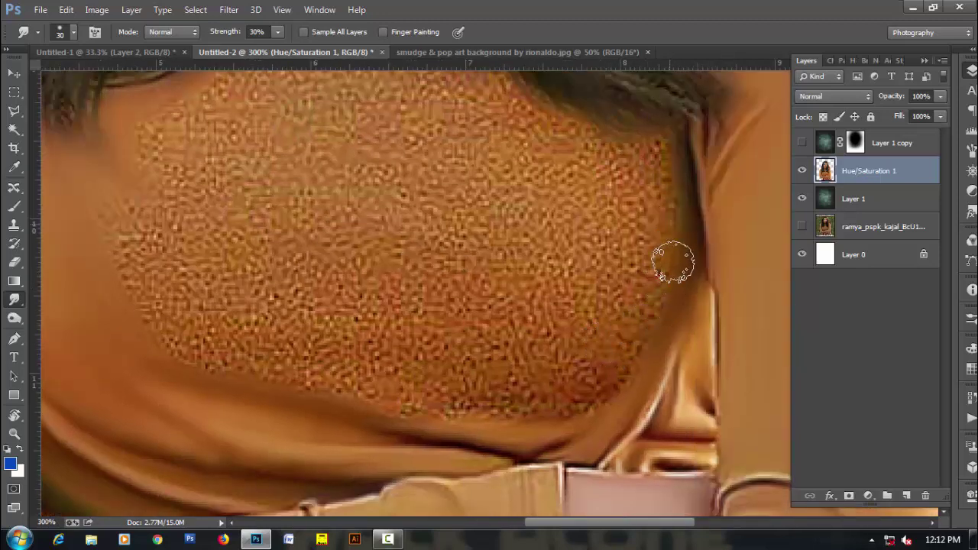
pyautogui.moveTo(676, 217); pyautogui.dragTo(660, 148)
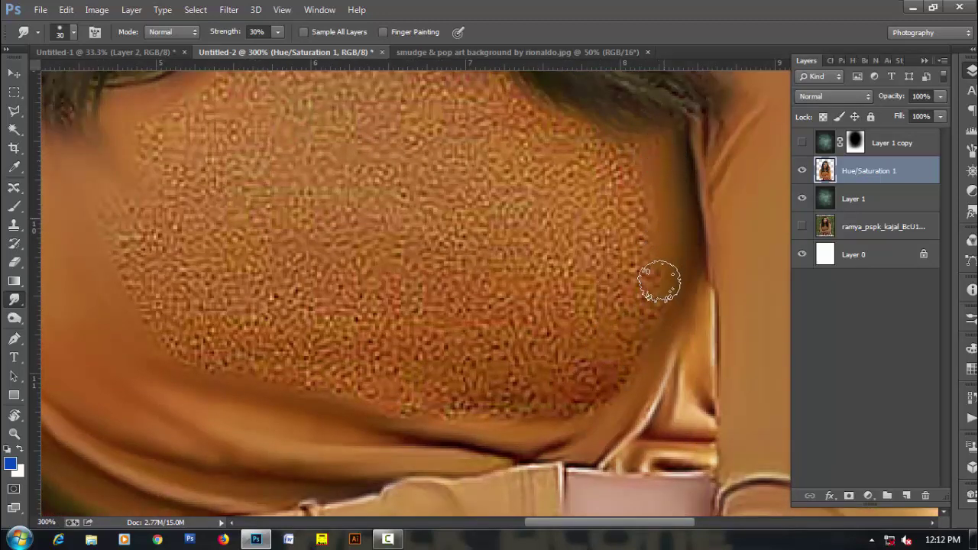
pyautogui.moveTo(662, 292)
pyautogui.mouseDown()
pyautogui.moveTo(609, 380)
pyautogui.moveTo(642, 207)
pyautogui.moveTo(618, 338)
pyautogui.moveTo(633, 179)
pyautogui.moveTo(589, 375)
pyautogui.mouseUp()
pyautogui.press('p')
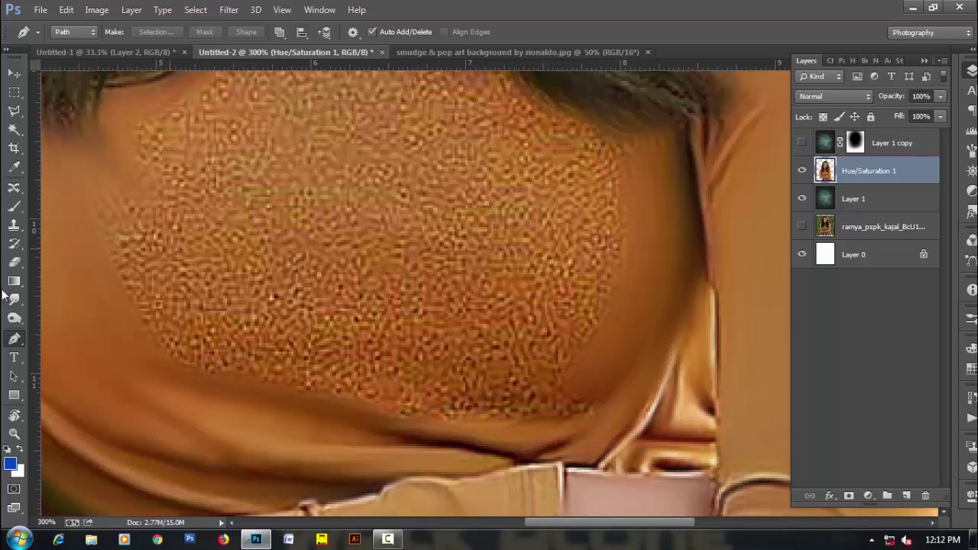
pyautogui.click(14, 300)
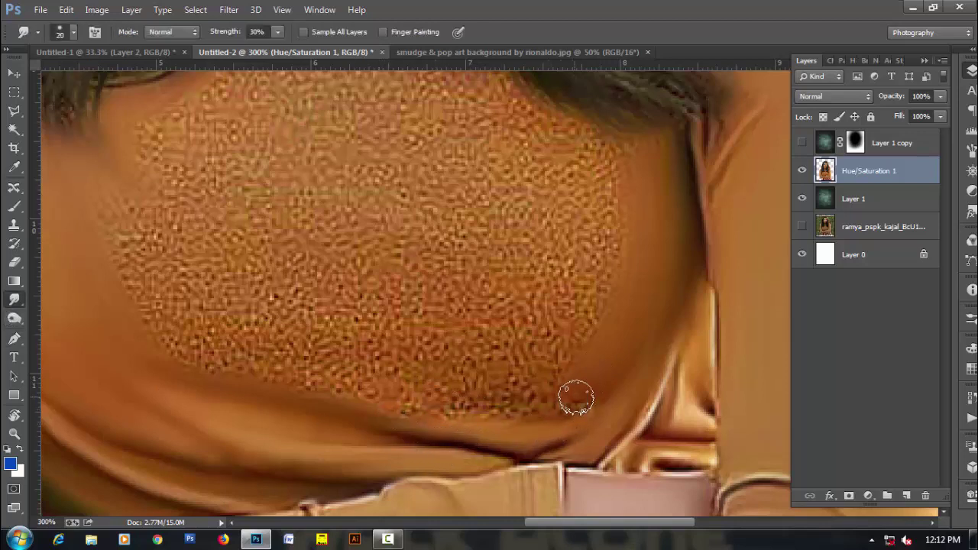
pyautogui.moveTo(576, 397)
pyautogui.mouseDown()
pyautogui.moveTo(543, 410)
pyautogui.moveTo(572, 393)
pyautogui.moveTo(586, 402)
pyautogui.moveTo(531, 421)
pyautogui.mouseUp()
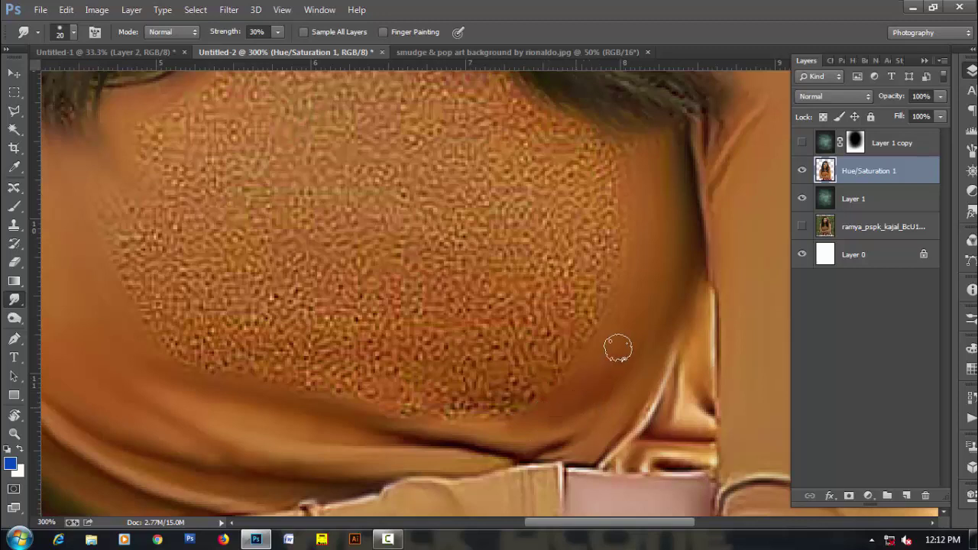
pyautogui.moveTo(594, 413)
pyautogui.mouseDown()
pyautogui.moveTo(572, 425)
pyautogui.moveTo(606, 425)
pyautogui.moveTo(580, 418)
pyautogui.mouseUp()
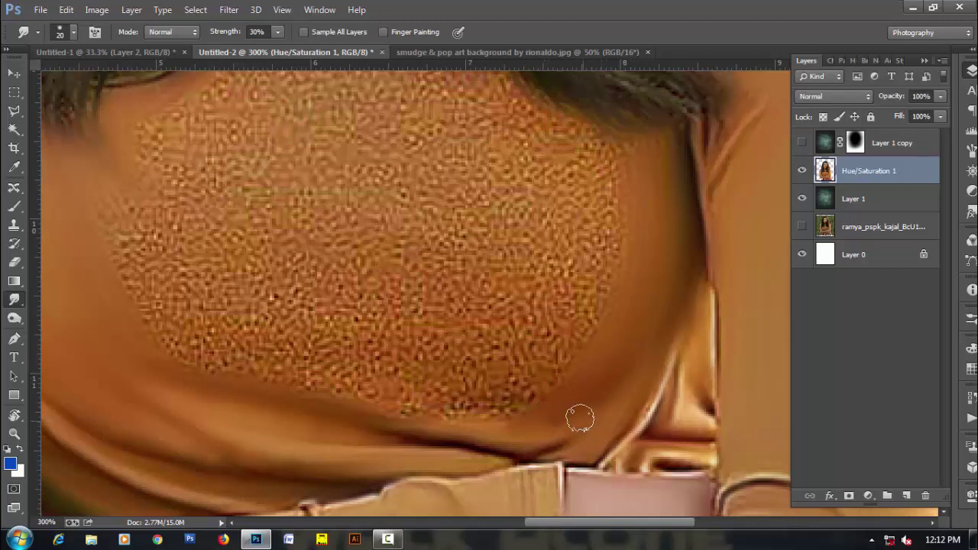
pyautogui.press('[')
# Step: With a 60 px smudge brush, smooth the dots along the texture's lower edge and left side
pyautogui.moveTo(379, 406); pyautogui.dragTo(415, 297)
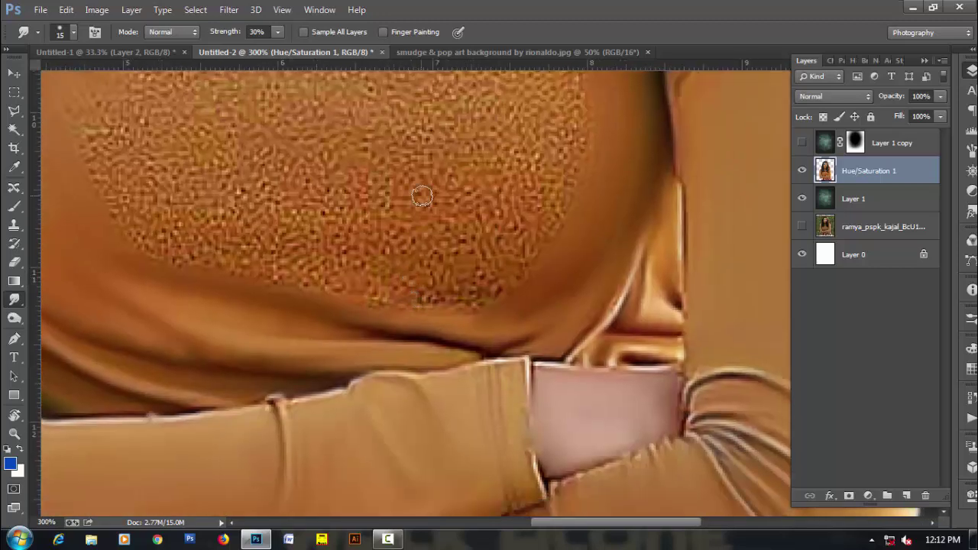
pyautogui.press(']')
pyautogui.press(']')
pyautogui.press(']')
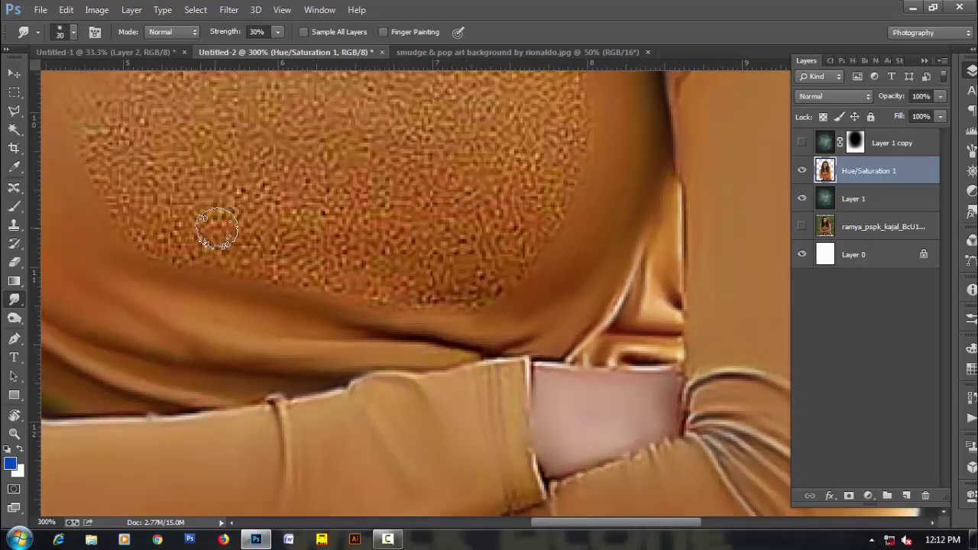
pyautogui.press('[')
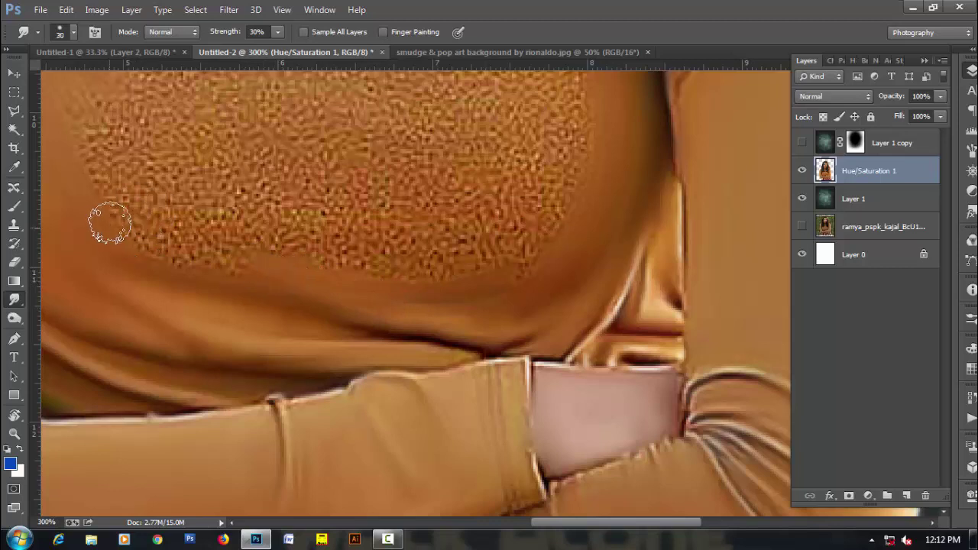
pyautogui.press(']')
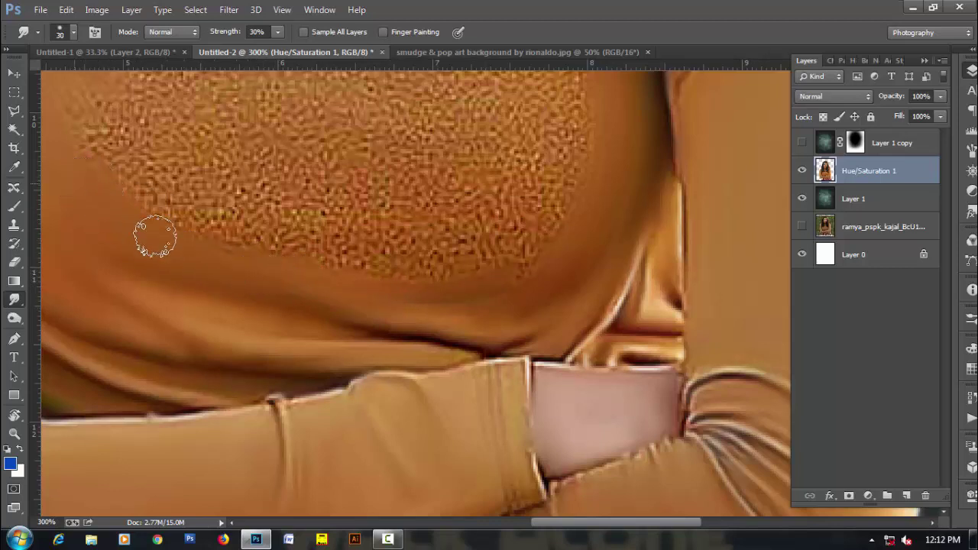
pyautogui.moveTo(475, 202); pyautogui.dragTo(485, 280)
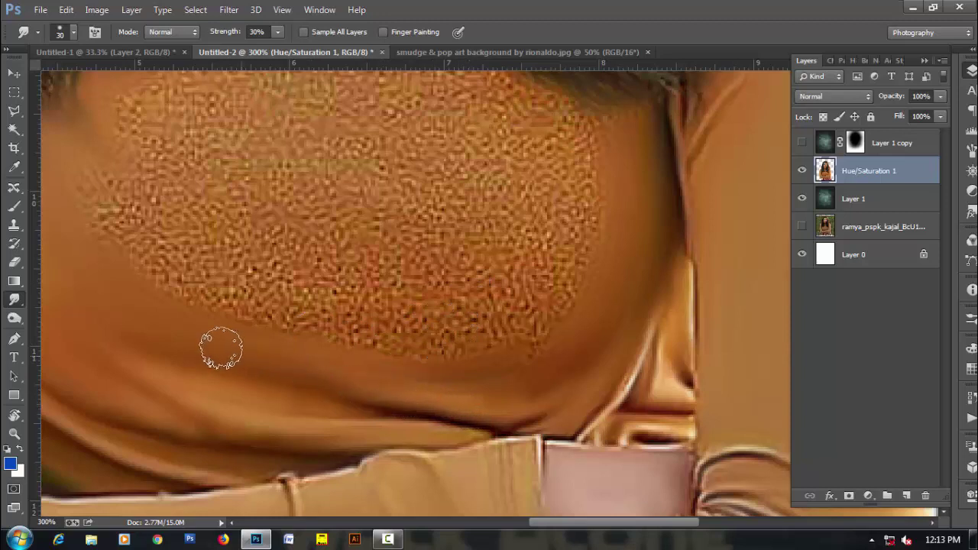
pyautogui.press(']')
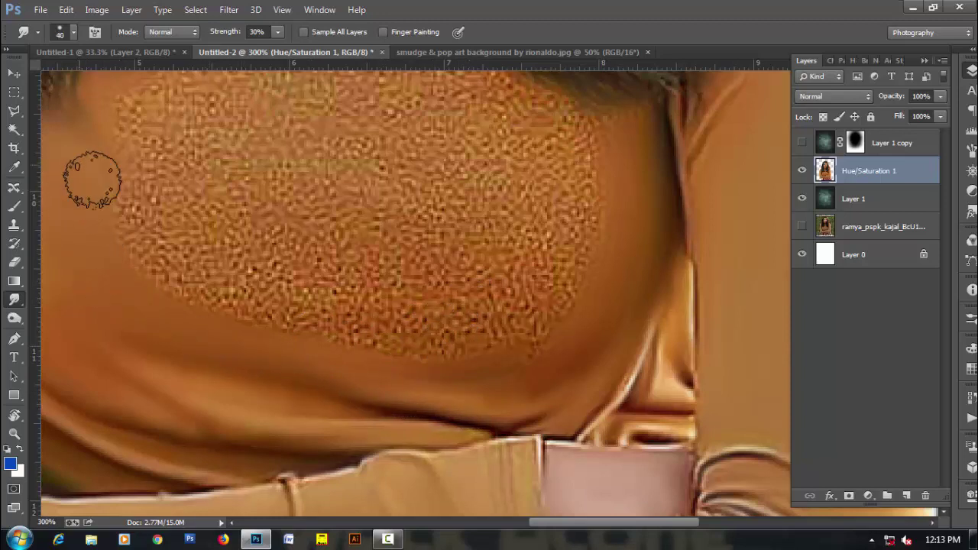
pyautogui.press(']')
pyautogui.press(']')
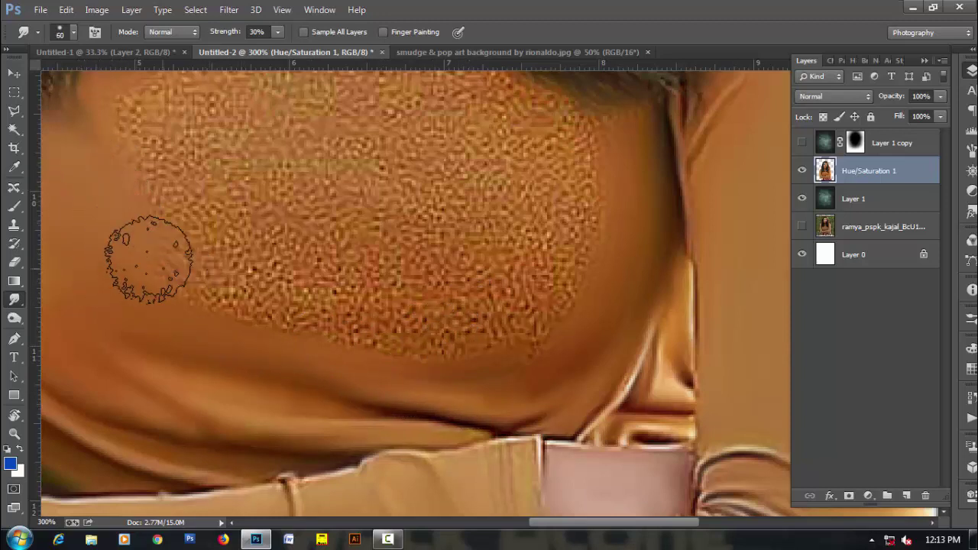
pyautogui.moveTo(179, 266); pyautogui.dragTo(367, 330)
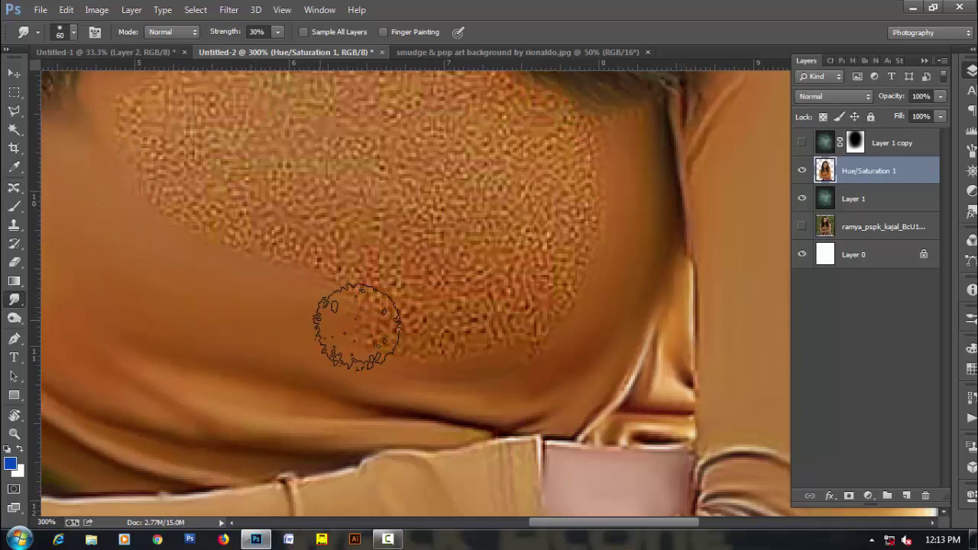
pyautogui.moveTo(193, 238)
pyautogui.mouseDown()
pyautogui.moveTo(267, 267)
pyautogui.moveTo(162, 130)
pyautogui.mouseUp()
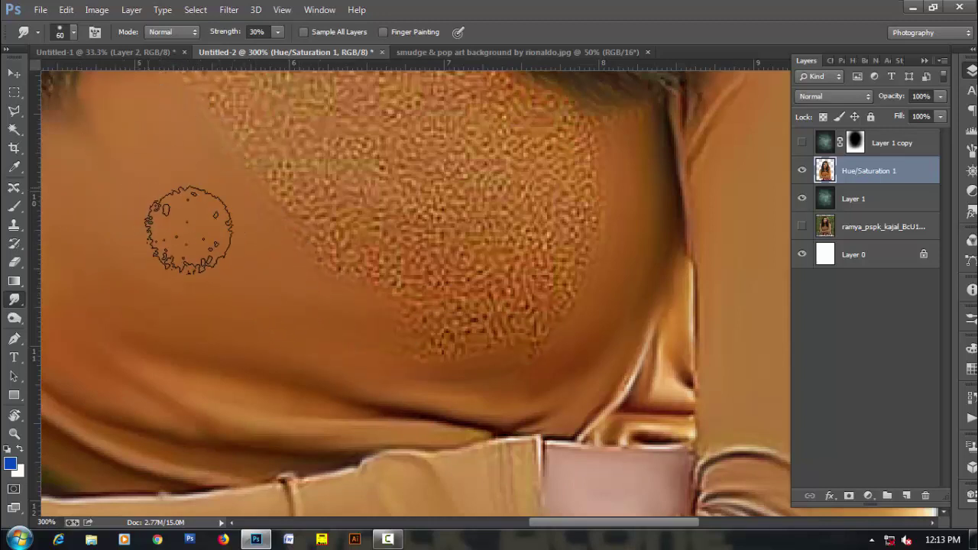
# Step: Smooth the patch's lower, right and top edges with smaller brushes down to 10 px
pyautogui.press('[')
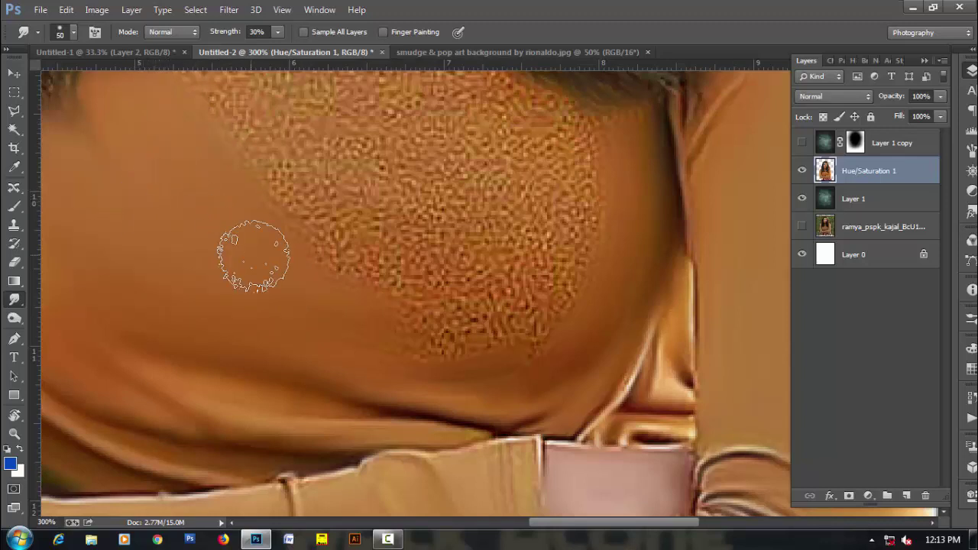
pyautogui.press('[')
pyautogui.press('[')
pyautogui.moveTo(322, 321)
pyautogui.mouseDown()
pyautogui.moveTo(410, 345)
pyautogui.moveTo(533, 332)
pyautogui.mouseUp()
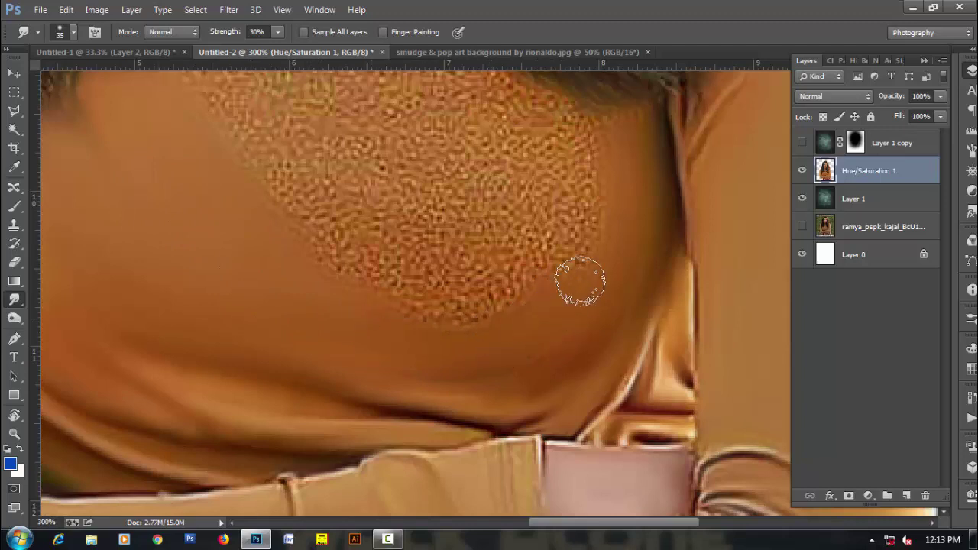
pyautogui.moveTo(576, 277); pyautogui.dragTo(594, 228)
pyautogui.press('[')
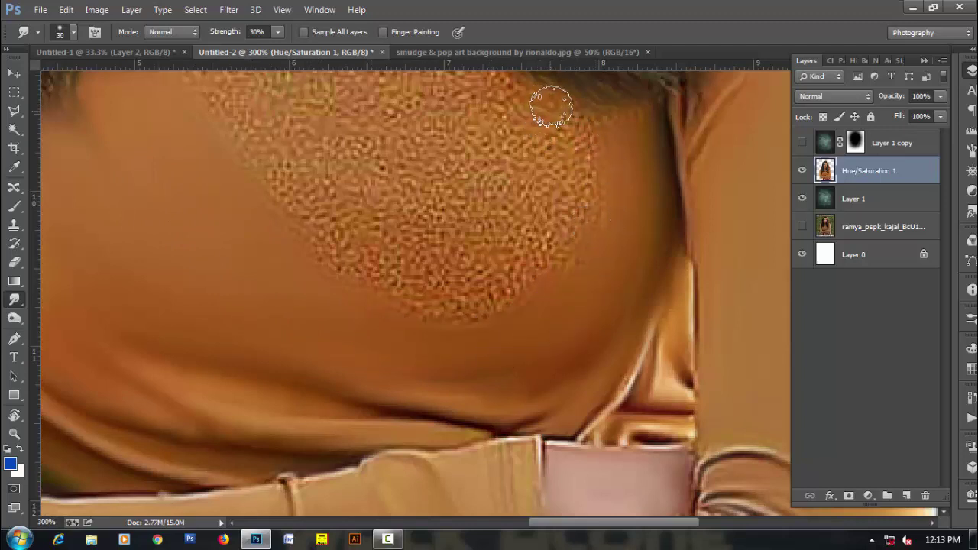
pyautogui.moveTo(574, 126)
pyautogui.mouseDown()
pyautogui.moveTo(557, 157)
pyautogui.moveTo(584, 137)
pyautogui.moveTo(573, 244)
pyautogui.moveTo(572, 175)
pyautogui.moveTo(586, 174)
pyautogui.mouseUp()
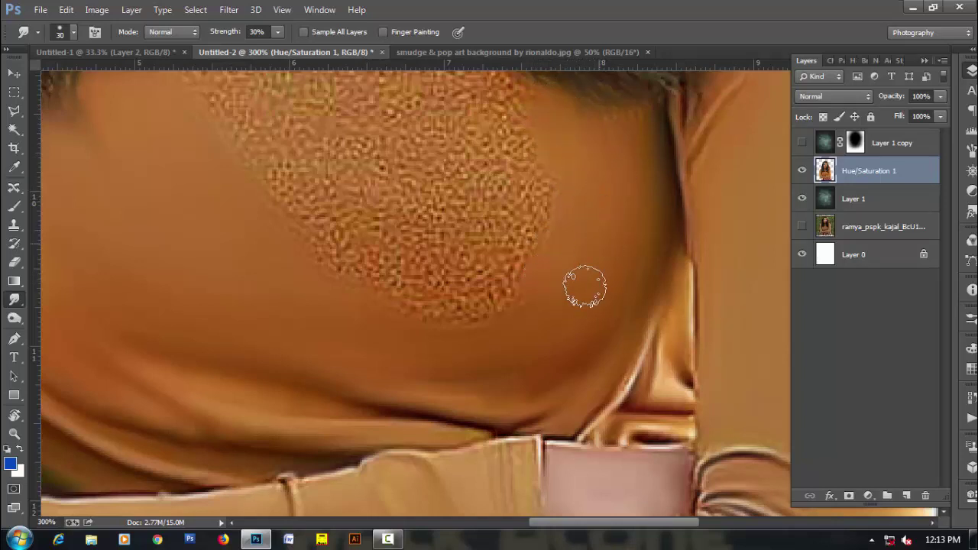
pyautogui.moveTo(585, 286); pyautogui.dragTo(612, 136)
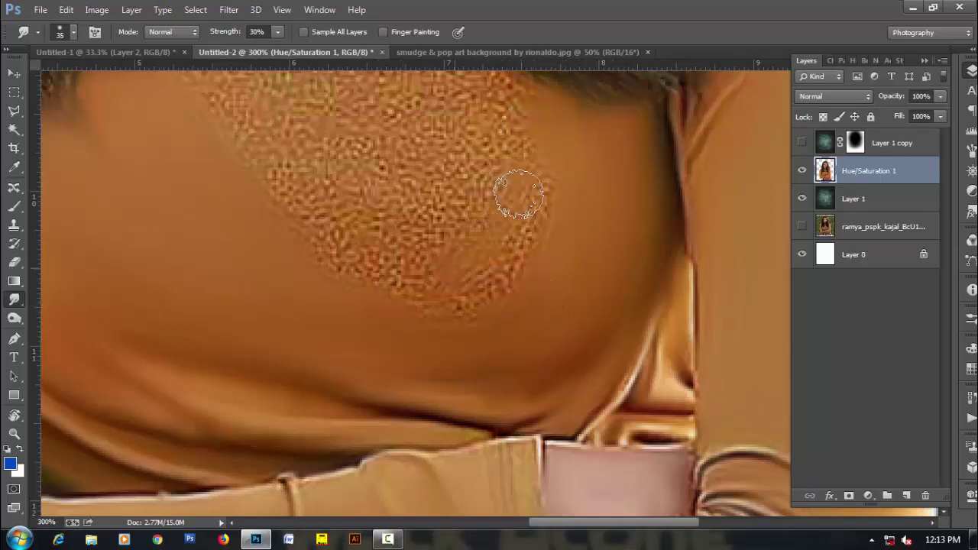
pyautogui.moveTo(469, 260); pyautogui.dragTo(523, 236)
pyautogui.moveTo(546, 192); pyautogui.dragTo(415, 291)
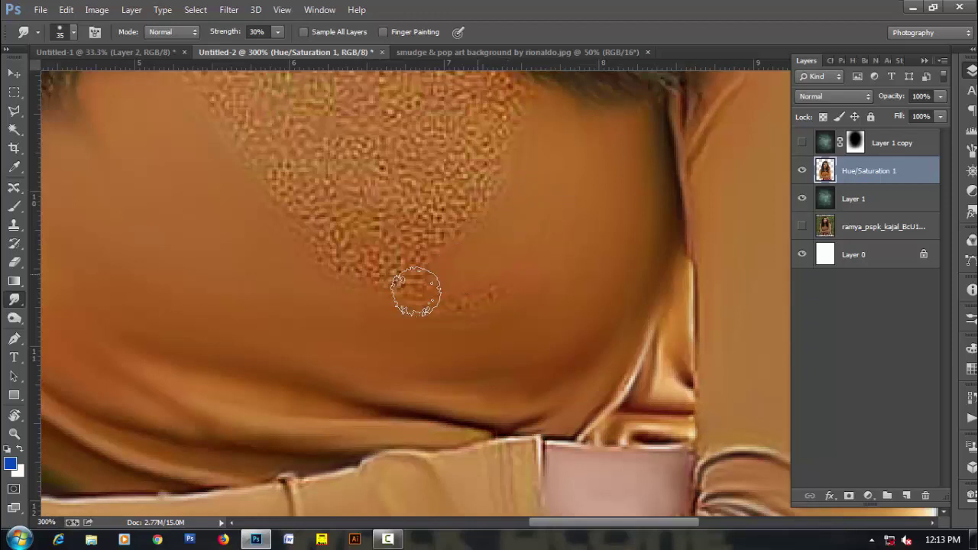
pyautogui.moveTo(492, 257); pyautogui.dragTo(447, 296)
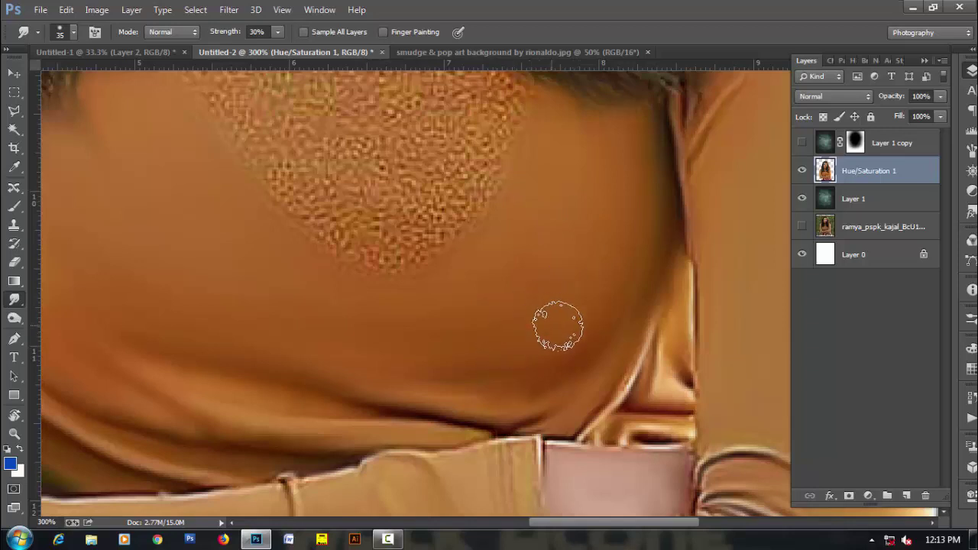
pyautogui.press('[')
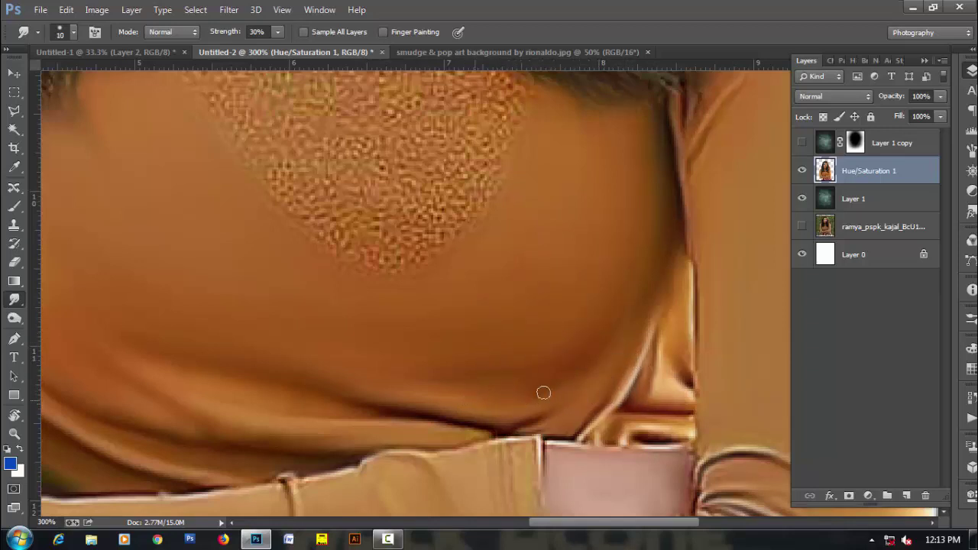
# Step: Smear away the small dots left and lower-left of the patch and a vertical band through it
pyautogui.scroll(2, 451, 337)
pyautogui.scroll(2, 413, 302)
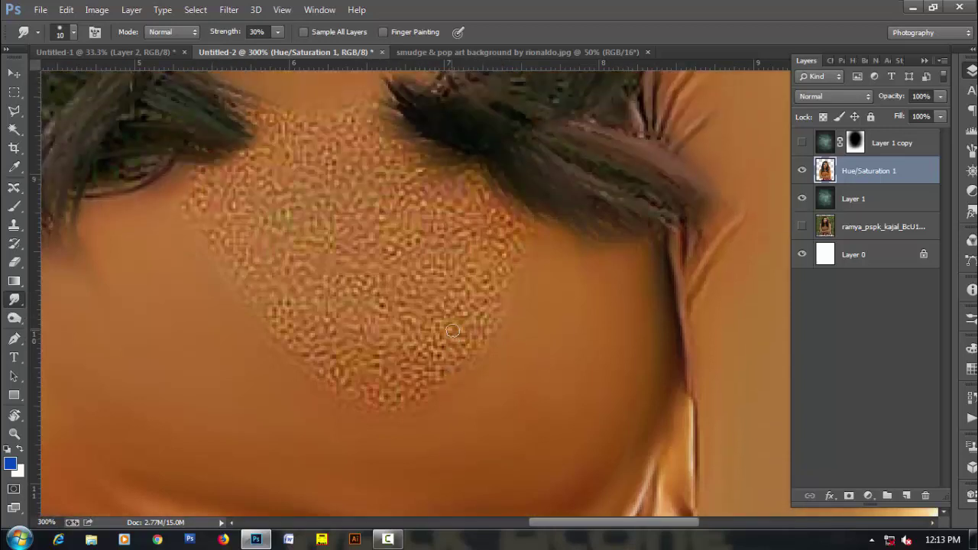
pyautogui.scroll(1, 381, 265)
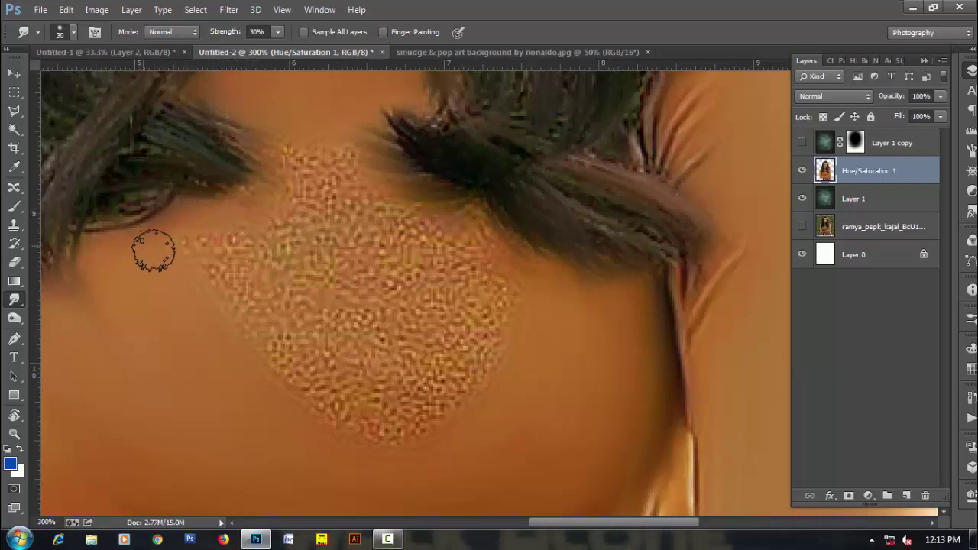
pyautogui.moveTo(148, 247)
pyautogui.mouseDown()
pyautogui.moveTo(194, 238)
pyautogui.moveTo(222, 308)
pyautogui.mouseUp()
pyautogui.moveTo(243, 362)
pyautogui.mouseDown()
pyautogui.moveTo(306, 388)
pyautogui.moveTo(327, 436)
pyautogui.mouseUp()
pyautogui.press(']')
pyautogui.moveTo(315, 331)
pyautogui.mouseDown()
pyautogui.moveTo(327, 345)
pyautogui.moveTo(316, 163)
pyautogui.moveTo(314, 229)
pyautogui.mouseUp()
# Step: Wipe the dots at the patch's top and the smaller dotted patch to its left
pyautogui.press('[')
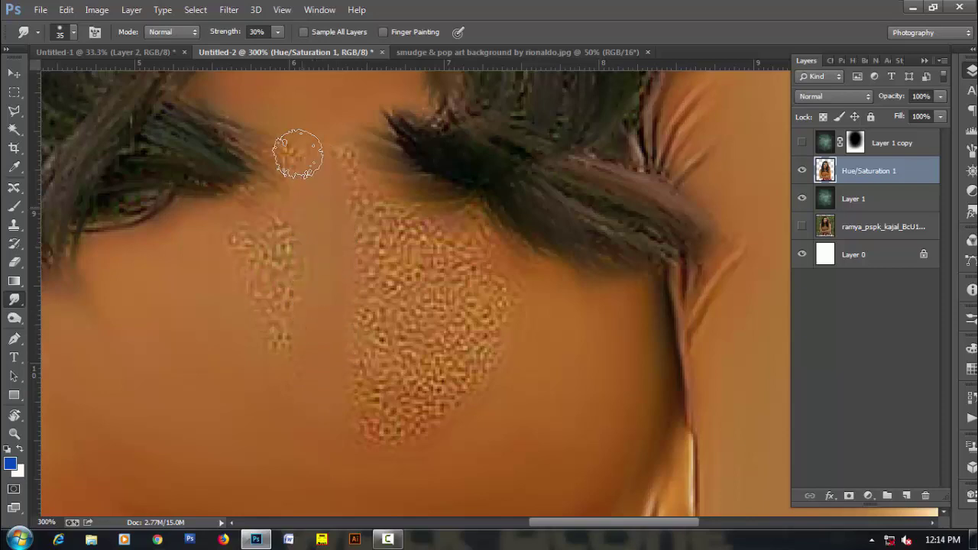
pyautogui.moveTo(298, 153)
pyautogui.mouseDown()
pyautogui.moveTo(271, 142)
pyautogui.moveTo(295, 201)
pyautogui.moveTo(257, 201)
pyautogui.mouseUp()
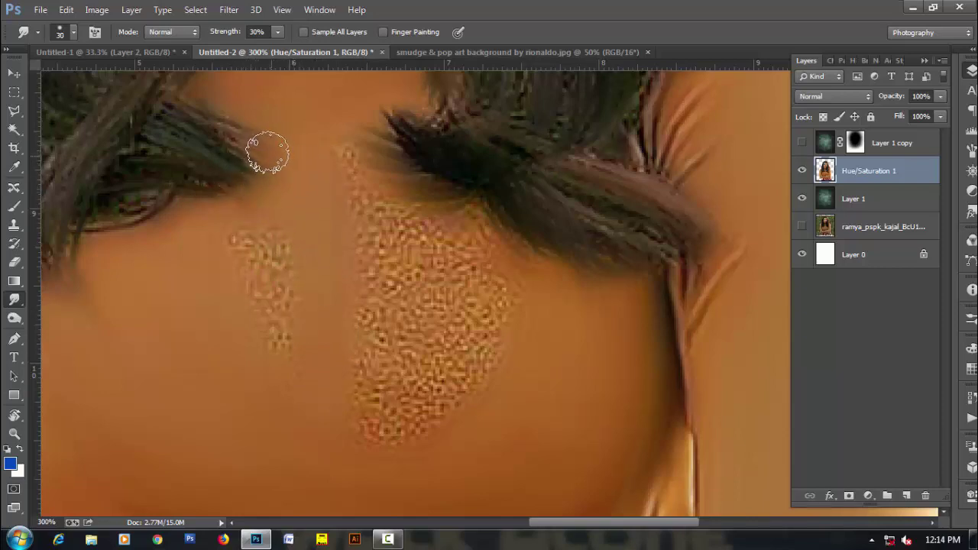
pyautogui.moveTo(267, 153)
pyautogui.mouseDown()
pyautogui.moveTo(240, 262)
pyautogui.moveTo(244, 239)
pyautogui.moveTo(257, 262)
pyautogui.moveTo(285, 251)
pyautogui.moveTo(270, 375)
pyautogui.mouseUp()
pyautogui.press(']')
pyautogui.press(']')
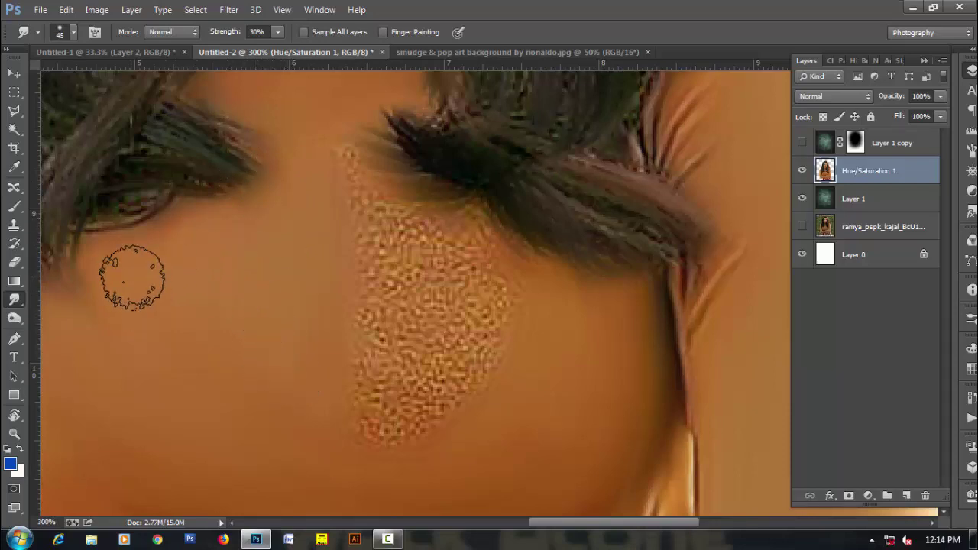
pyautogui.press('[')
pyautogui.press('[')
pyautogui.press('[')
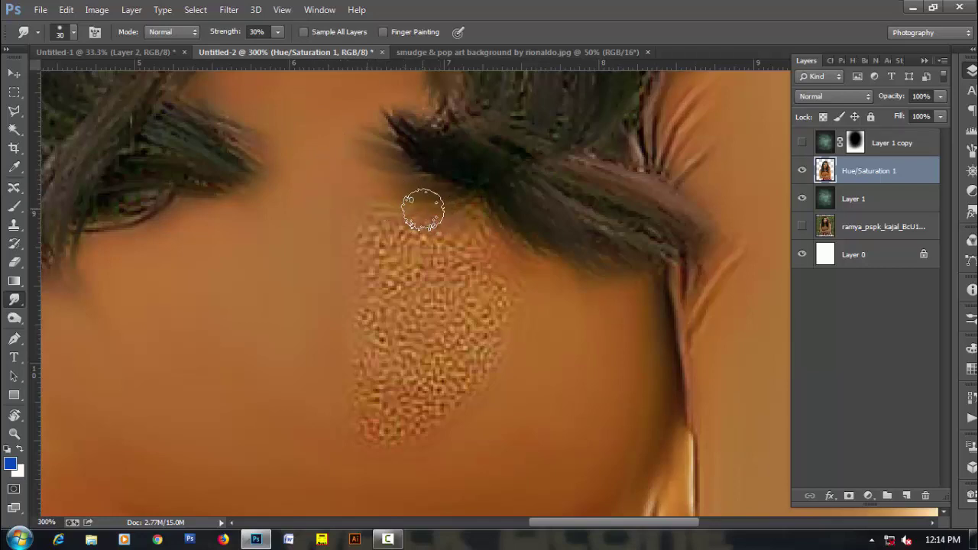
# Step: Smooth the patch's top edge and upper part, finishing with a 60 px tip
pyautogui.moveTo(424, 248); pyautogui.dragTo(377, 219)
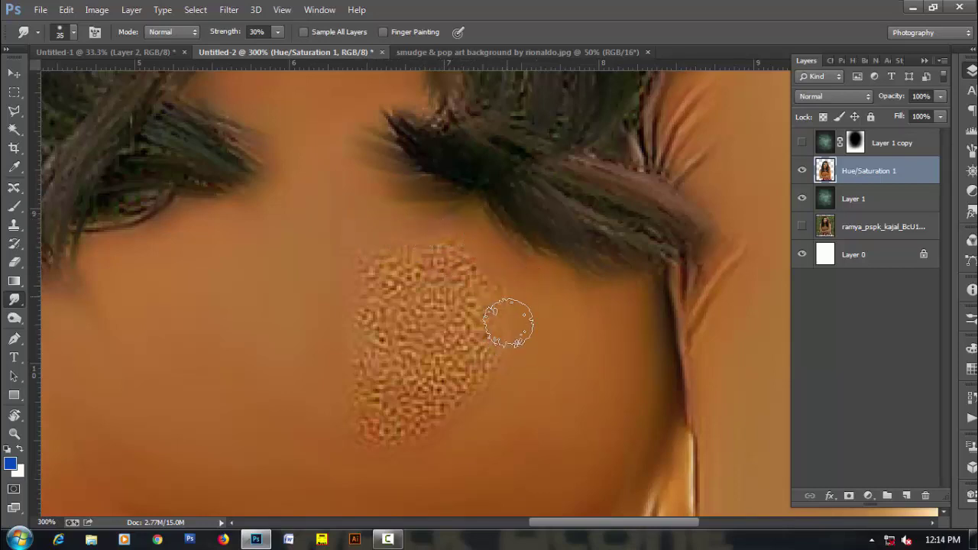
pyautogui.press(']')
pyautogui.press(']')
pyautogui.press(']')
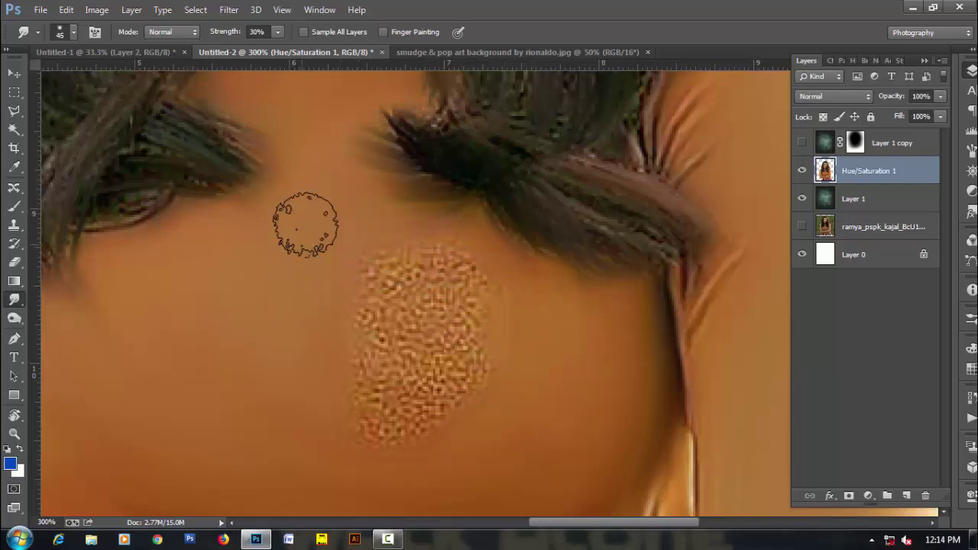
pyautogui.moveTo(398, 277)
pyautogui.mouseDown()
pyautogui.moveTo(490, 352)
pyautogui.moveTo(463, 400)
pyautogui.moveTo(448, 345)
pyautogui.moveTo(384, 319)
pyautogui.moveTo(349, 430)
pyautogui.moveTo(408, 415)
pyautogui.moveTo(362, 434)
pyautogui.mouseUp()
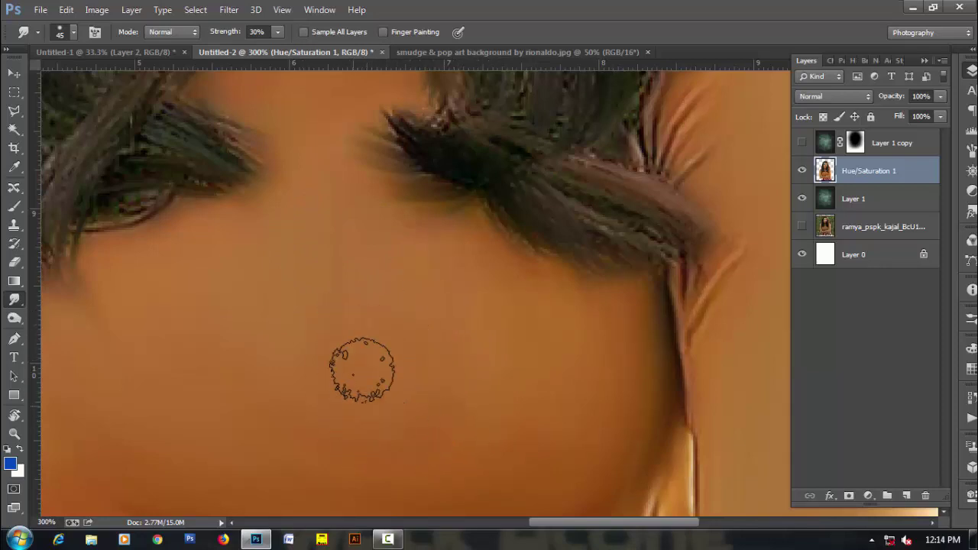
pyautogui.press(']')
pyautogui.press(']')
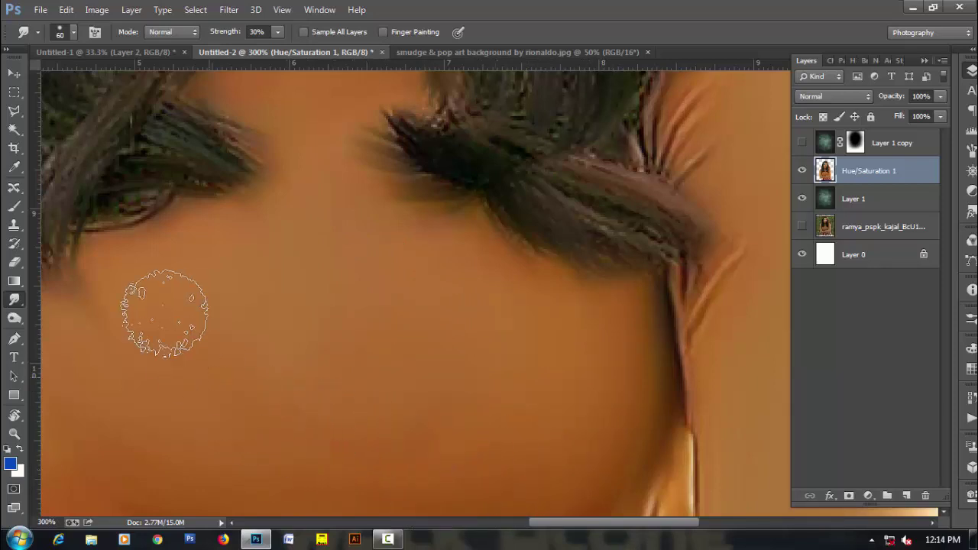
pyautogui.click(396, 540)
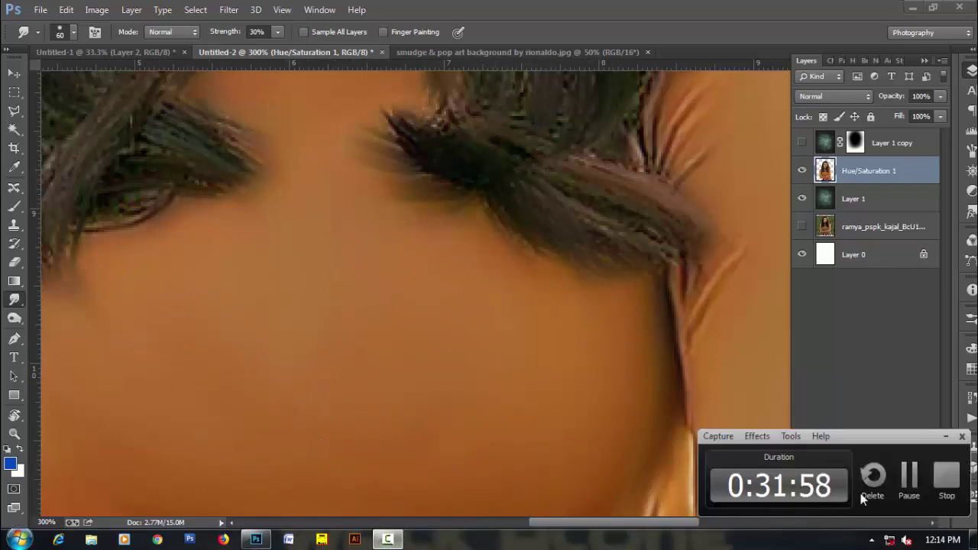
# Step: Zoom out to the whole torso and blend the top with smudge brushes up to 70 px
pyautogui.keyDown('alt'); pyautogui.click(554, 416); pyautogui.keyUp('alt')
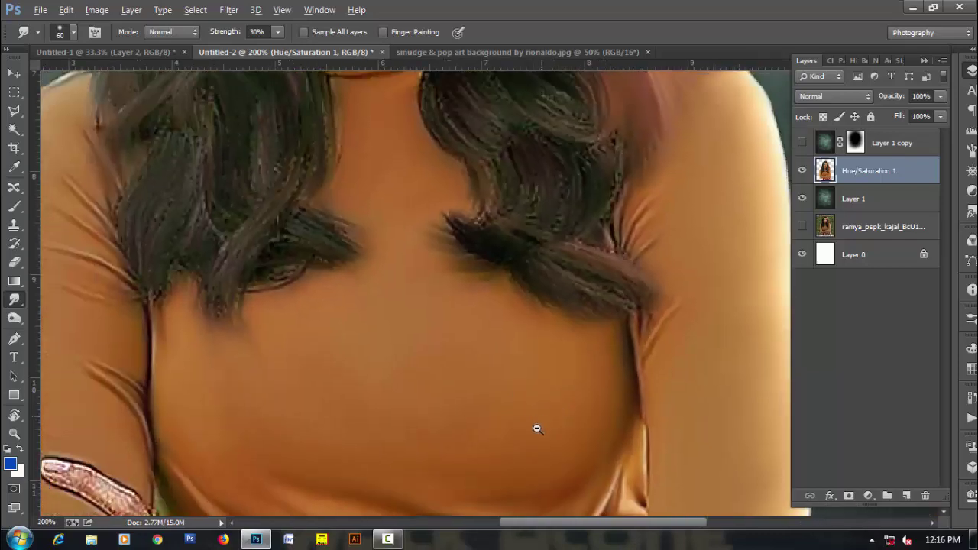
pyautogui.keyDown('alt'); pyautogui.click(537, 429); pyautogui.keyUp('alt')
pyautogui.scroll(-2, 516, 369)
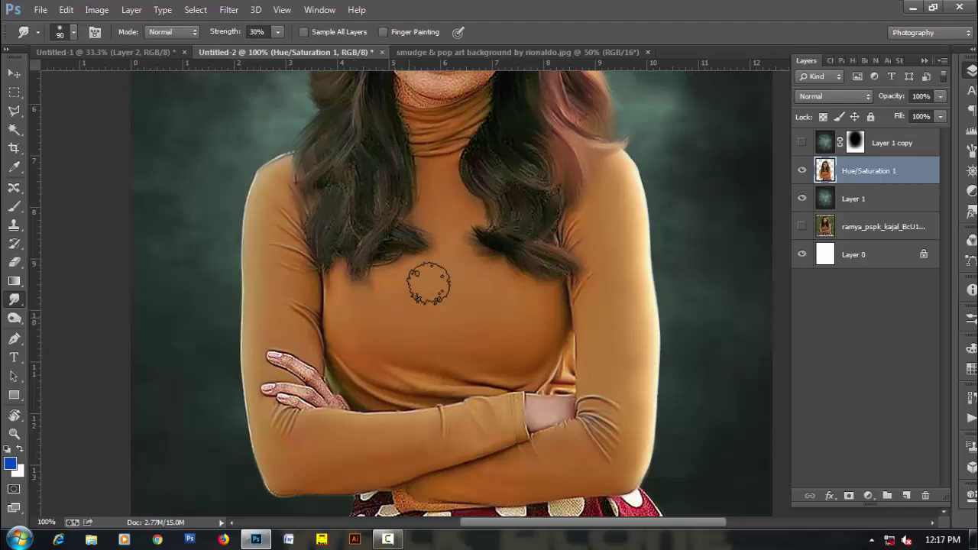
pyautogui.press('[')
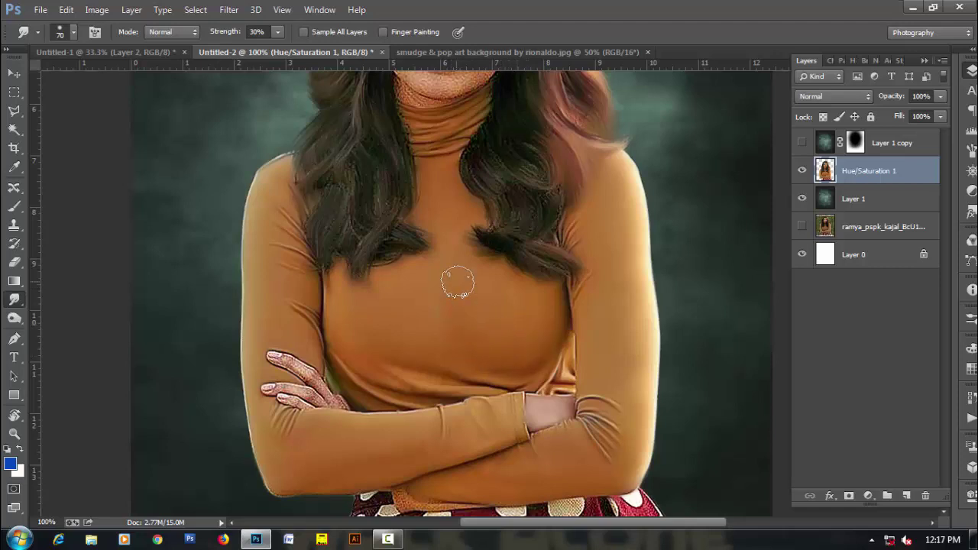
pyautogui.press(']')
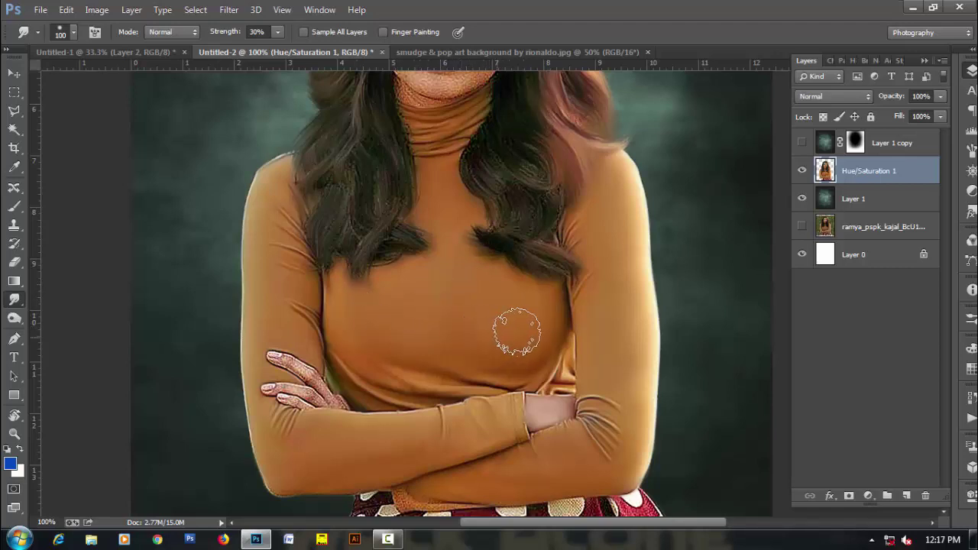
pyautogui.press(']')
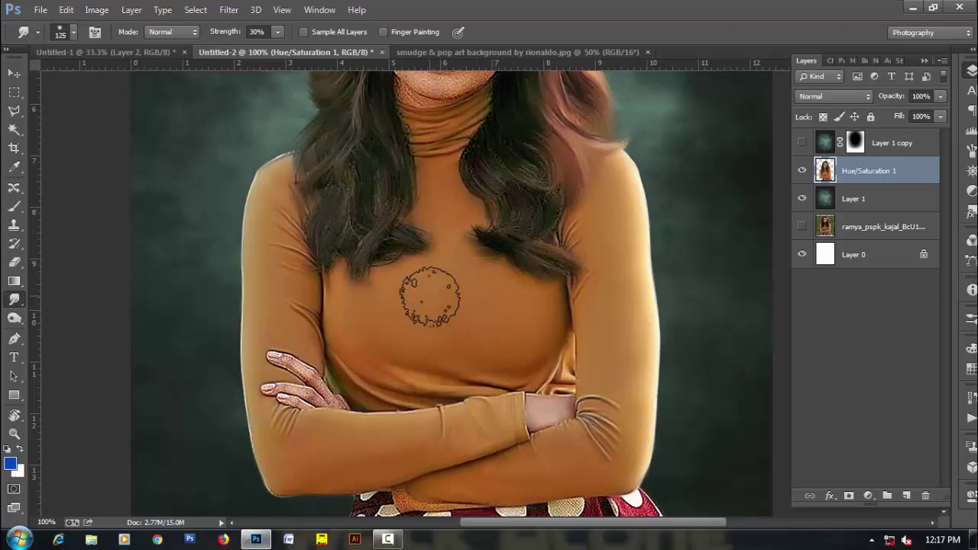
pyautogui.press('[')
pyautogui.press('[')
pyautogui.press('[')
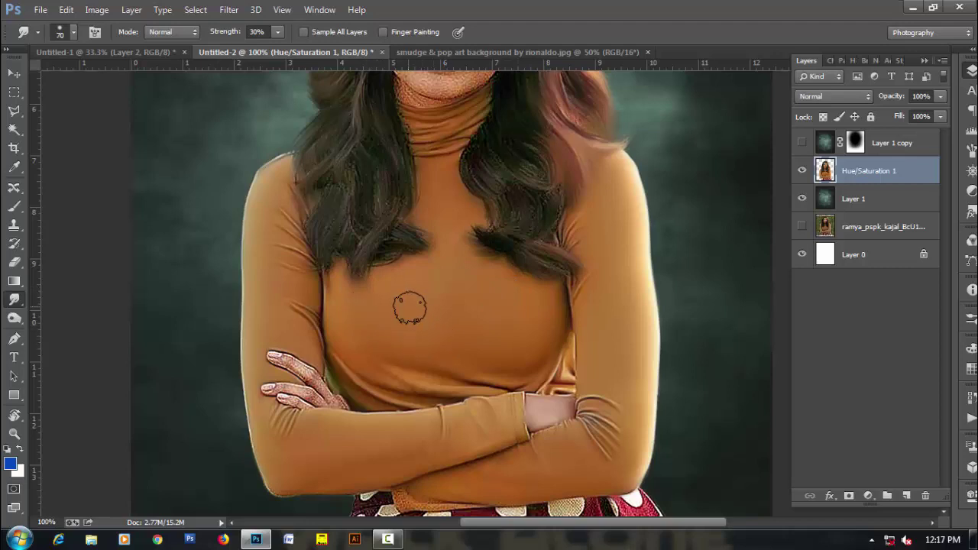
pyautogui.press(']')
pyautogui.press(']')
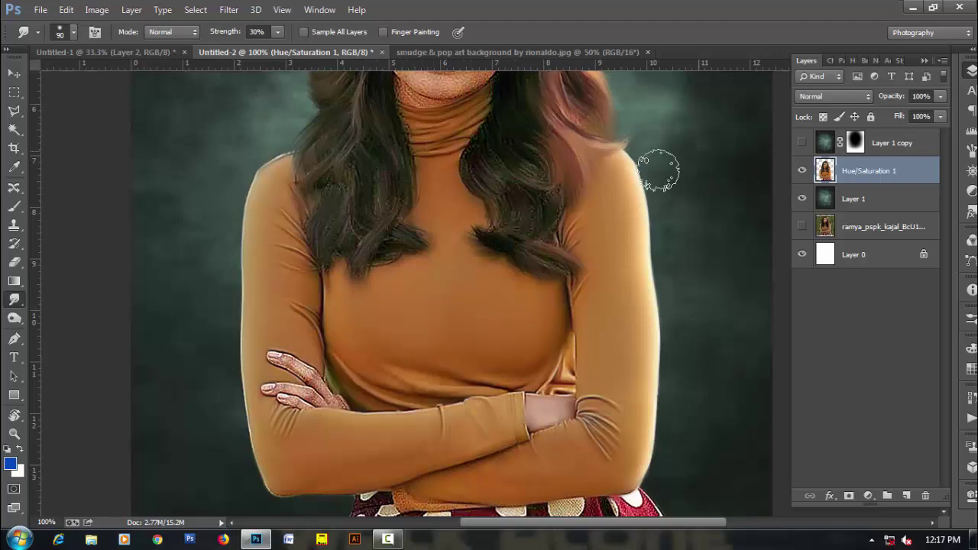
pyautogui.press(']')
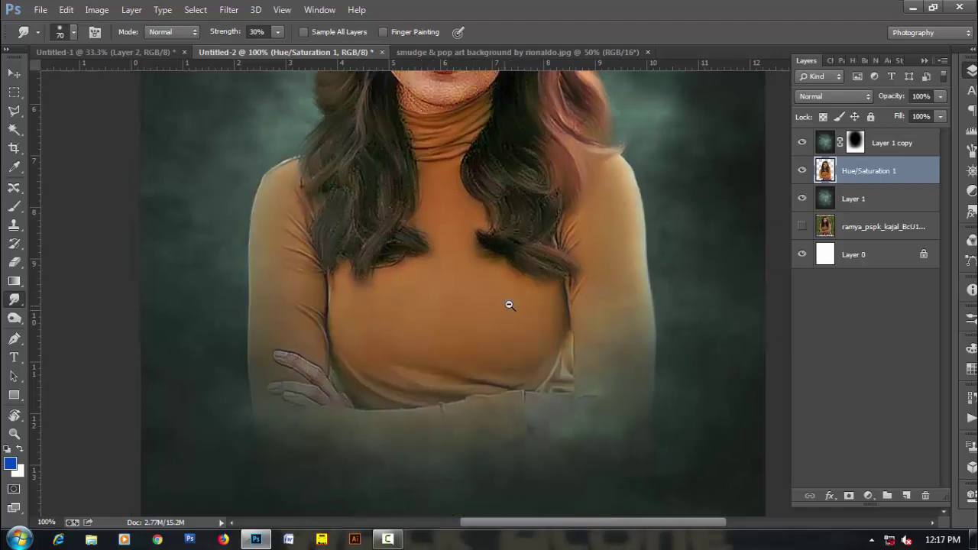
# Step: Restore the dark green vignette over the lower body and view the full portrait at 66.7%
pyautogui.hotkey('ctrl', '-')
pyautogui.moveTo(542, 228); pyautogui.dragTo(515, 352)
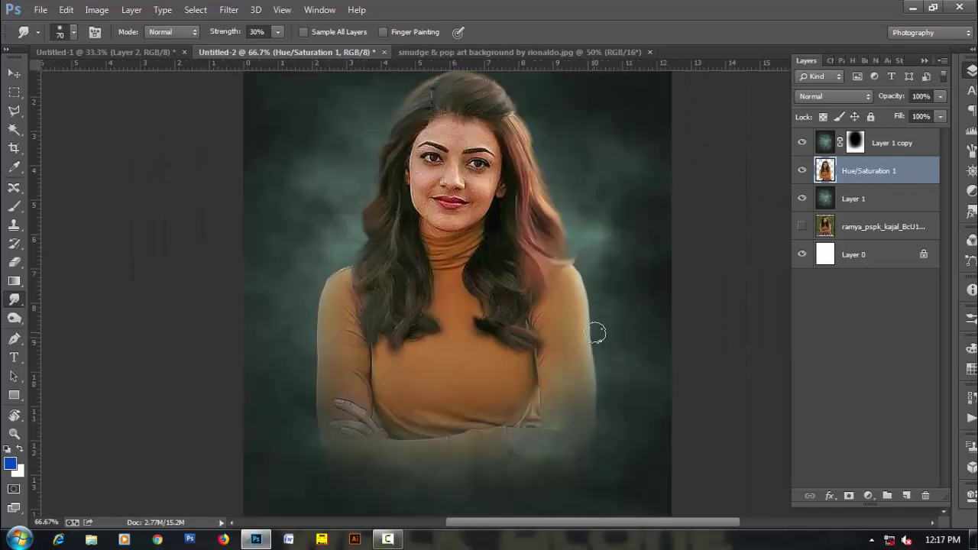
pyautogui.click(396, 539)
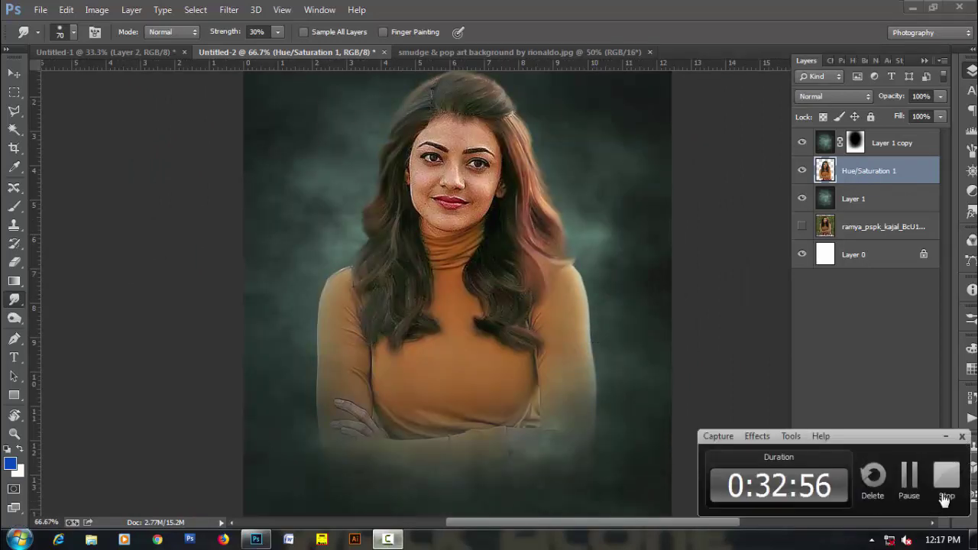